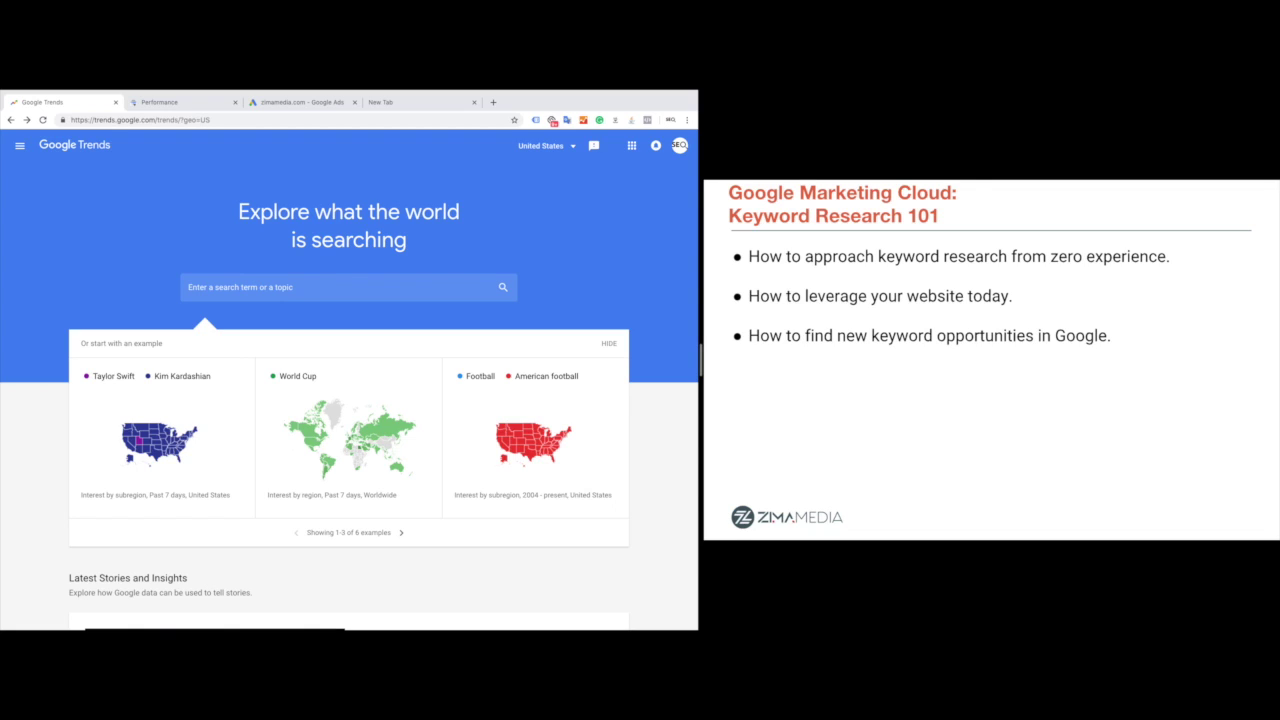
# Step: Start a new blank Google Sheets spreadsheet in another browser tab with sheet.new
pyautogui.click(433, 113)
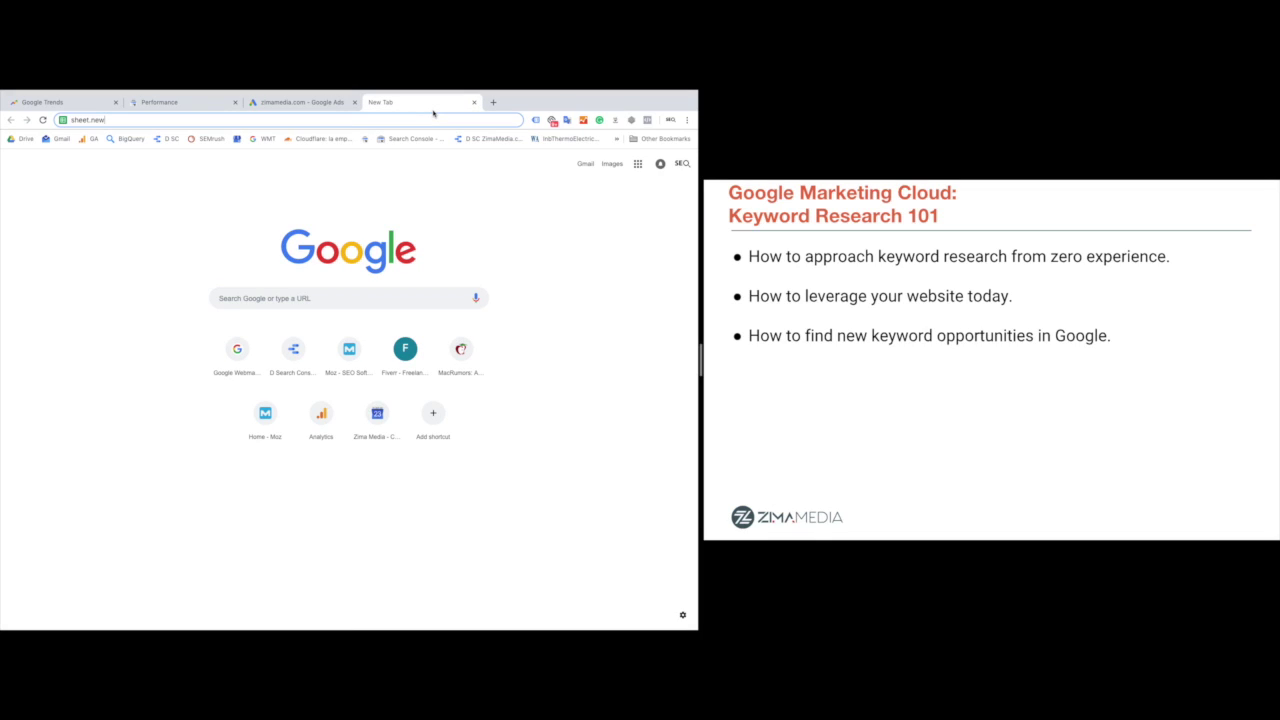
pyautogui.press('Return')
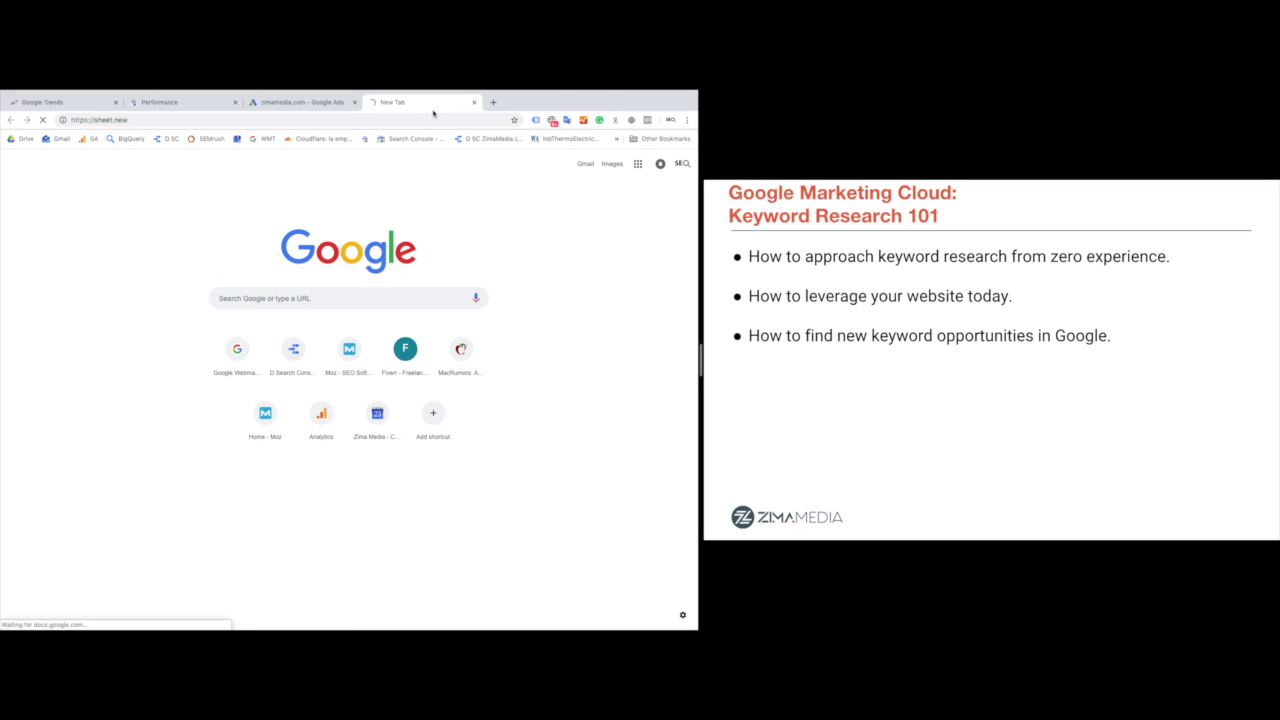
pyautogui.click(87, 105)
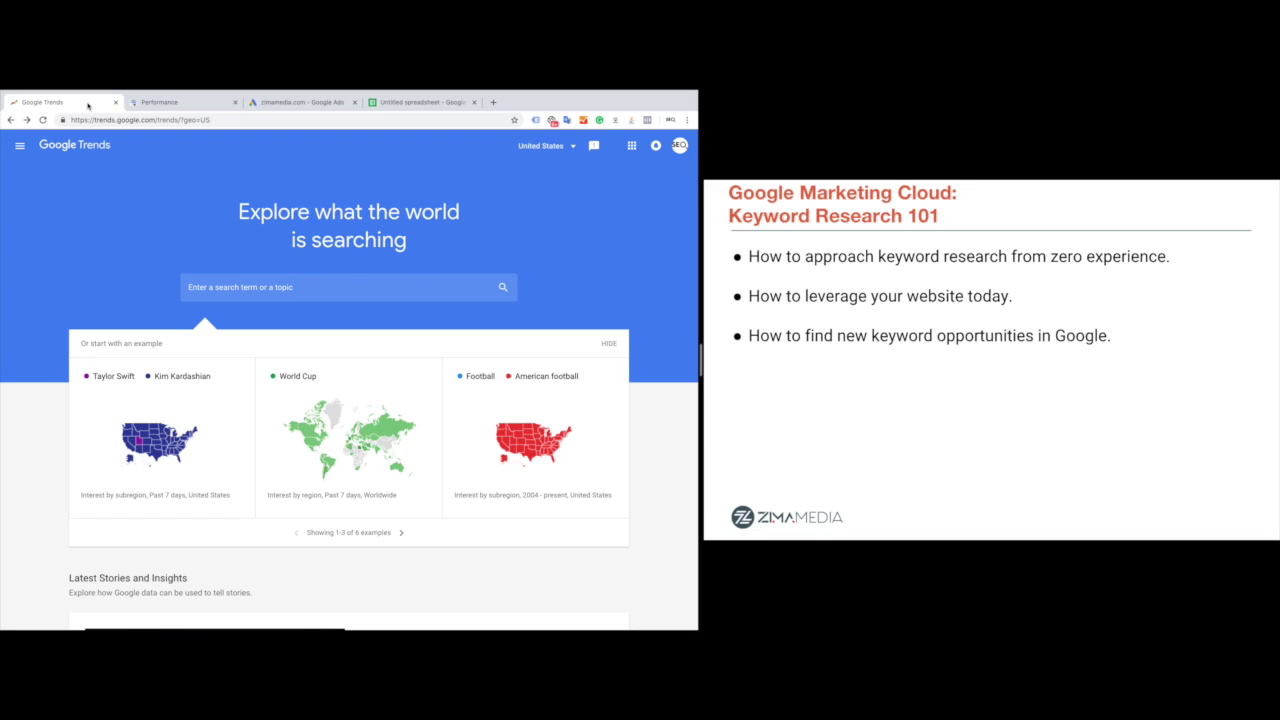
# Step: Sort Search Console queries by impressions, led by coolsculpting at home with 11,883
pyautogui.click(143, 104)
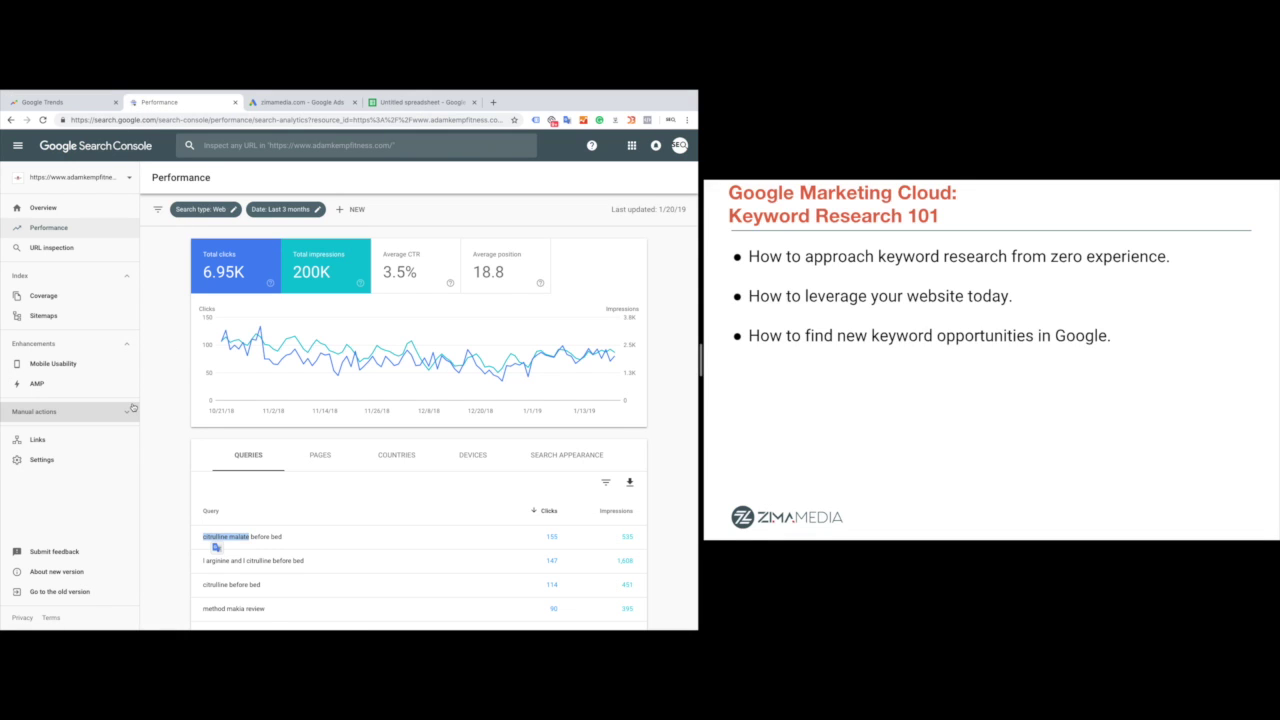
pyautogui.click(153, 462)
pyautogui.scroll(-1, 153, 462)
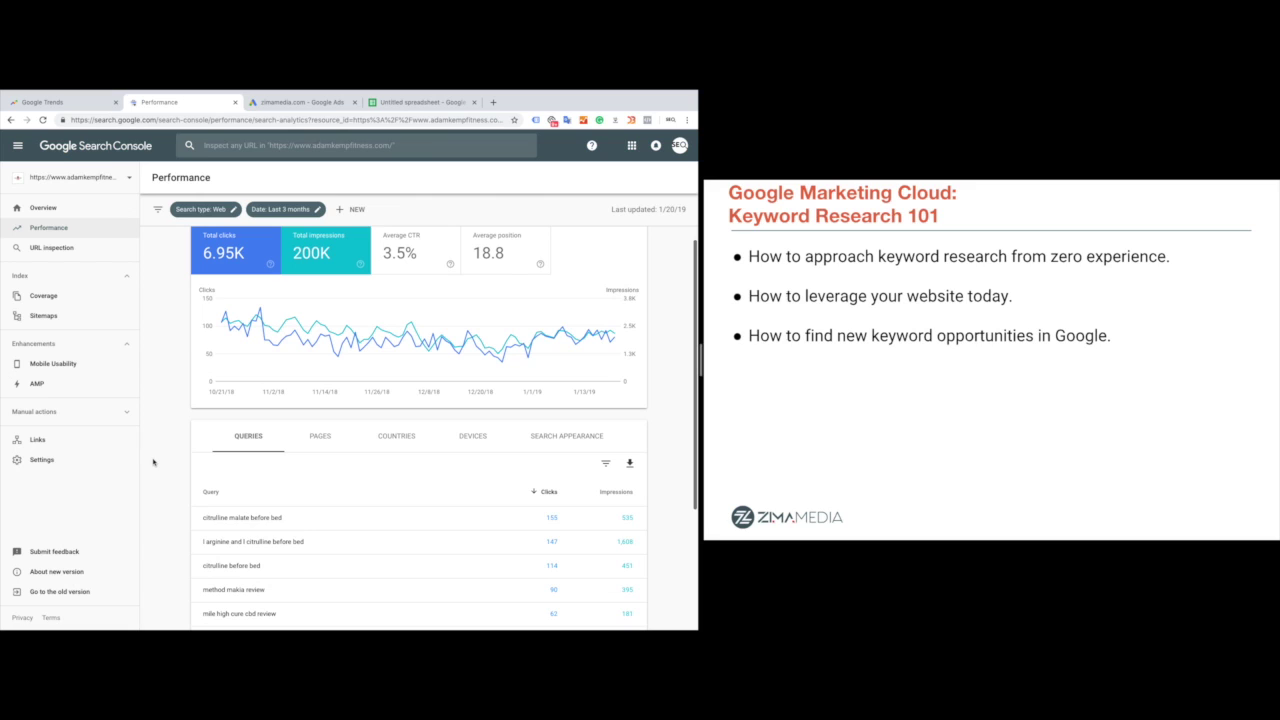
pyautogui.scroll(-3, 190, 552)
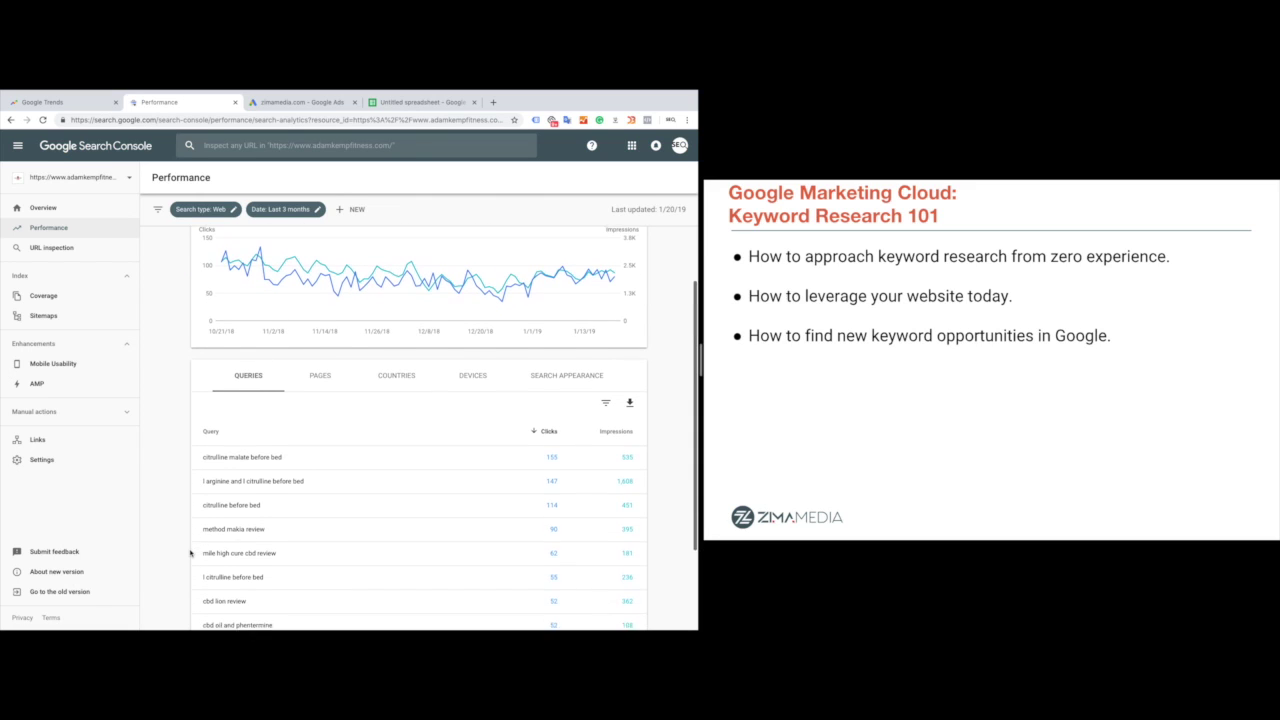
pyautogui.scroll(-2, 190, 552)
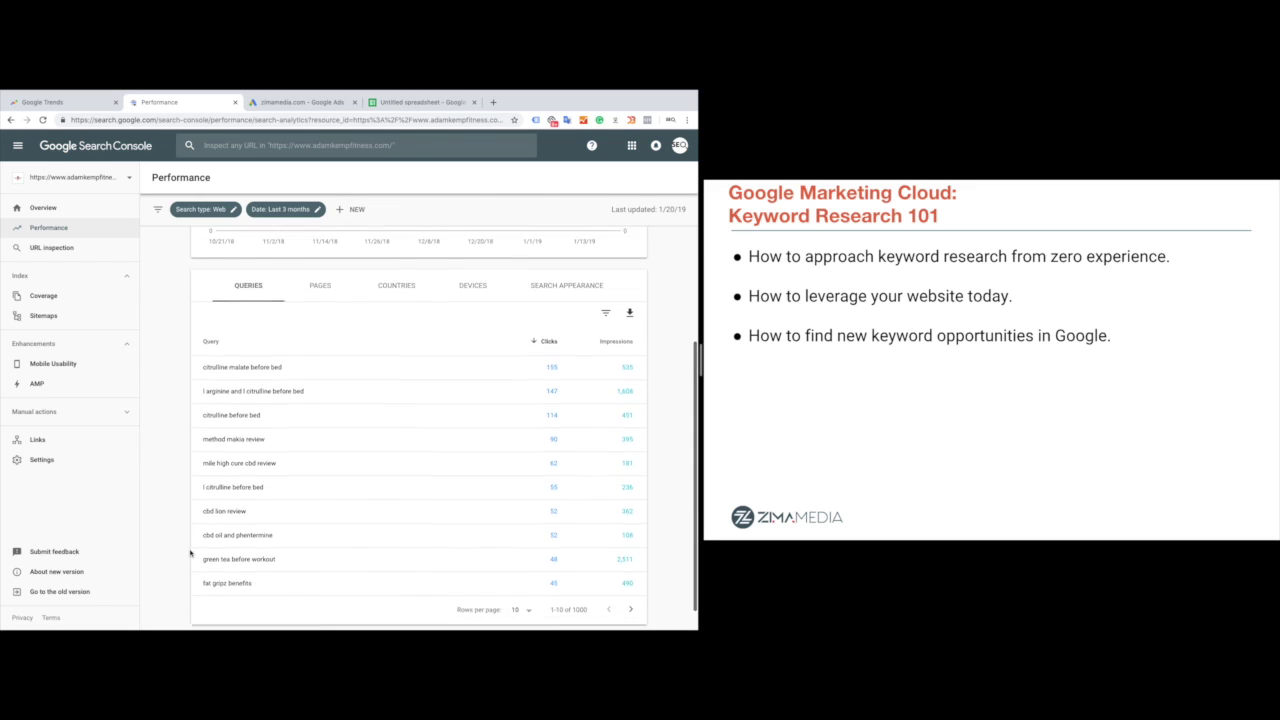
pyautogui.moveTo(196, 528); pyautogui.dragTo(203, 576)
pyautogui.scroll(-1, 247, 530)
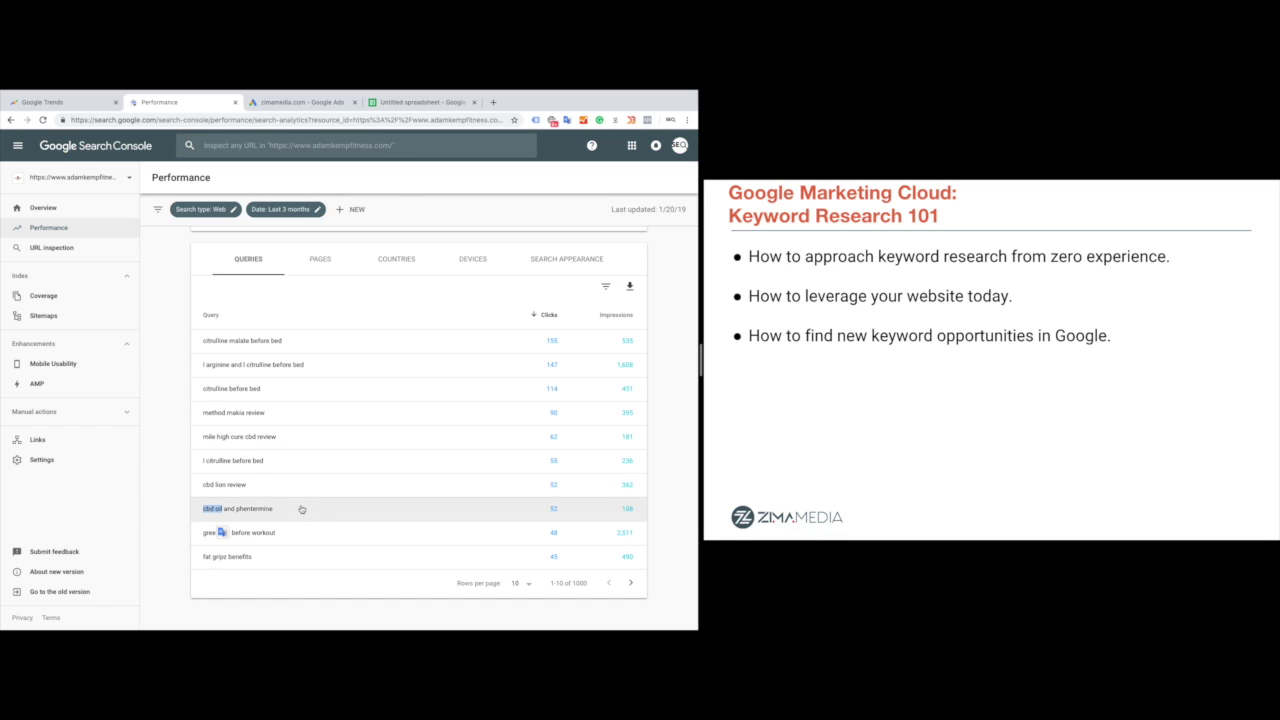
pyautogui.click(601, 321)
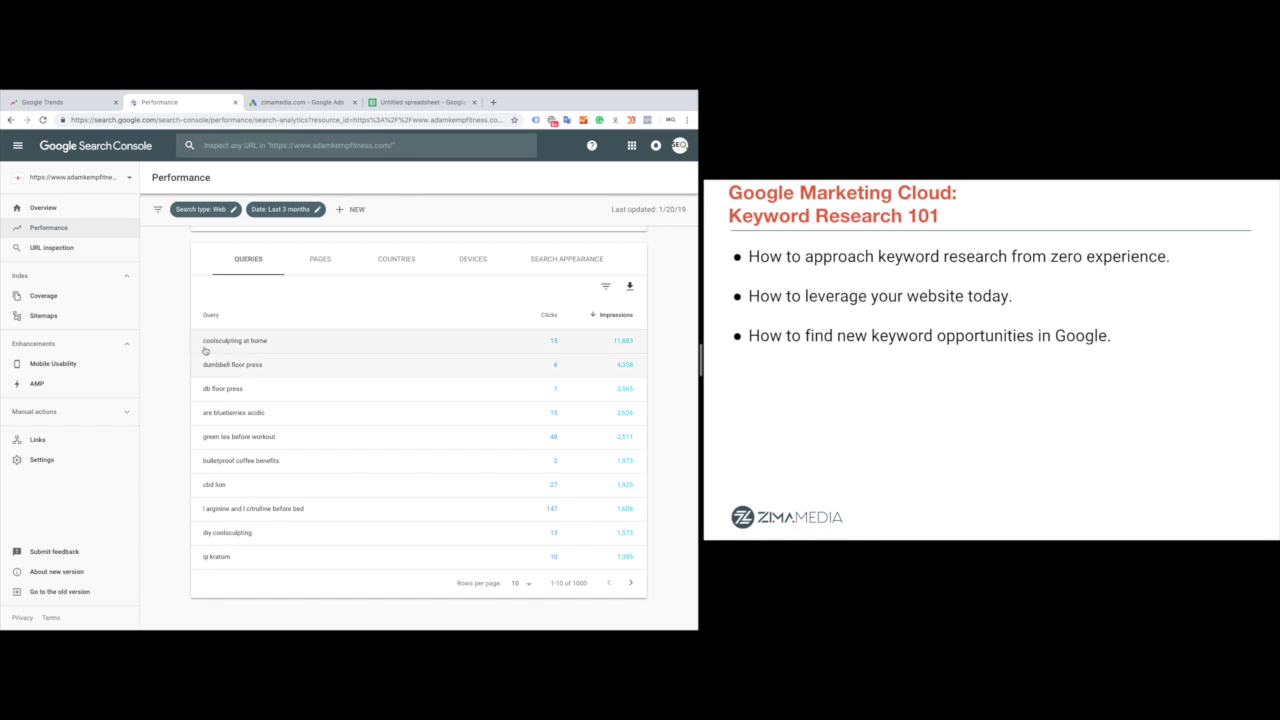
pyautogui.moveTo(203, 342); pyautogui.dragTo(241, 349)
pyautogui.hotkey('ctrl', 'c')
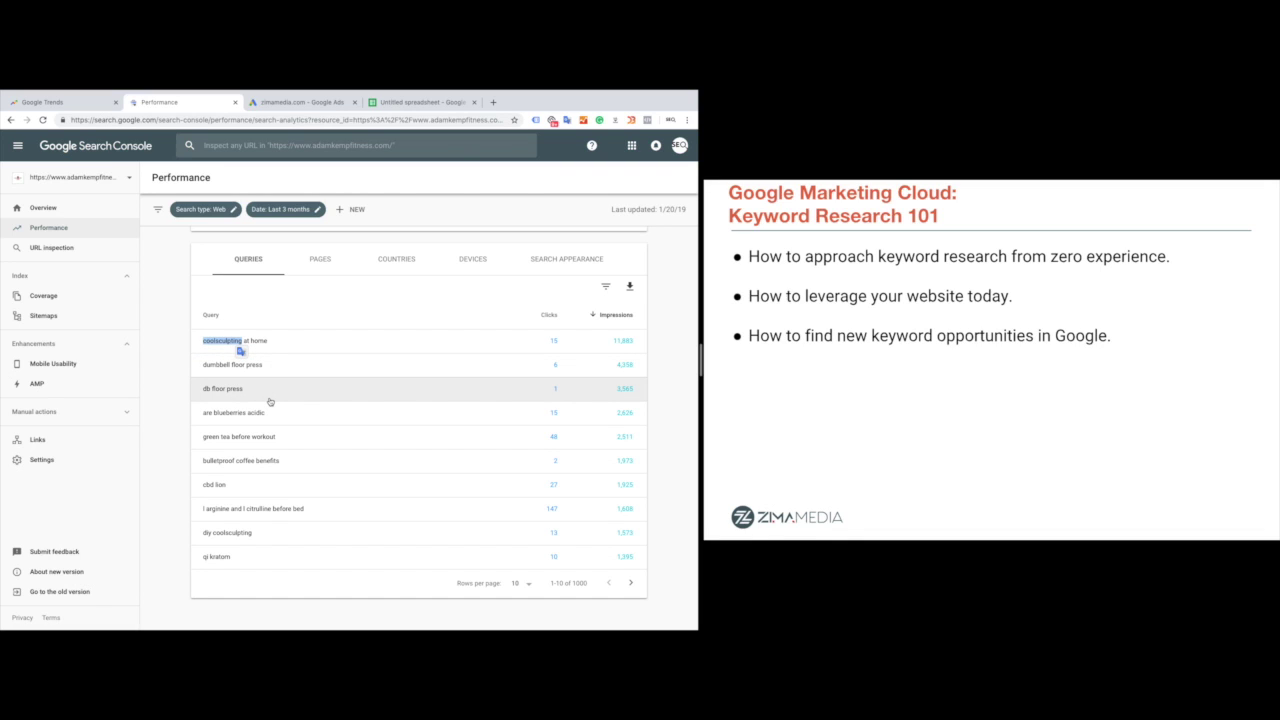
pyautogui.scroll(3, 269, 401)
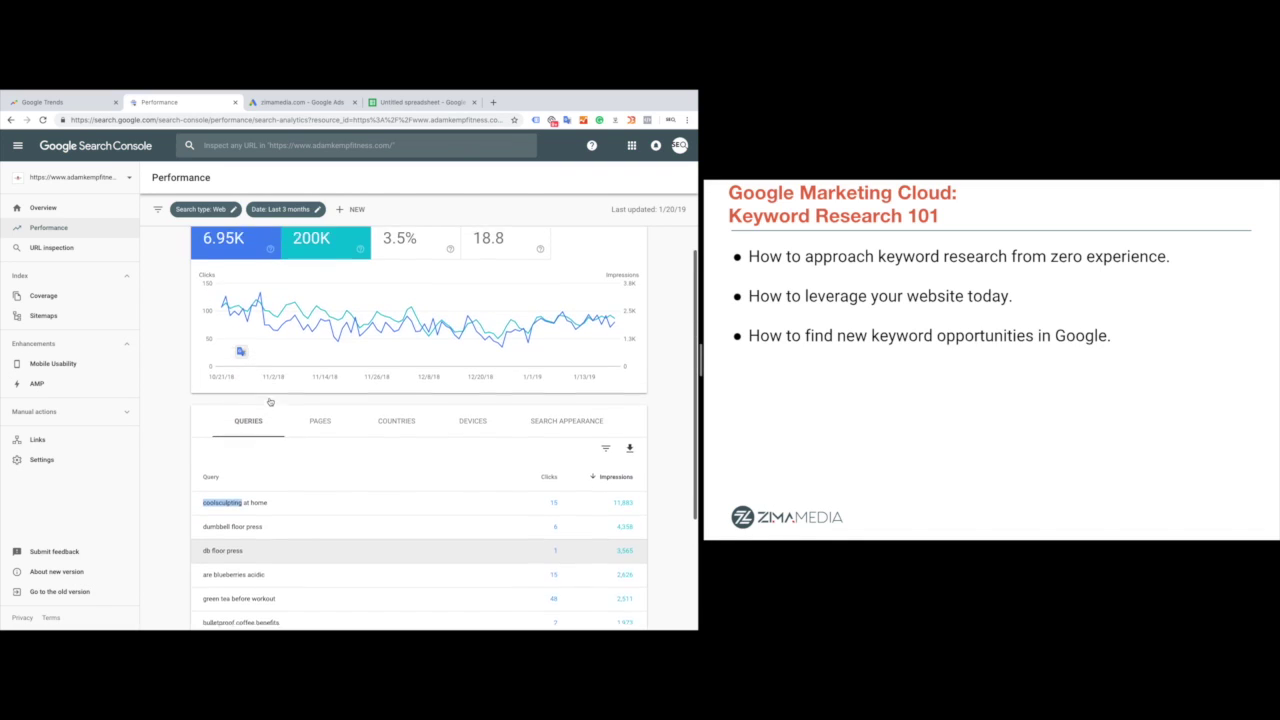
# Step: Search Google Trends for coolsculpting, showing US interest over the past 12 months
pyautogui.click(83, 106)
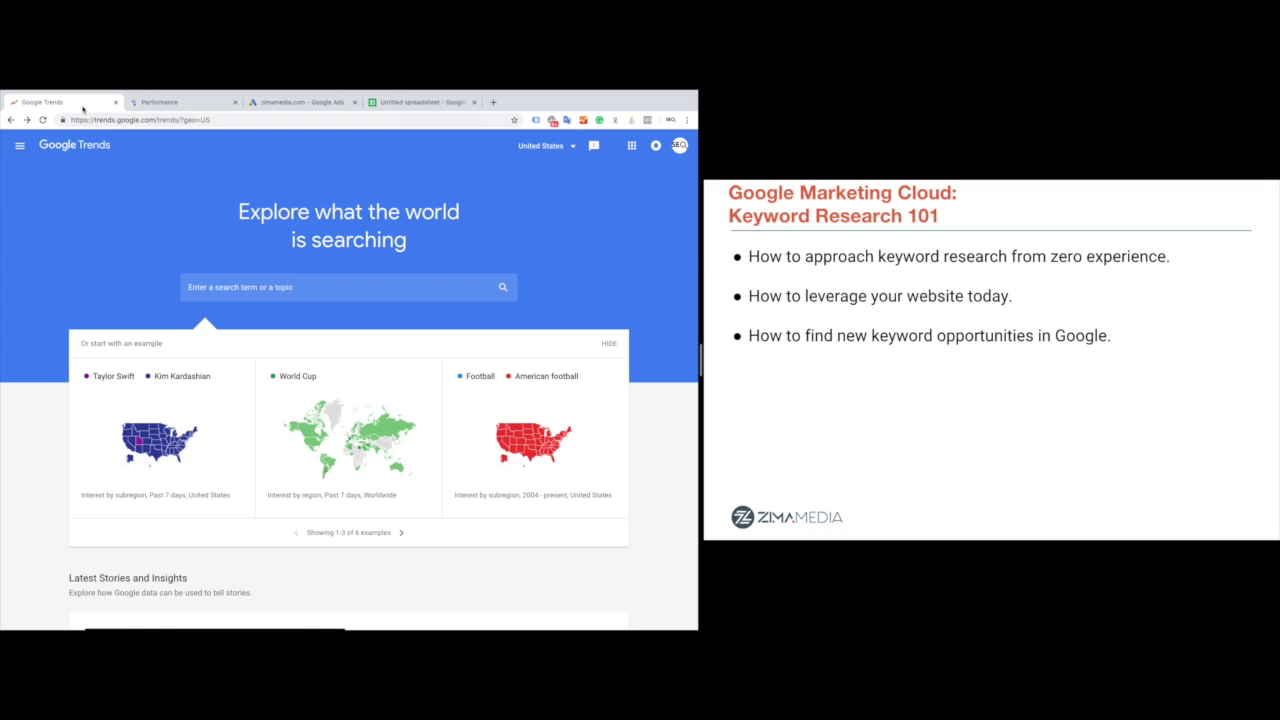
pyautogui.click(244, 294)
pyautogui.hotkey('ctrl', 'v')
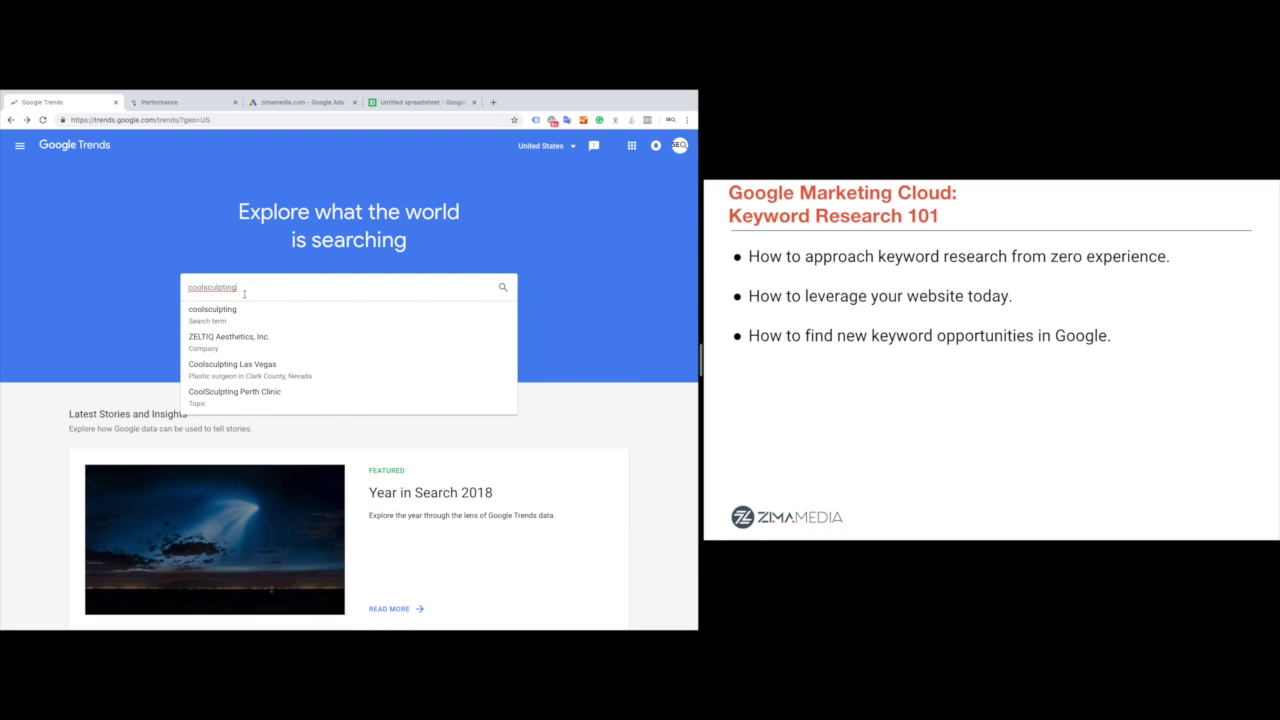
pyautogui.press('Return')
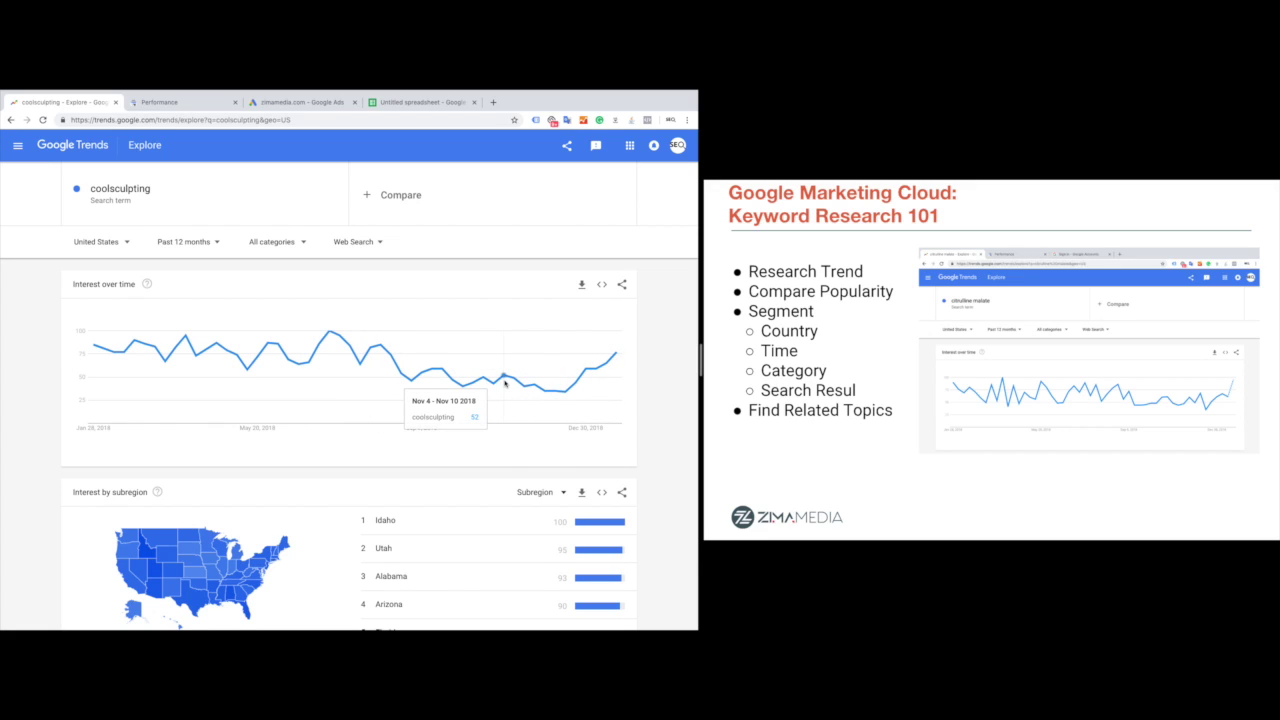
pyautogui.click(106, 246)
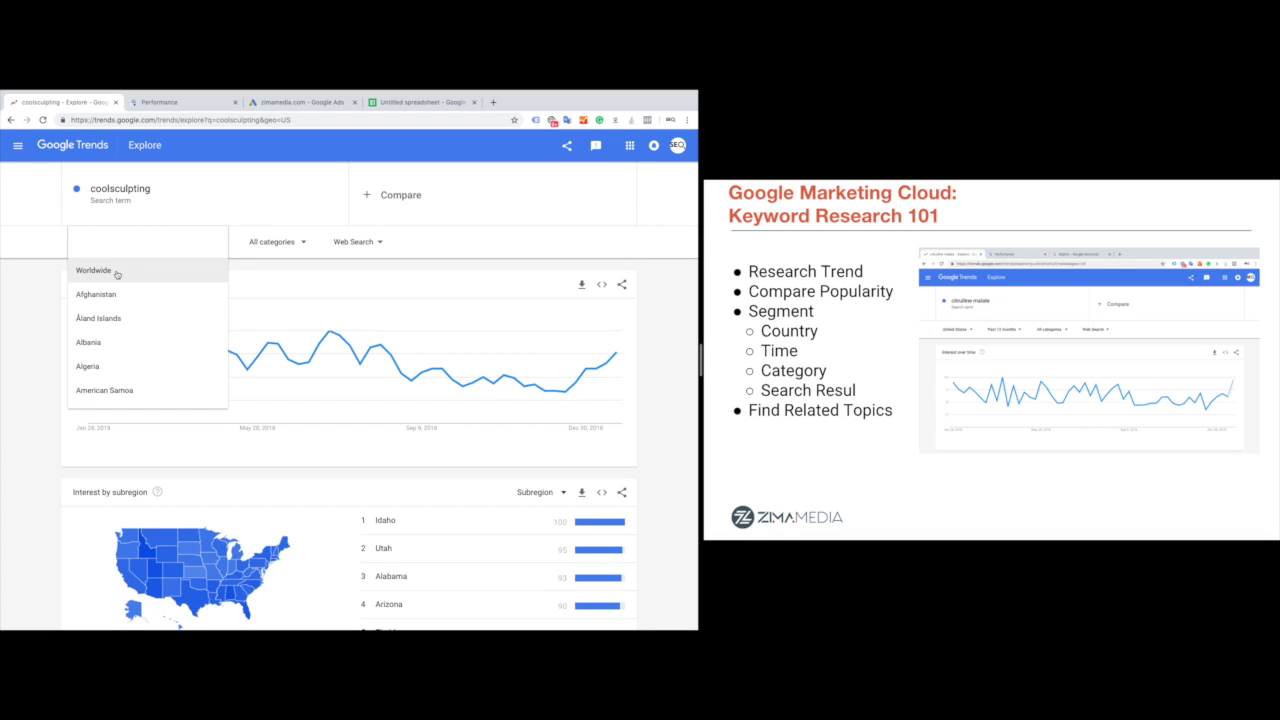
# Step: Review coolsculpting's subregion interest map, then its rising related topics and queries
pyautogui.click(45, 297)
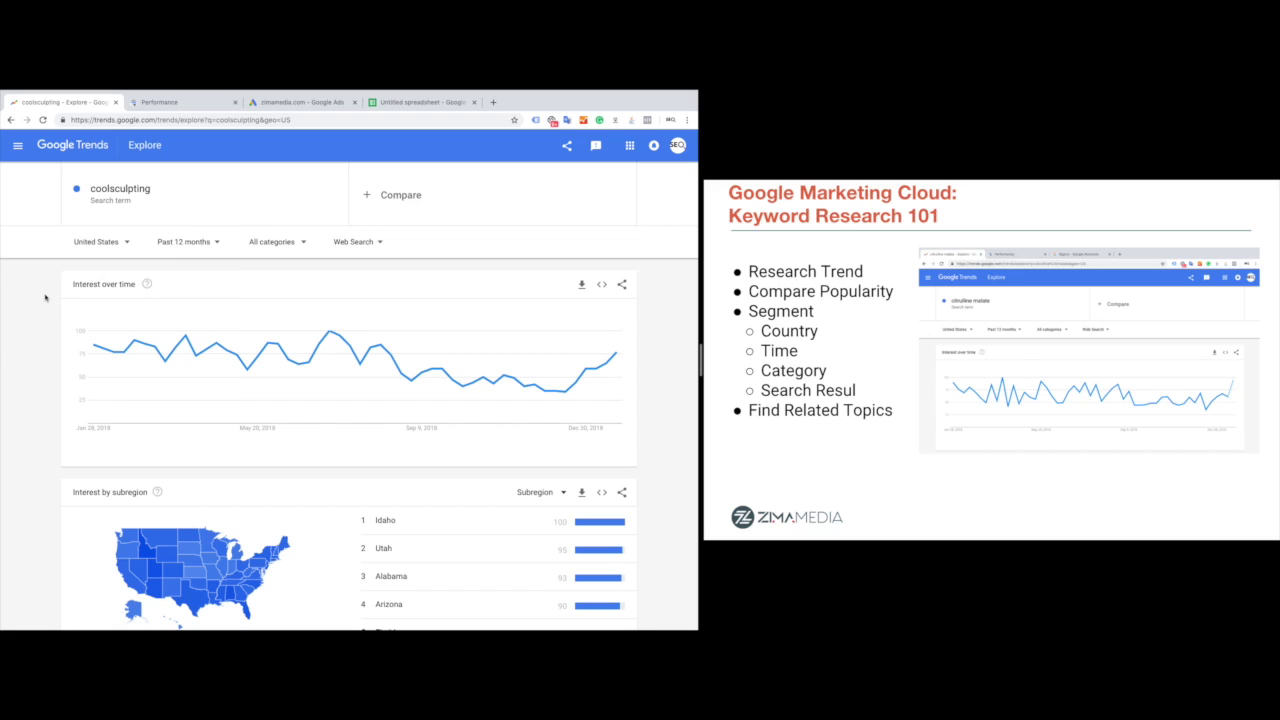
pyautogui.scroll(-4, 45, 297)
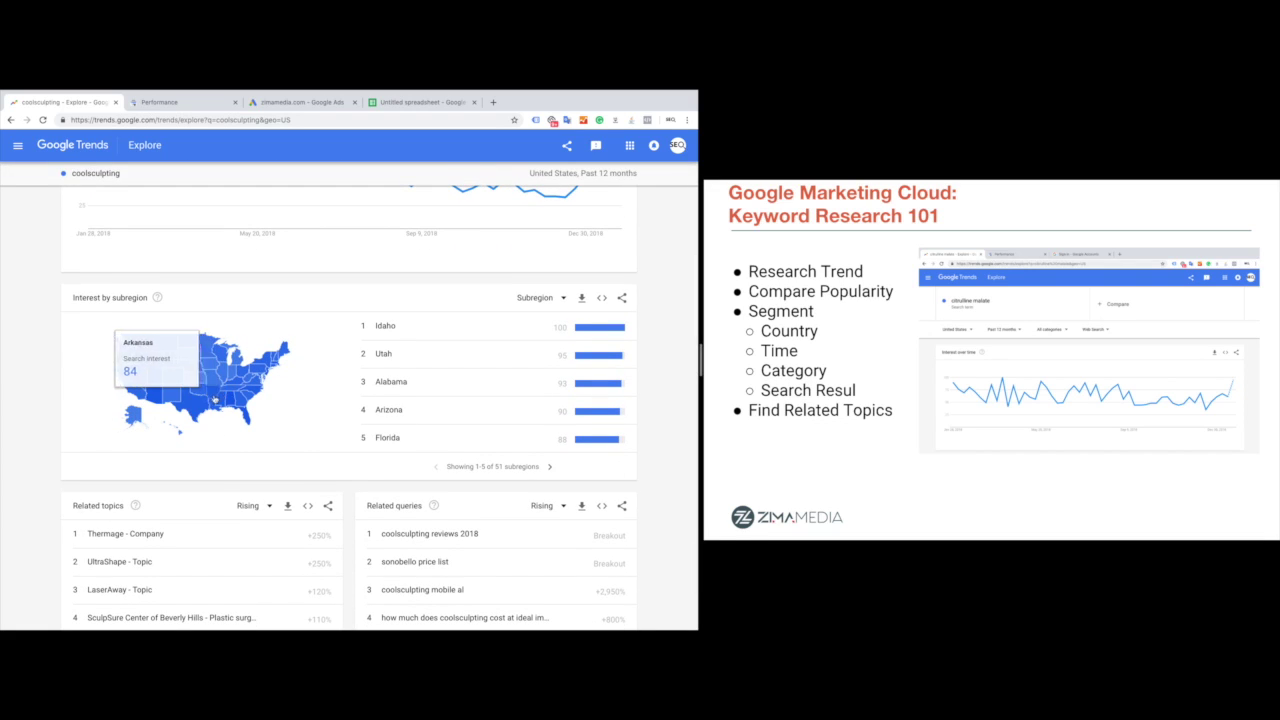
pyautogui.moveTo(182, 404)
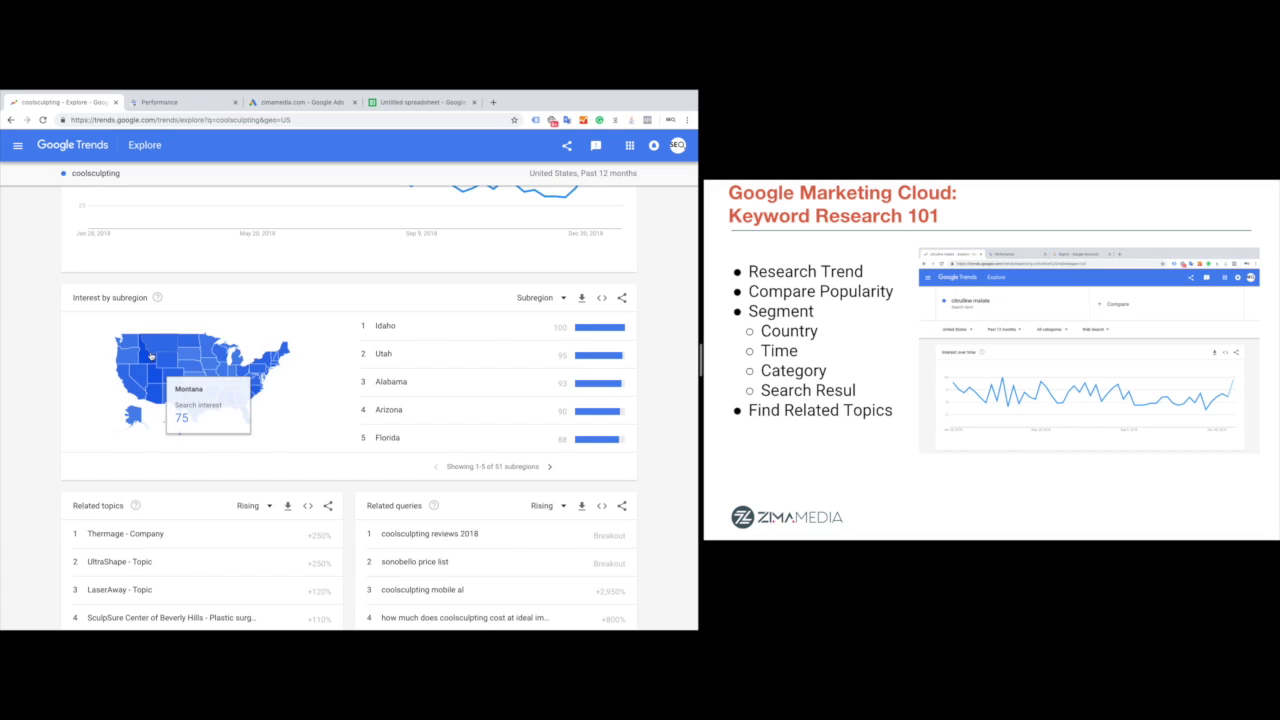
pyautogui.moveTo(160, 376)
pyautogui.moveTo(235, 398)
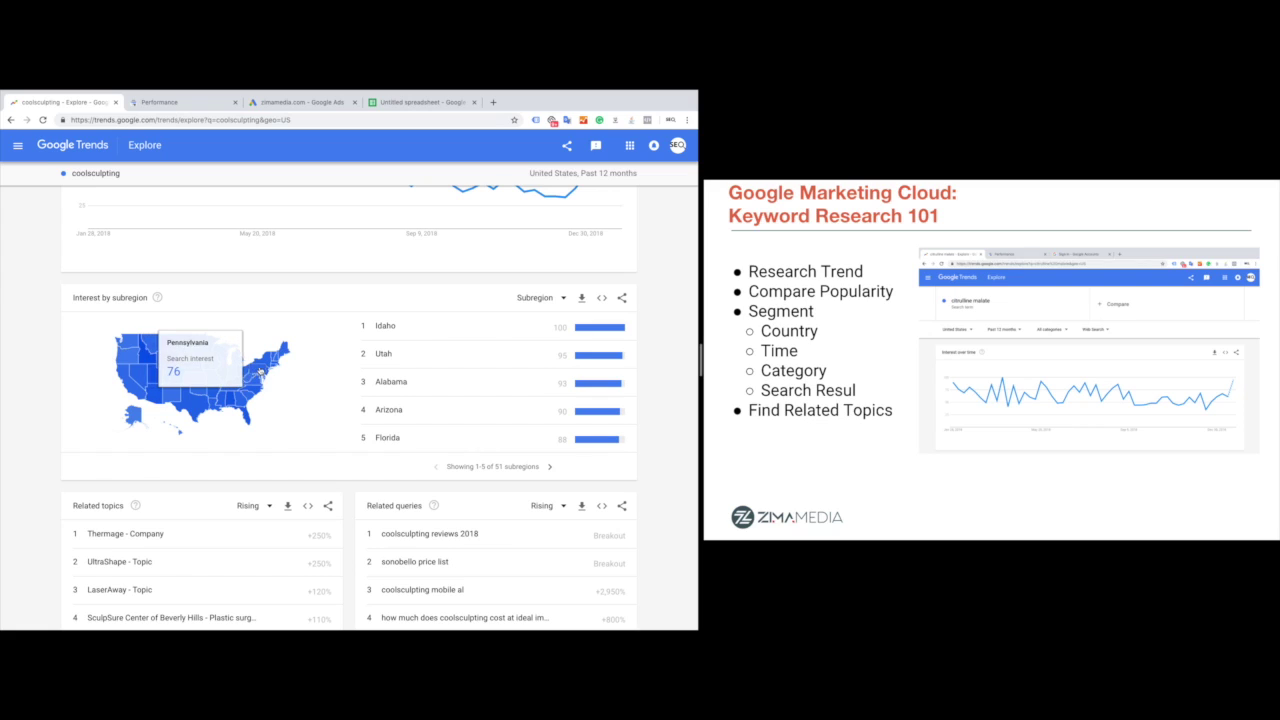
pyautogui.moveTo(265, 370)
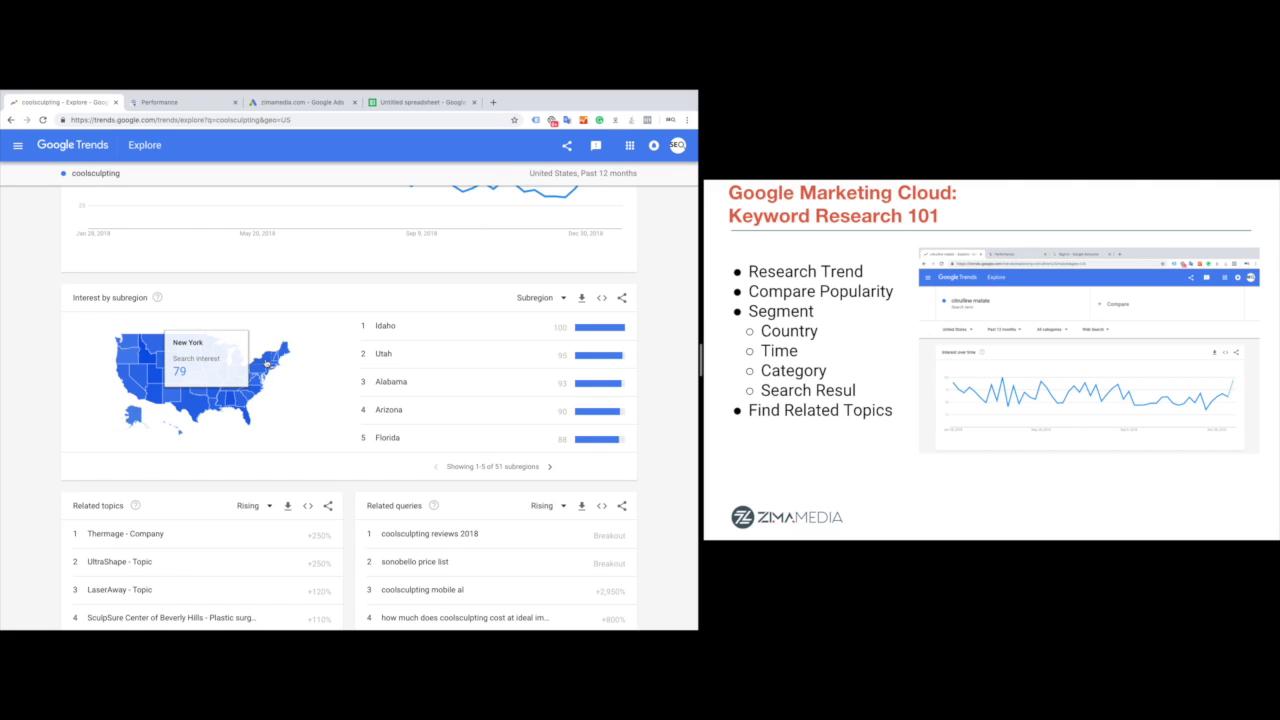
pyautogui.scroll(-1, 265, 365)
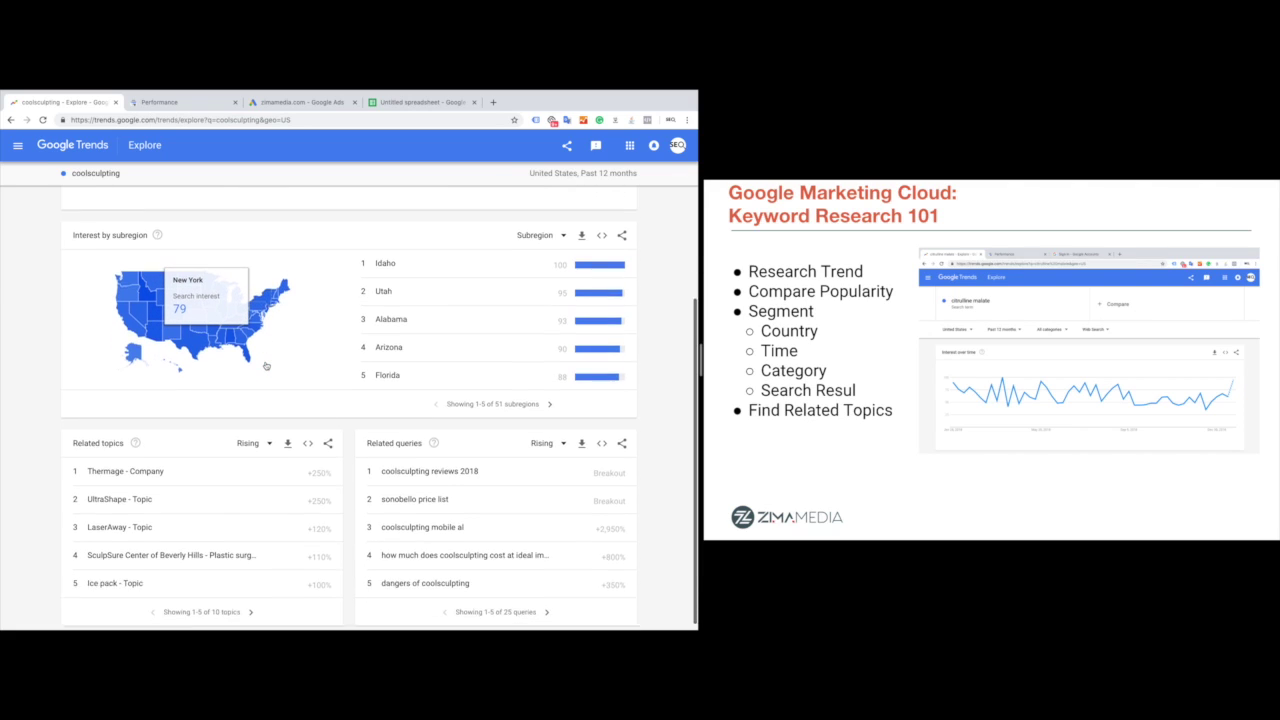
pyautogui.scroll(-1, 265, 365)
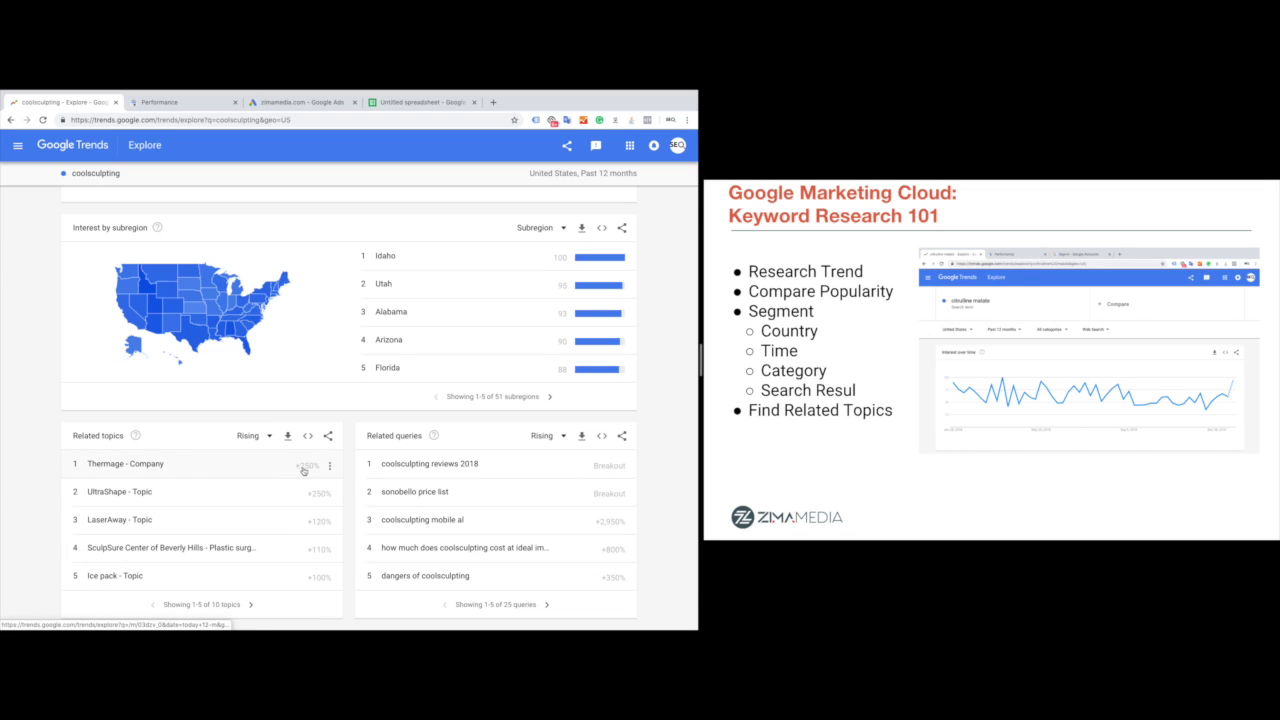
# Step: Rank related topics by Top and download related queries as relatedQueries.csv
pyautogui.click(262, 438)
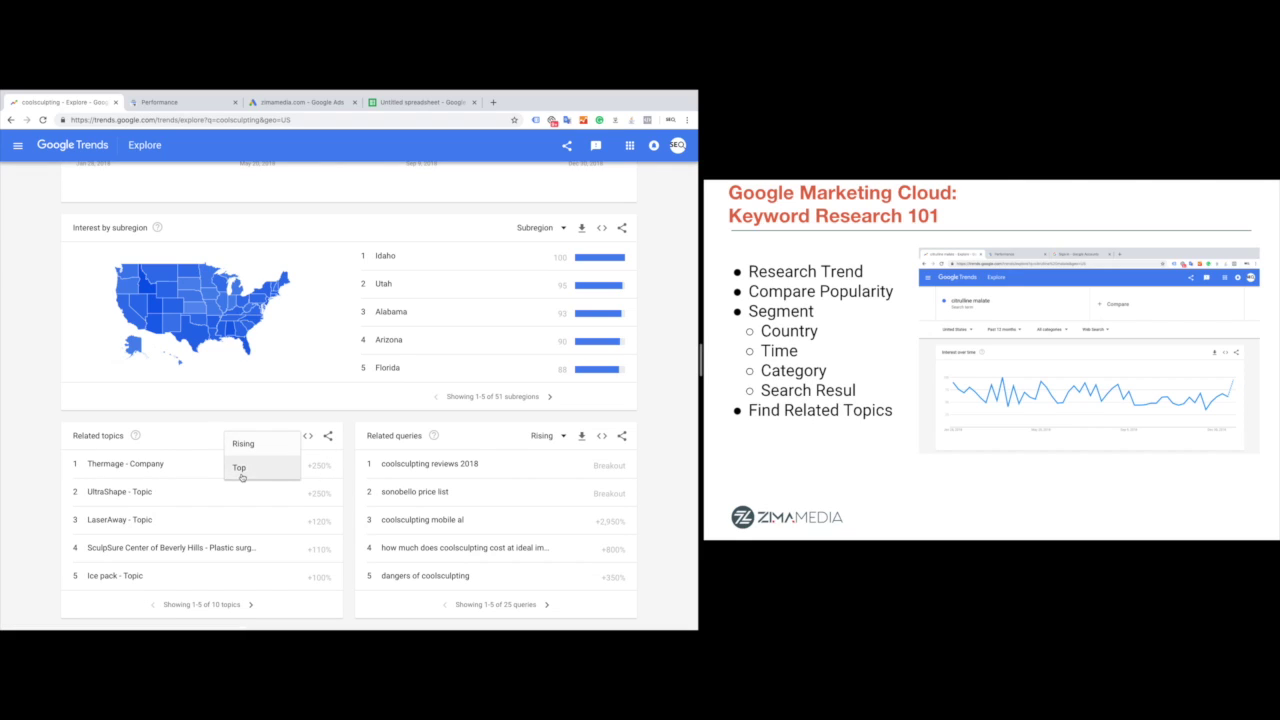
pyautogui.click(240, 466)
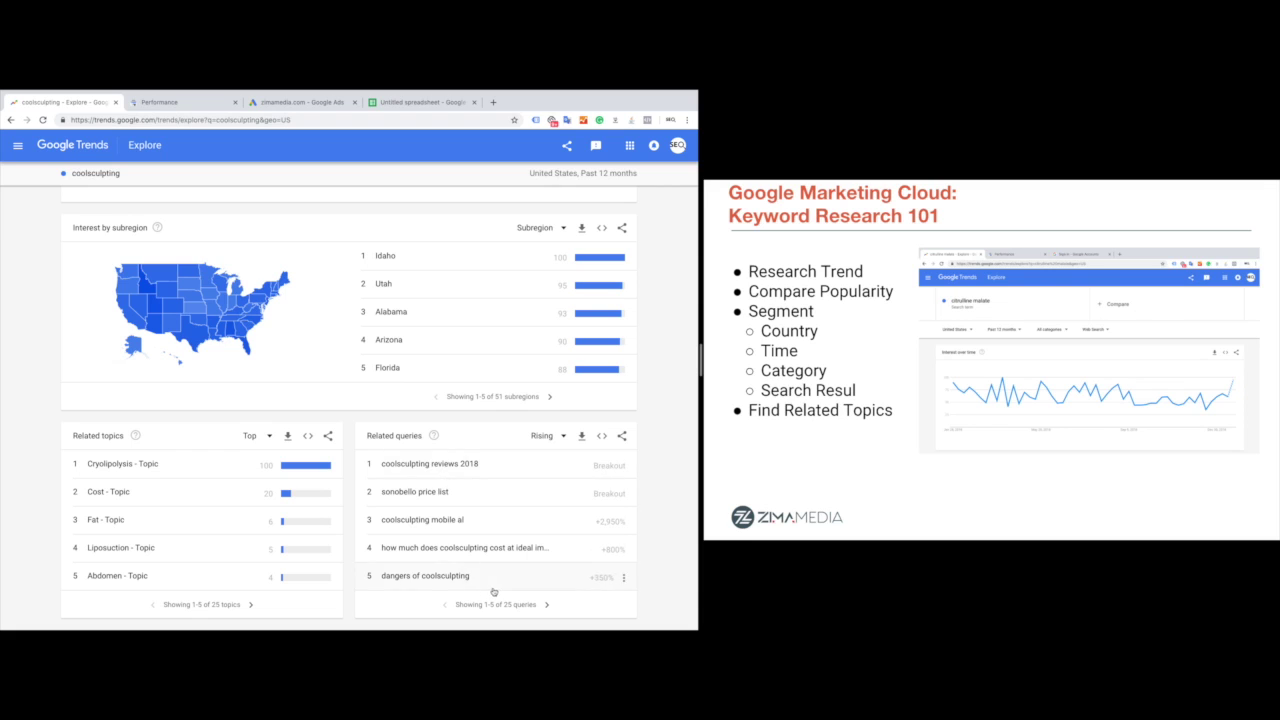
pyautogui.click(582, 436)
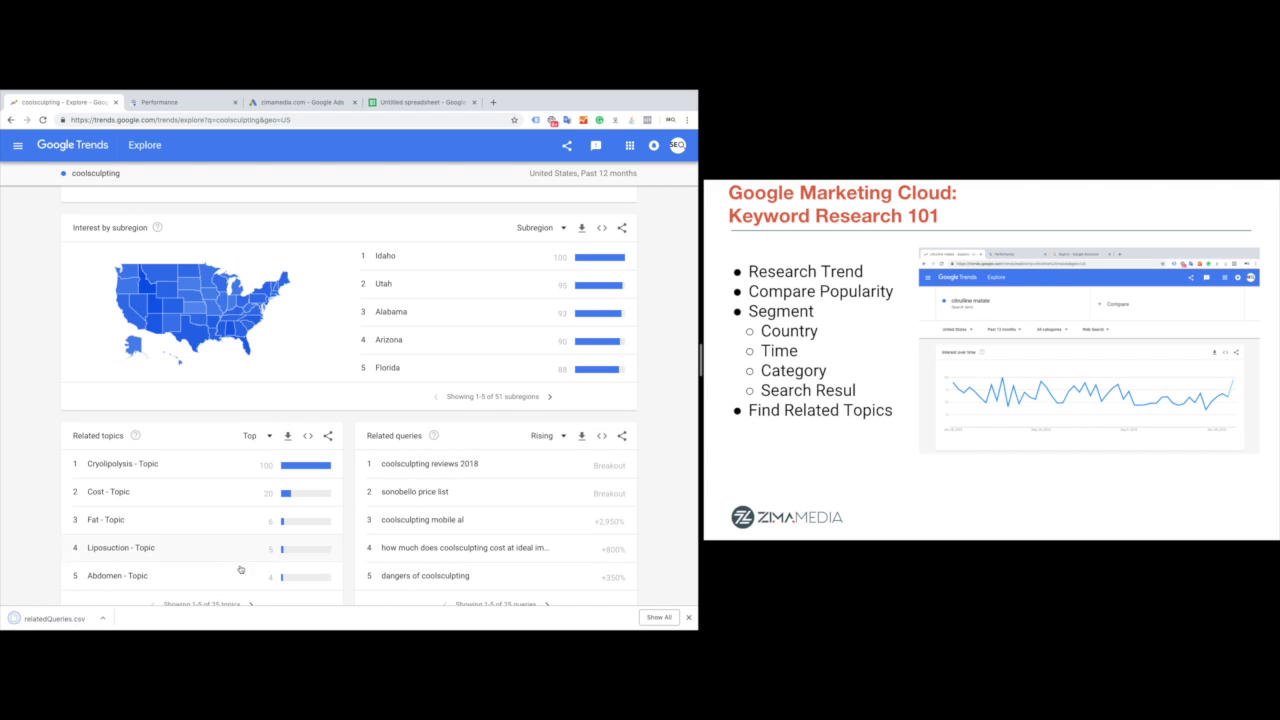
pyautogui.click(50, 618)
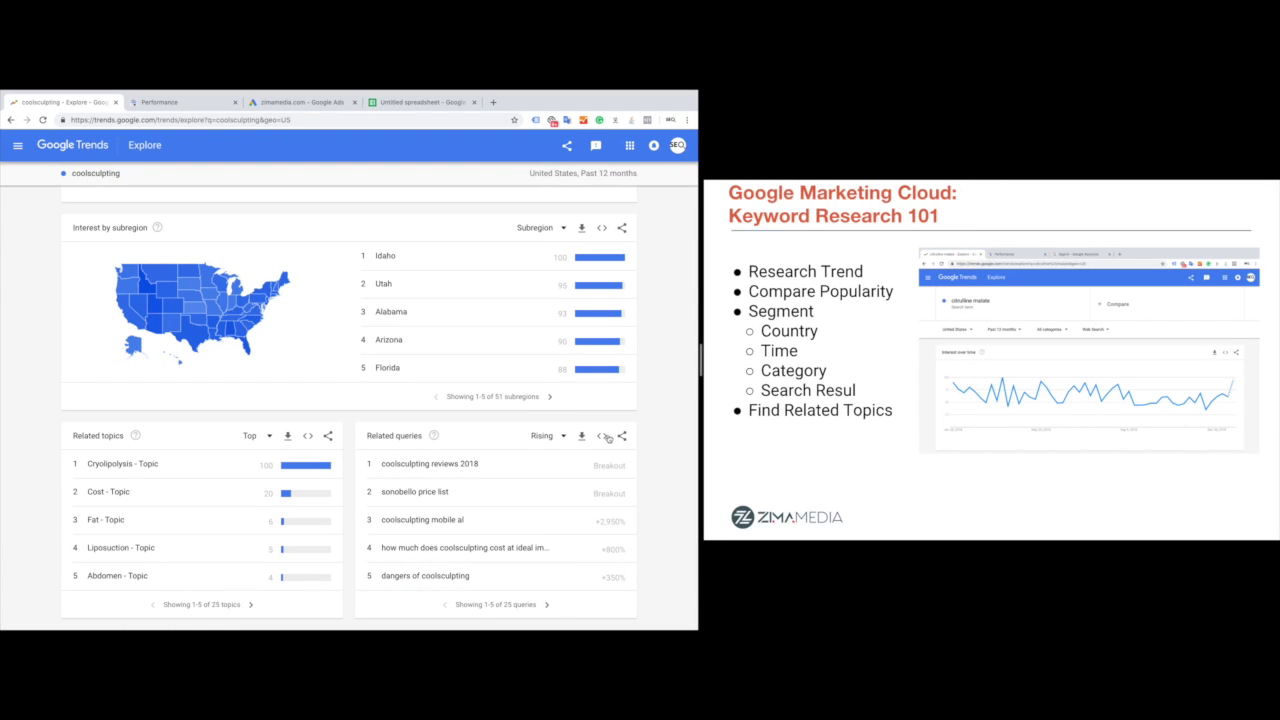
# Step: Cancel the Share dialog, re-download the related queries and select the imported table
pyautogui.click(621, 436)
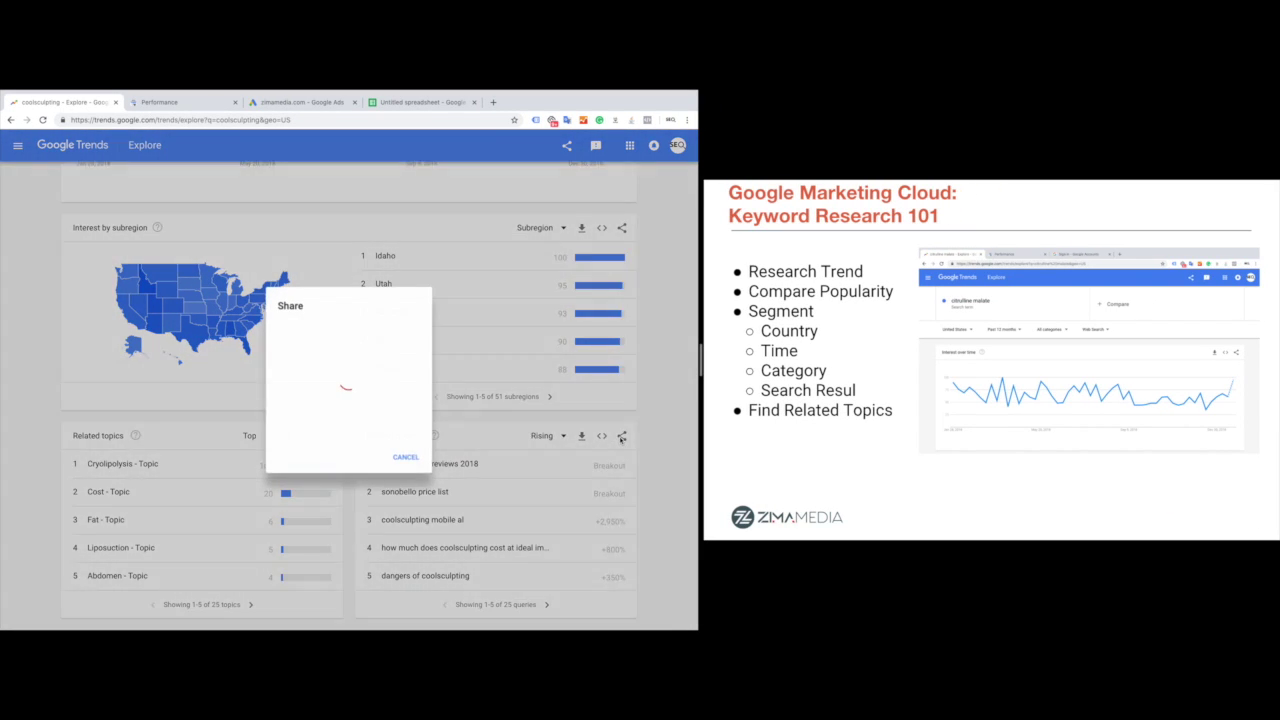
pyautogui.click(406, 456)
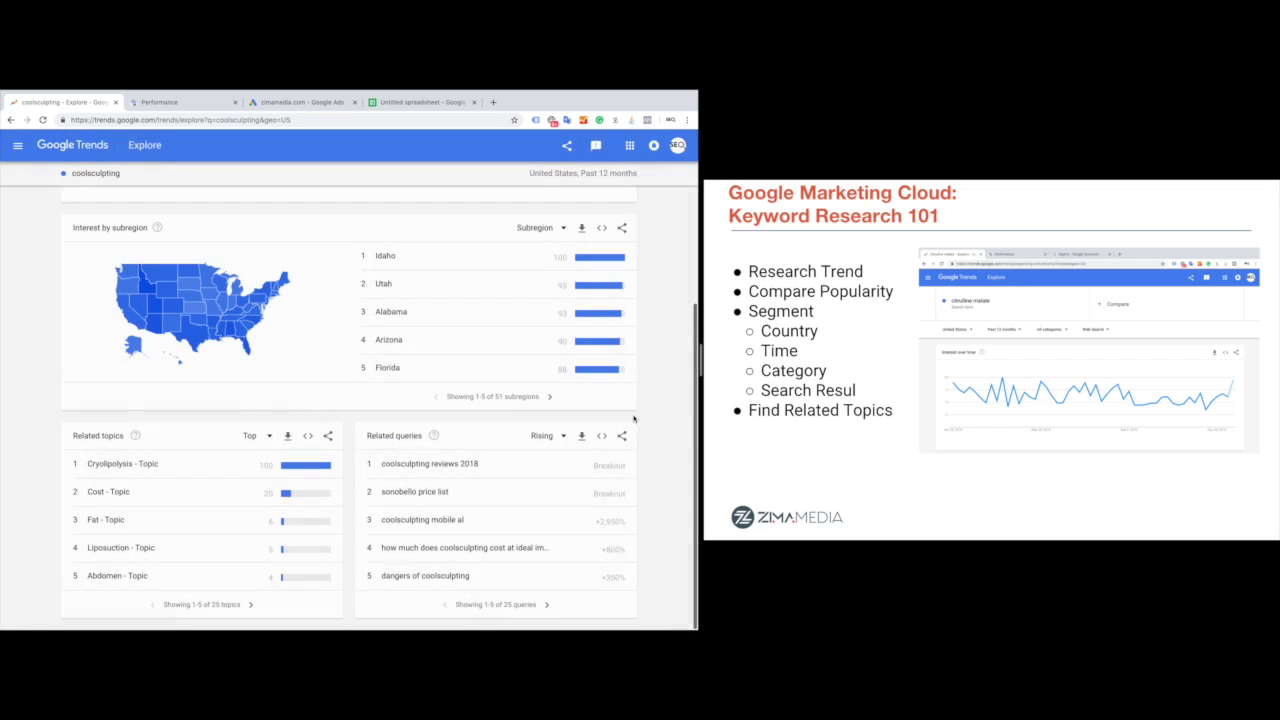
pyautogui.click(581, 436)
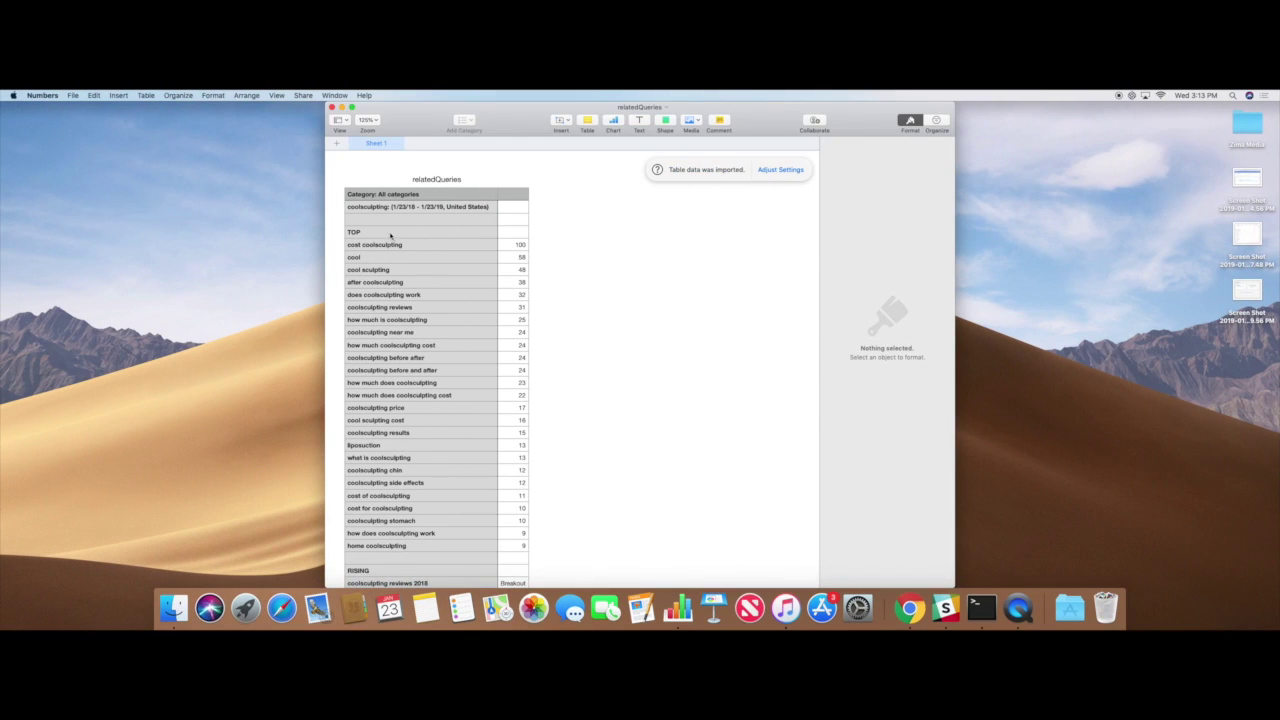
pyautogui.click(383, 249)
pyautogui.scroll(-10, 440, 371)
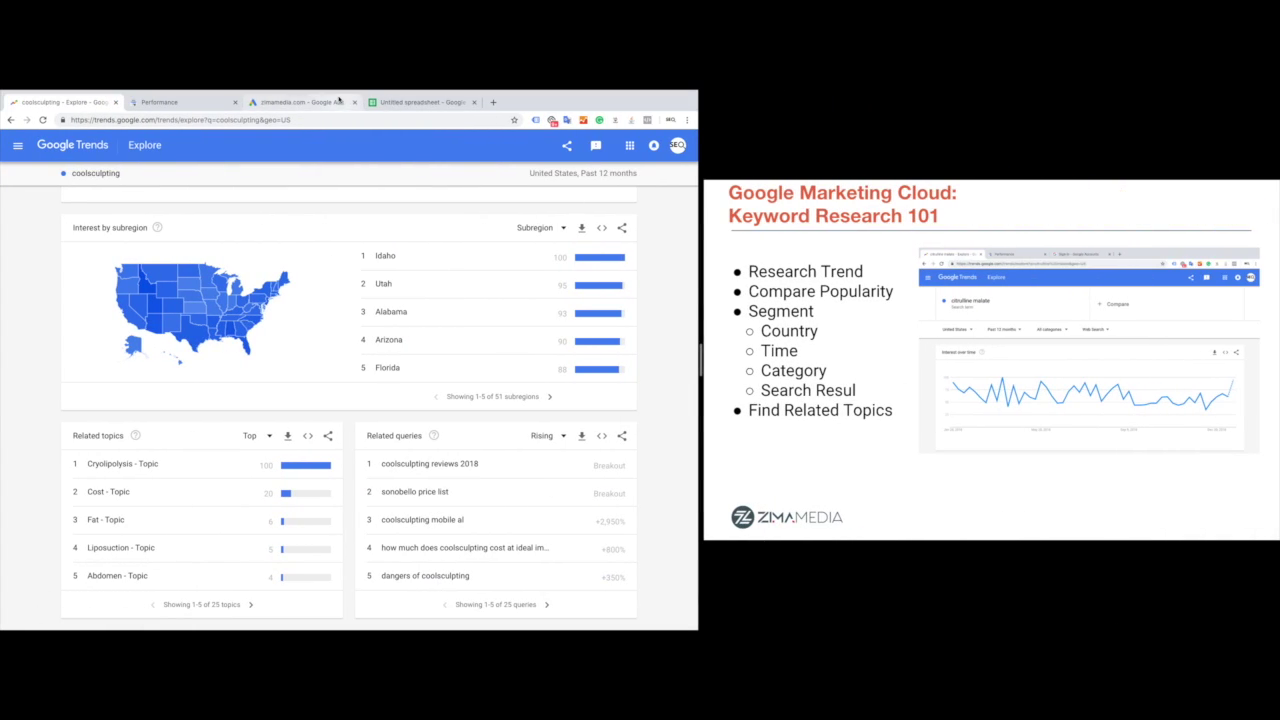
# Step: Paste the related queries into the spreadsheet and autofit column A to the keywords
pyautogui.click(403, 103)
pyautogui.hotkey('ctrl', 'v')
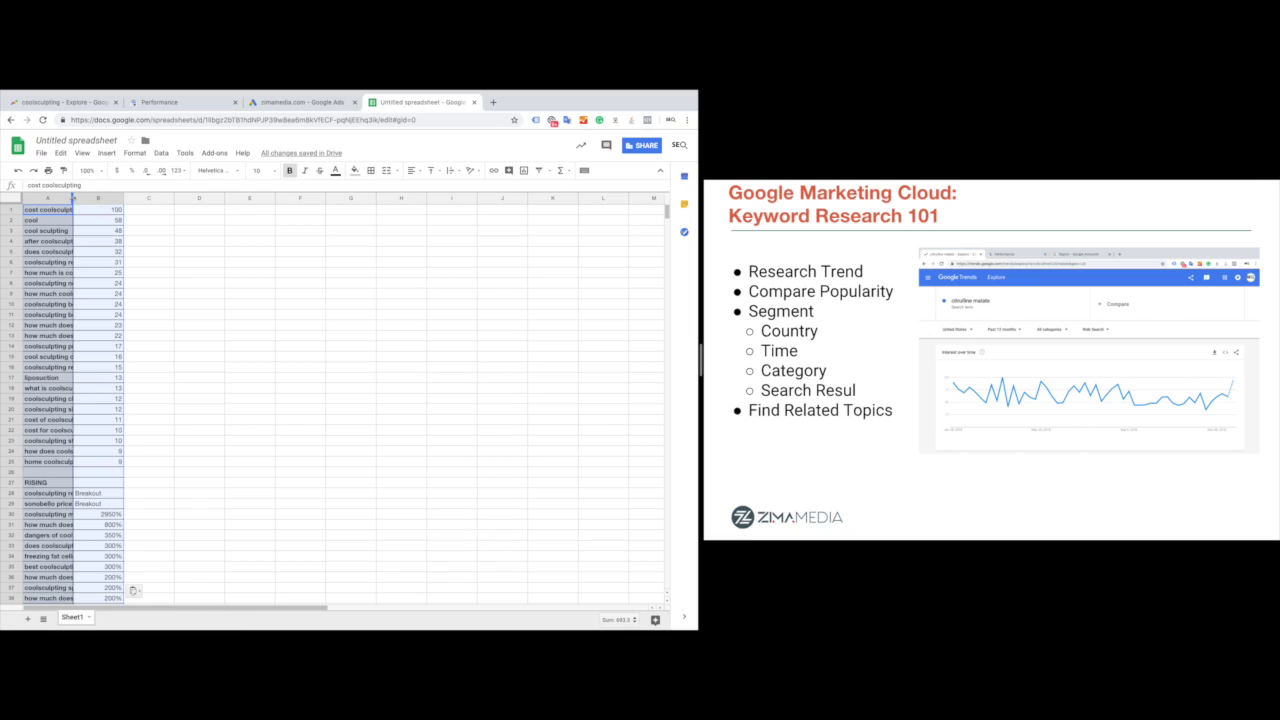
pyautogui.doubleClick(72, 198)
pyautogui.click(19, 212)
pyautogui.rightClick(19, 212)
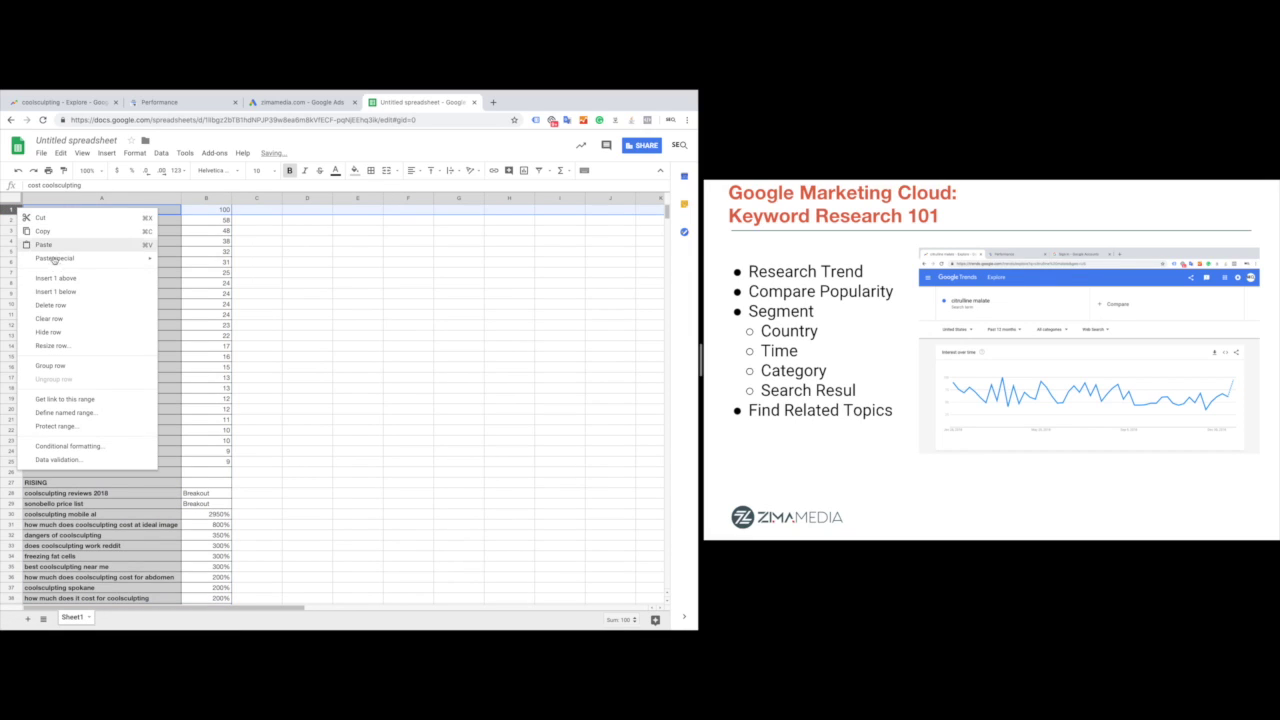
pyautogui.moveTo(60, 255)
pyautogui.click(188, 352)
# Step: Select the top keywords in A1:A25 and the rising keywords down to row 52
pyautogui.click(113, 280)
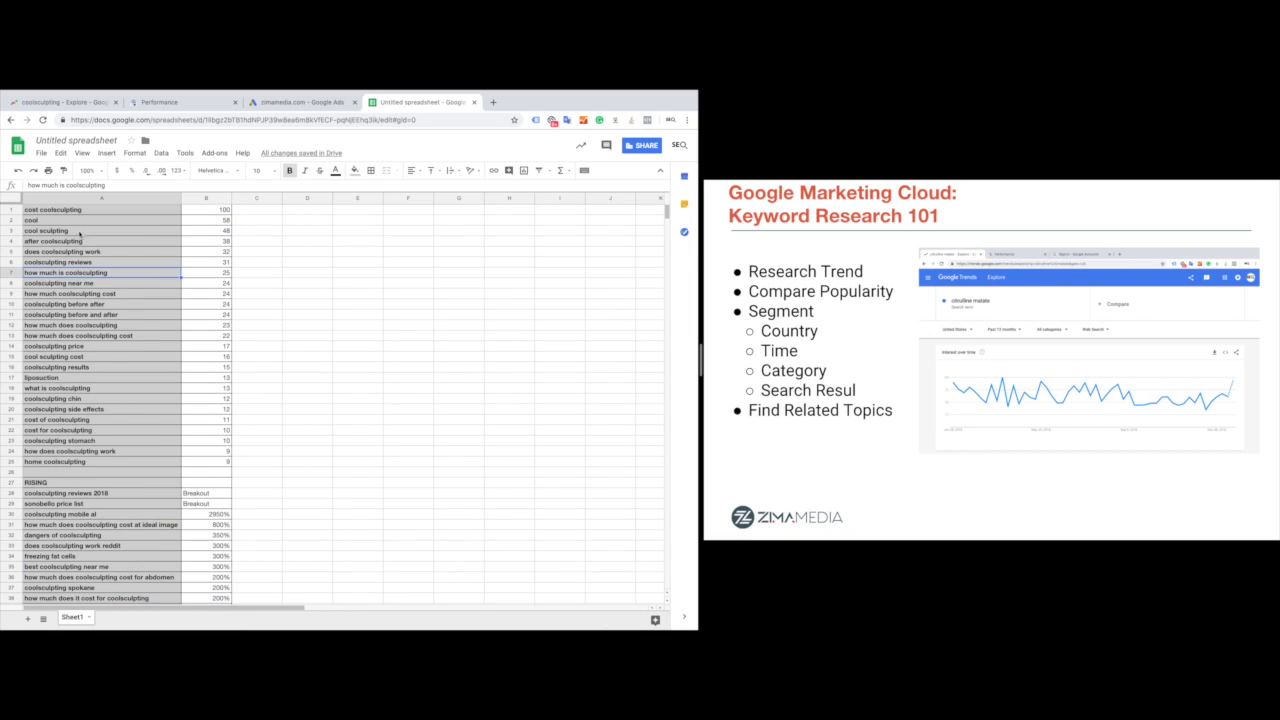
pyautogui.moveTo(60, 209); pyautogui.dragTo(141, 460)
pyautogui.scroll(-3, 135, 456)
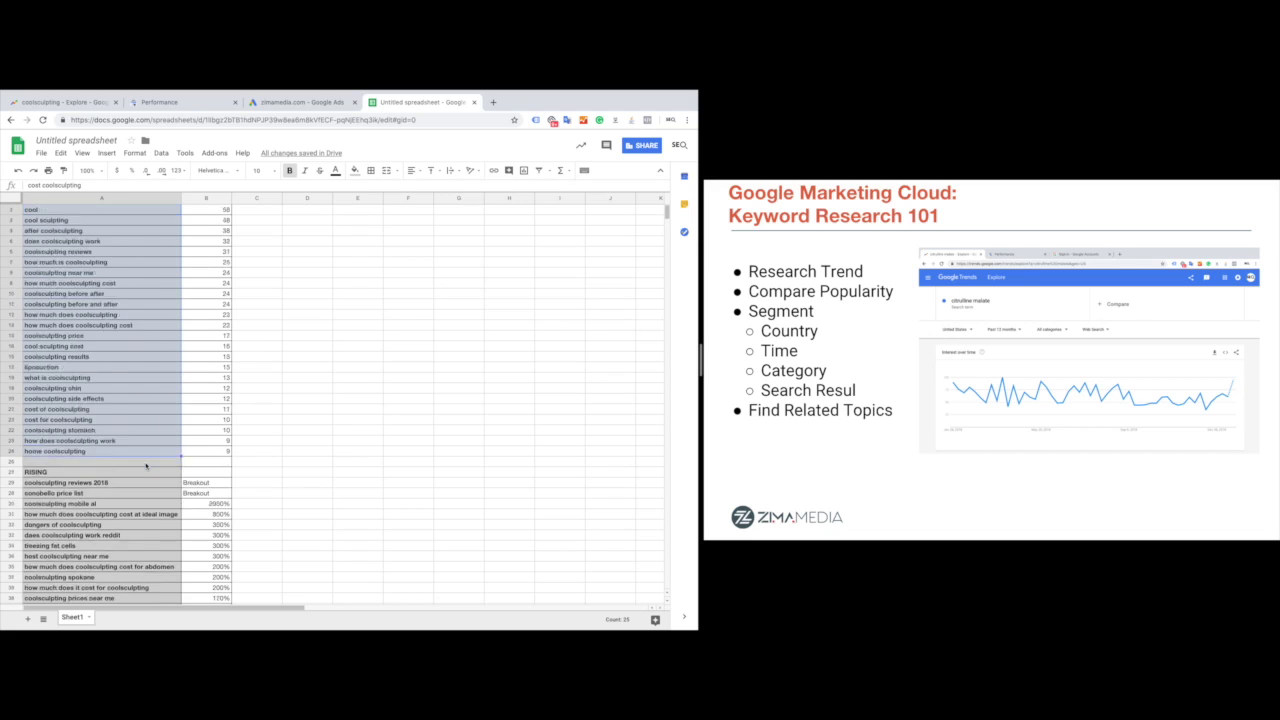
pyautogui.click(62, 398)
pyautogui.scroll(-3, 62, 398)
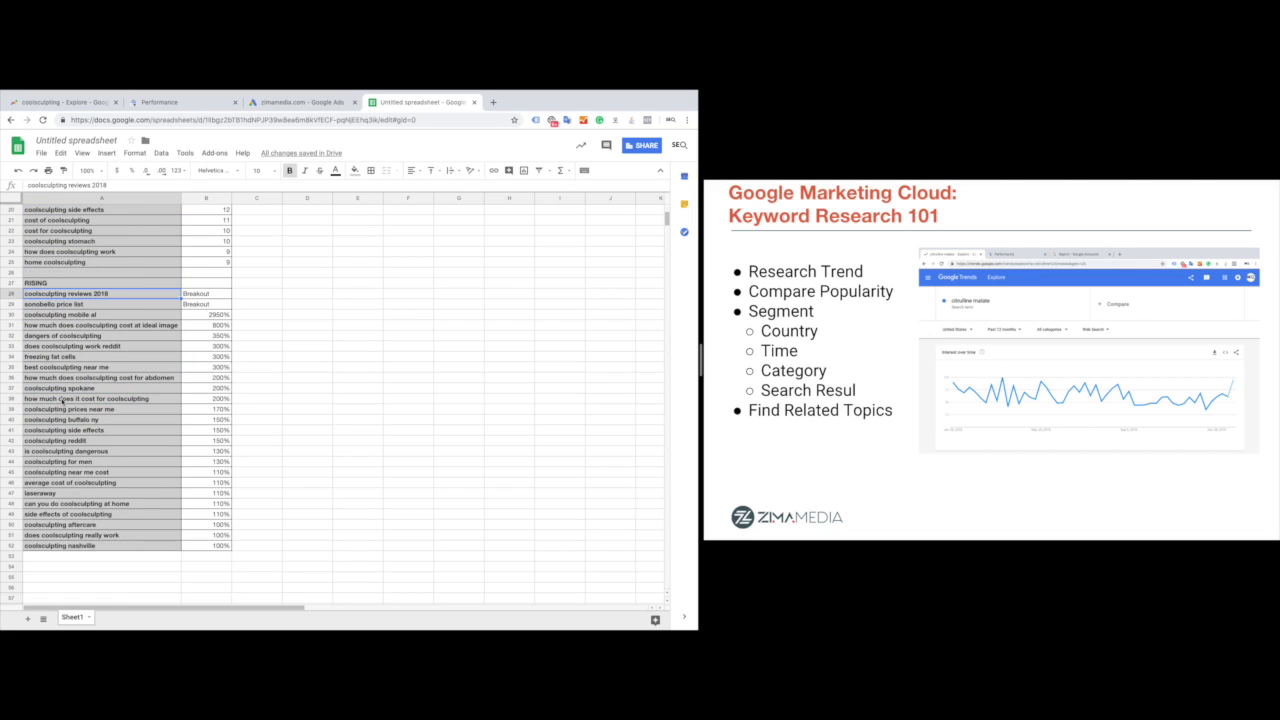
pyautogui.moveTo(62, 296); pyautogui.dragTo(117, 545)
pyautogui.scroll(6, 117, 545)
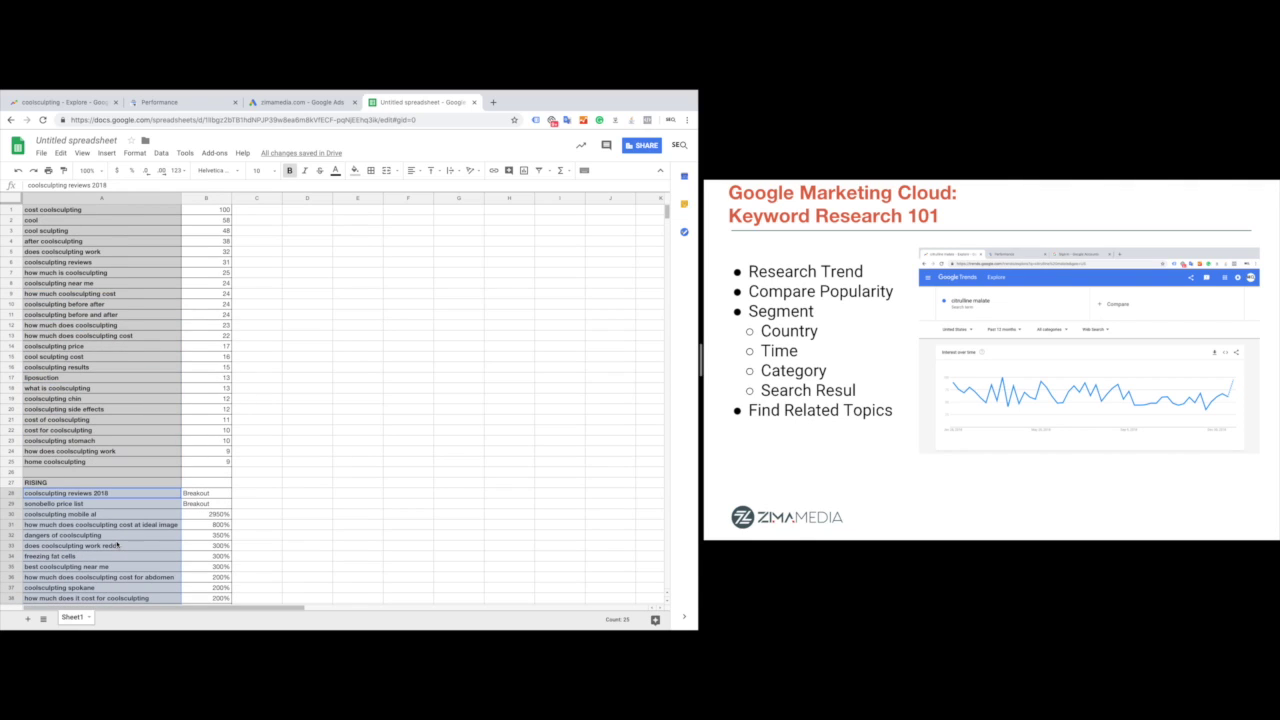
# Step: Mark cost coolsculpting, after coolsculpting, does coolsculpting work and how much does coolsculpting with 1
pyautogui.click(251, 212)
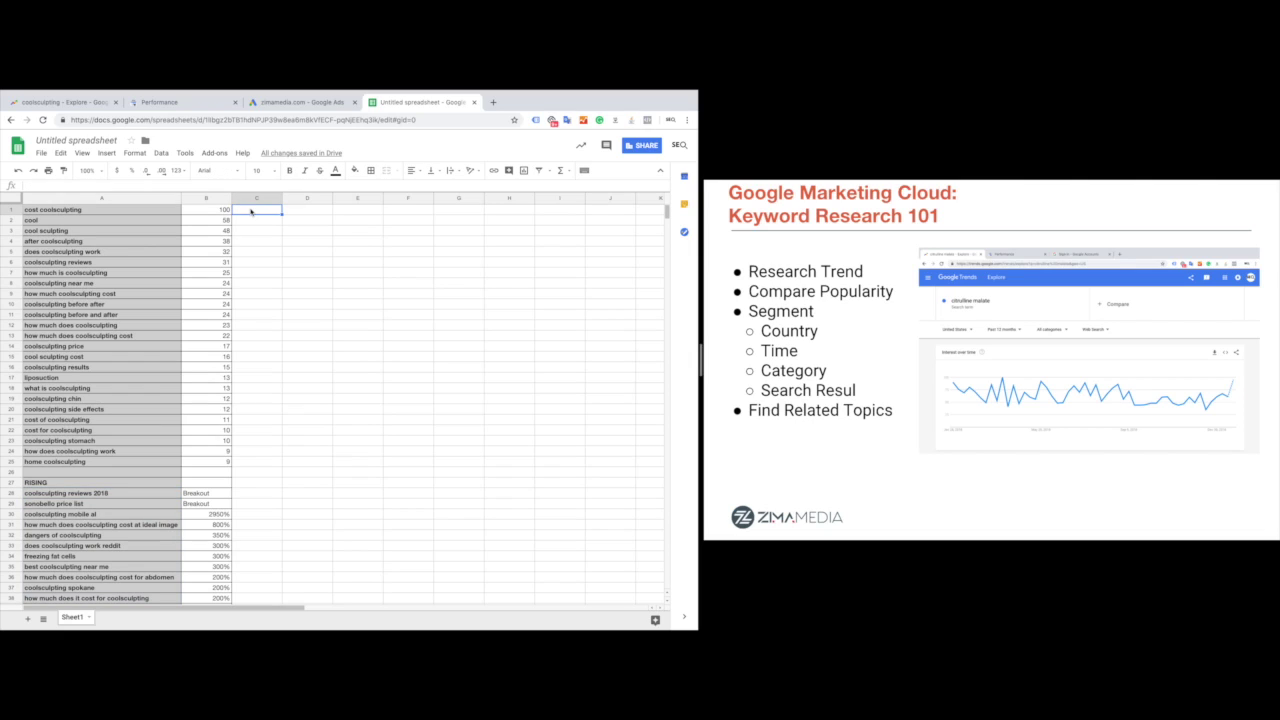
pyautogui.write('1')
pyautogui.press('Return')
pyautogui.press('Down')
pyautogui.press('Down')
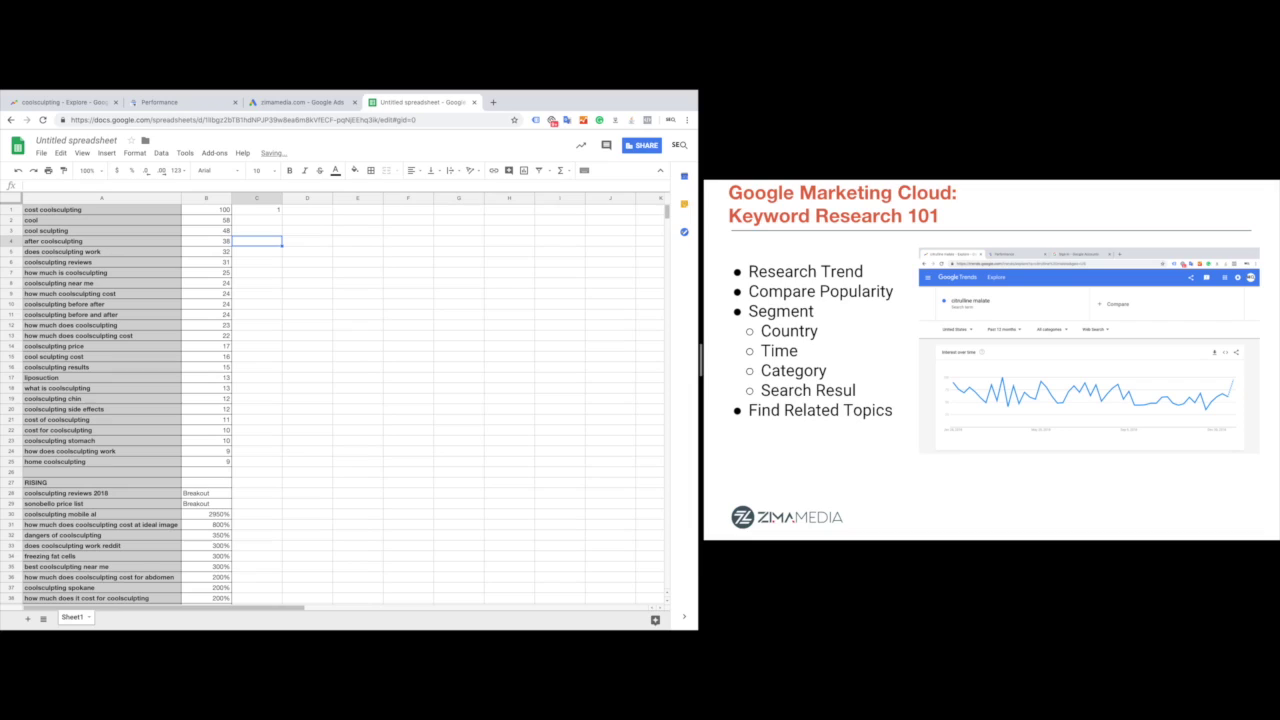
pyautogui.write('1')
pyautogui.press('Return')
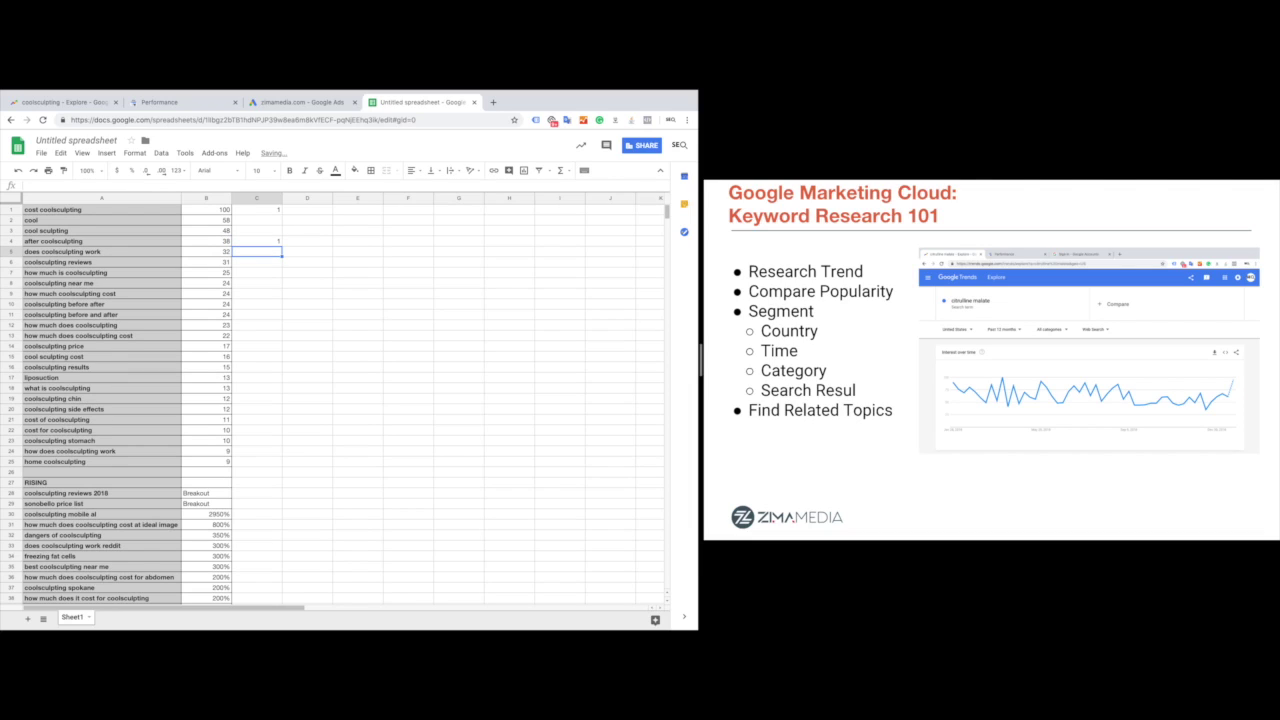
pyautogui.write('1')
pyautogui.press('Return')
pyautogui.press('Down')
pyautogui.press('Down')
pyautogui.press('Down')
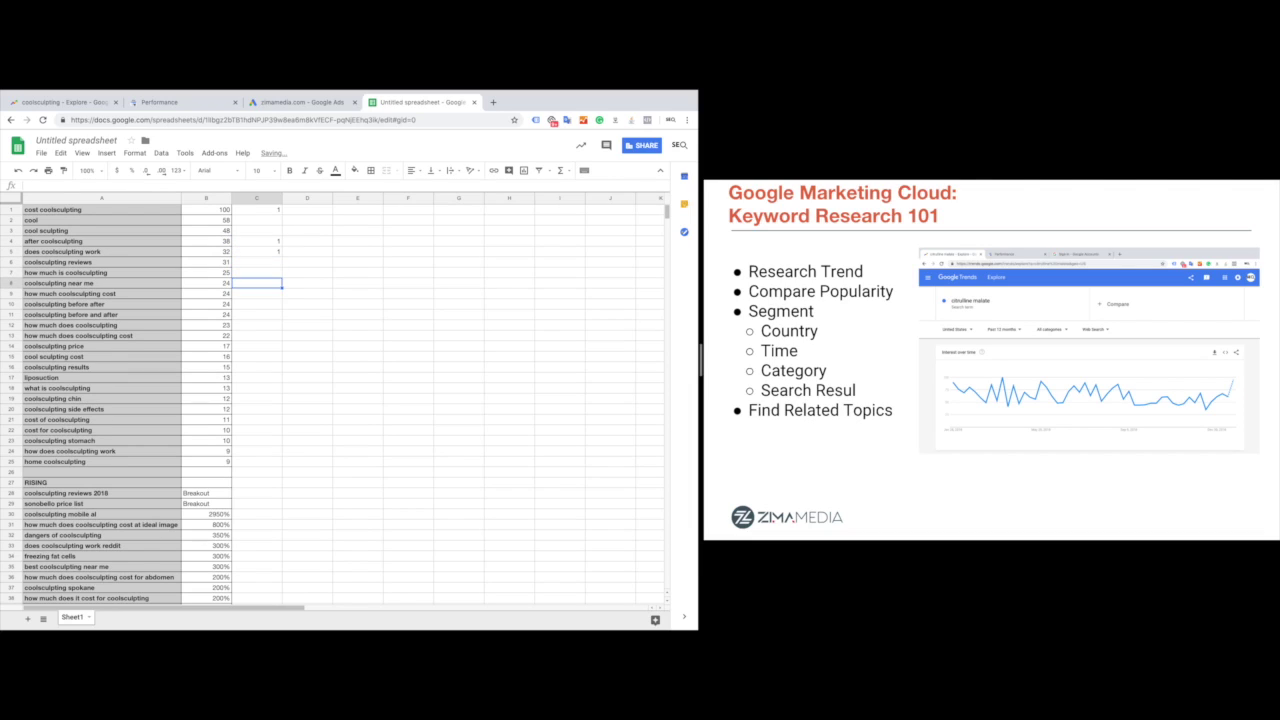
pyautogui.press('Down')
pyautogui.press('Down')
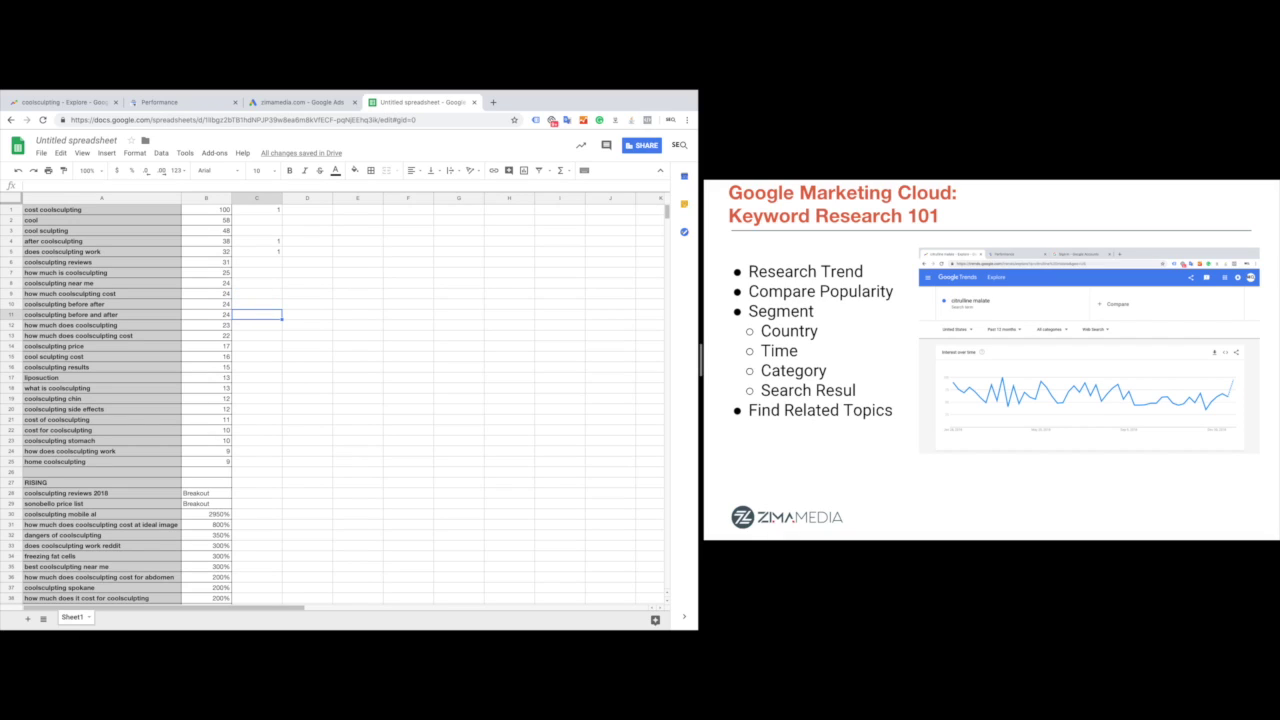
pyautogui.press('Down')
pyautogui.write('1')
pyautogui.press('Return')
pyautogui.press('Down')
pyautogui.press('Down')
pyautogui.press('Down')
pyautogui.press('Down')
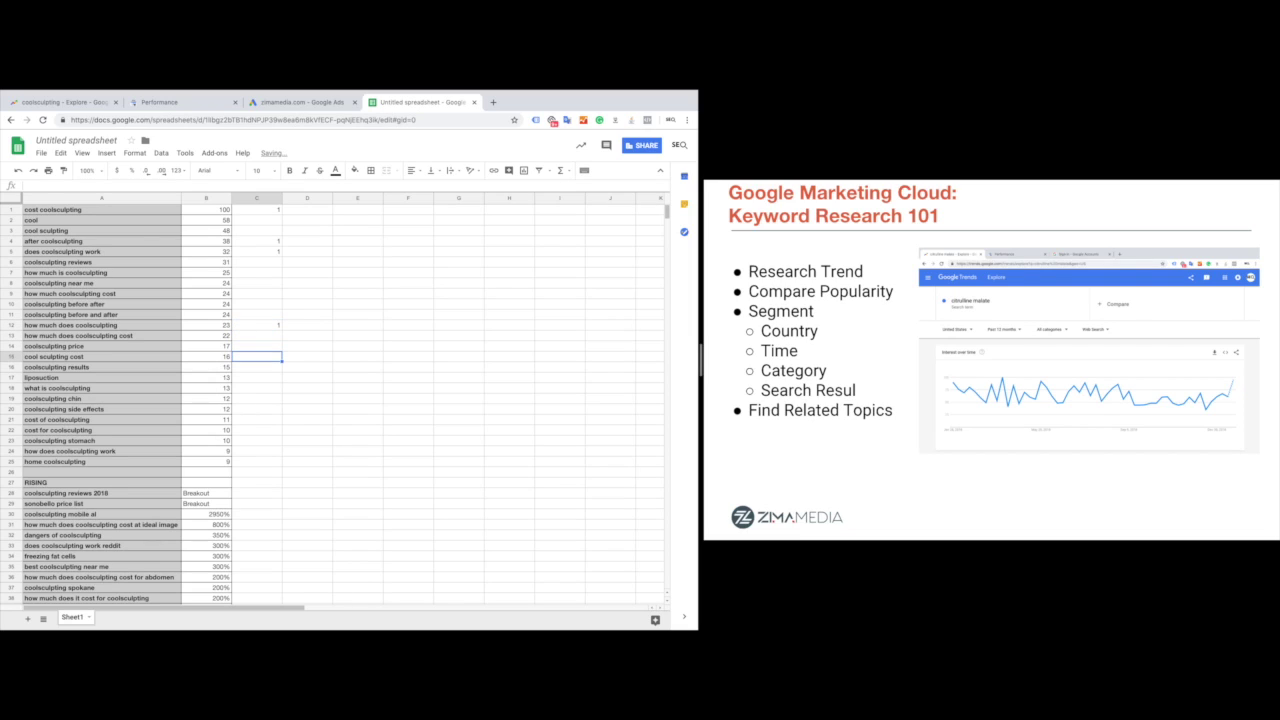
pyautogui.press('Down')
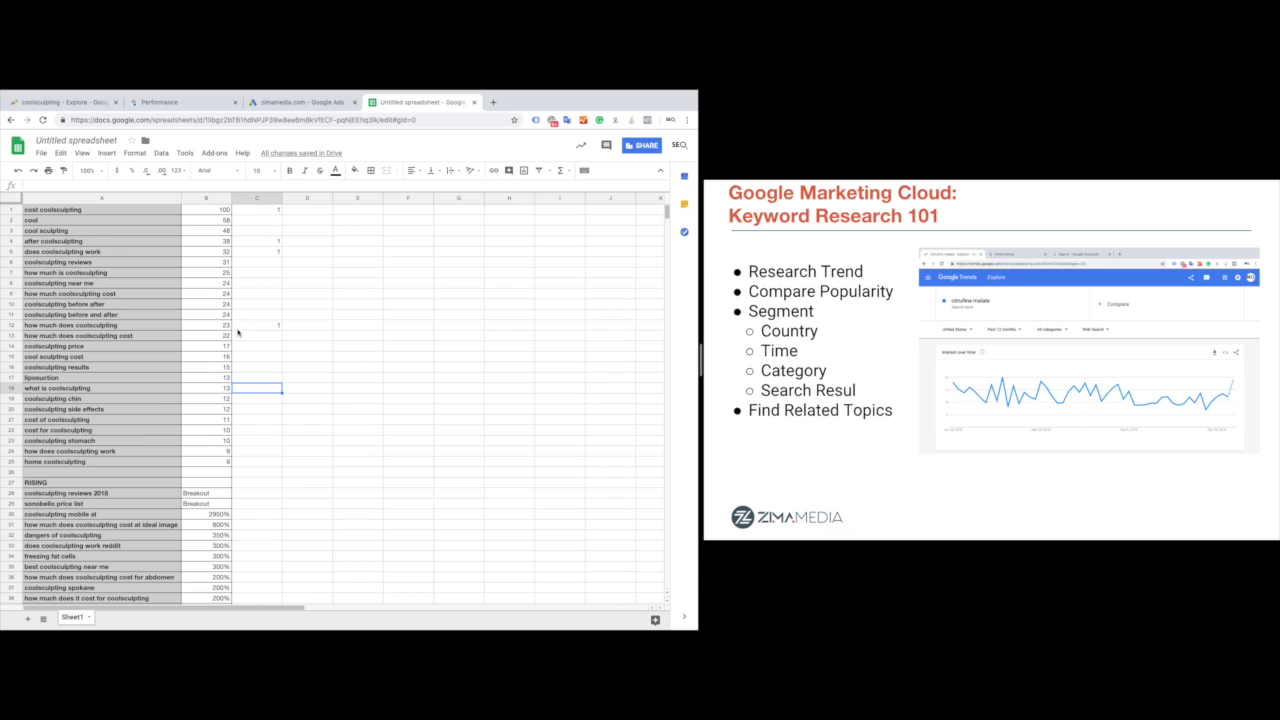
# Step: Mark dangers of coolsculpting, freezing fat cells, the abdomen cost keyword and how much does it cost with 1
pyautogui.scroll(-6, 190, 420)
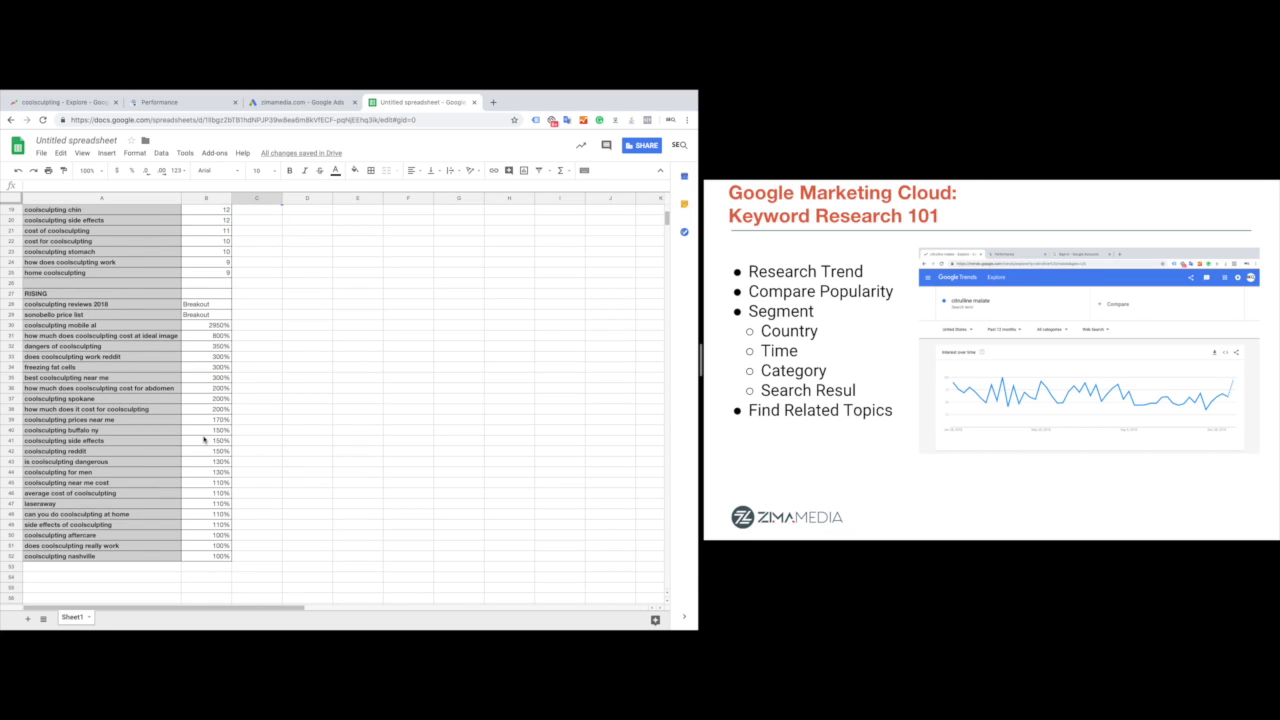
pyautogui.click(254, 324)
pyautogui.press('Down')
pyautogui.press('Down')
pyautogui.write('1')
pyautogui.press('Return')
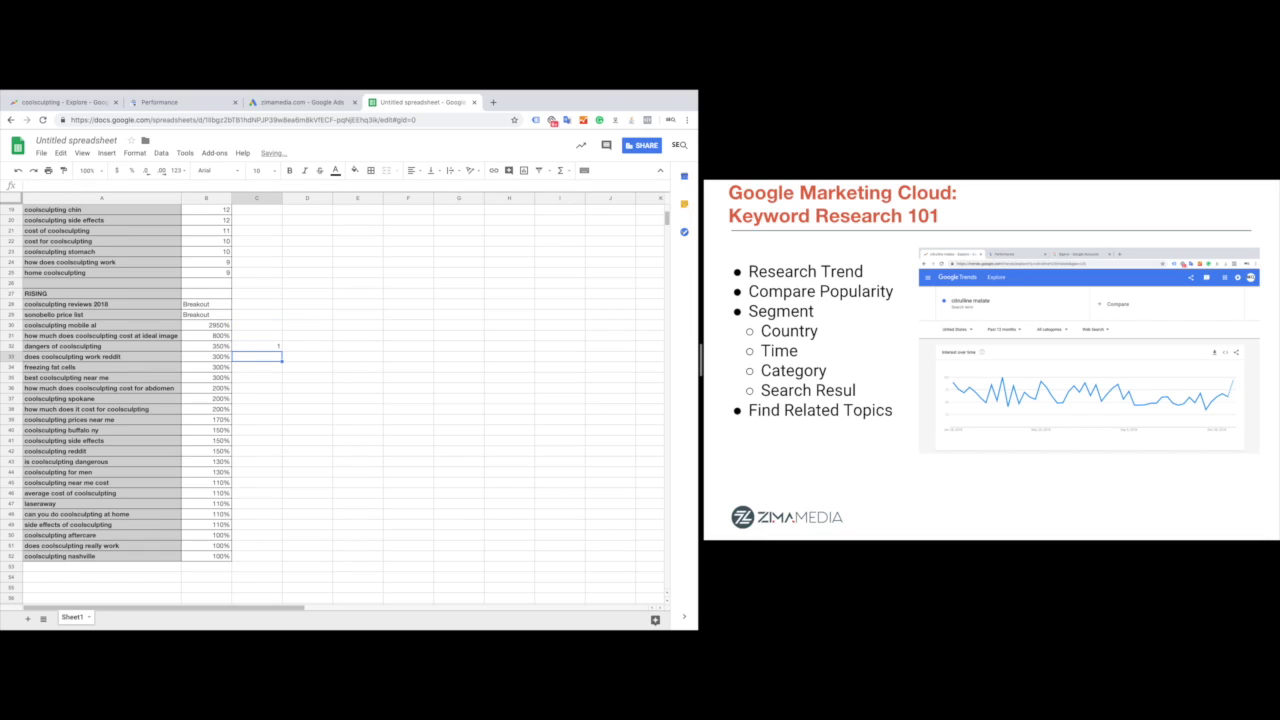
pyautogui.click(257, 367)
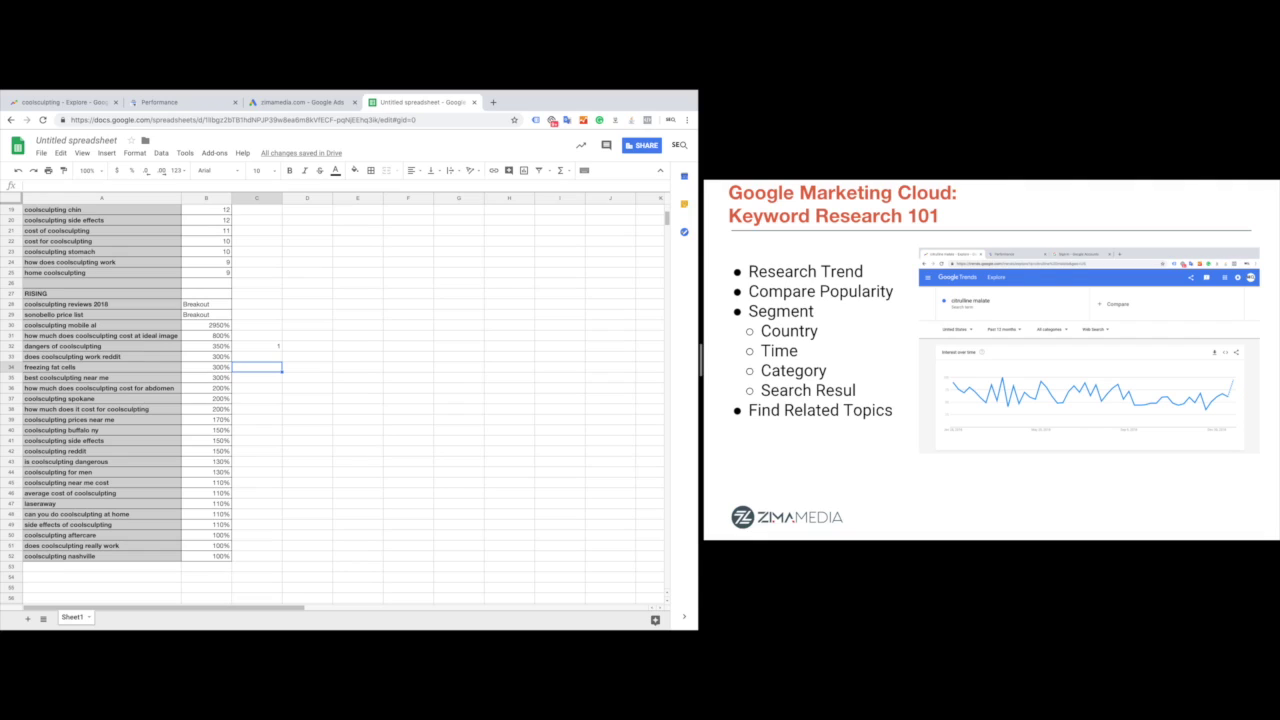
pyautogui.write('1')
pyautogui.press('Return')
pyautogui.press('Down')
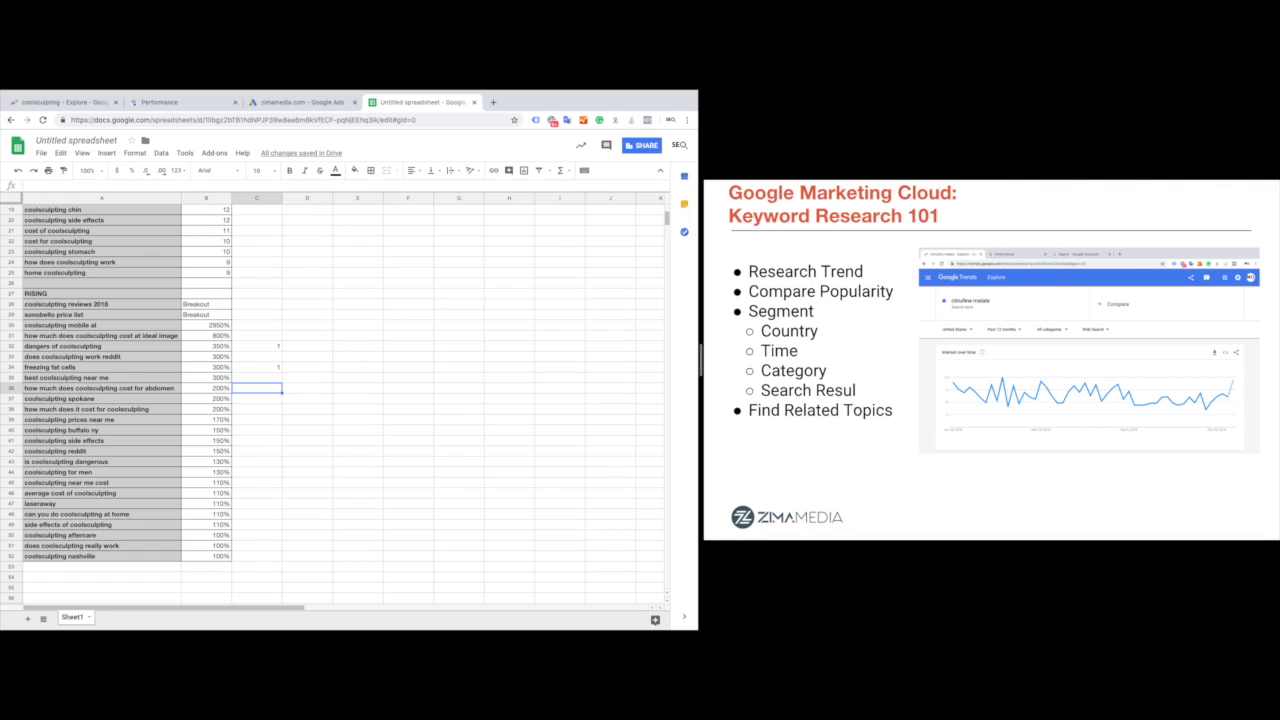
pyautogui.write('1')
pyautogui.press('Return')
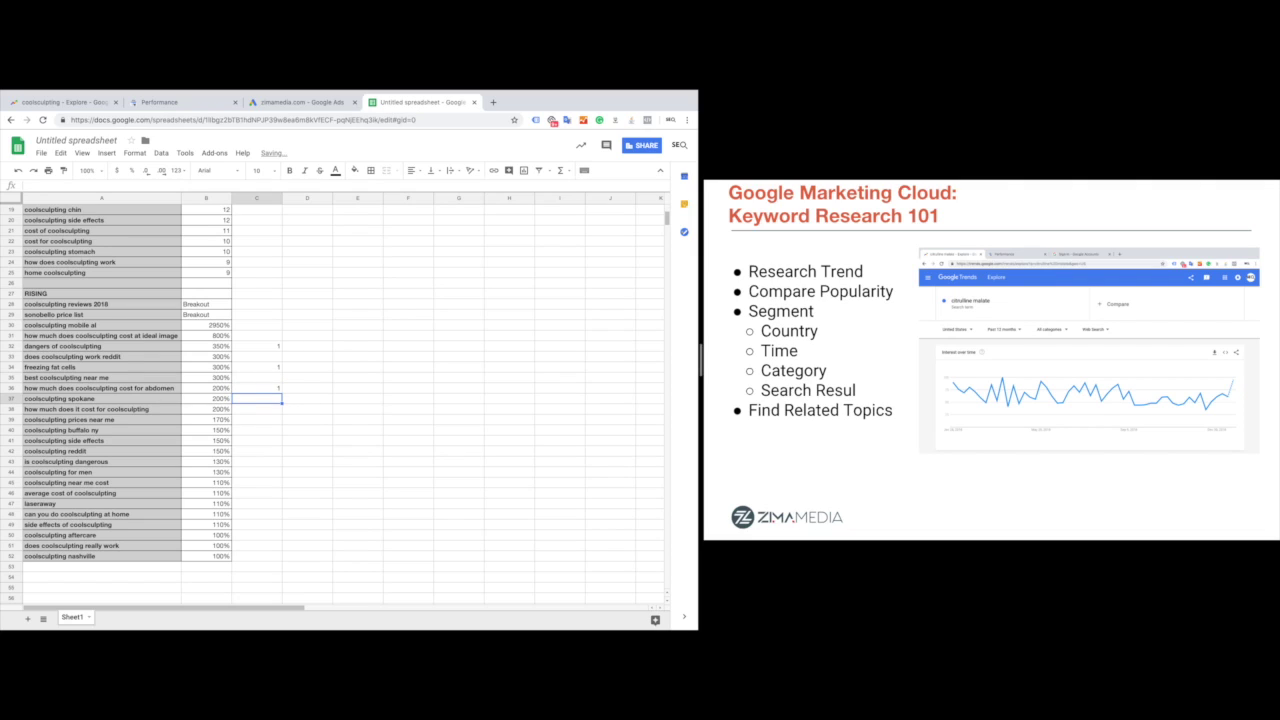
pyautogui.press('Down')
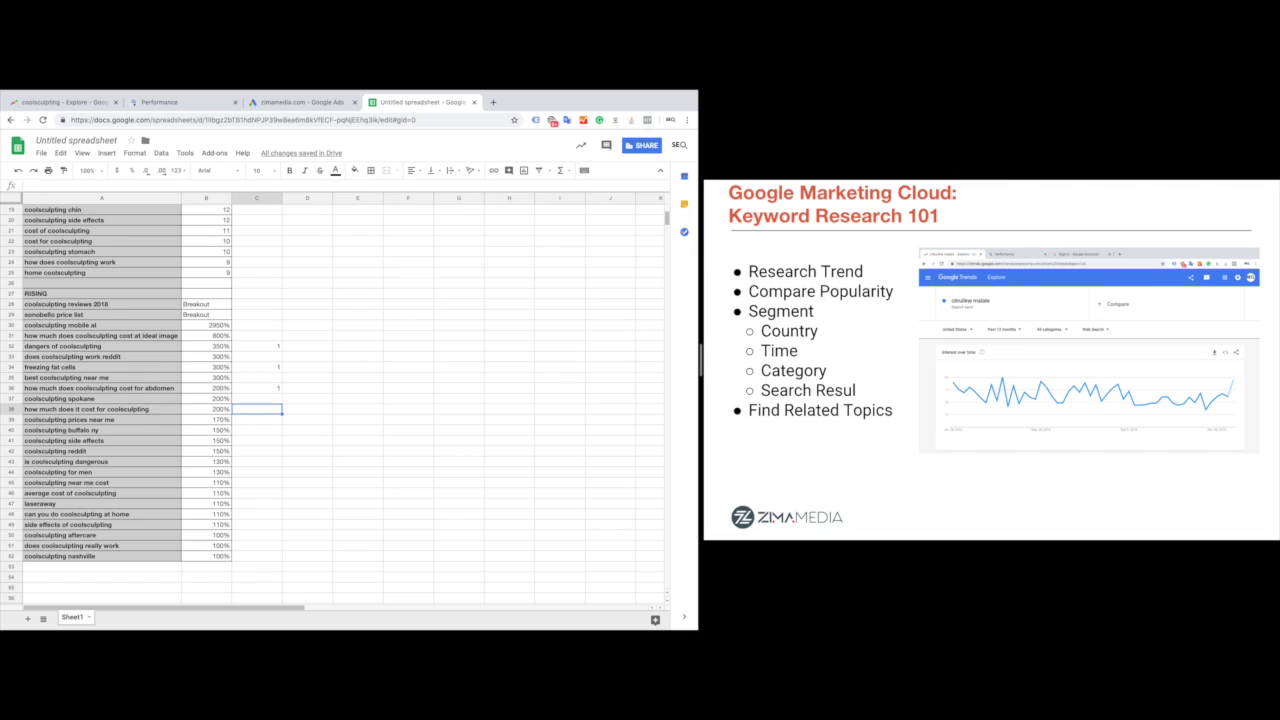
pyautogui.write('1')
pyautogui.press('Return')
pyautogui.press('Down')
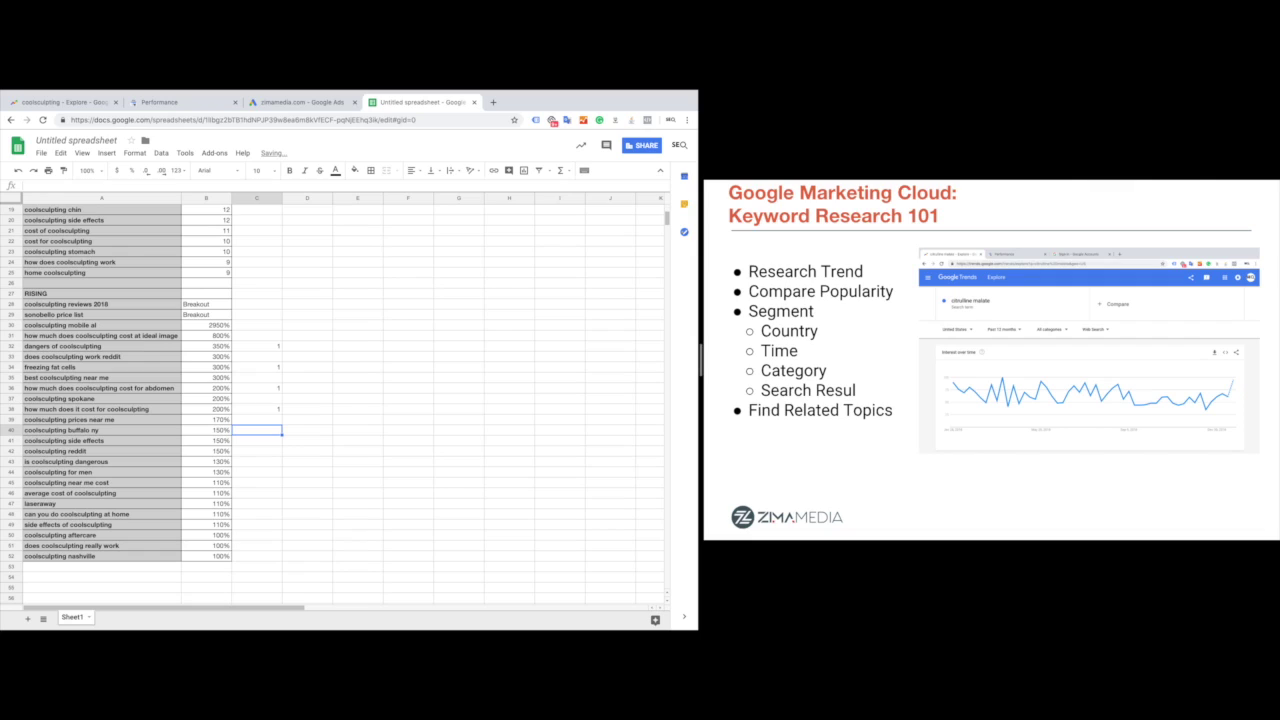
pyautogui.press('Up')
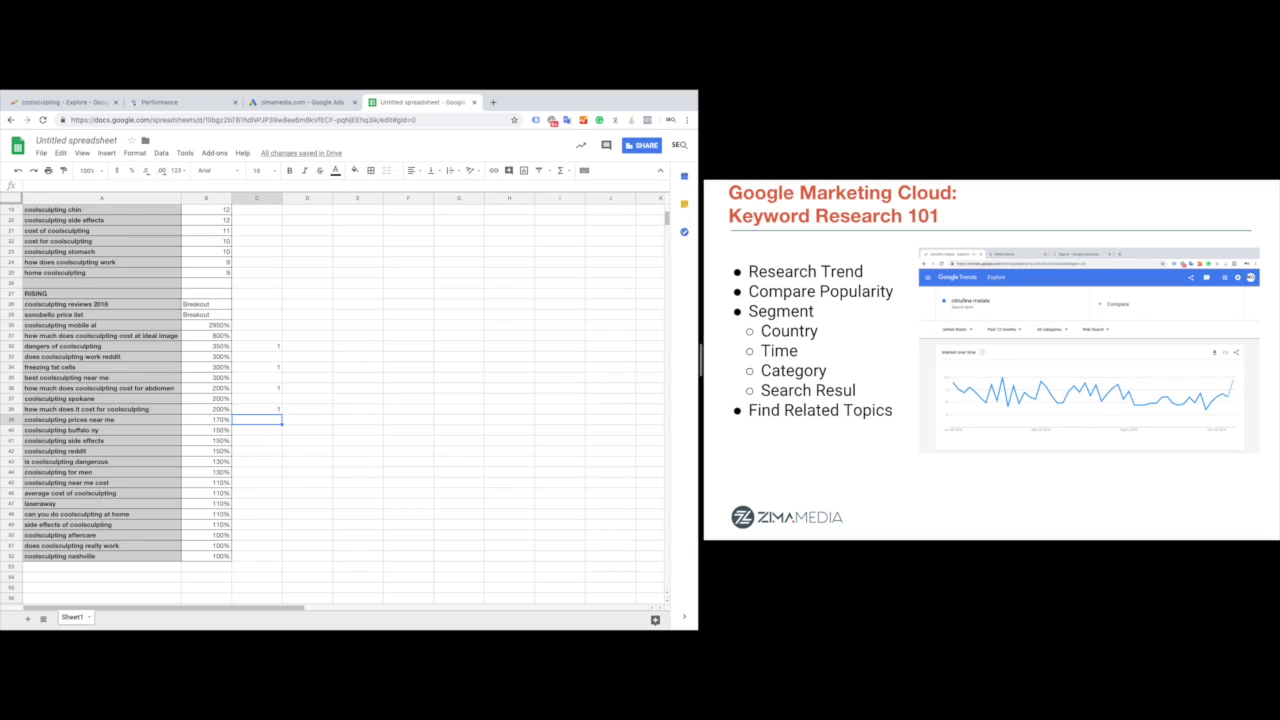
# Step: Insert a blank header row above the keywords
pyautogui.scroll(6, 340, 400)
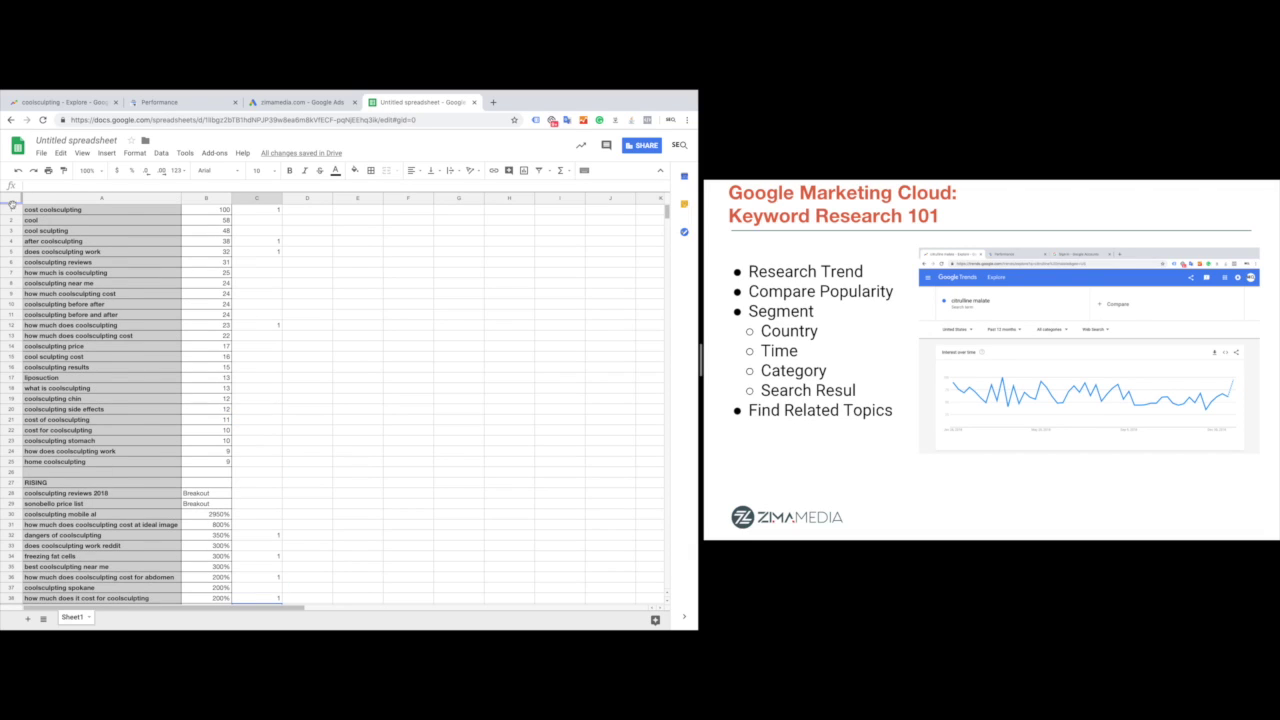
pyautogui.click(12, 205)
pyautogui.rightClick(12, 205)
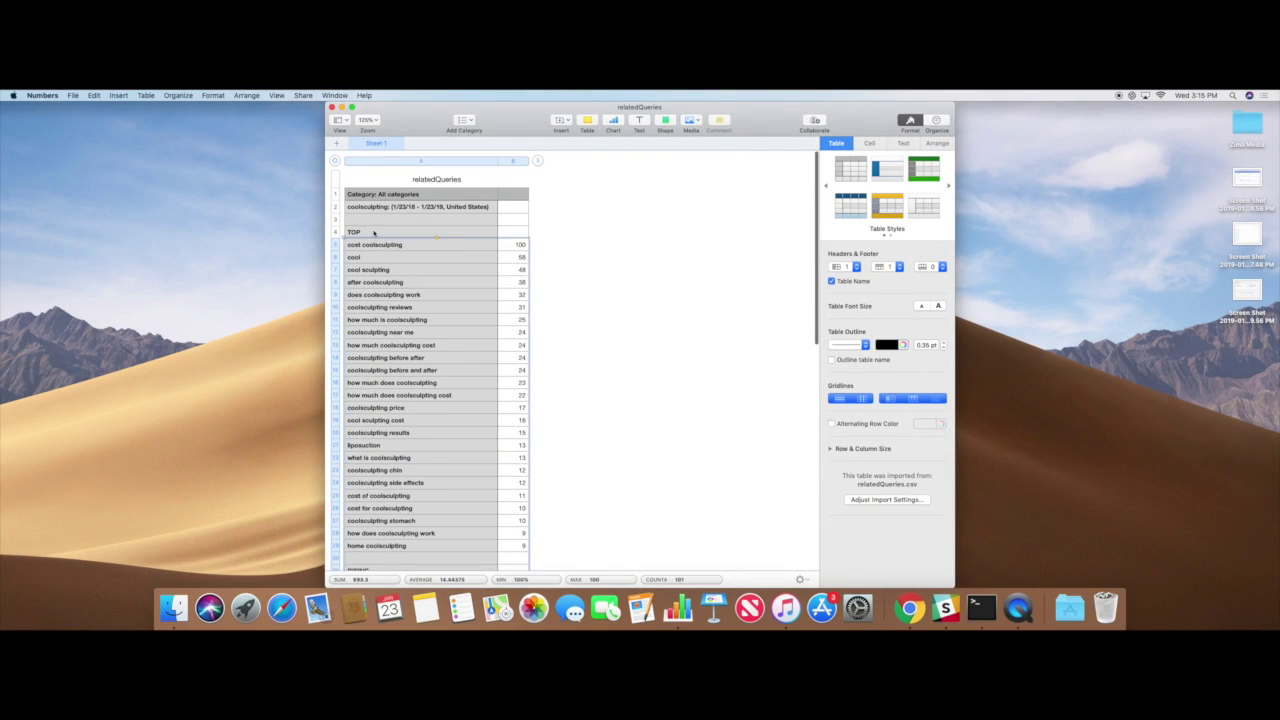
pyautogui.click(374, 232)
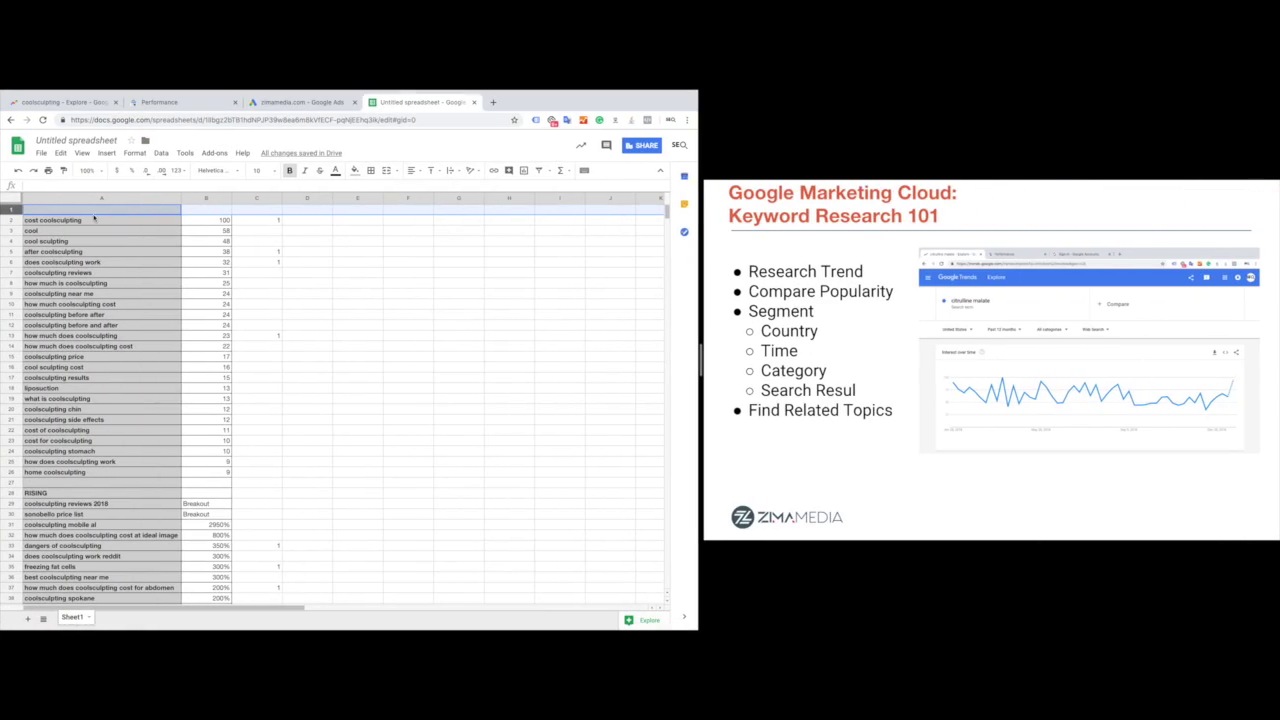
# Step: Enter the headers Keywords, Info and Selects in A1:C1
pyautogui.click(88, 213)
pyautogui.write('Keywor')
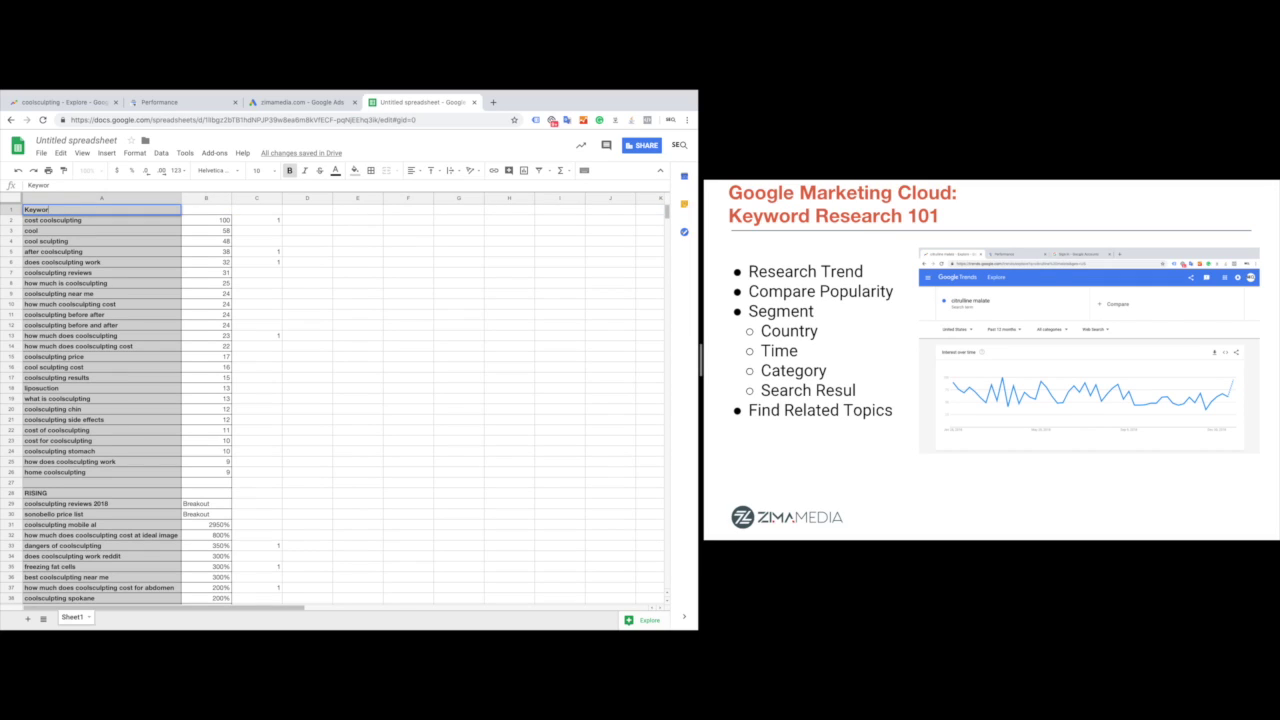
pyautogui.write('ds')
pyautogui.press('Tab')
pyautogui.write('Info')
pyautogui.press('Tab')
pyautogui.write('S')
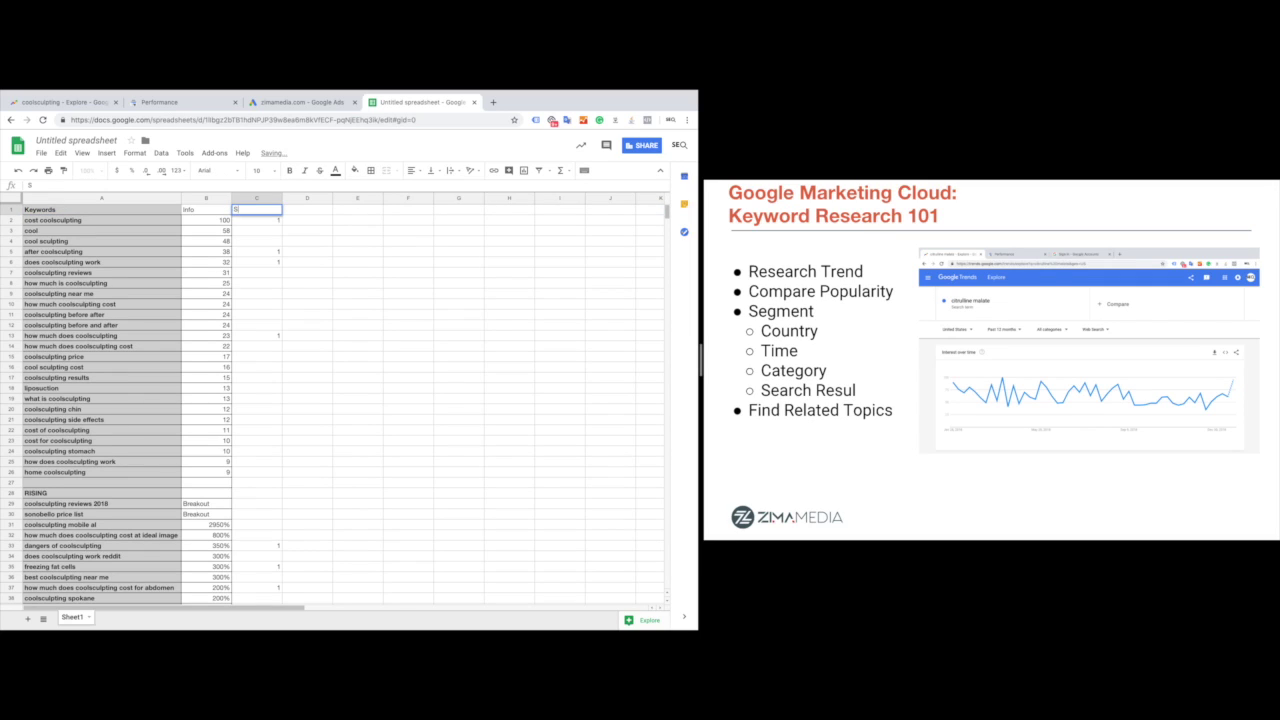
pyautogui.write('elects')
pyautogui.click(44, 198)
# Step: Filter columns A:C to exclude blank Selects, then copy the eight marked keywords
pyautogui.keyDown('shift'); pyautogui.click(269, 197); pyautogui.keyUp('shift')
pyautogui.click(539, 170)
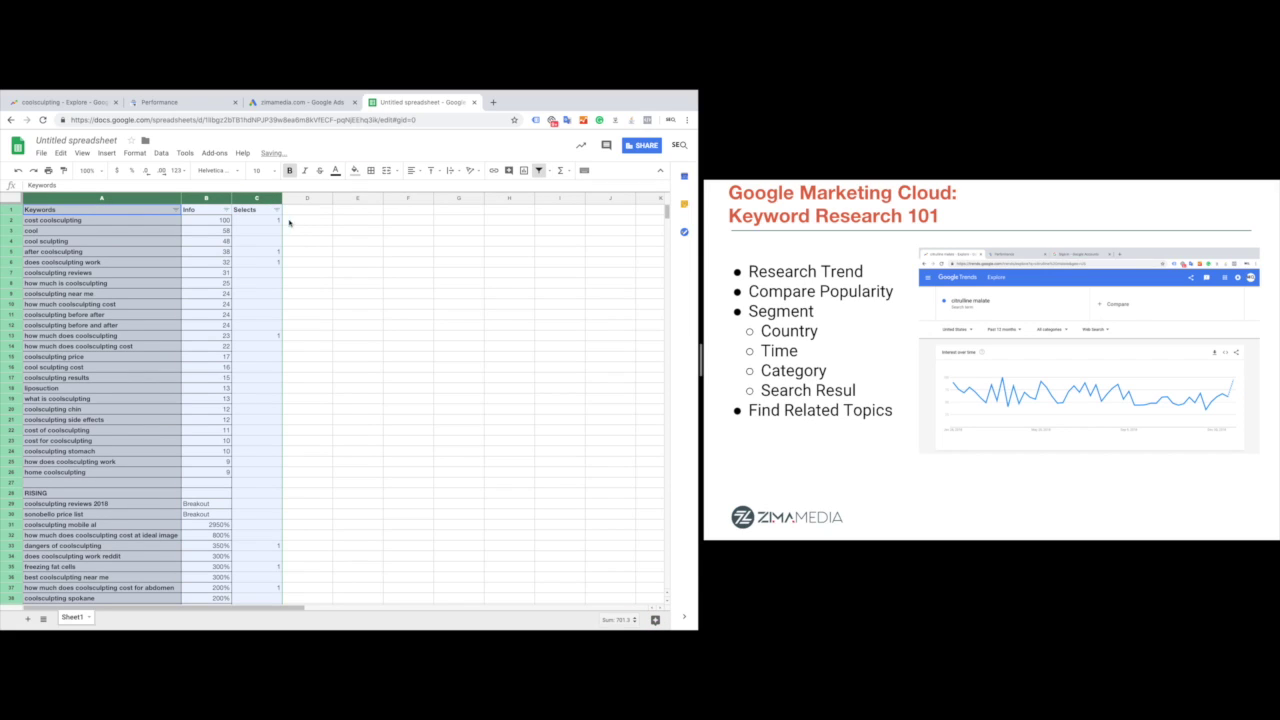
pyautogui.click(276, 209)
pyautogui.click(166, 317)
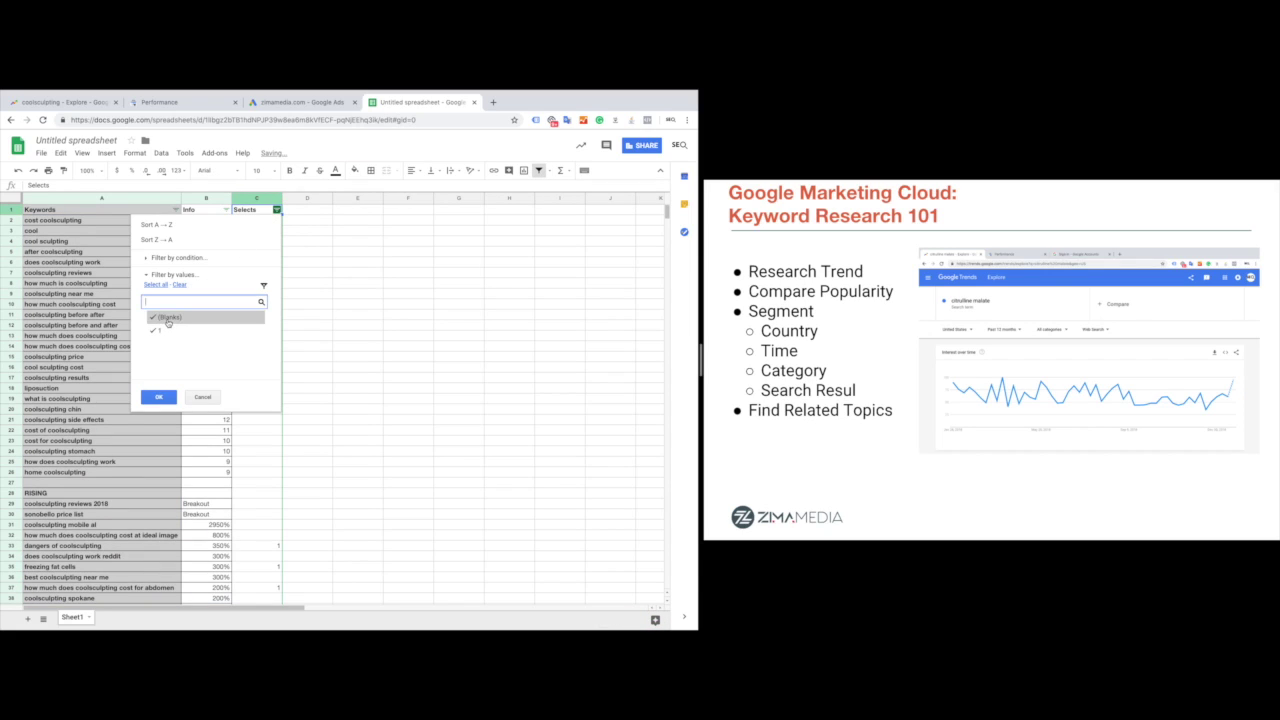
pyautogui.click(160, 397)
pyautogui.moveTo(84, 221); pyautogui.dragTo(90, 295)
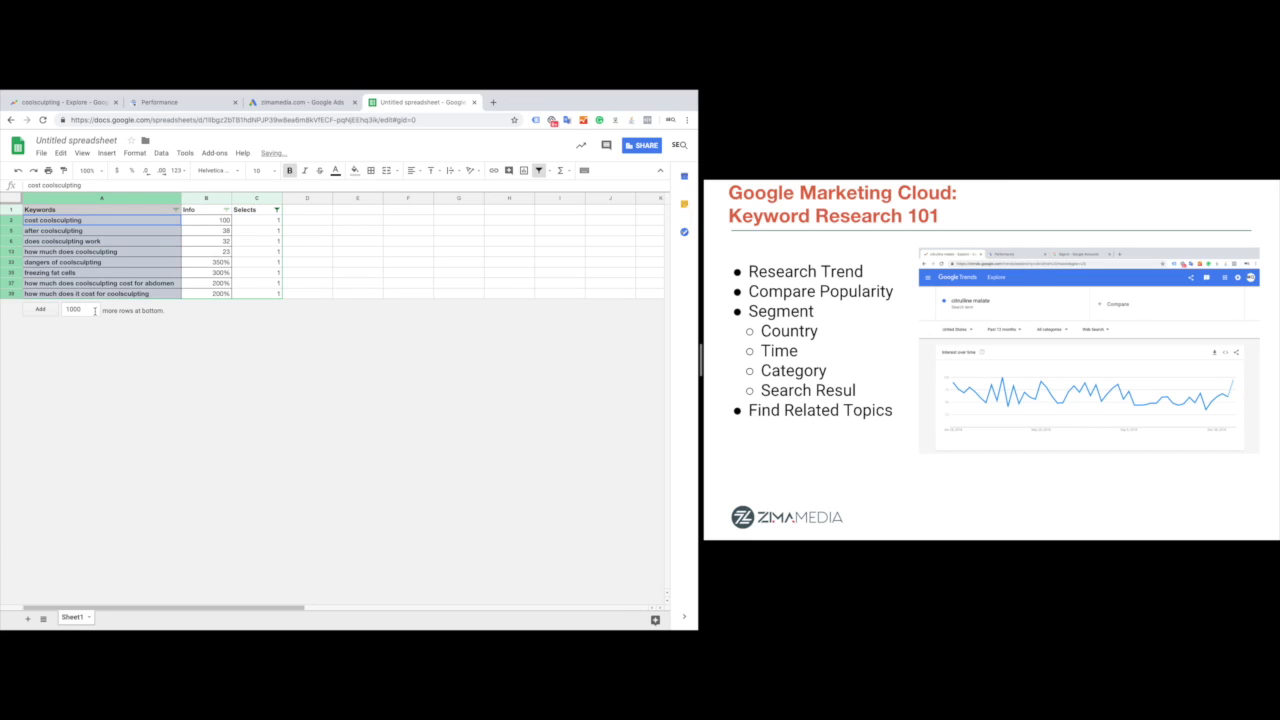
pyautogui.hotkey('ctrl', 'c')
# Step: Add a sheet named Keyword Selects and paste the keywords as values only
pyautogui.click(28, 619)
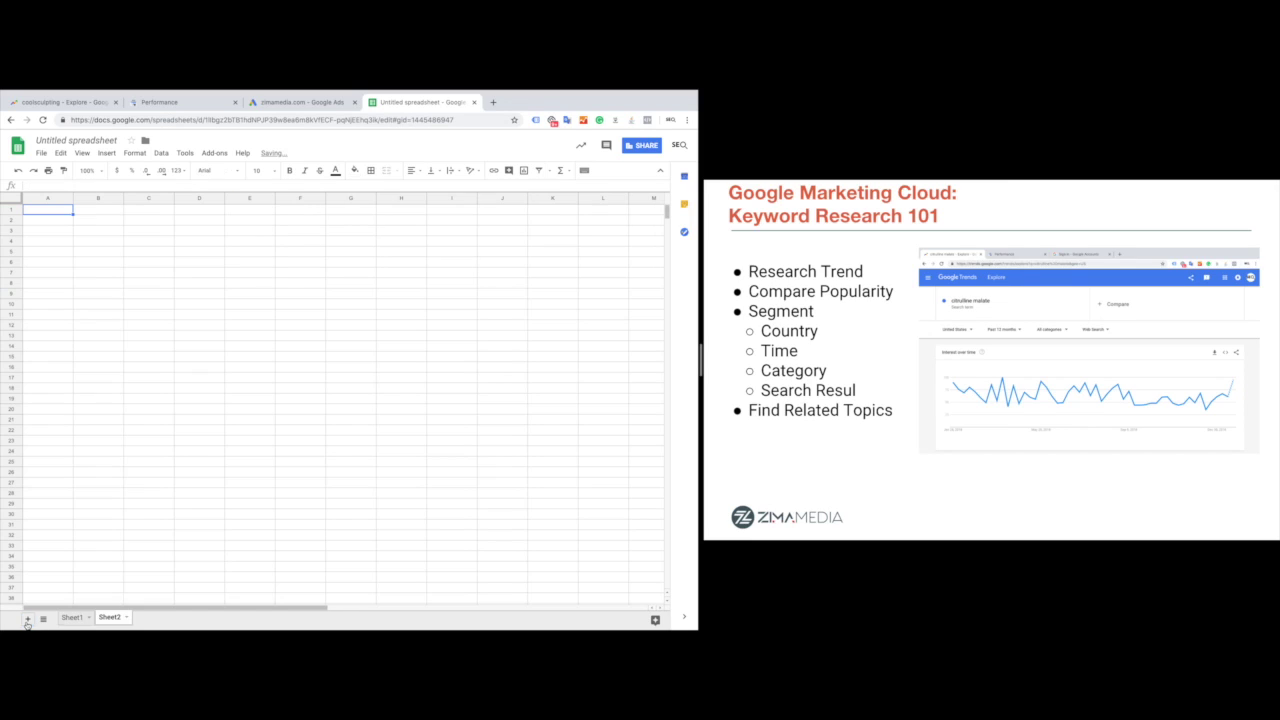
pyautogui.click(108, 605)
pyautogui.write('Keyword Selects')
pyautogui.press('Return')
pyautogui.hotkey('ctrl', 'v')
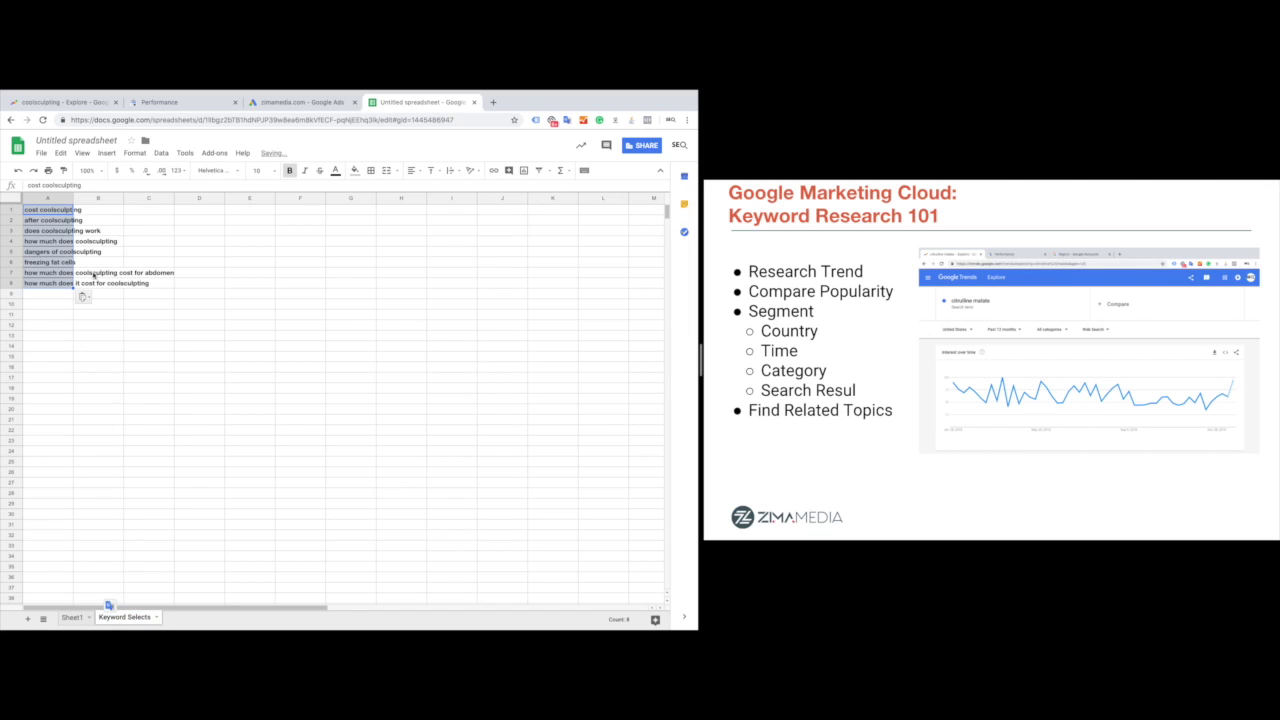
pyautogui.hotkey('ctrl', 'z')
pyautogui.hotkey('ctrl', 'shift', 'v')
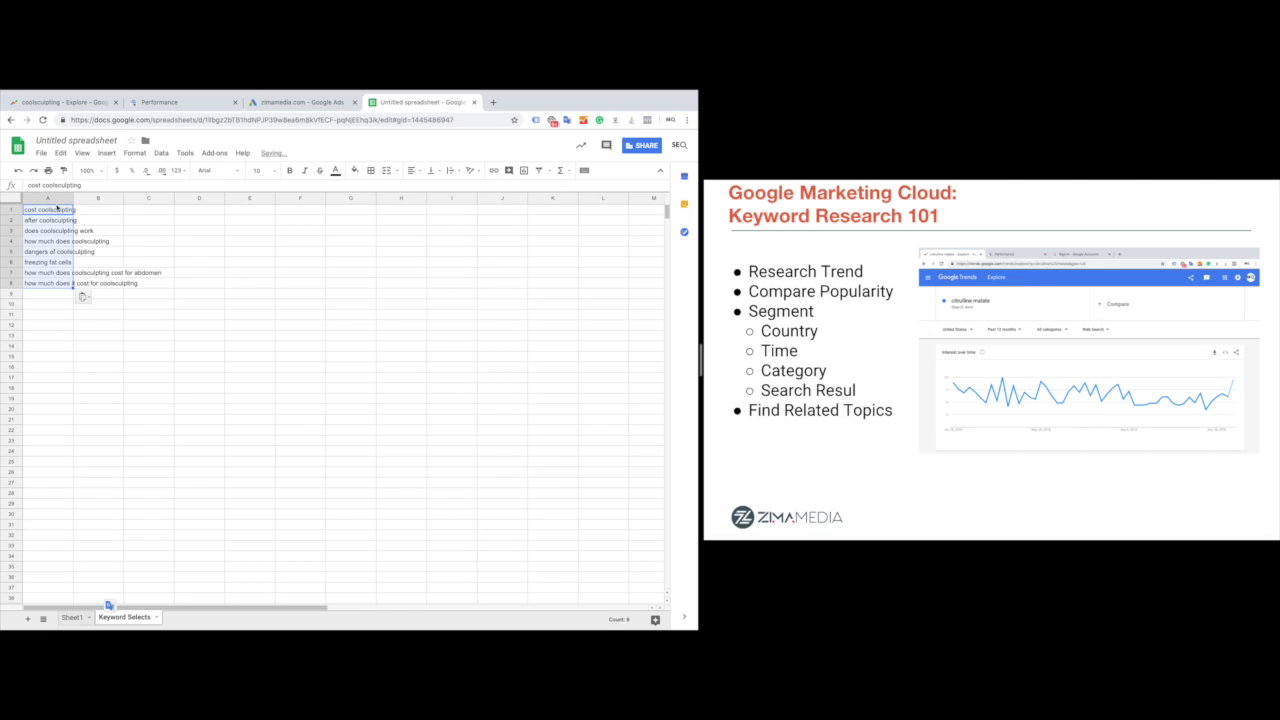
# Step: Insert a top row and put the header Keywords in A1
pyautogui.click(10, 209)
pyautogui.rightClick(10, 209)
pyautogui.click(55, 272)
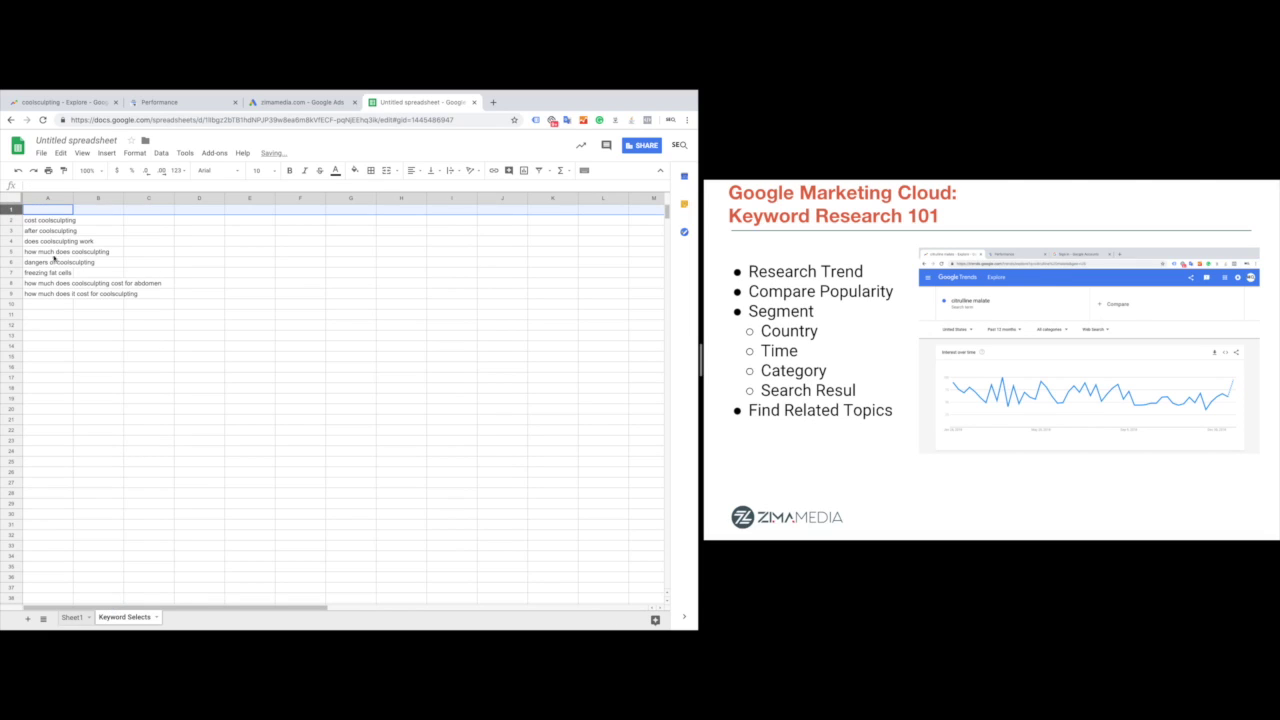
pyautogui.click(55, 212)
pyautogui.write('Keywords')
pyautogui.press('Return')
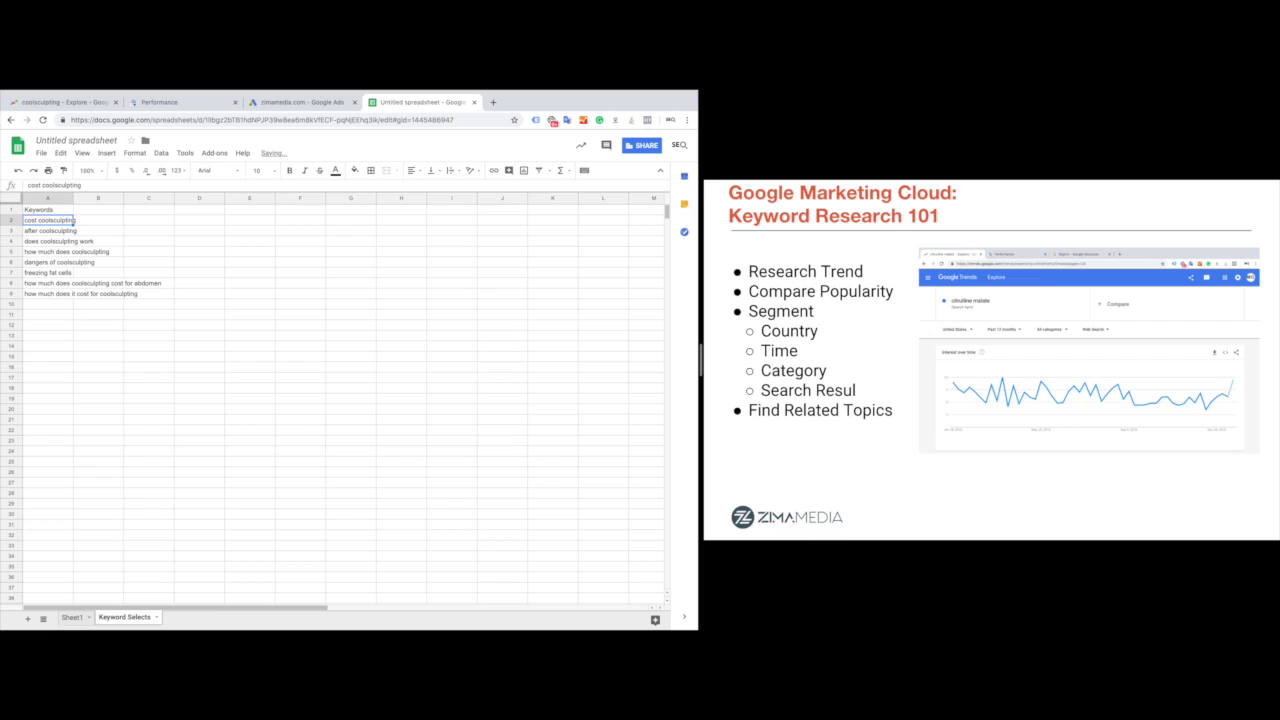
pyautogui.click(45, 271)
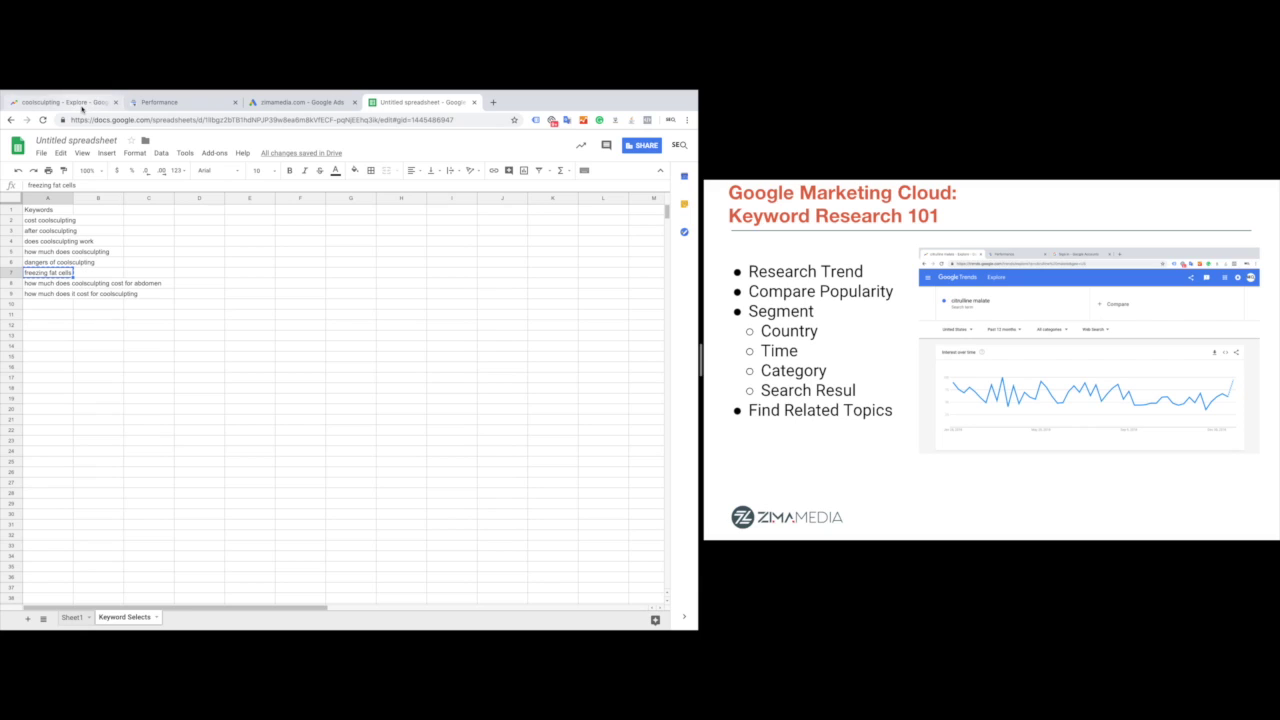
pyautogui.click(82, 104)
# Step: Add freezing fat cells as a comparison term alongside coolsculpting
pyautogui.click(200, 182)
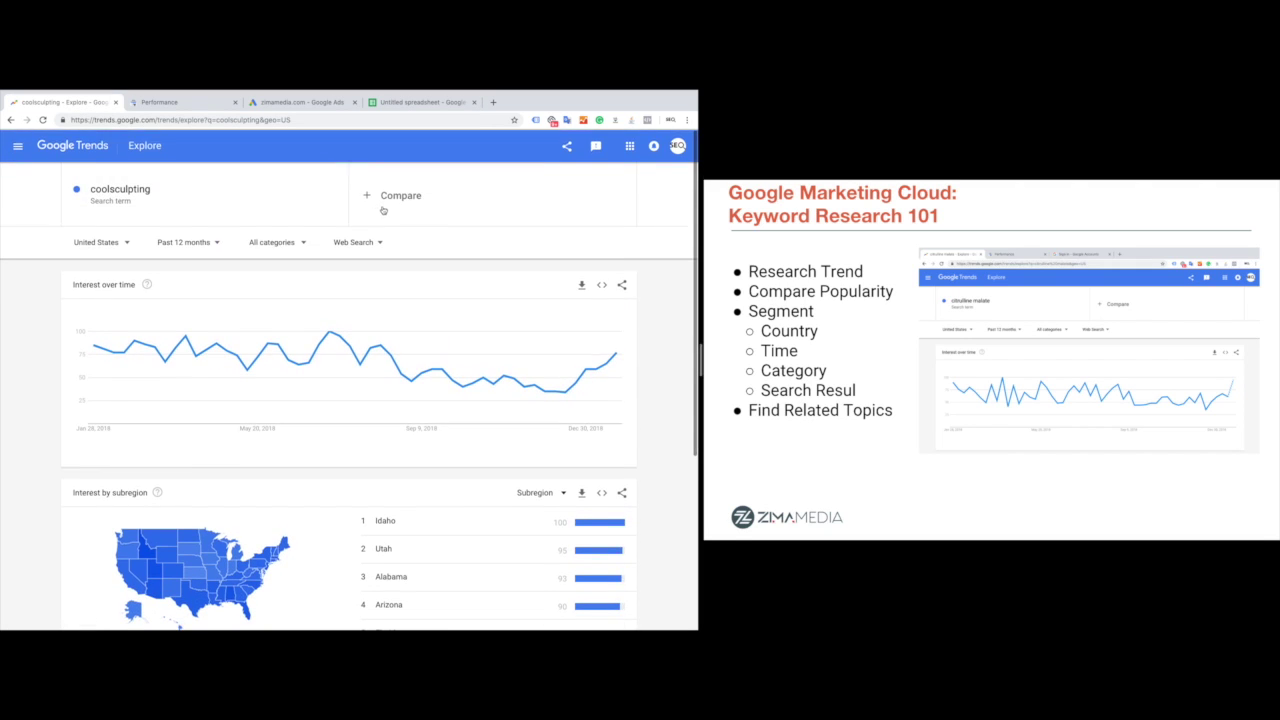
pyautogui.click(390, 198)
pyautogui.hotkey('ctrl', 'v')
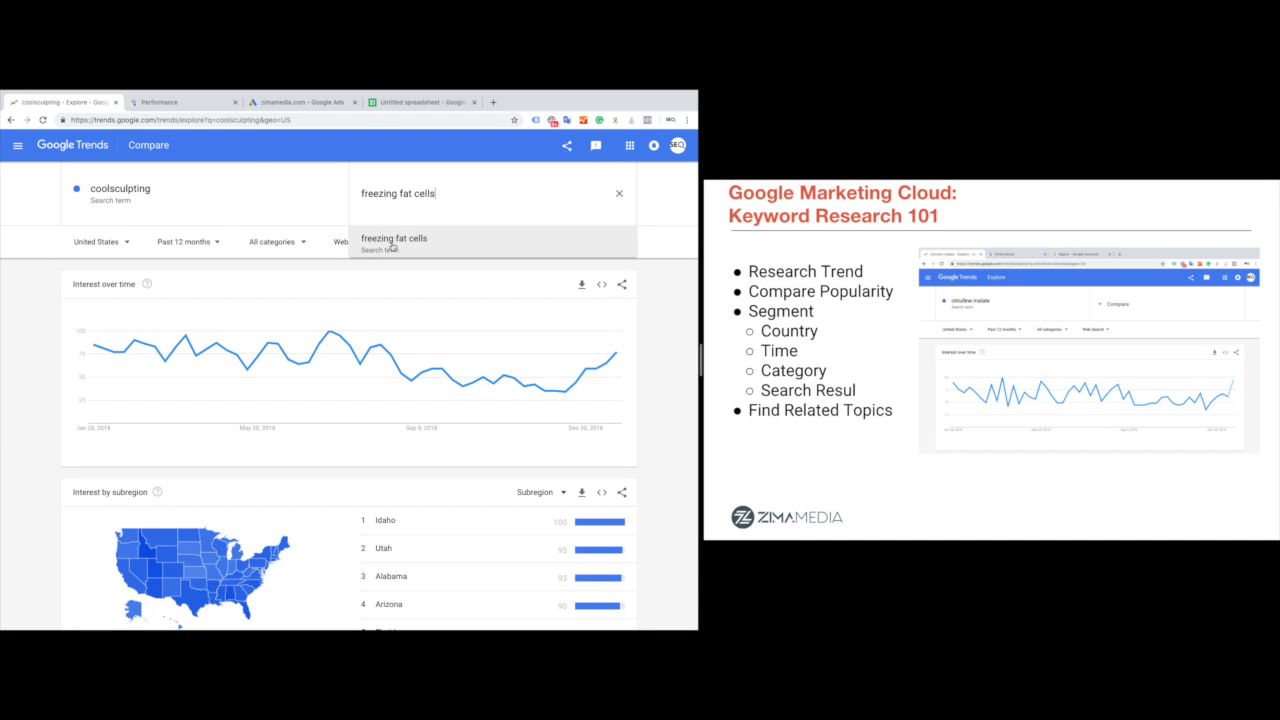
pyautogui.click(392, 245)
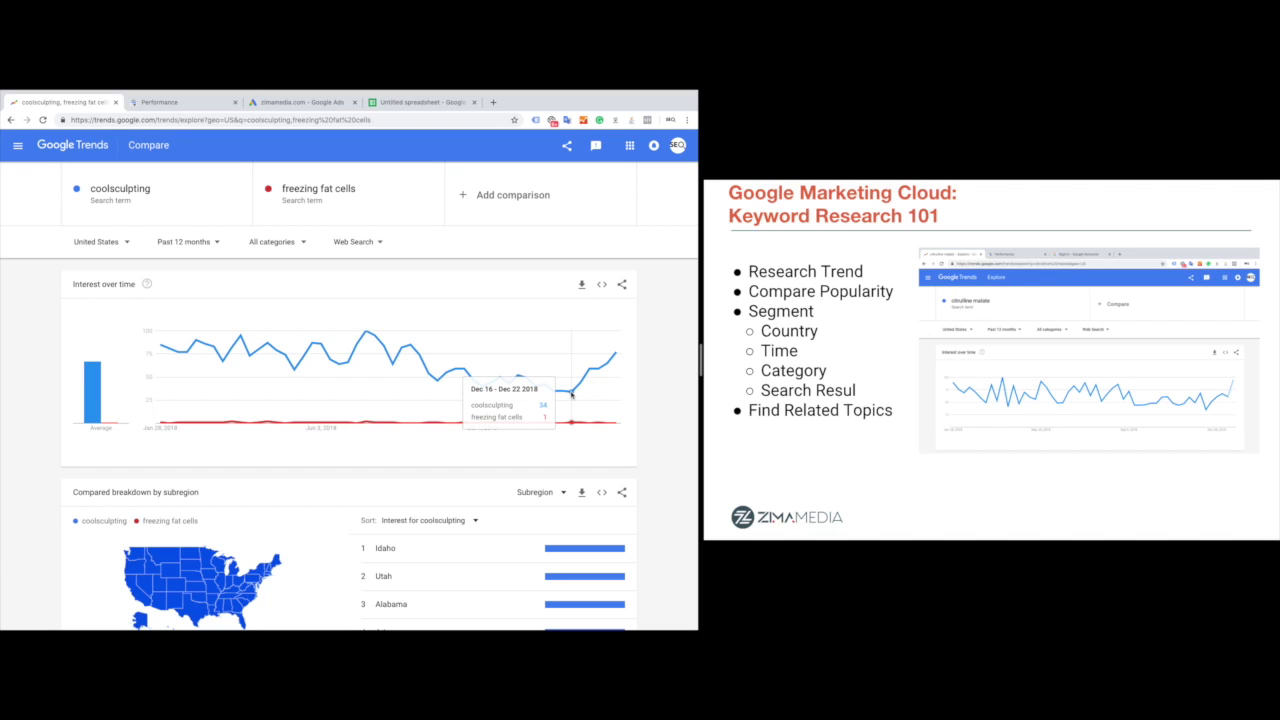
pyautogui.scroll(-10, 571, 395)
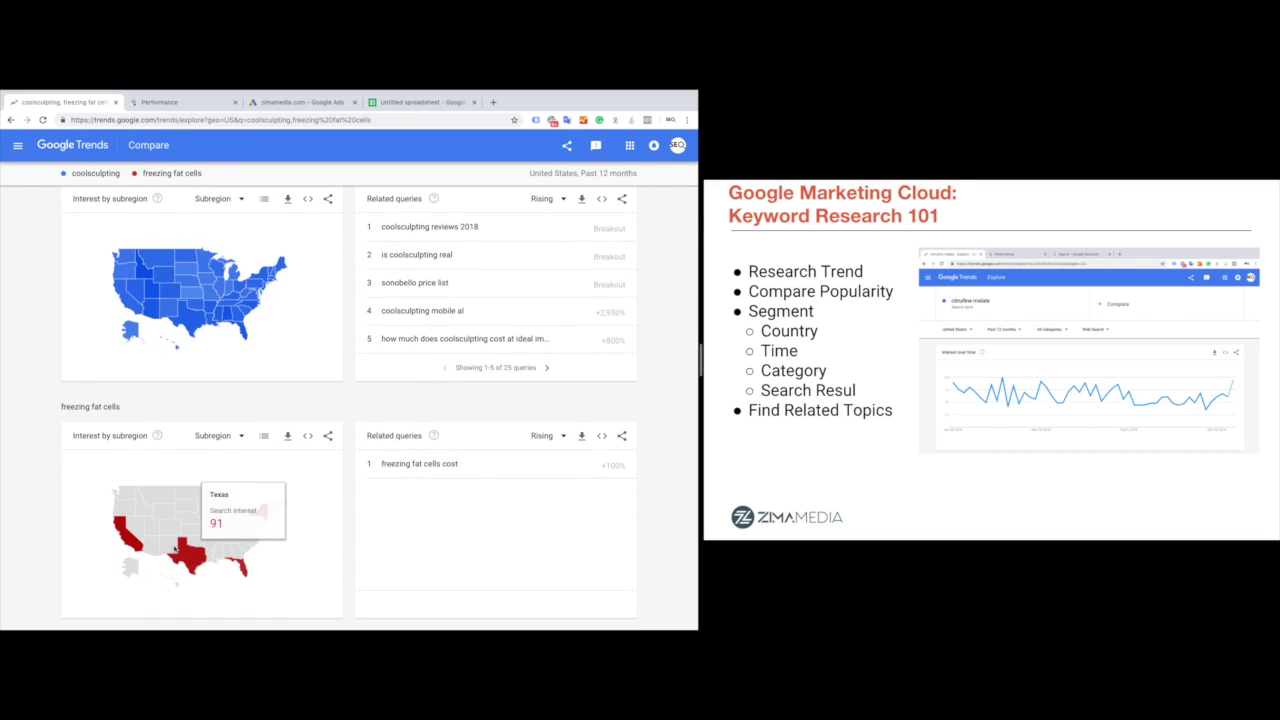
pyautogui.moveTo(128, 538)
pyautogui.moveTo(254, 556)
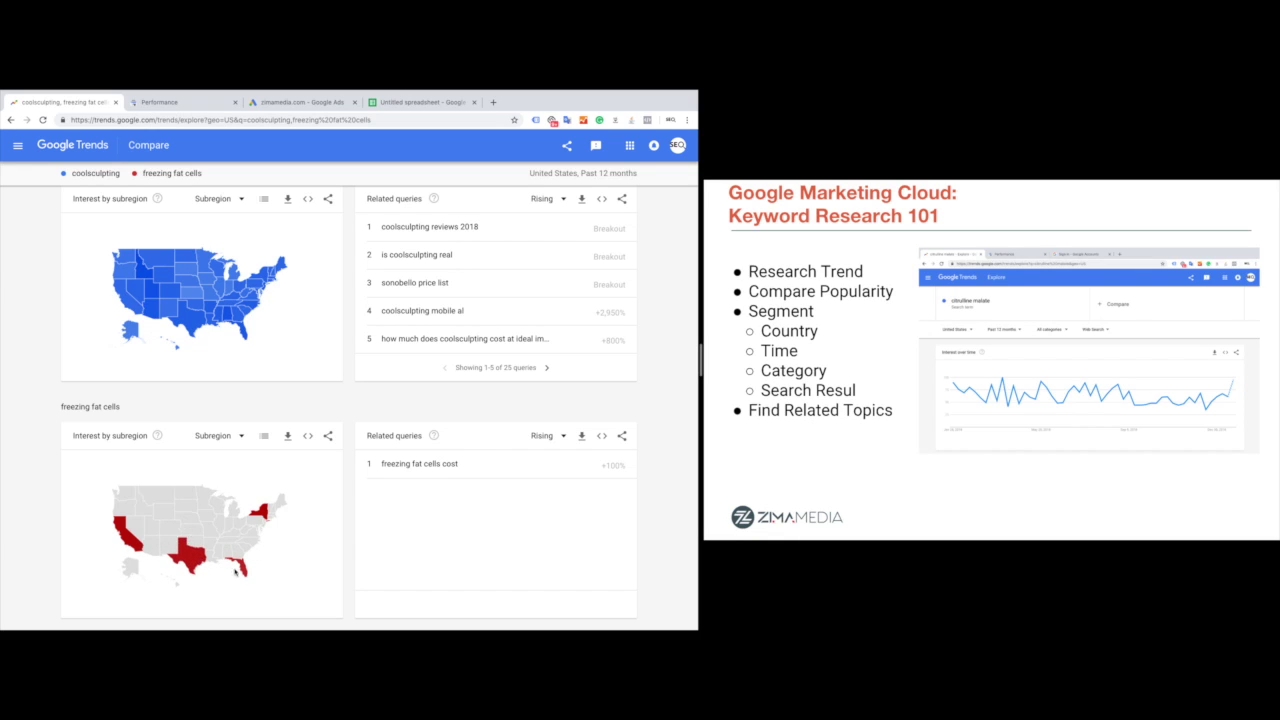
pyautogui.moveTo(262, 520)
pyautogui.moveTo(127, 548)
pyautogui.scroll(6, 292, 523)
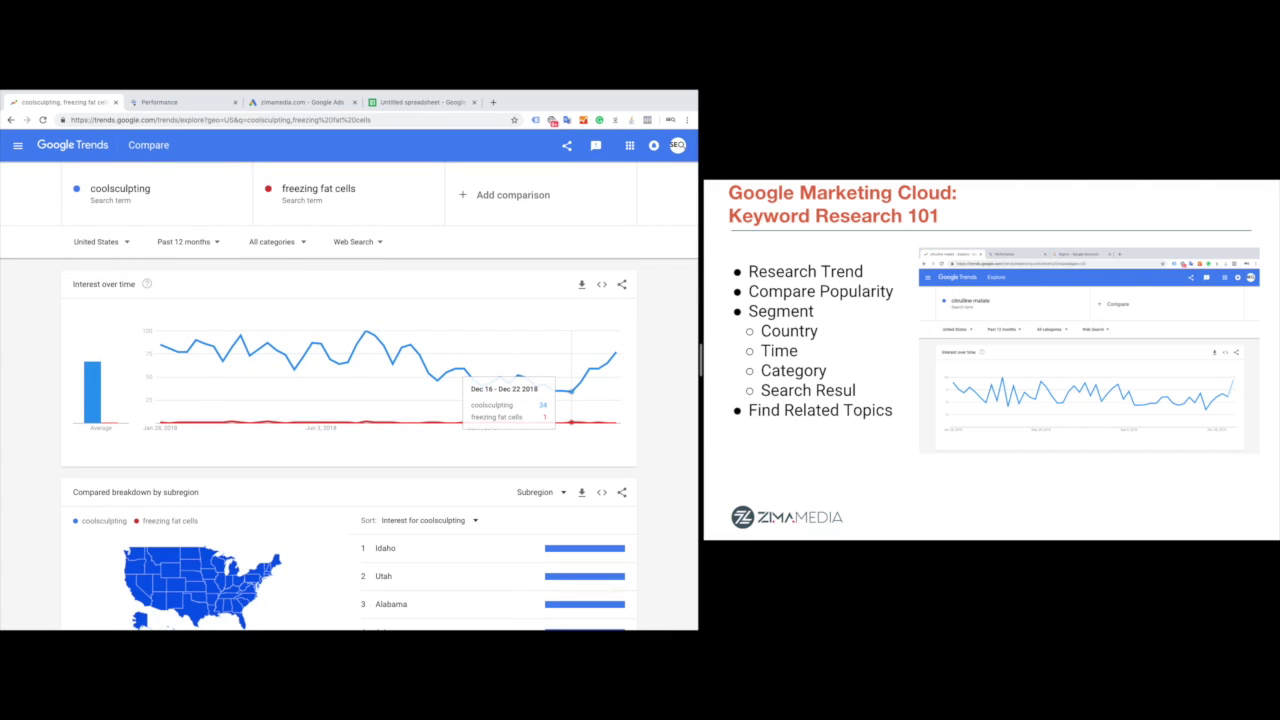
# Step: Scroll Search Console's Performance report down to the Queries table, led by coolsculpting at home
pyautogui.click(165, 102)
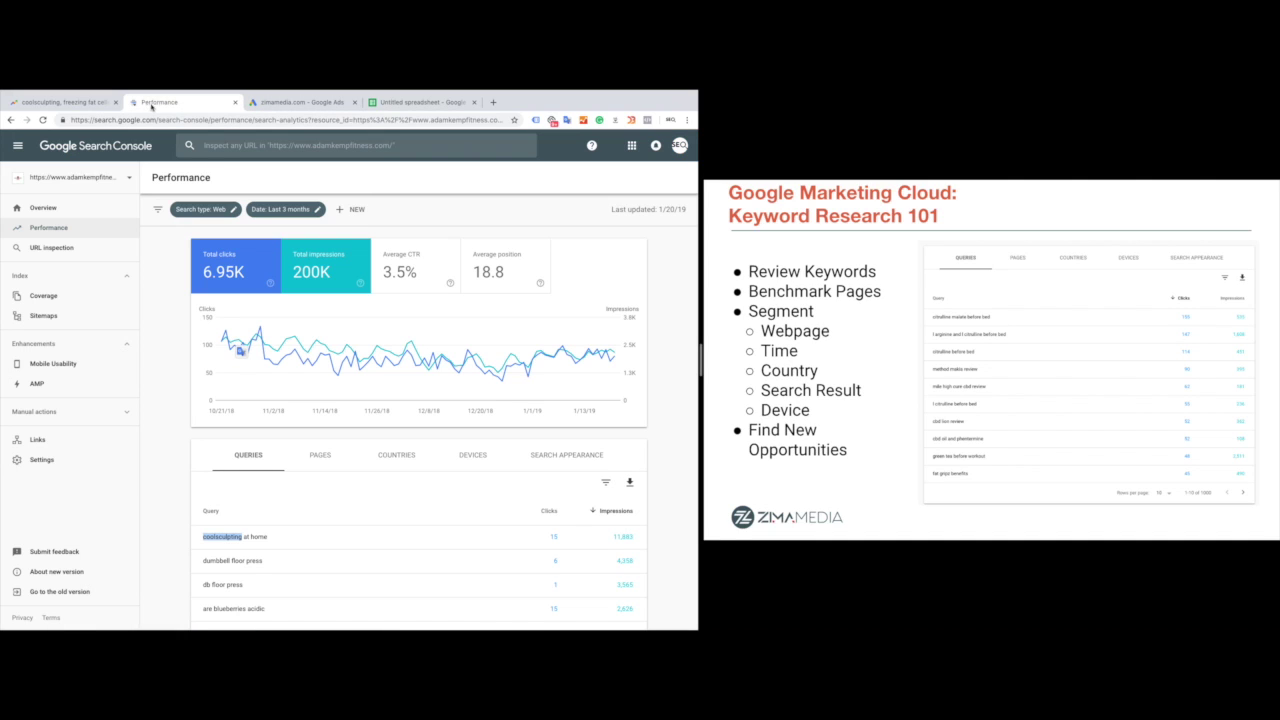
pyautogui.click(150, 381)
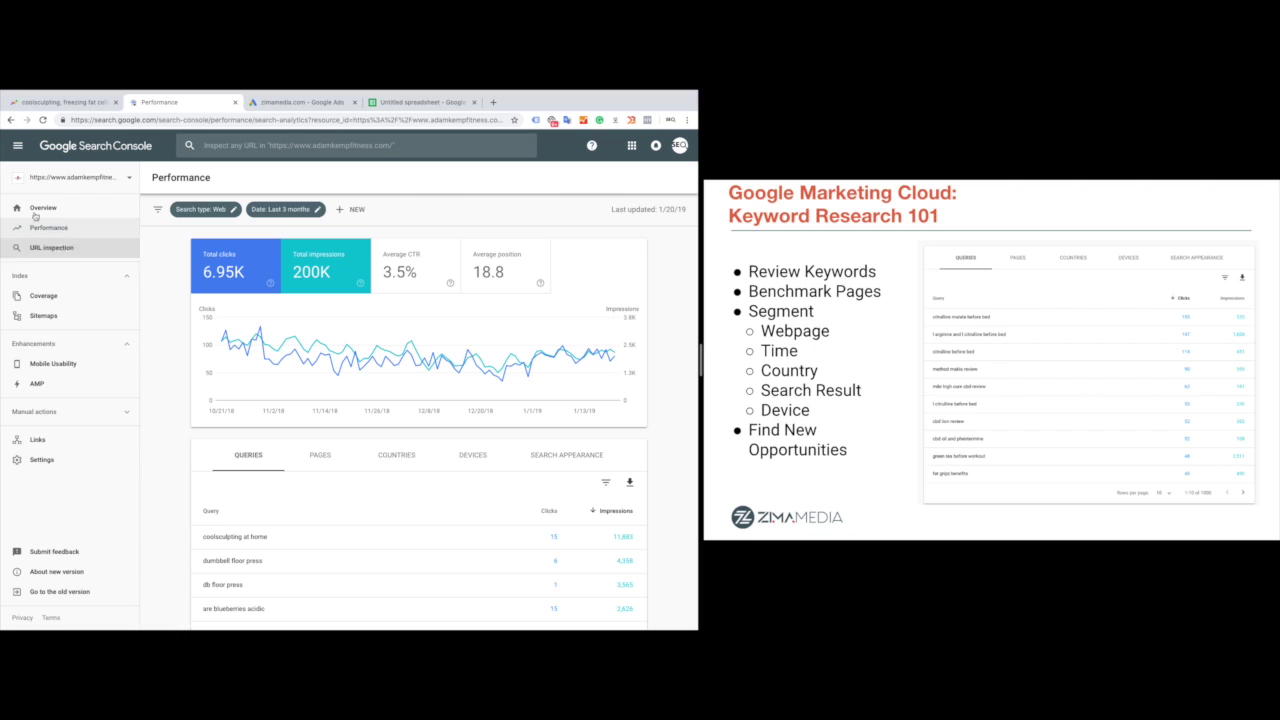
pyautogui.moveTo(244, 321)
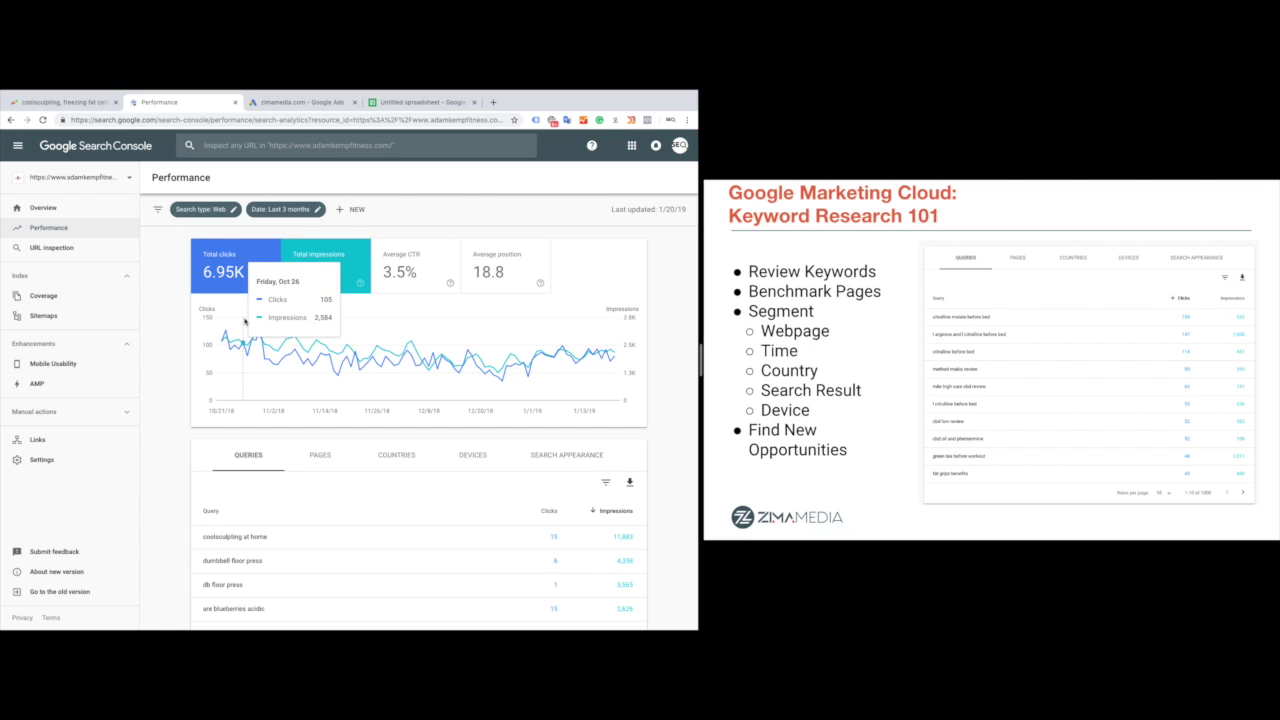
pyautogui.scroll(-3, 244, 321)
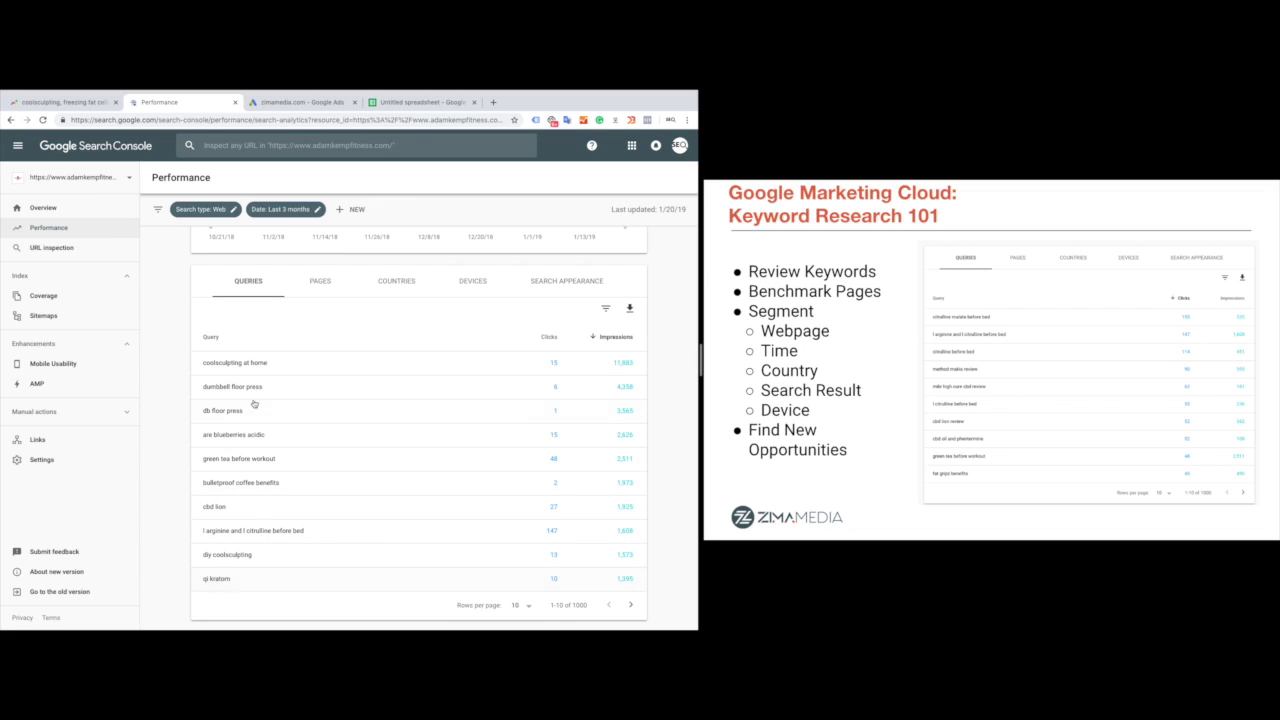
pyautogui.scroll(-1, 288, 368)
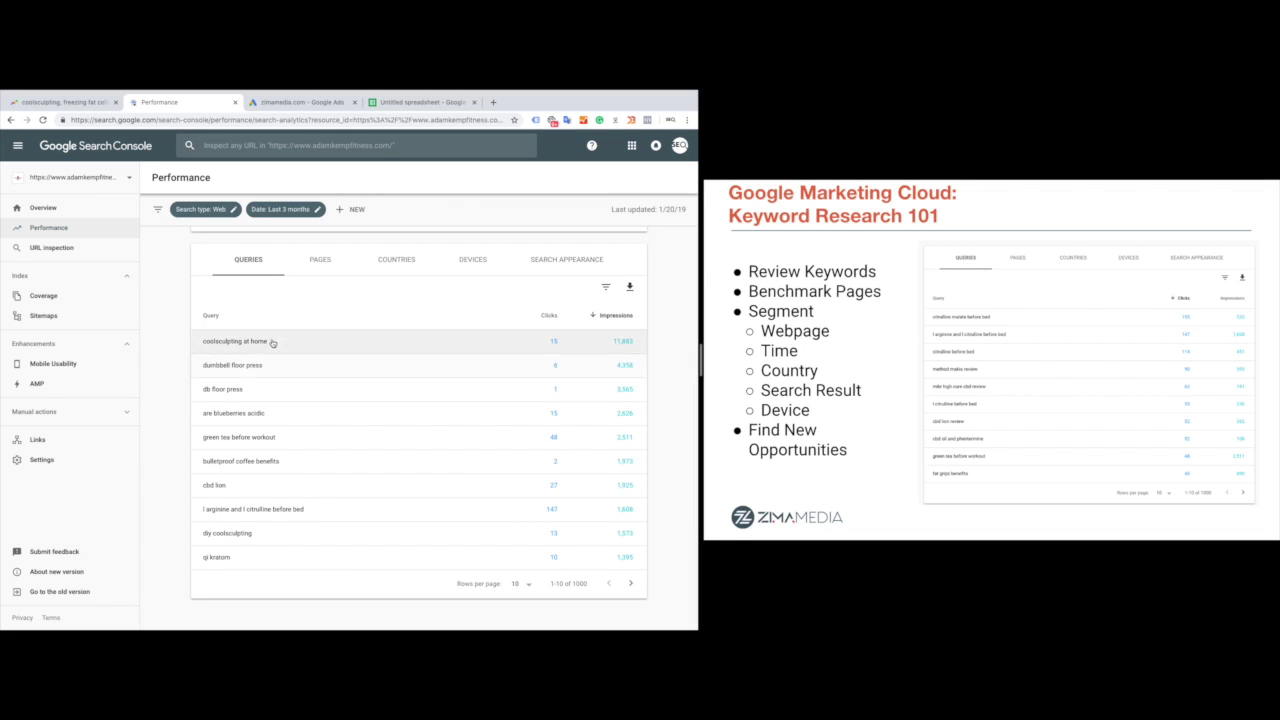
# Step: Title the spreadsheet Keyword Research and check the keywords in A2 through A9
pyautogui.click(437, 104)
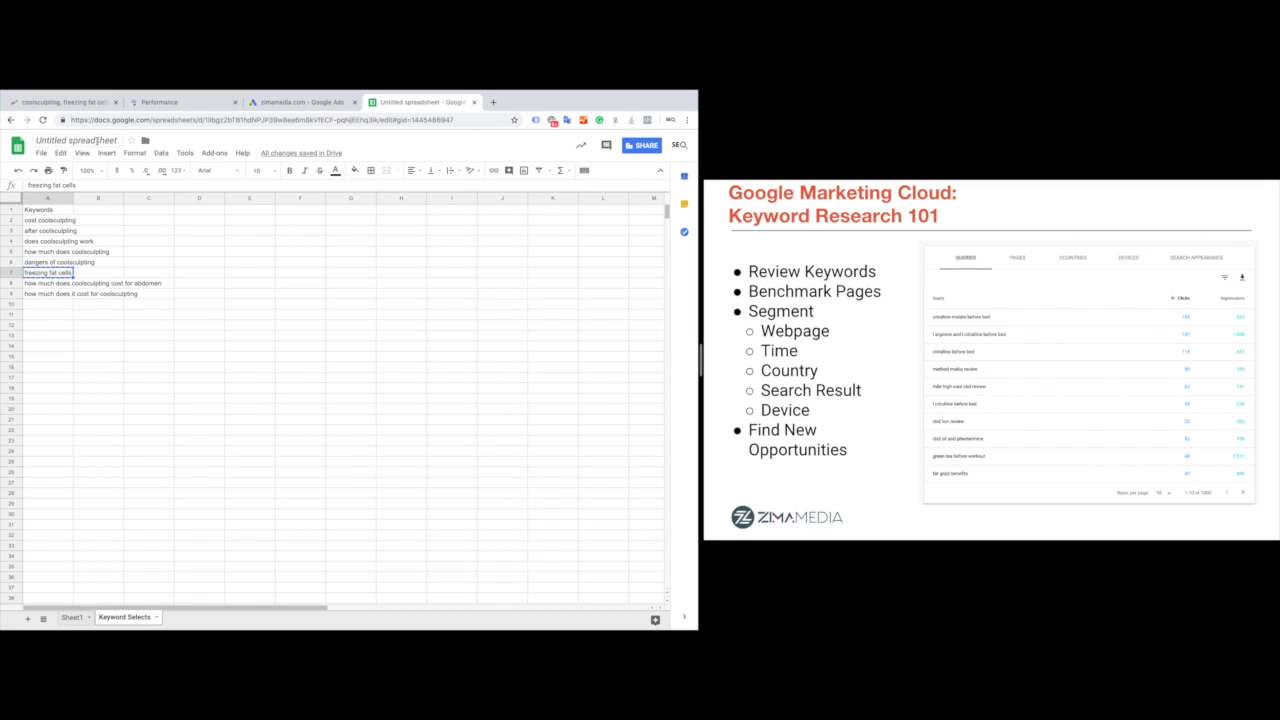
pyautogui.click(70, 140)
pyautogui.write('Keyword Research')
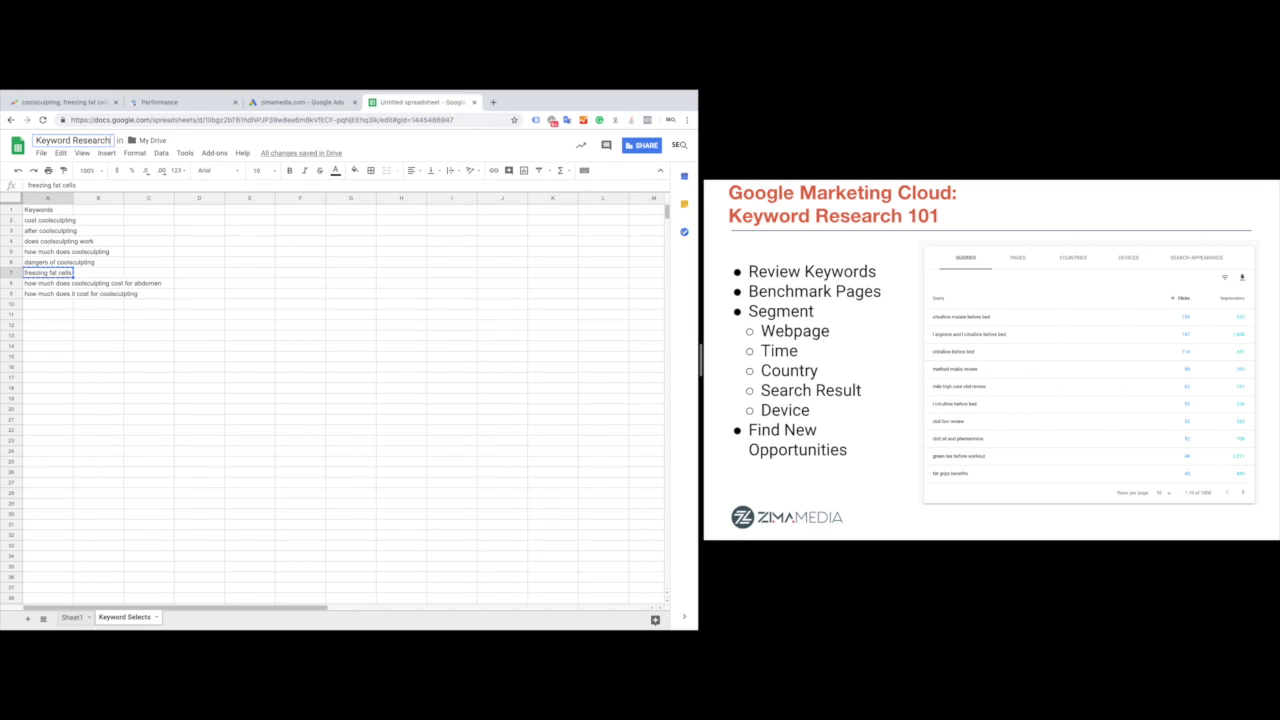
pyautogui.press('Return')
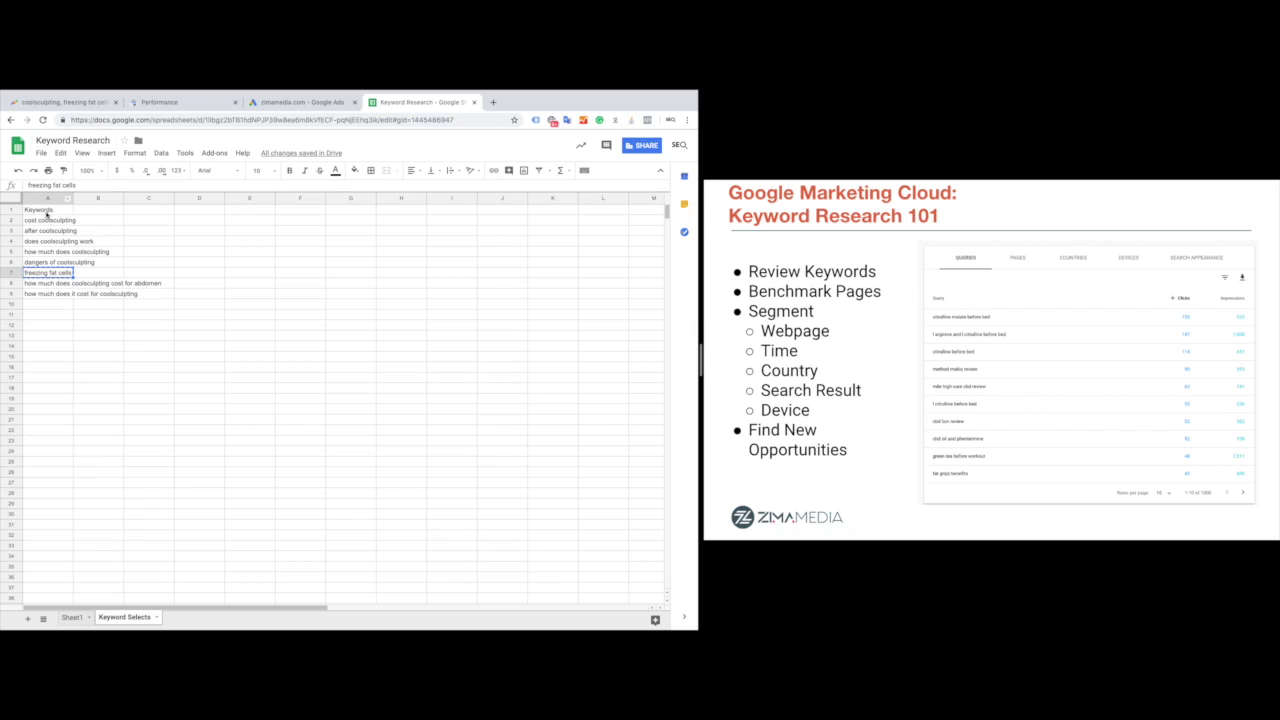
pyautogui.click(52, 222)
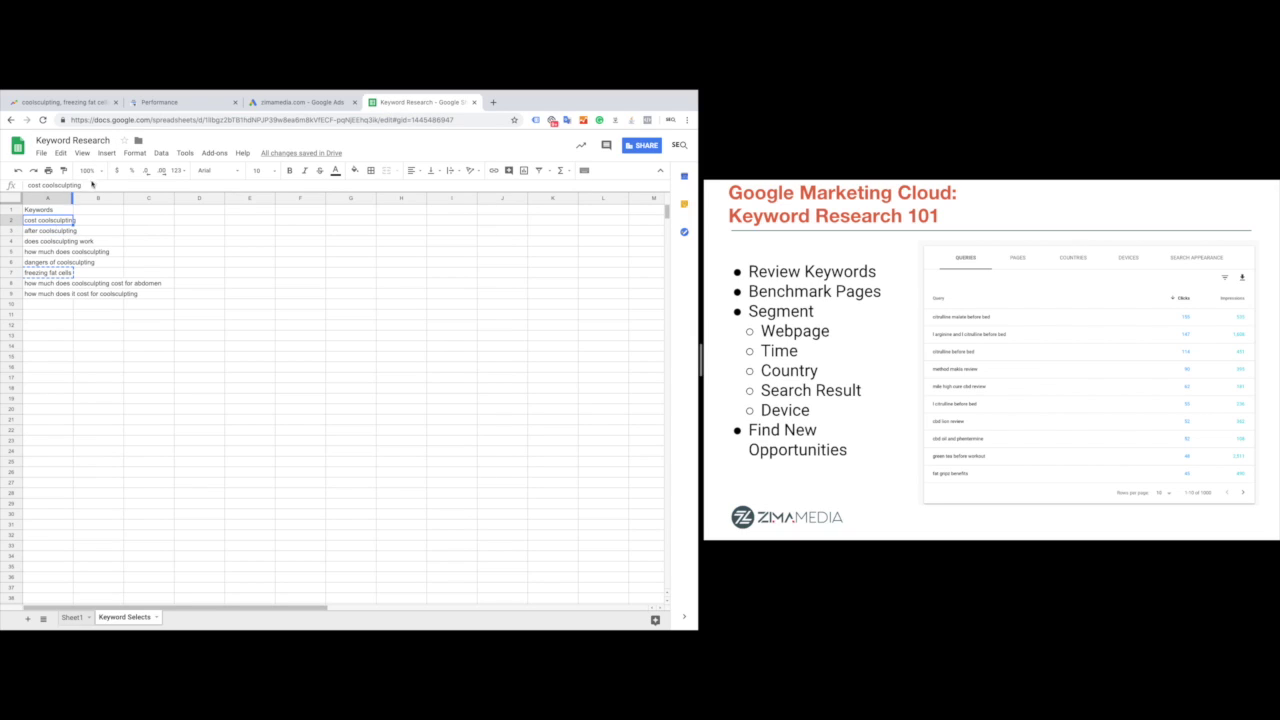
pyautogui.click(61, 293)
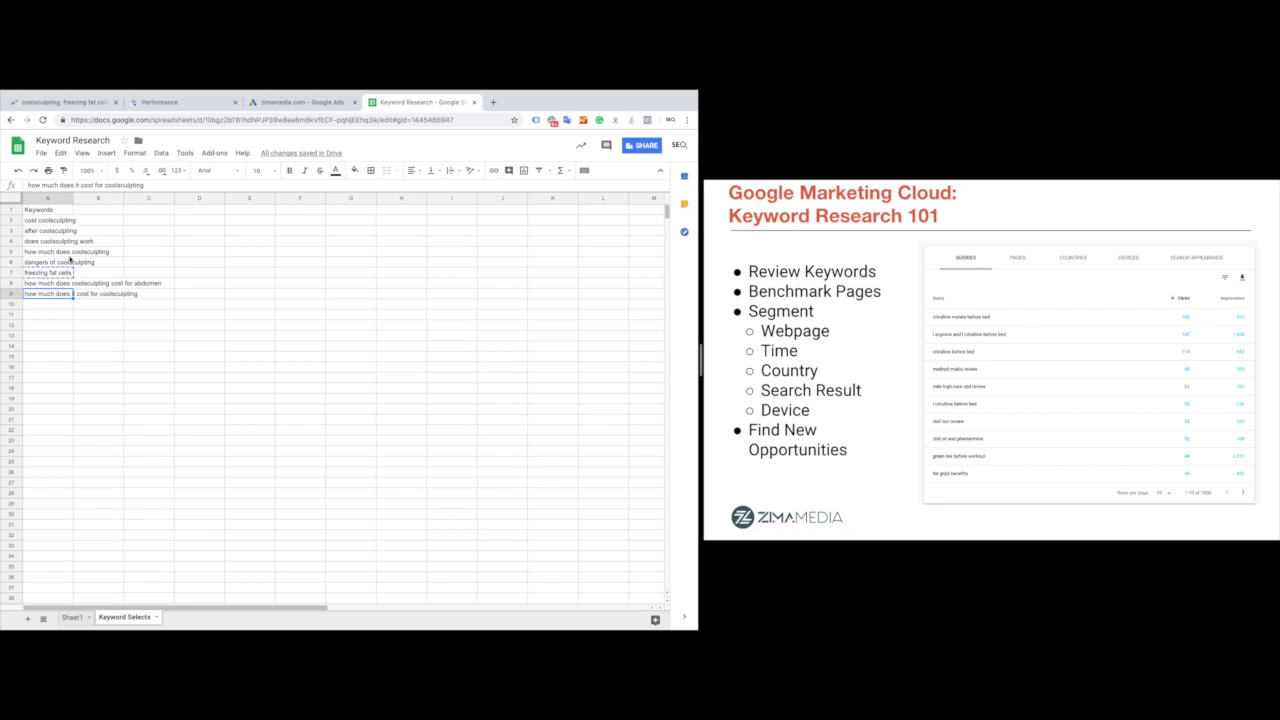
# Step: Filter the Search Console performance report to queries containing 'coolsculpting' and open the queries export menu
pyautogui.click(160, 102)
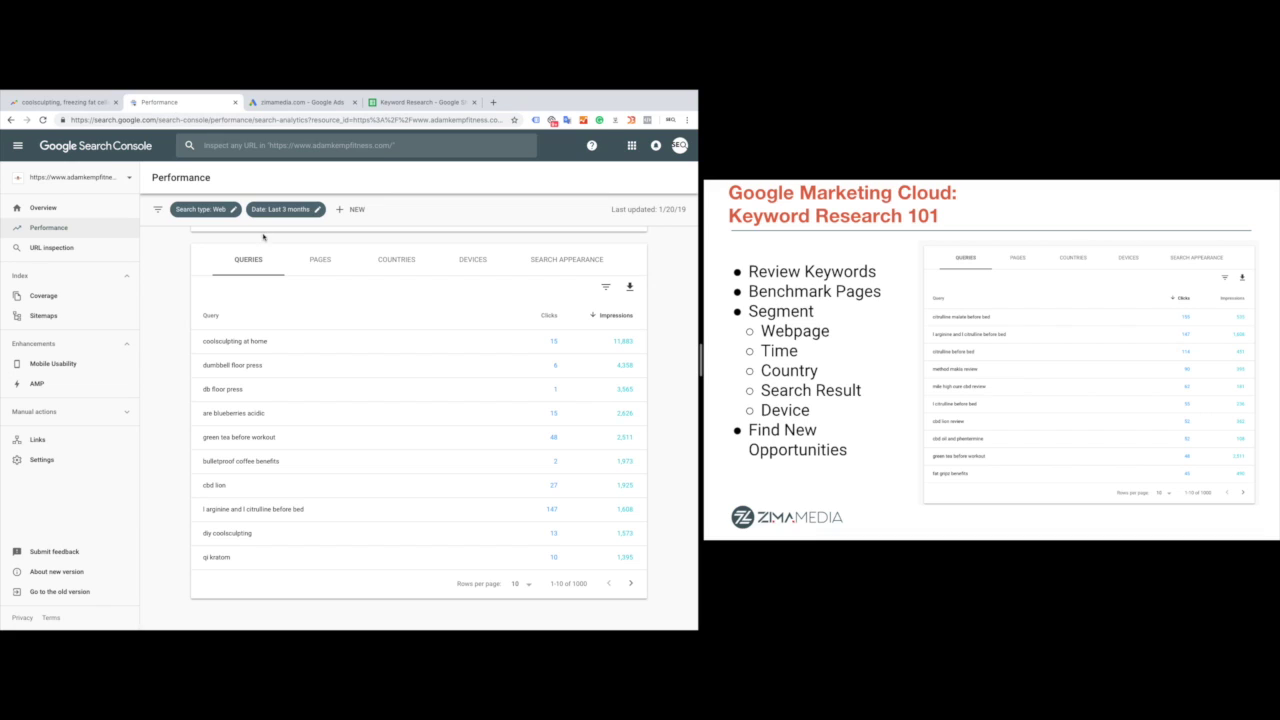
pyautogui.scroll(3, 312, 277)
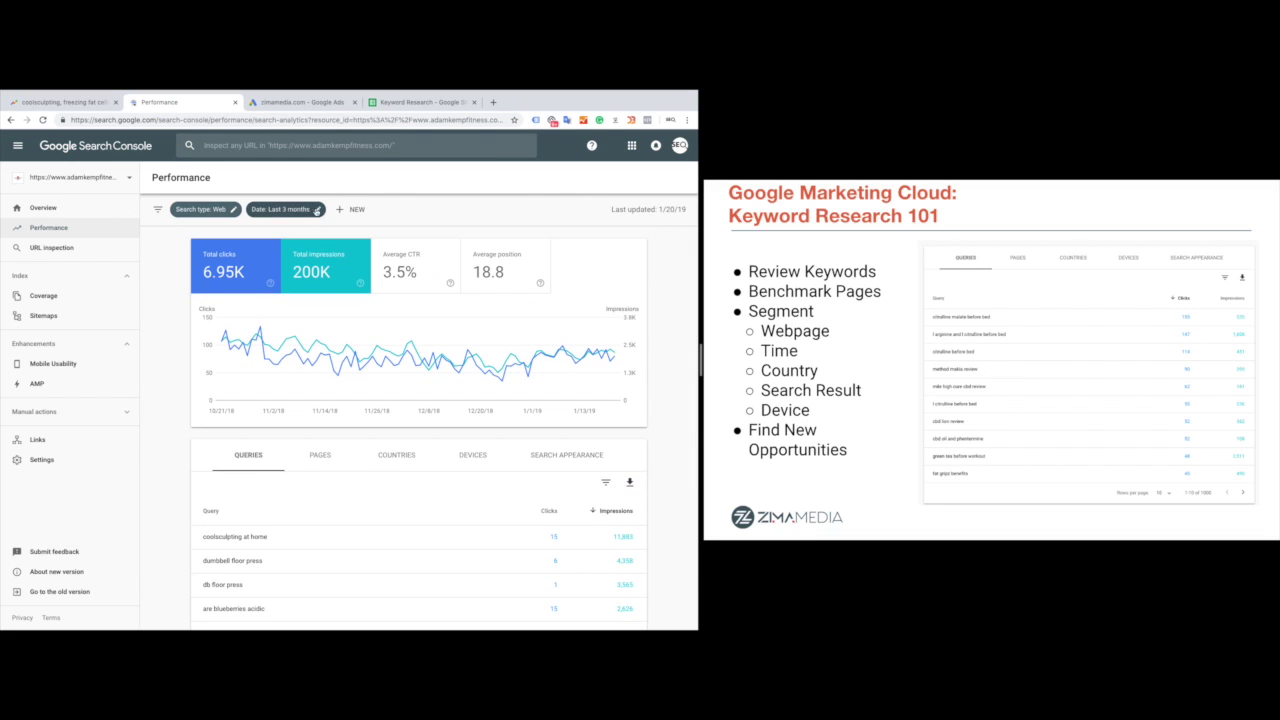
pyautogui.click(348, 209)
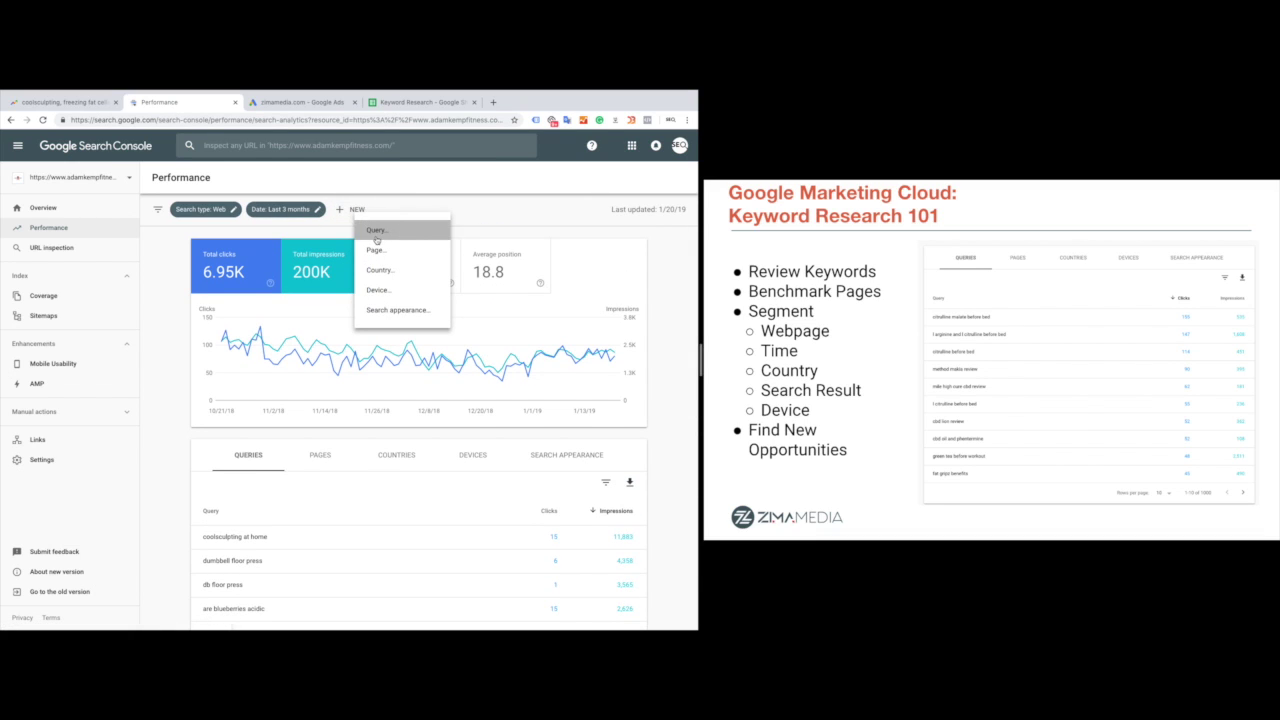
pyautogui.click(377, 231)
pyautogui.write('coolsculpting')
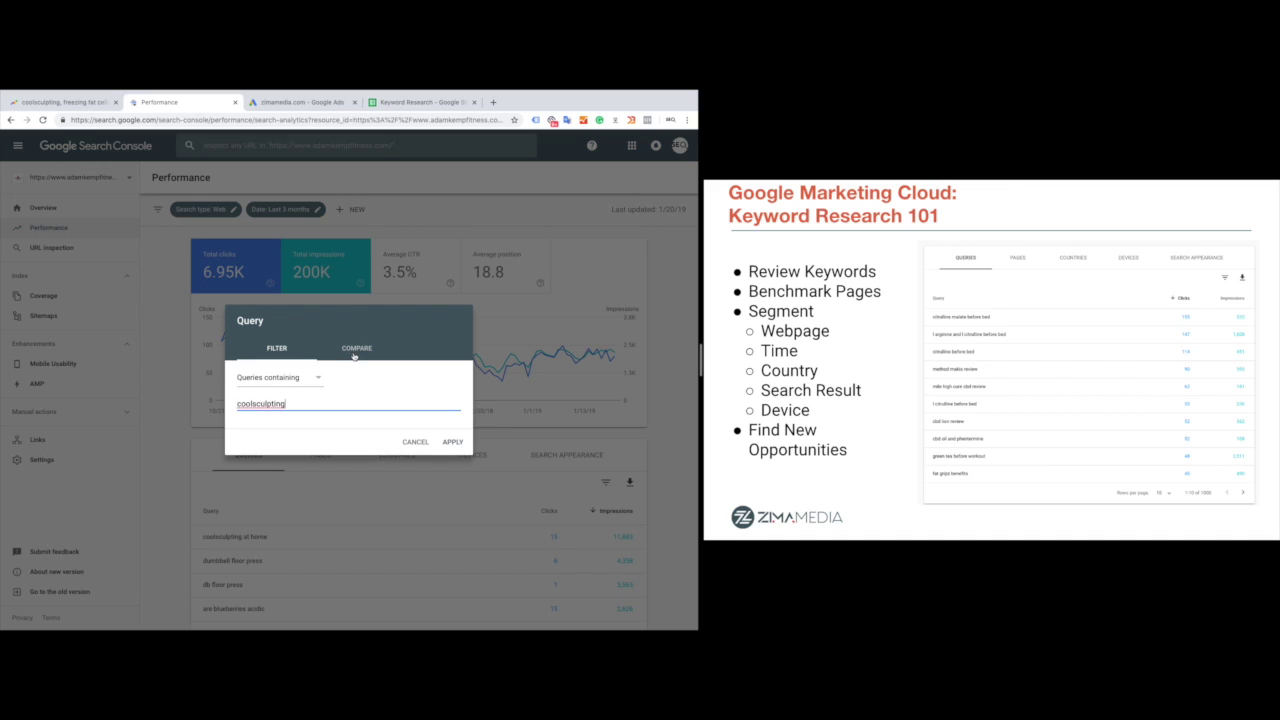
pyautogui.click(449, 442)
pyautogui.scroll(-3, 445, 447)
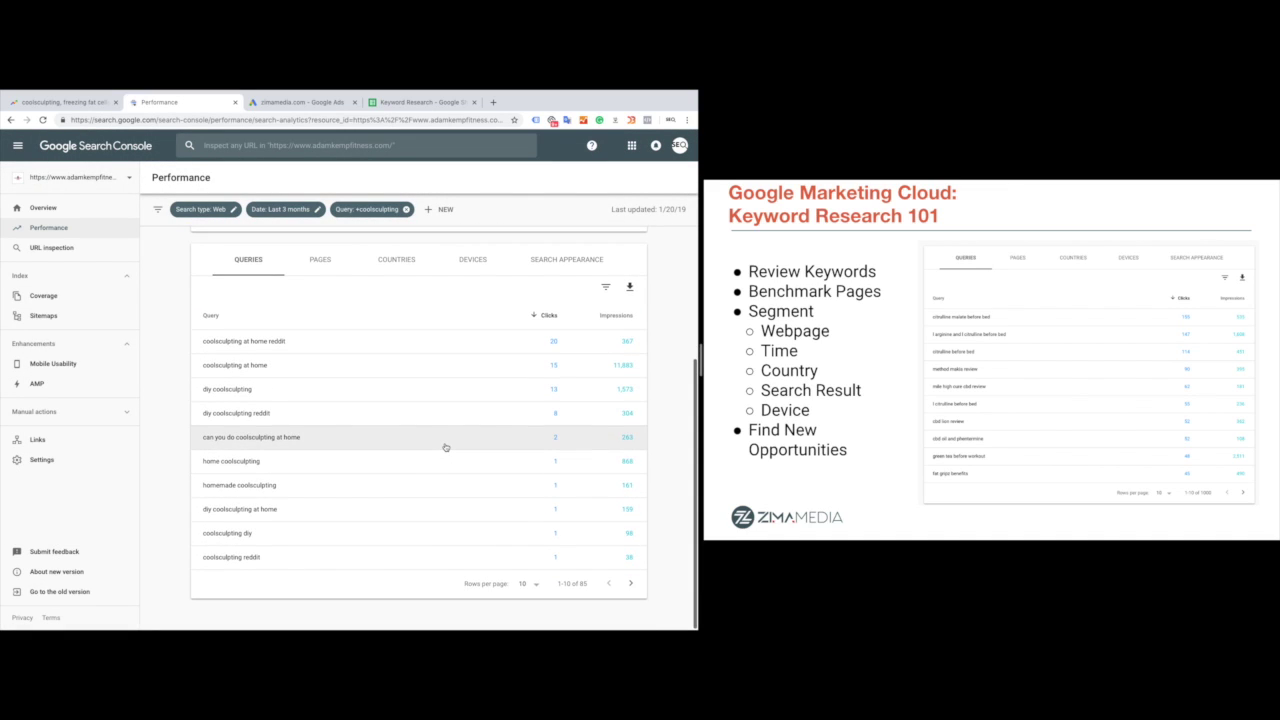
pyautogui.scroll(1, 499, 408)
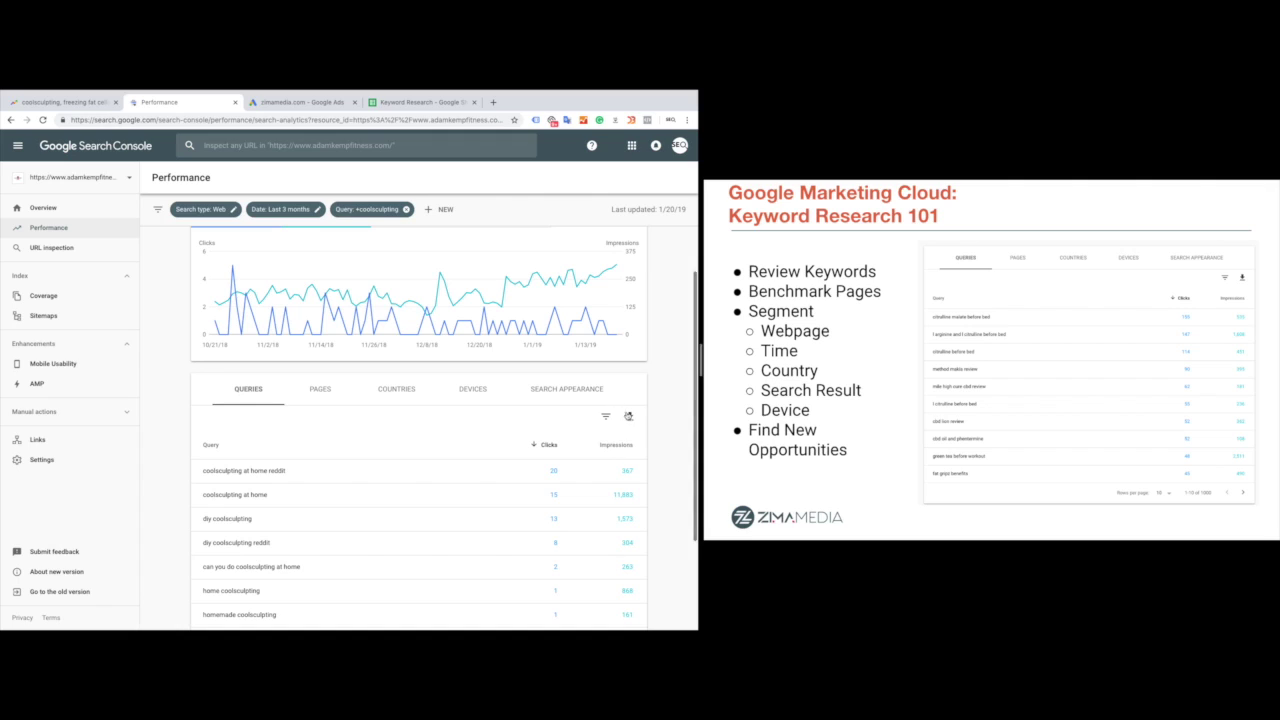
pyautogui.click(628, 420)
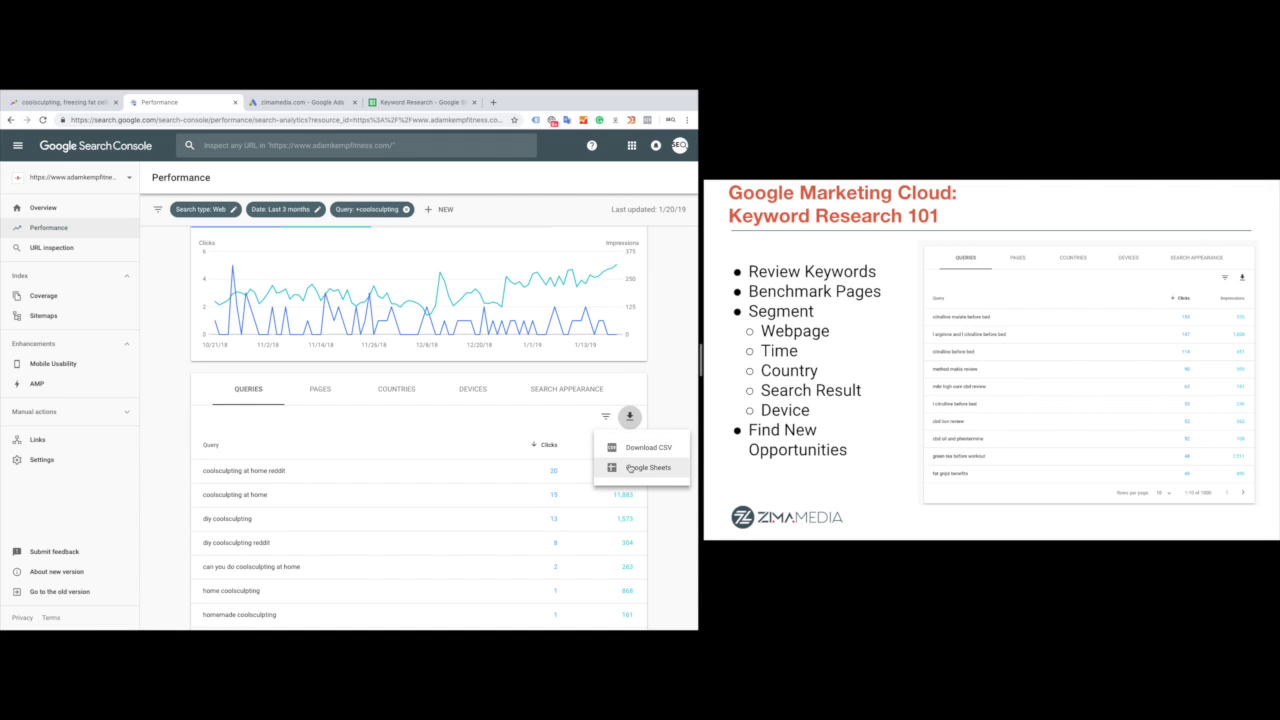
# Step: Export the 85 coolsculpting queries to a new Google Sheet, widen column A and select A1:E86
pyautogui.click(630, 468)
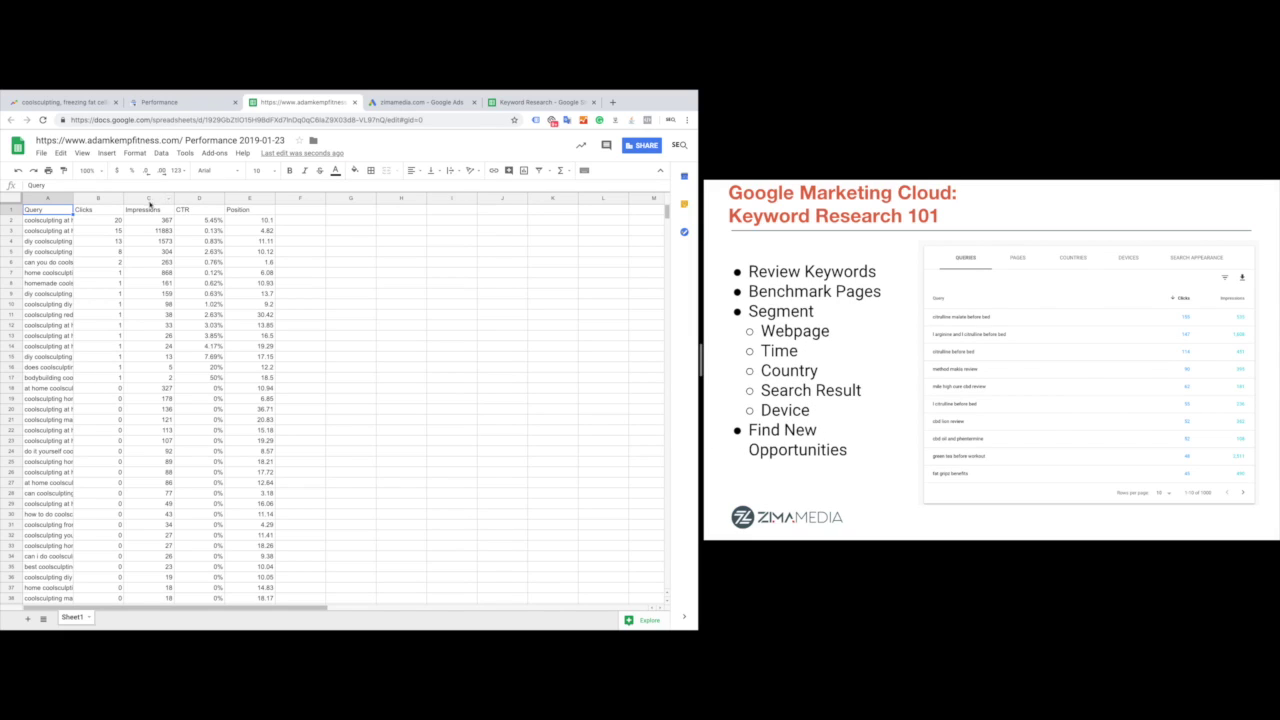
pyautogui.moveTo(72, 201); pyautogui.dragTo(183, 209)
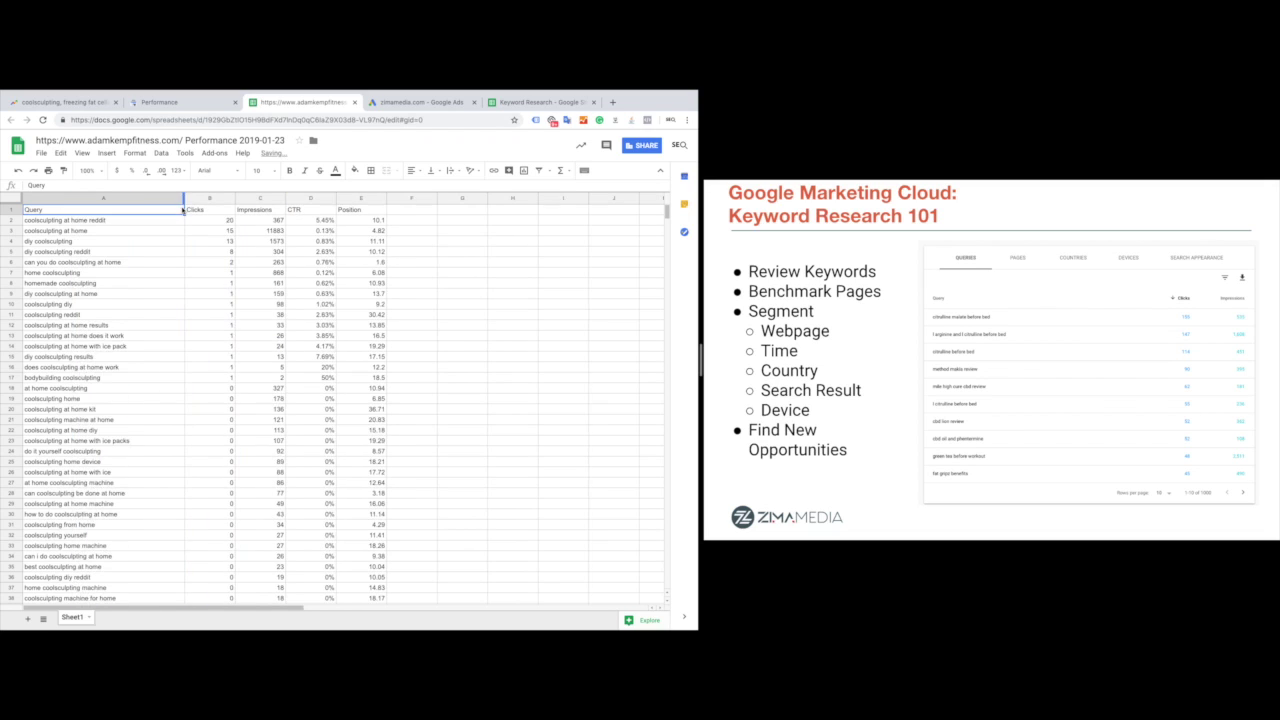
pyautogui.scroll(-20, 248, 436)
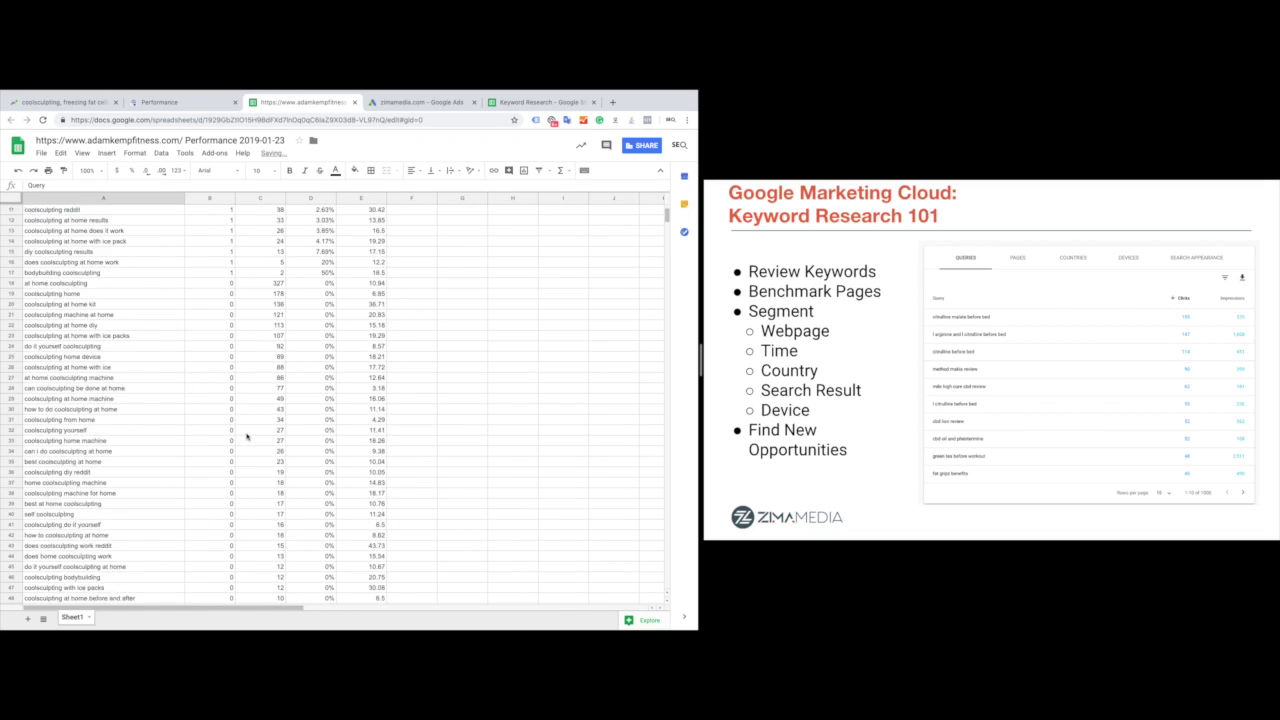
pyautogui.keyDown('shift'); pyautogui.click(375, 451); pyautogui.keyUp('shift')
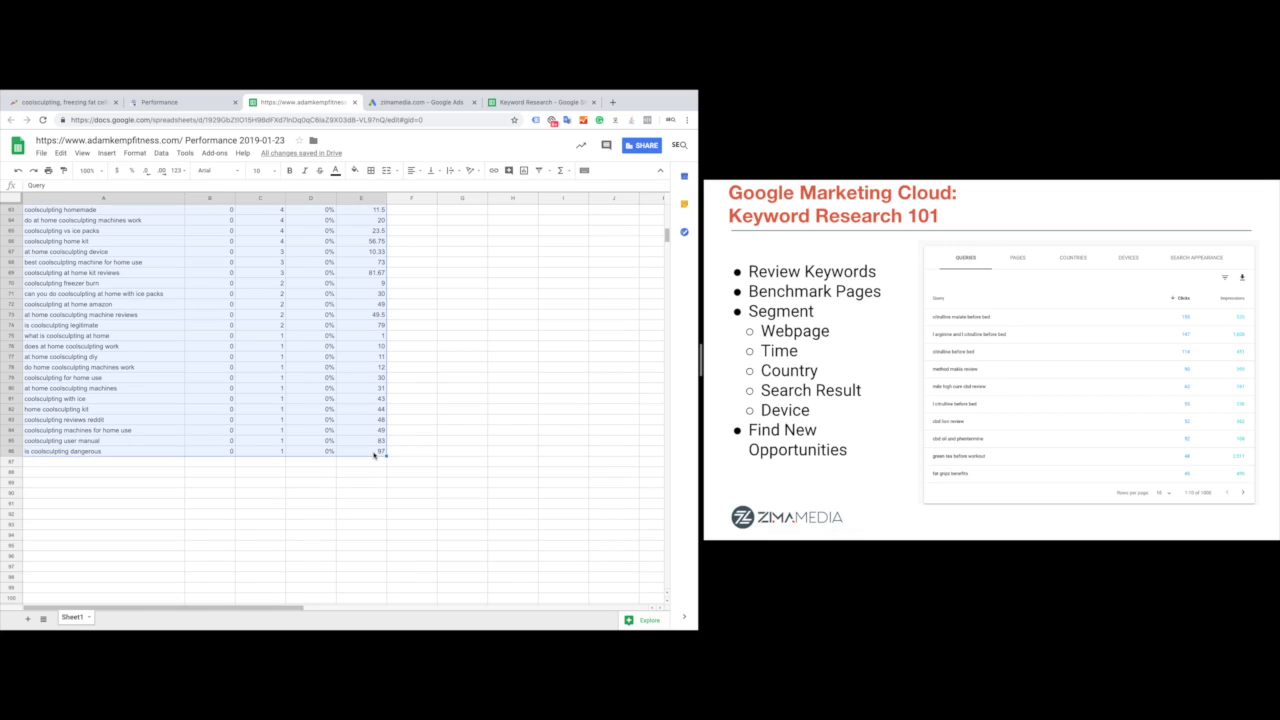
pyautogui.click(553, 103)
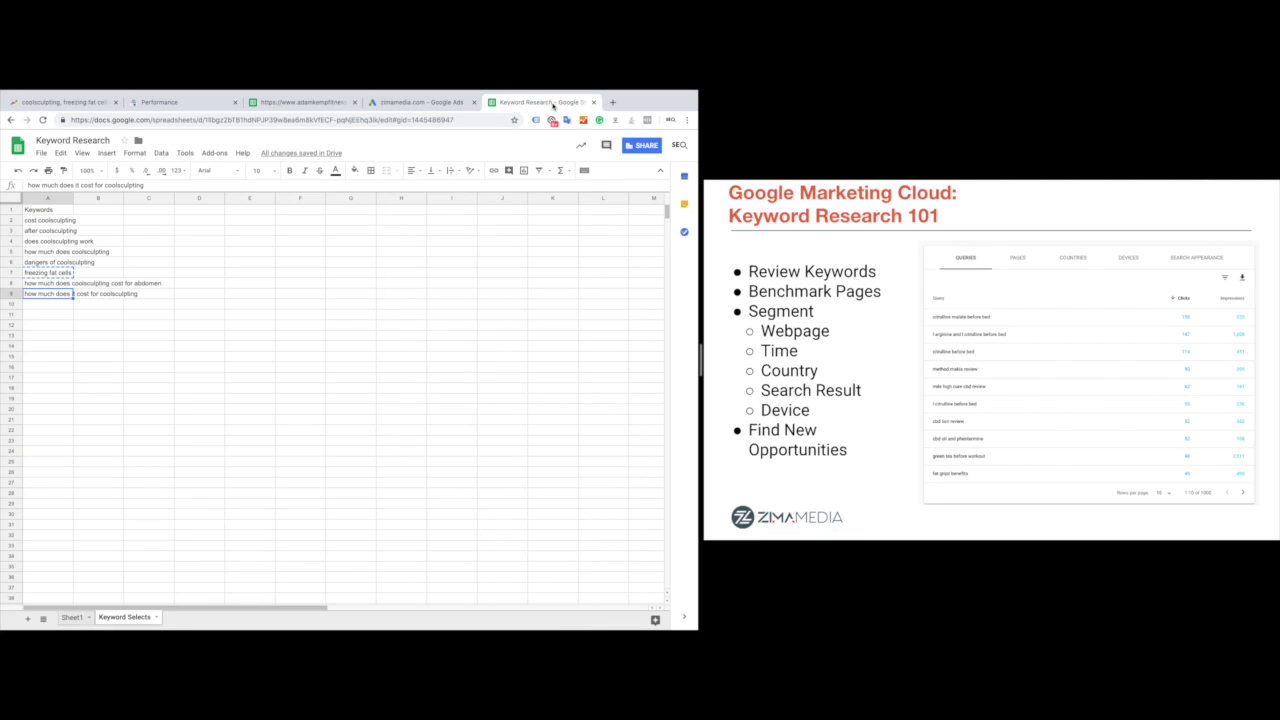
# Step: Rename the Keyword Selects sheet to 'Keyword Selects Trends'
pyautogui.doubleClick(120, 618)
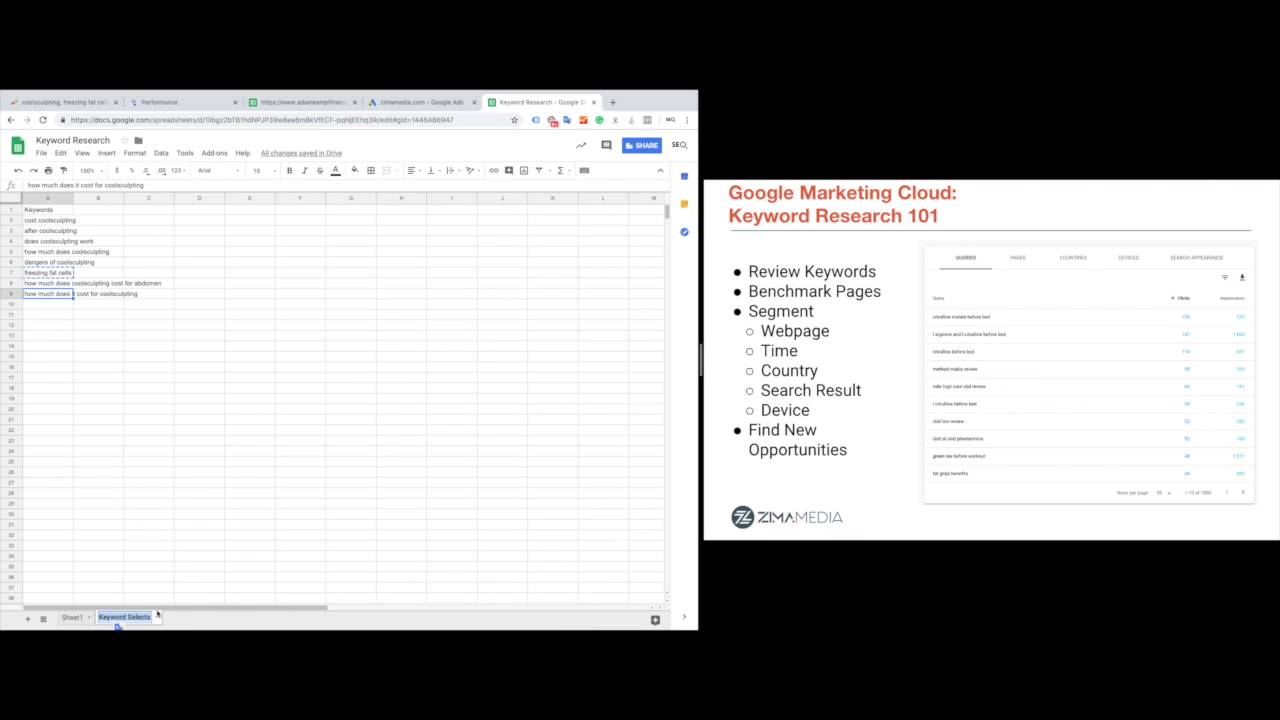
pyautogui.click(157, 614)
pyautogui.write('Trends')
pyautogui.press('Return')
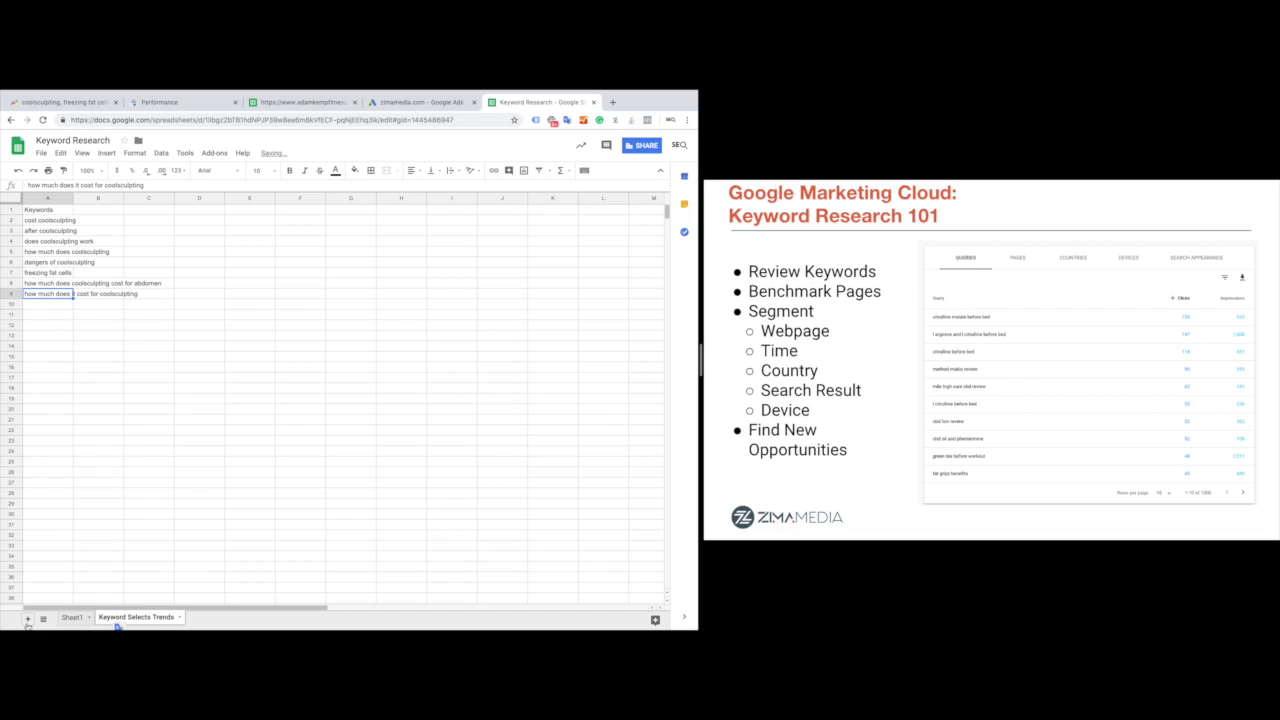
# Step: Add a 'Google Search Console Keywords' sheet with the pasted query data, sorted by Impressions Z→A
pyautogui.click(28, 617)
pyautogui.doubleClick(199, 617)
pyautogui.write('Goog')
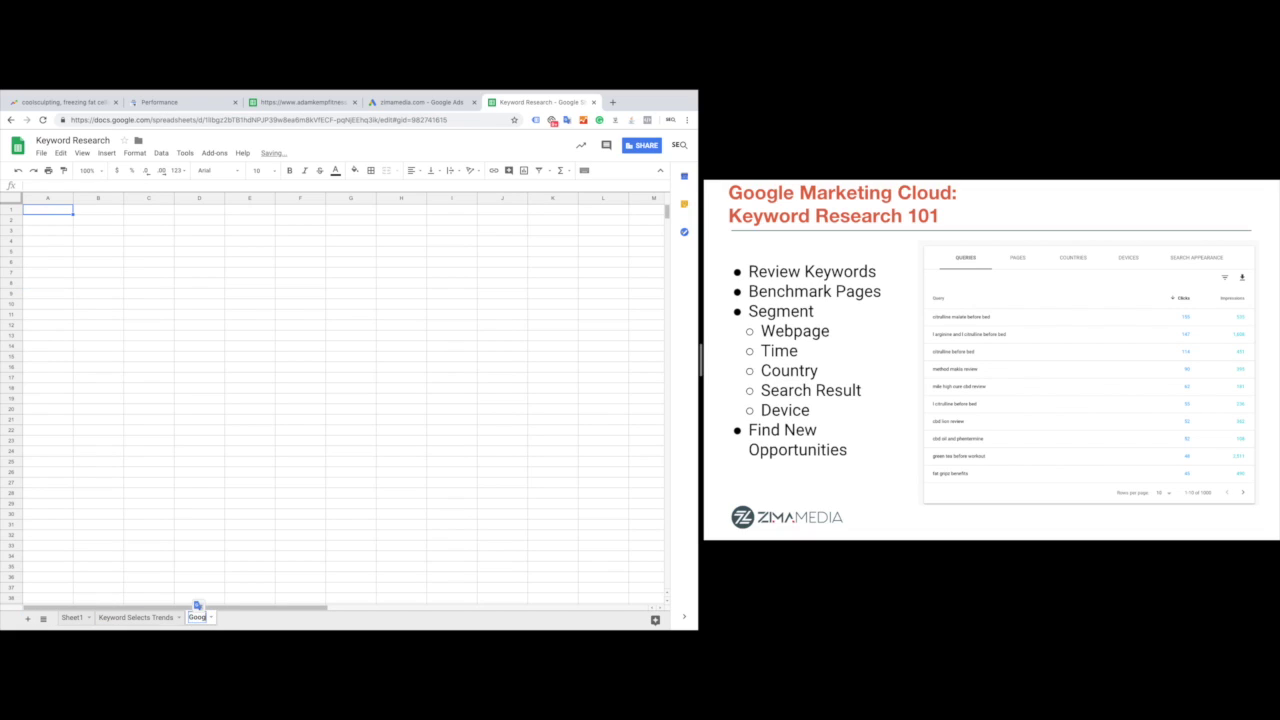
pyautogui.write('le Search Console Keywords')
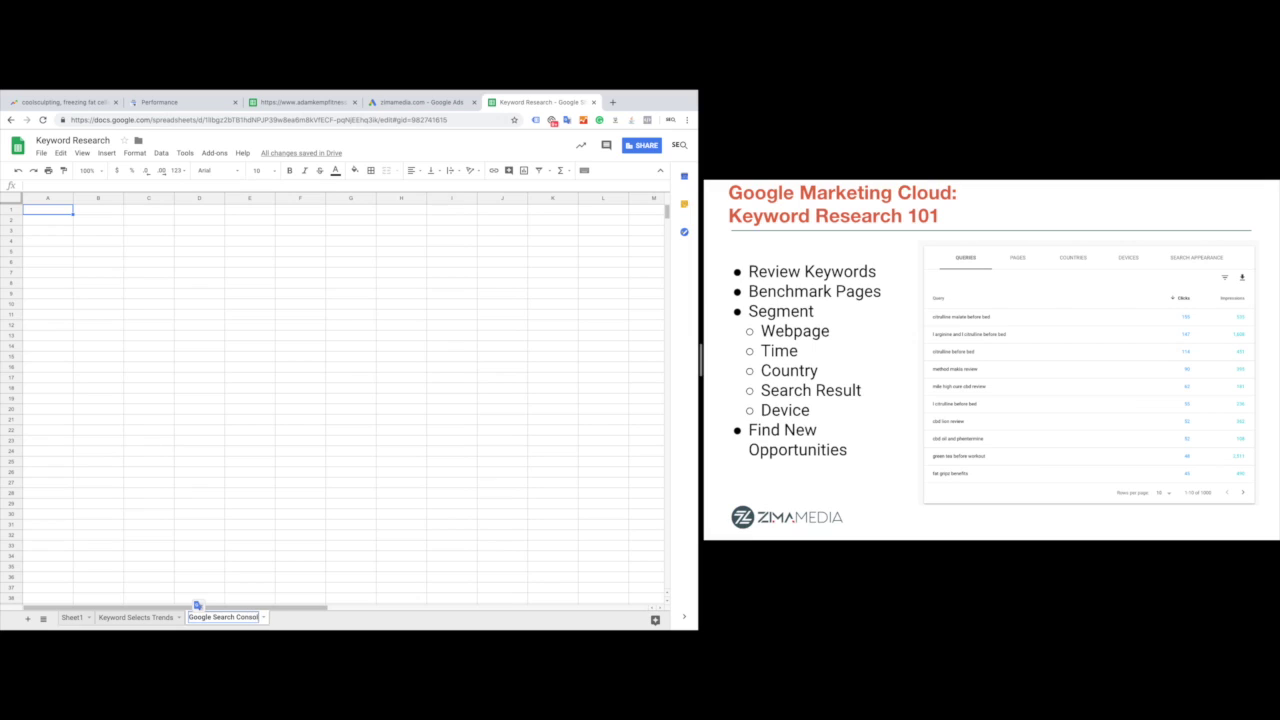
pyautogui.press('Return')
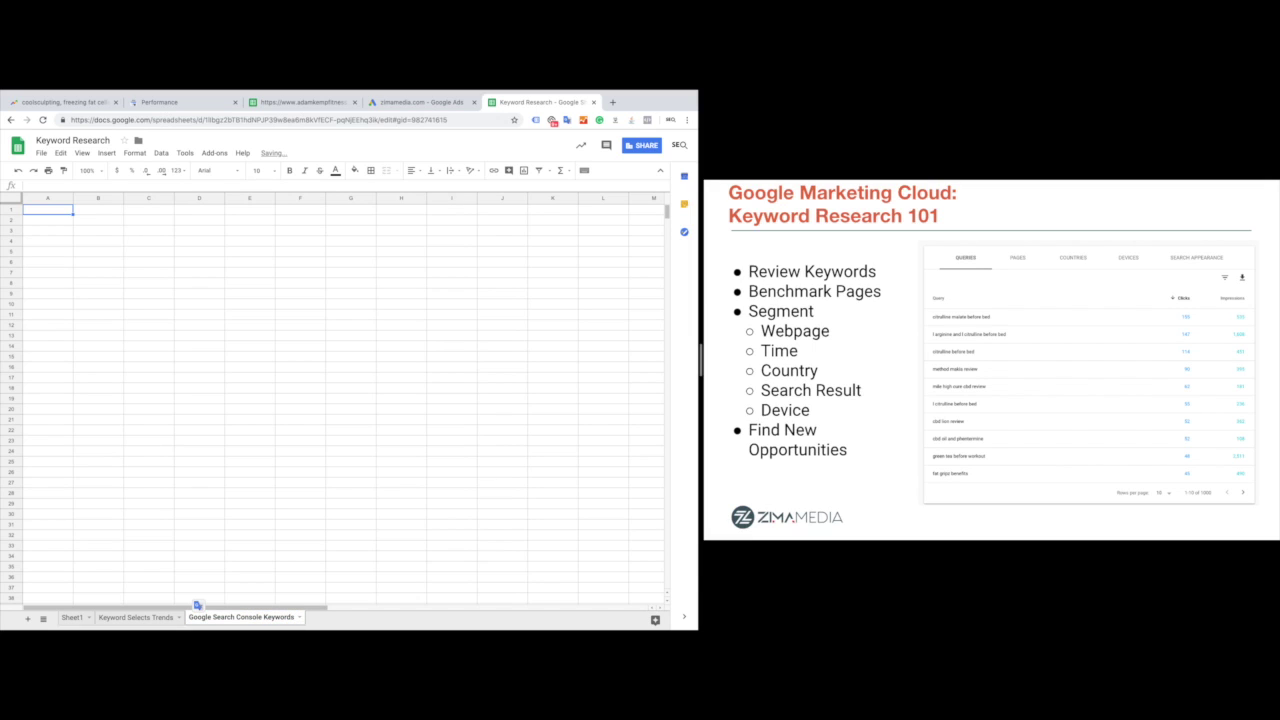
pyautogui.hotkey('ctrl', 'v')
pyautogui.moveTo(73, 198); pyautogui.dragTo(144, 200)
pyautogui.click(539, 170)
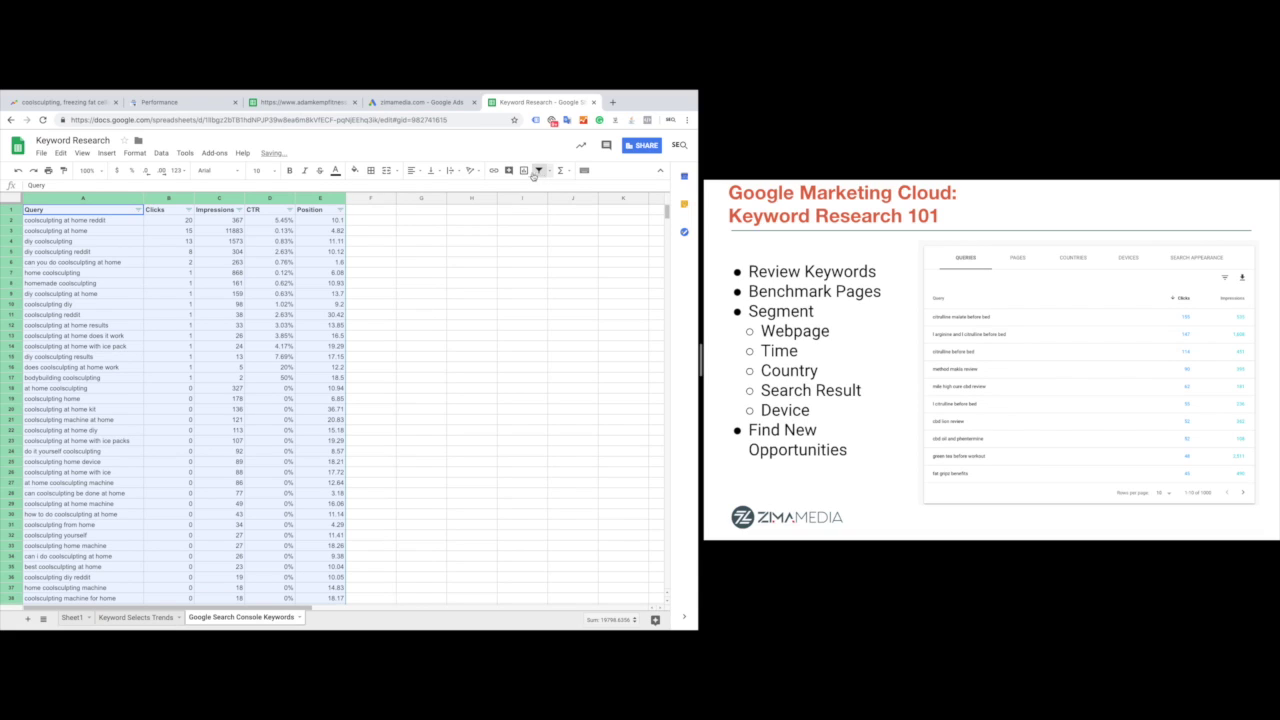
pyautogui.click(239, 210)
pyautogui.click(119, 240)
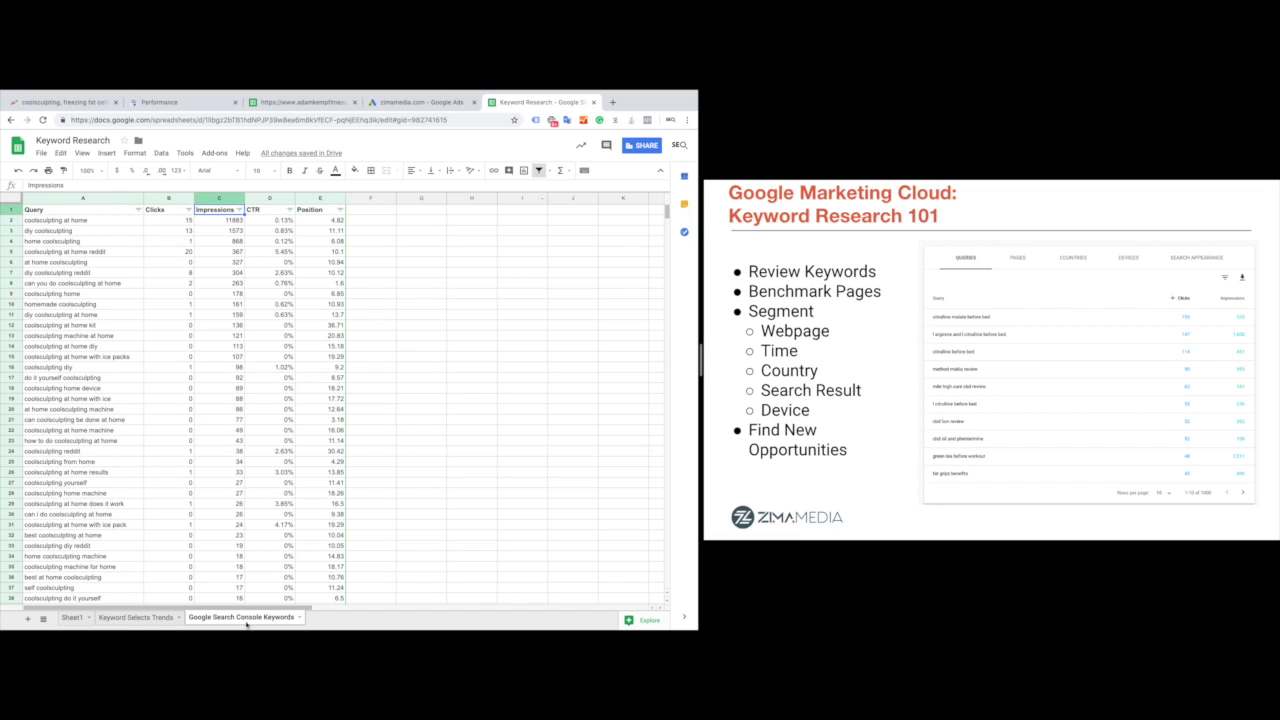
# Step: Append '- Worldwide' to the Google Search Console Keywords sheet name
pyautogui.doubleClick(281, 617)
pyautogui.press('Right')
pyautogui.write('- Wor')
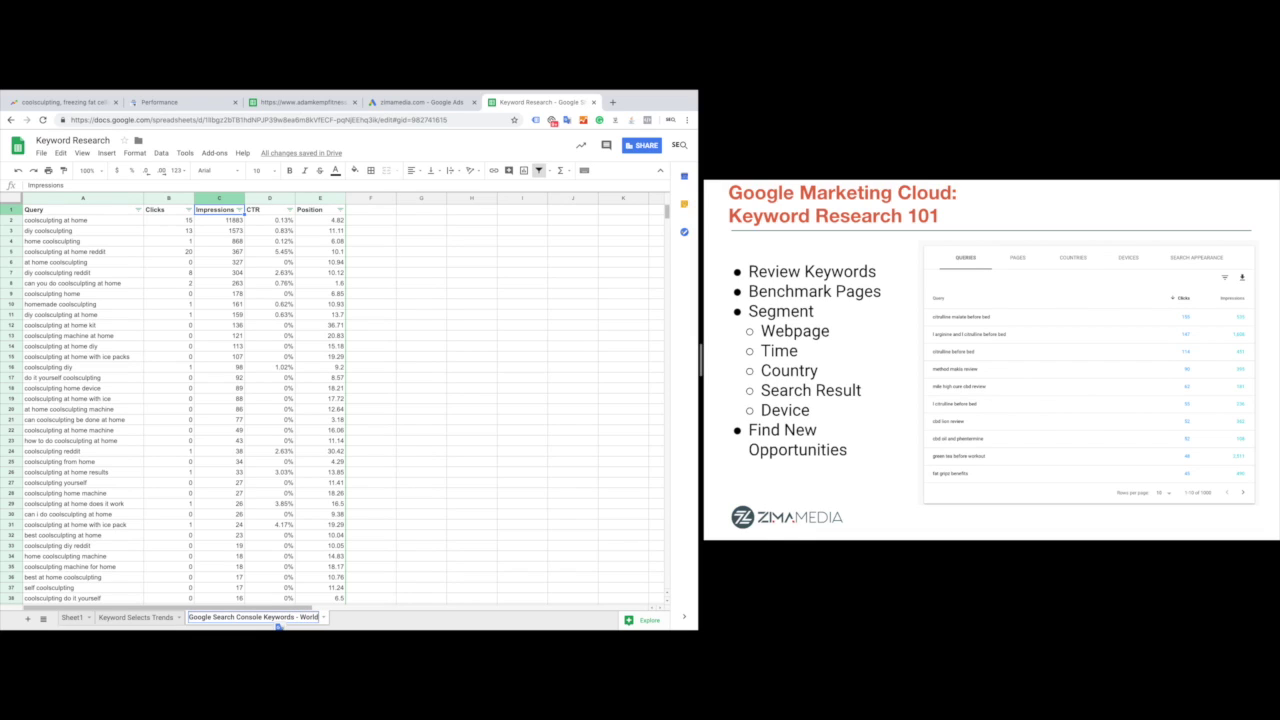
pyautogui.write('ldwide')
pyautogui.press('Return')
# Step: Add a Country filter for United States to the coolsculpting query report
pyautogui.click(160, 102)
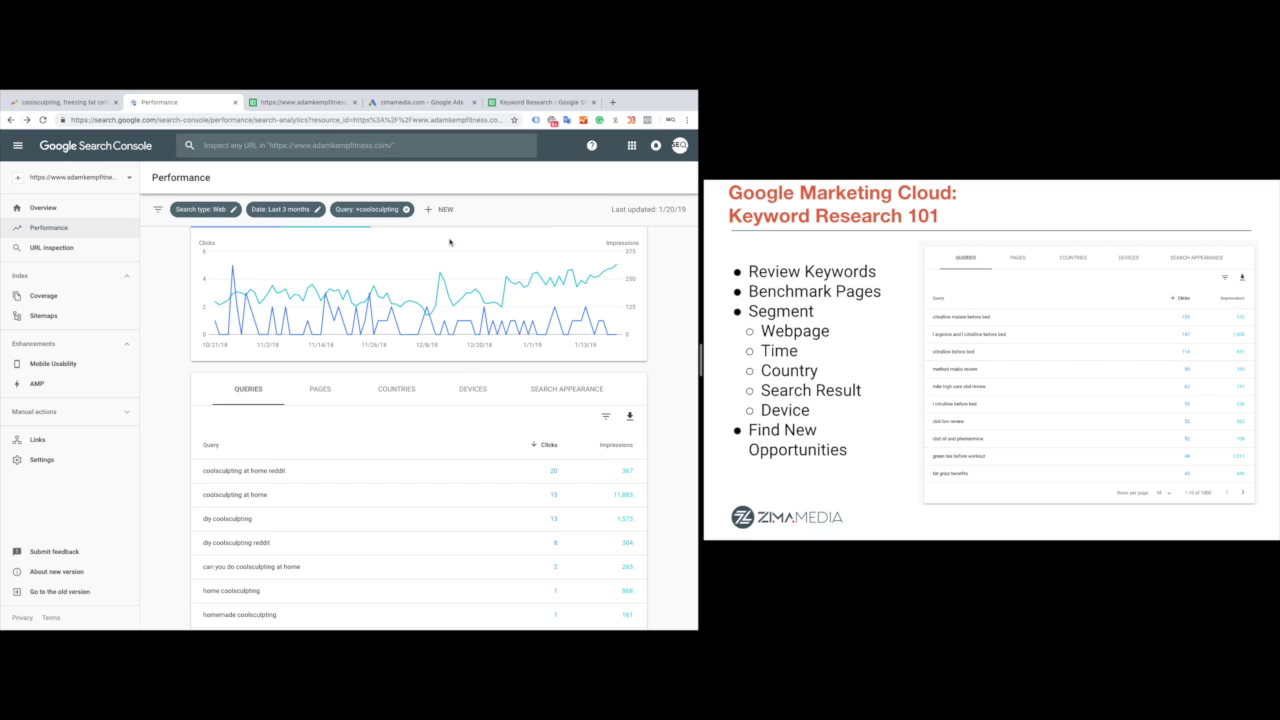
pyautogui.click(440, 209)
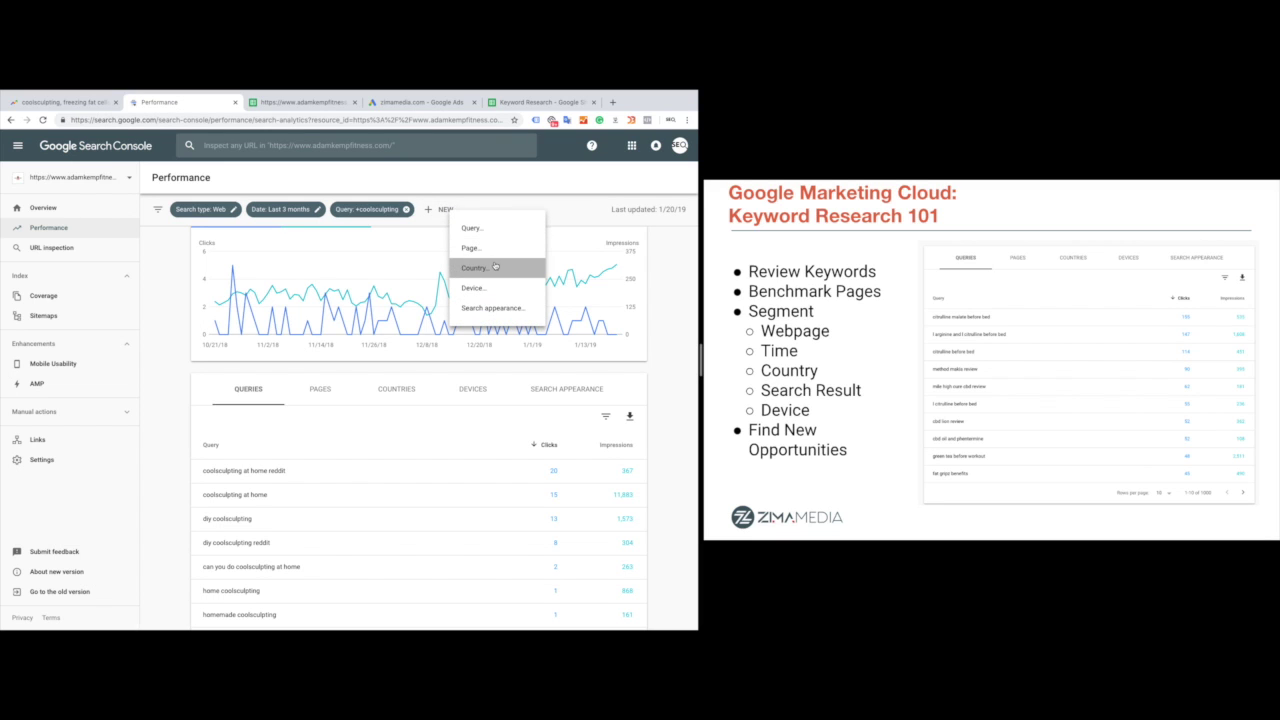
pyautogui.click(476, 268)
pyautogui.click(453, 540)
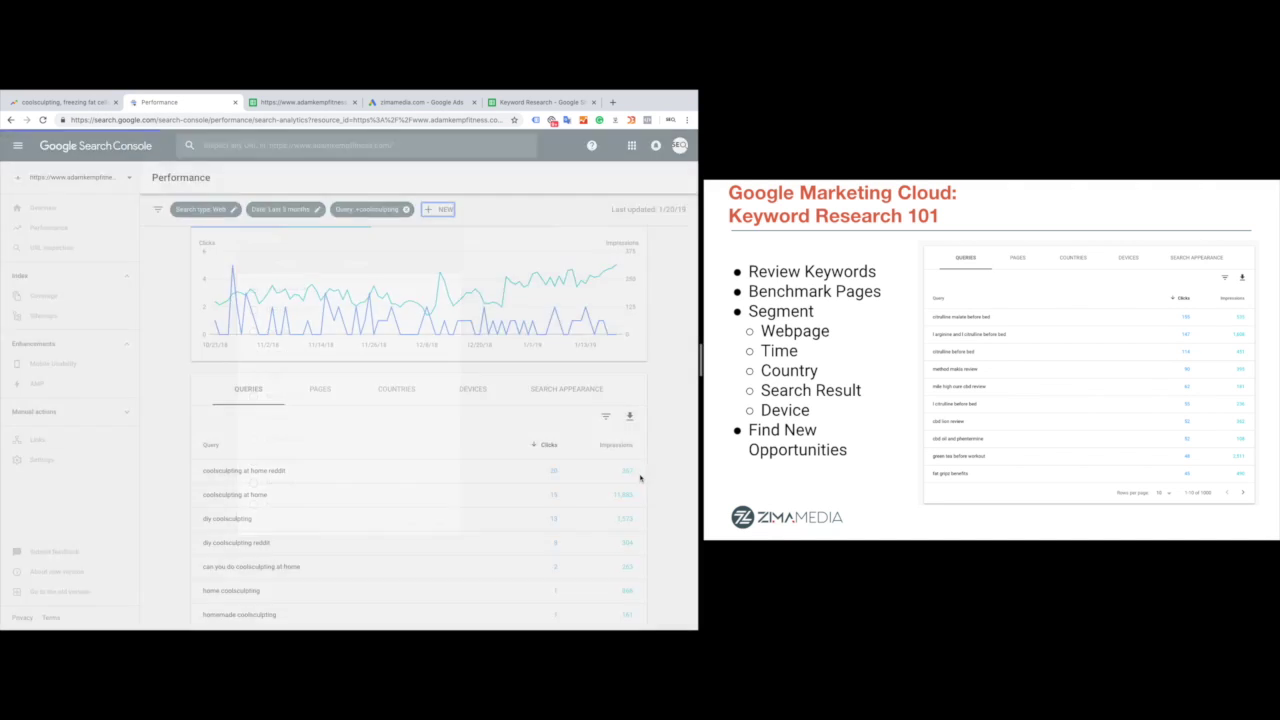
# Step: Export the US queries to Google Sheets and select the table A1:E72
pyautogui.click(630, 483)
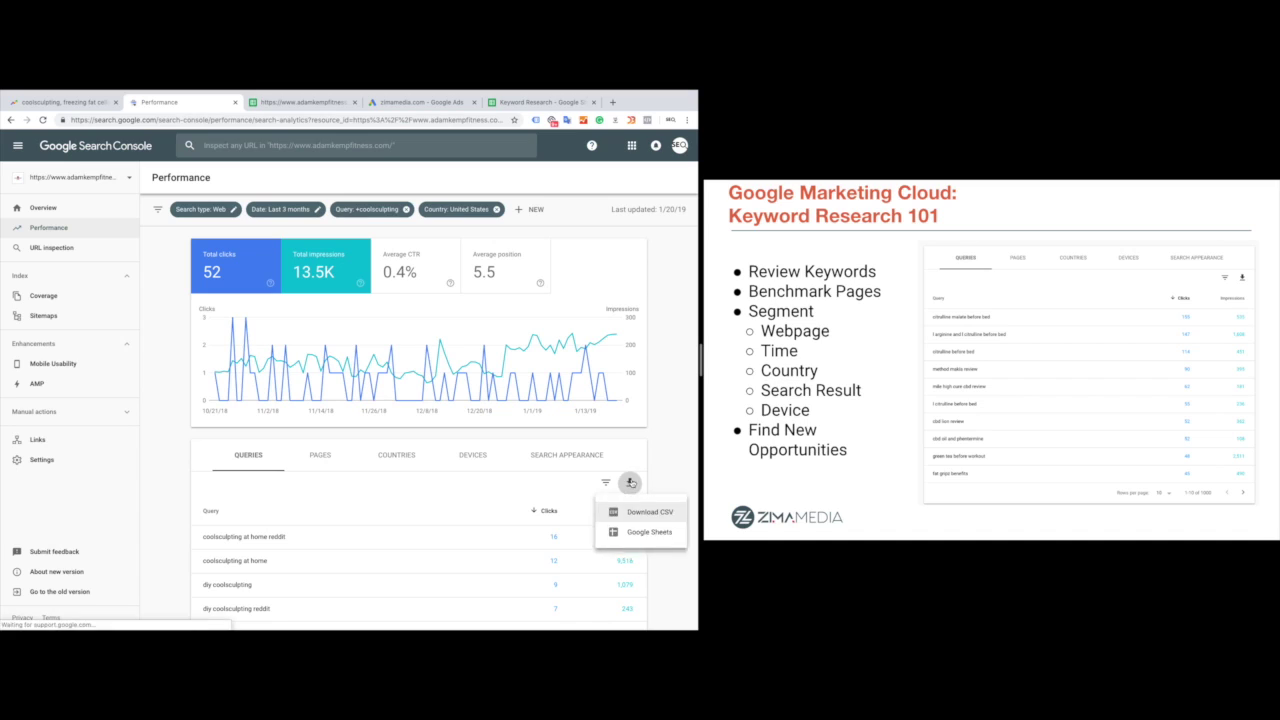
pyautogui.click(614, 532)
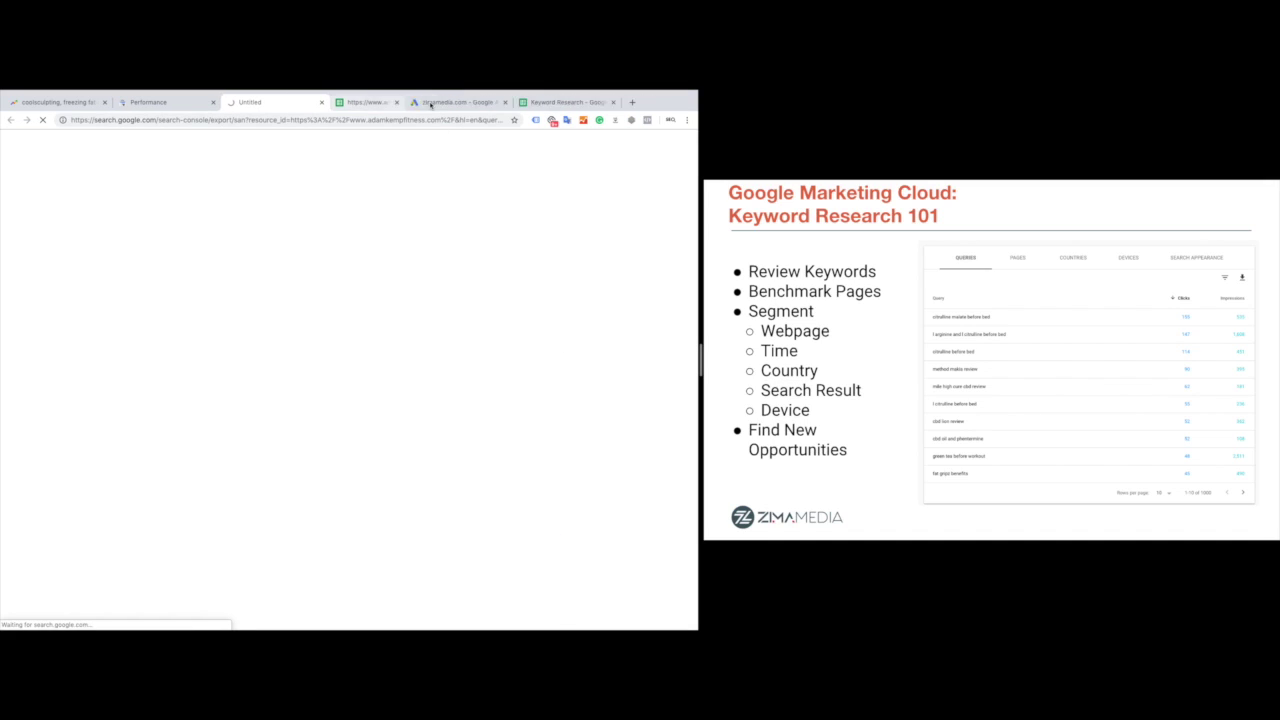
pyautogui.click(430, 102)
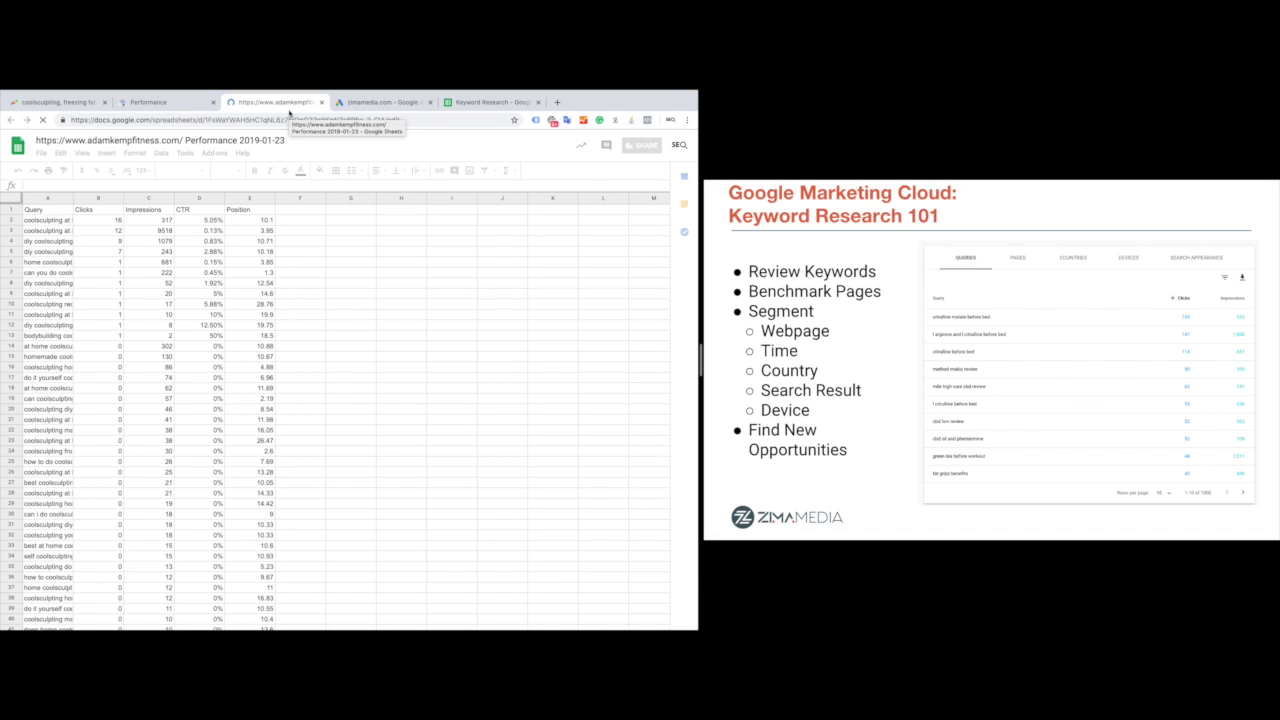
pyautogui.scroll(-5, 176, 409)
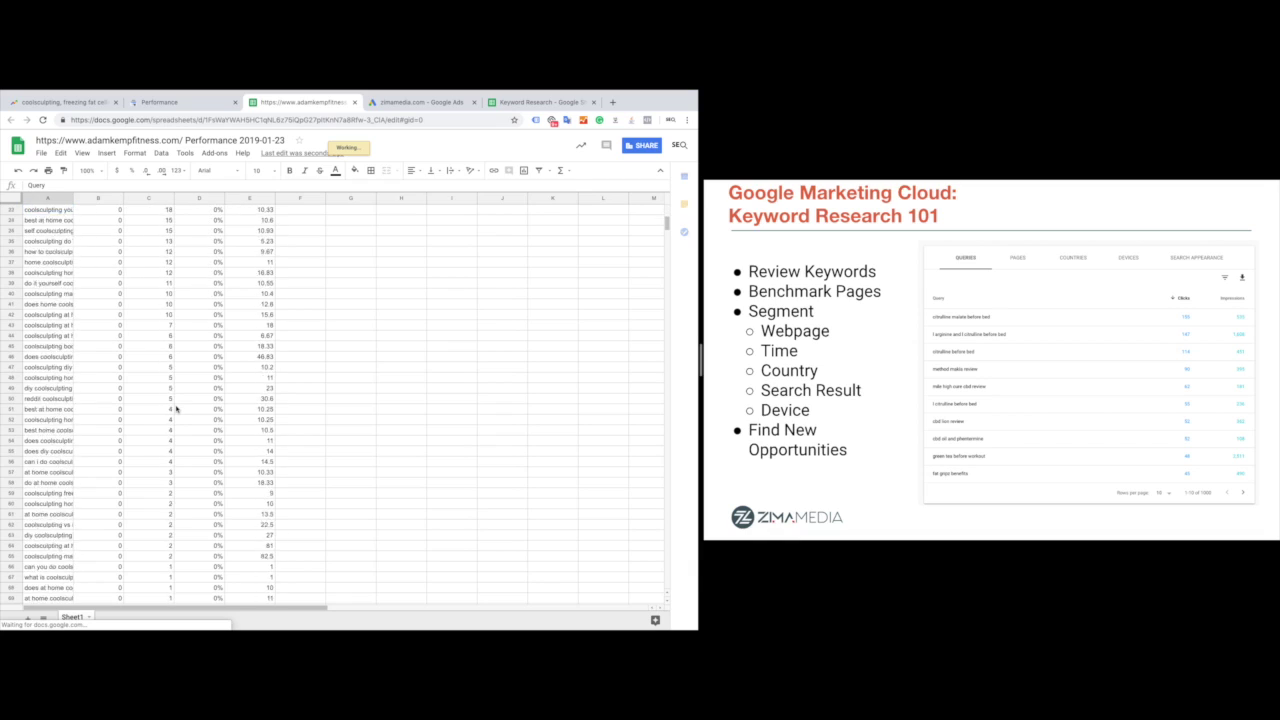
pyautogui.scroll(-4, 177, 409)
pyautogui.keyDown('shift'); pyautogui.click(264, 392); pyautogui.keyUp('shift')
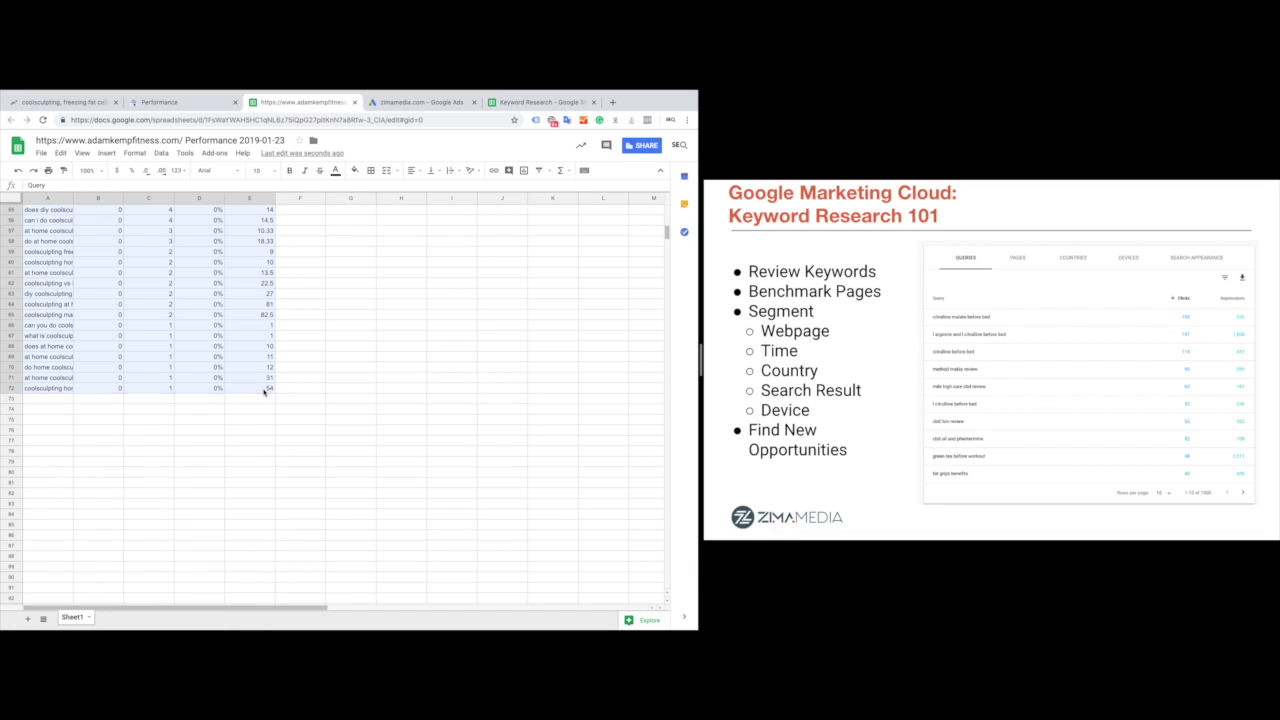
# Step: Add a new sheet named 'Google Searhc Console Keywords - USA' in Keyword Research
pyautogui.click(528, 104)
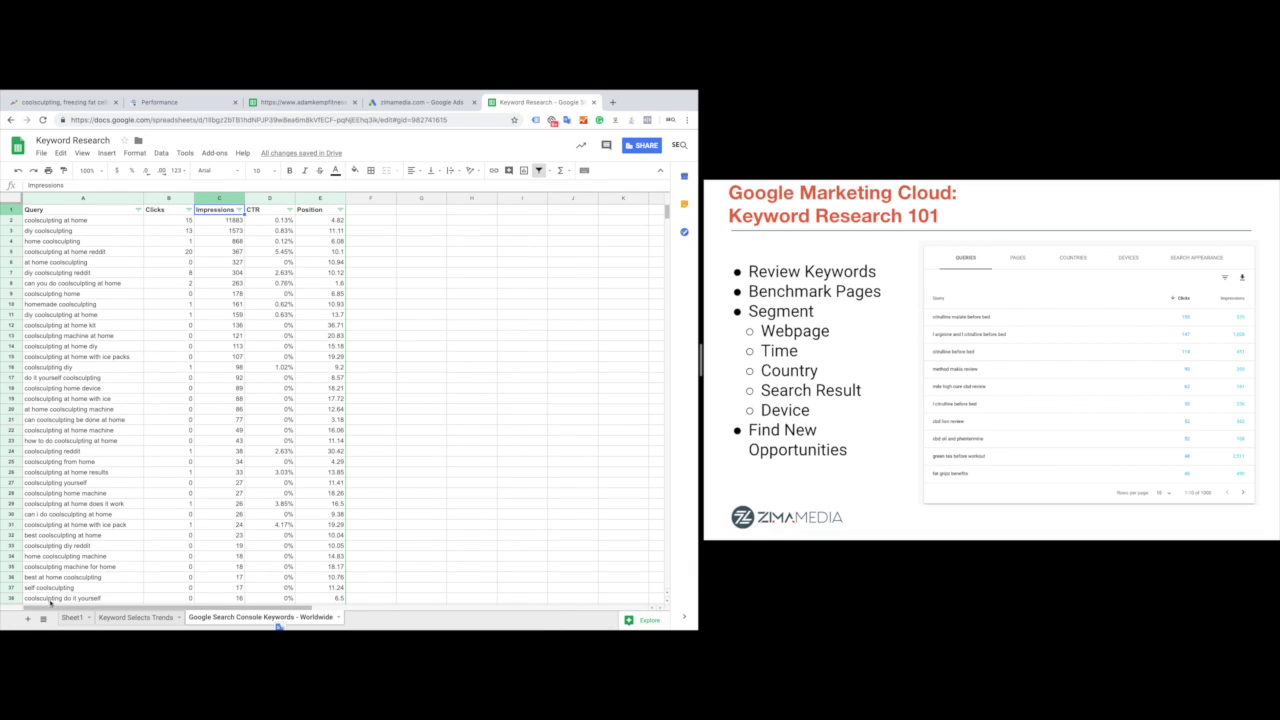
pyautogui.click(28, 618)
pyautogui.doubleClick(358, 617)
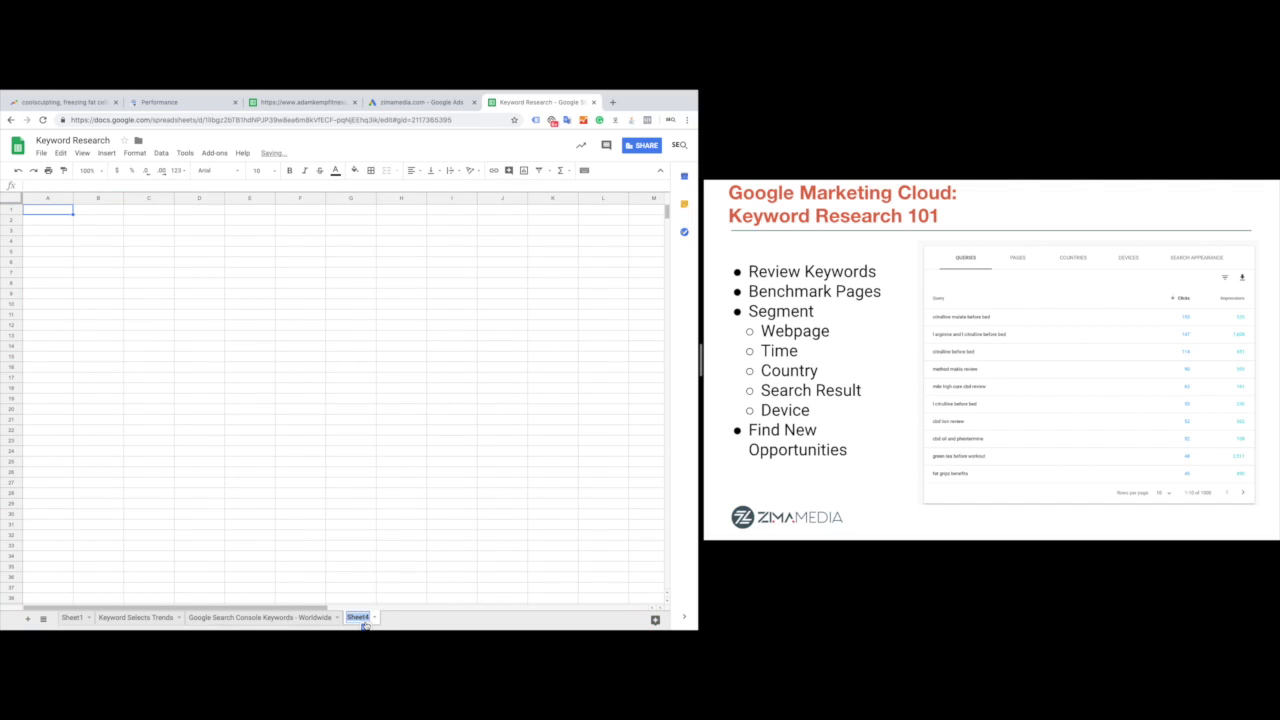
pyautogui.write('Google Searhc Console')
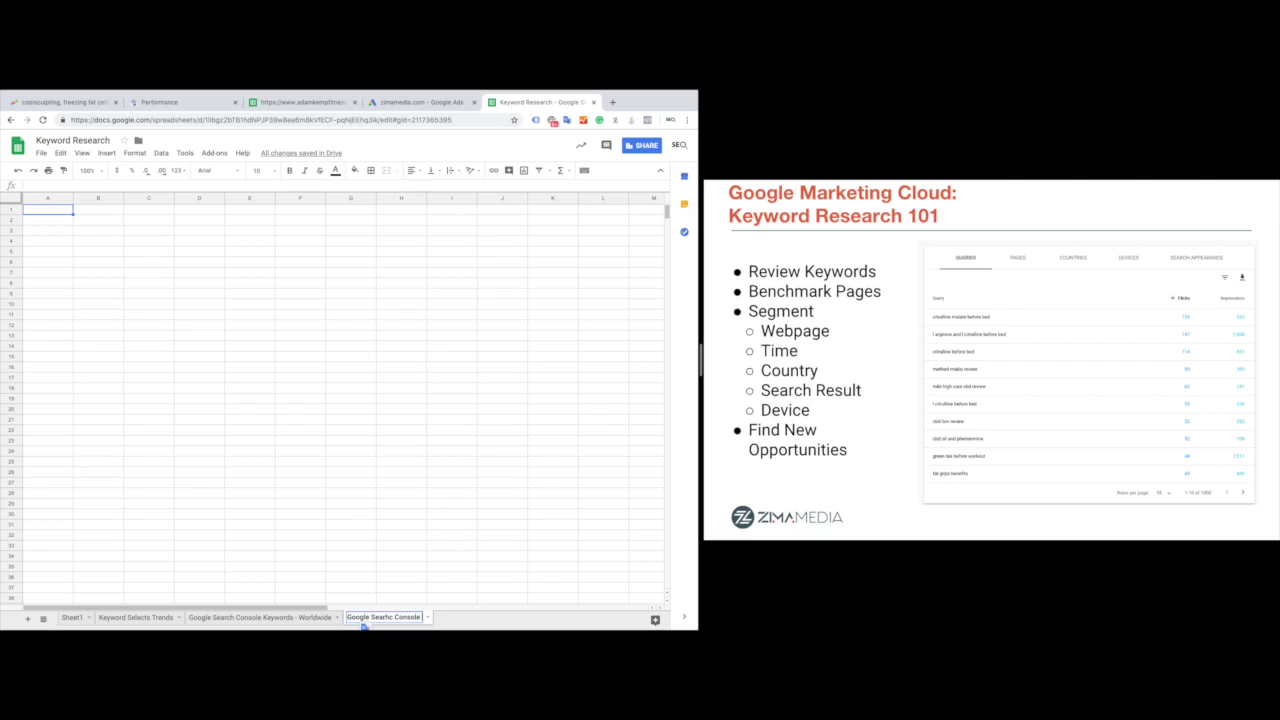
pyautogui.write(' Keywords - USA')
pyautogui.press('Return')
# Step: Paste the US query data, sort it by Impressions Z→A and widen column A
pyautogui.hotkey('ctrl', 'v')
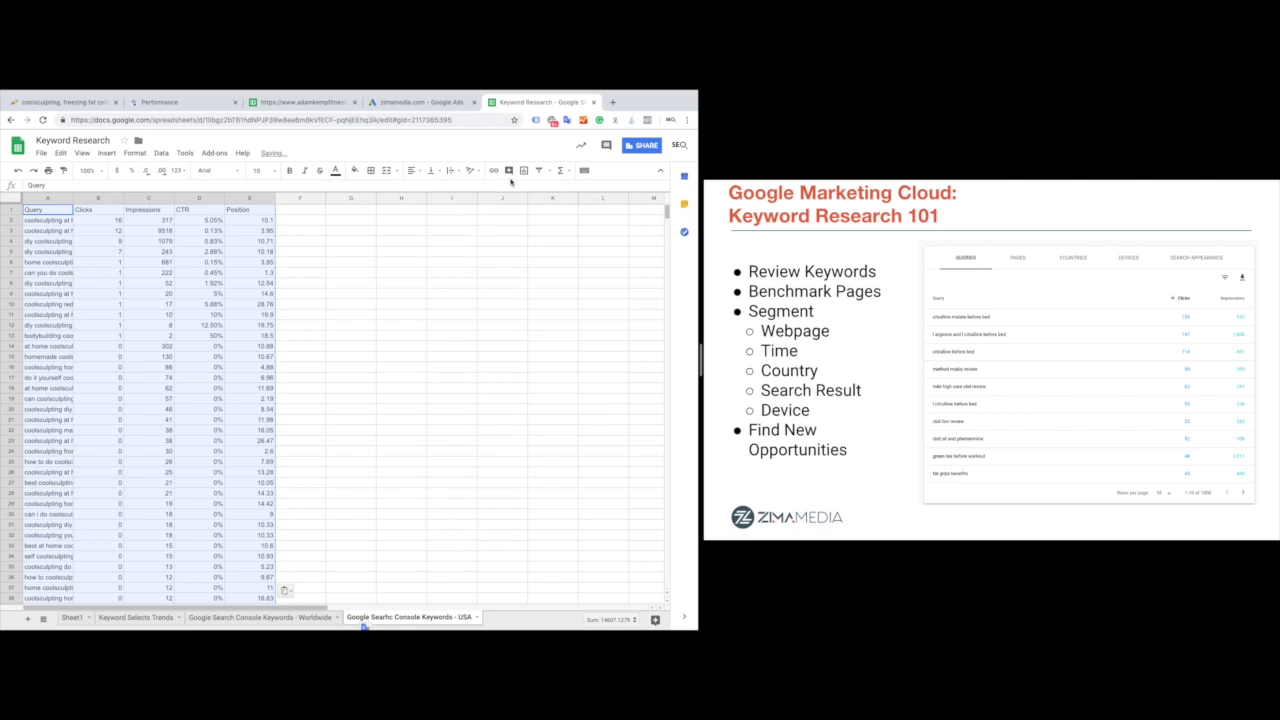
pyautogui.click(539, 170)
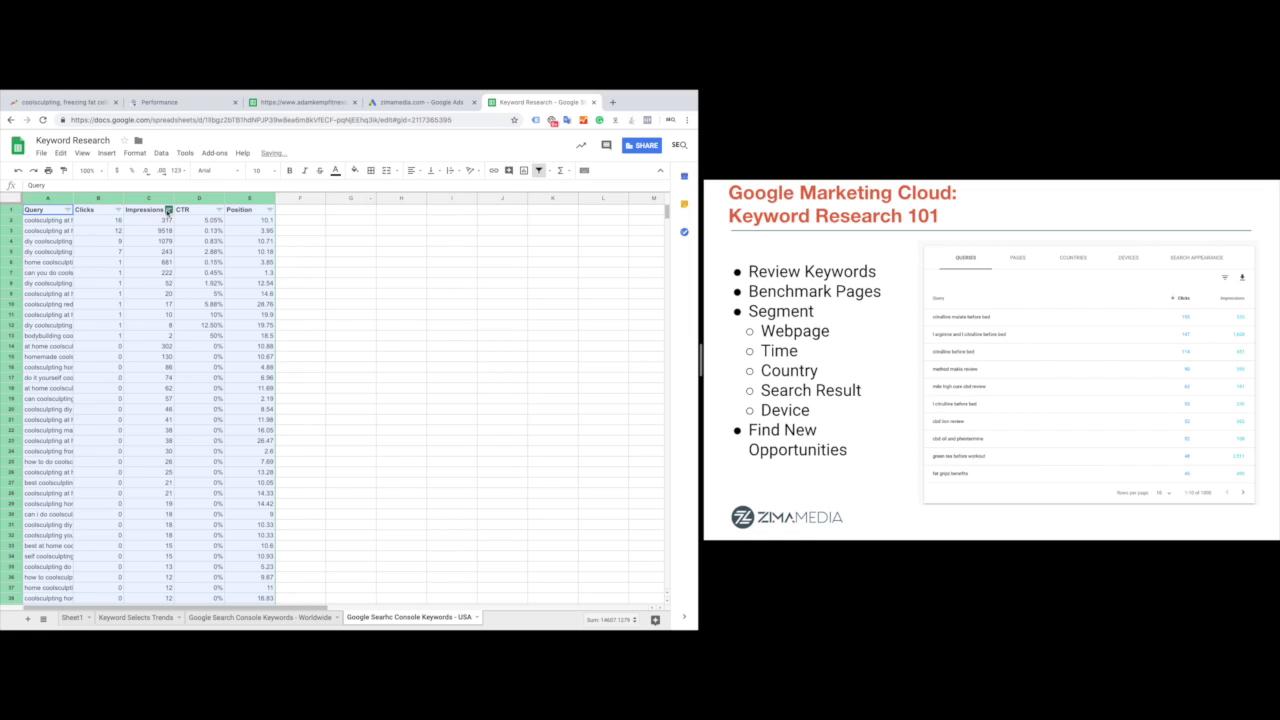
pyautogui.click(168, 209)
pyautogui.click(139, 246)
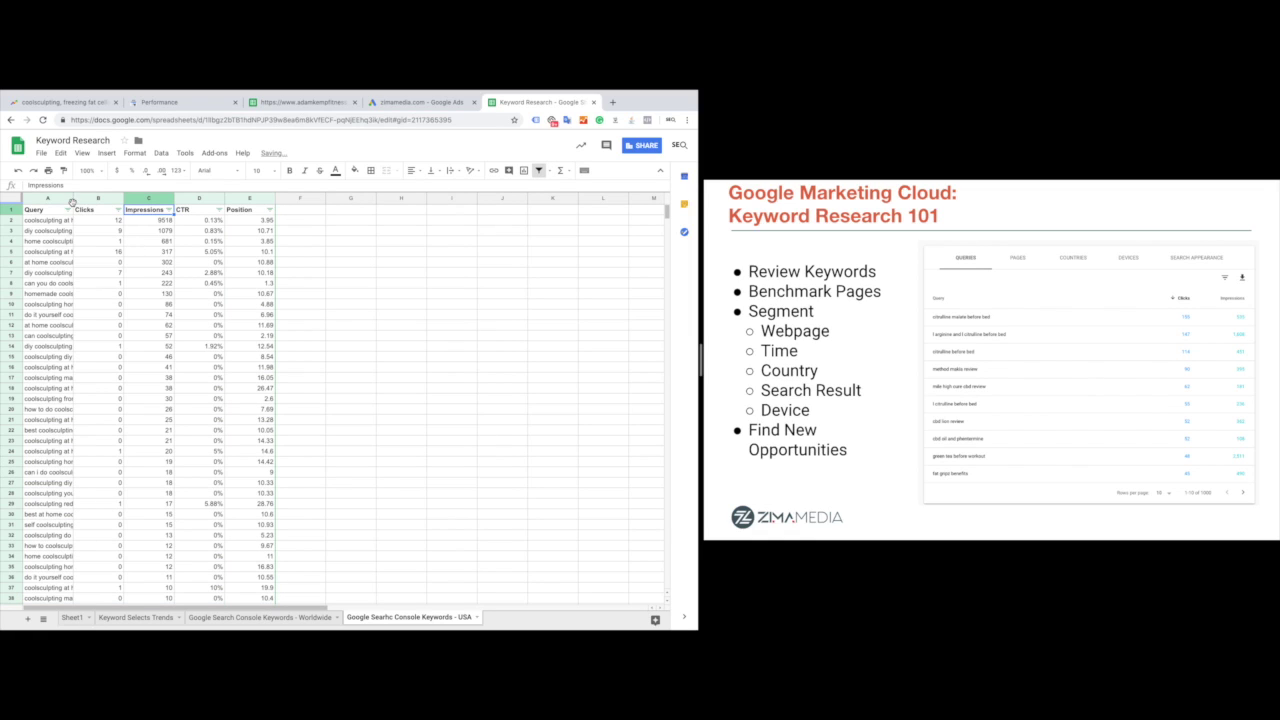
pyautogui.moveTo(73, 203); pyautogui.dragTo(162, 199)
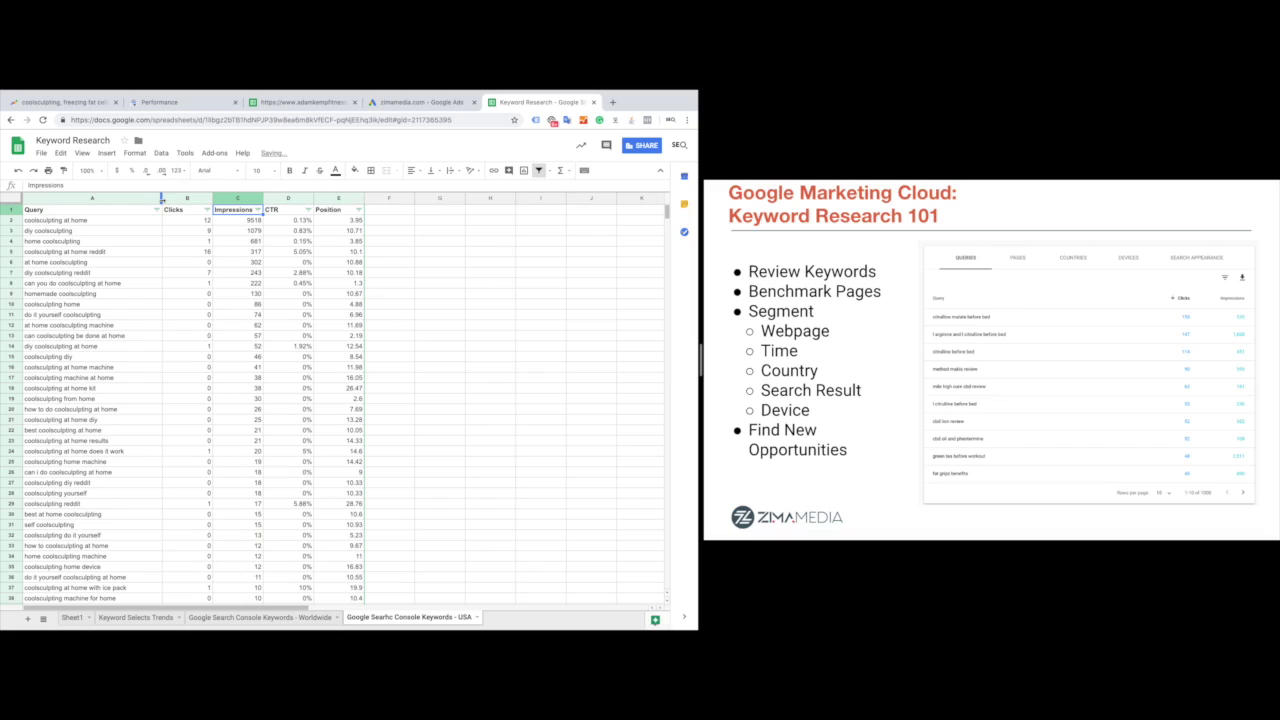
# Step: Review top USA queries like coolsculpting at home (9518 impressions, 0.13% CTR), then select F1
pyautogui.click(246, 227)
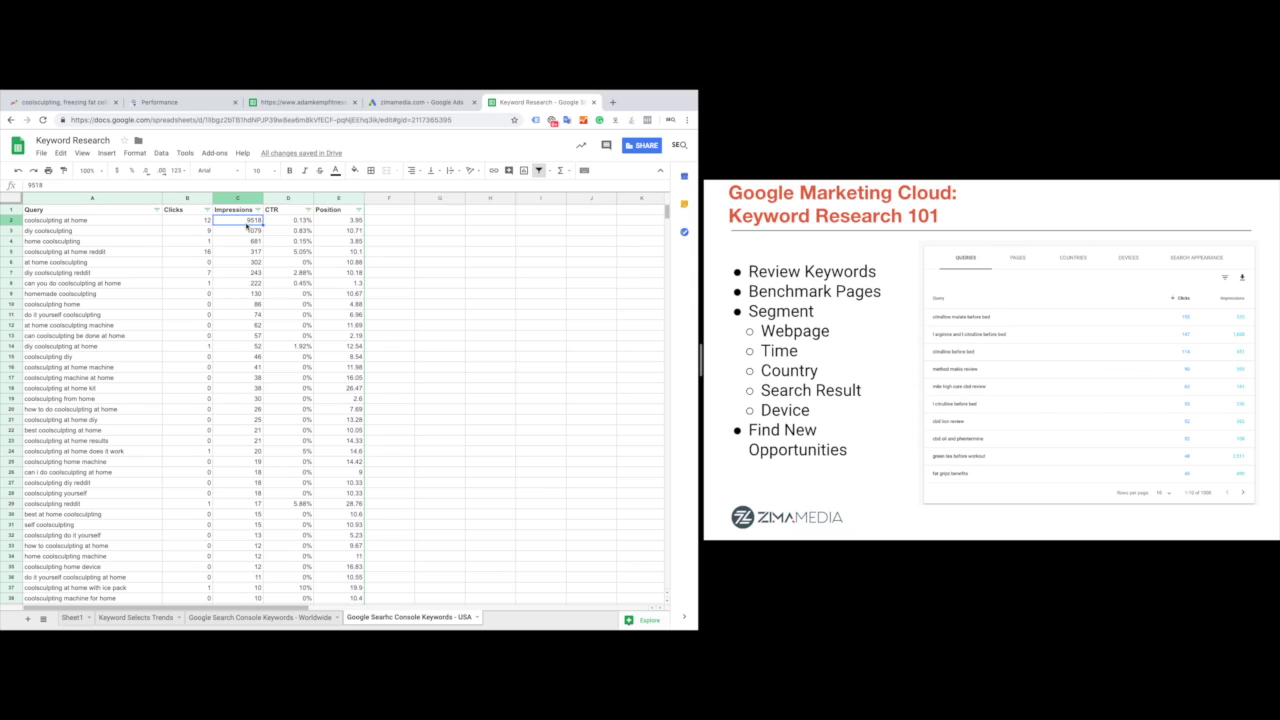
pyautogui.click(306, 221)
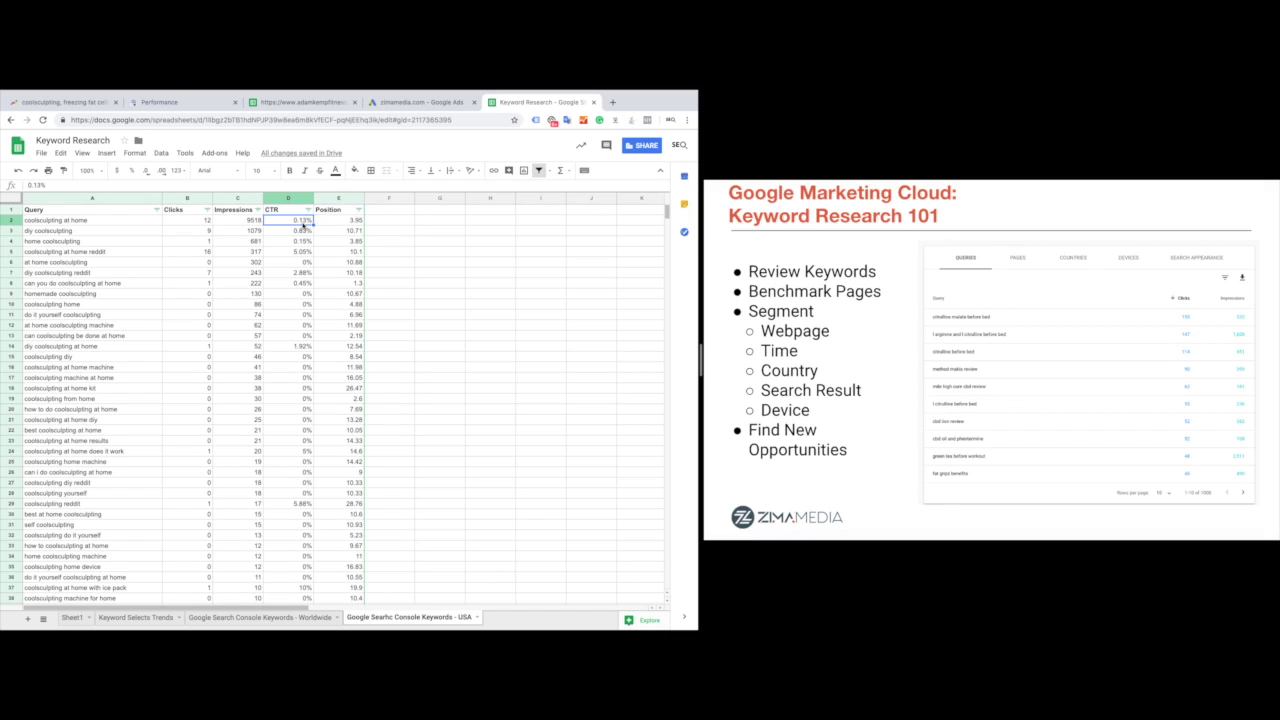
pyautogui.click(99, 222)
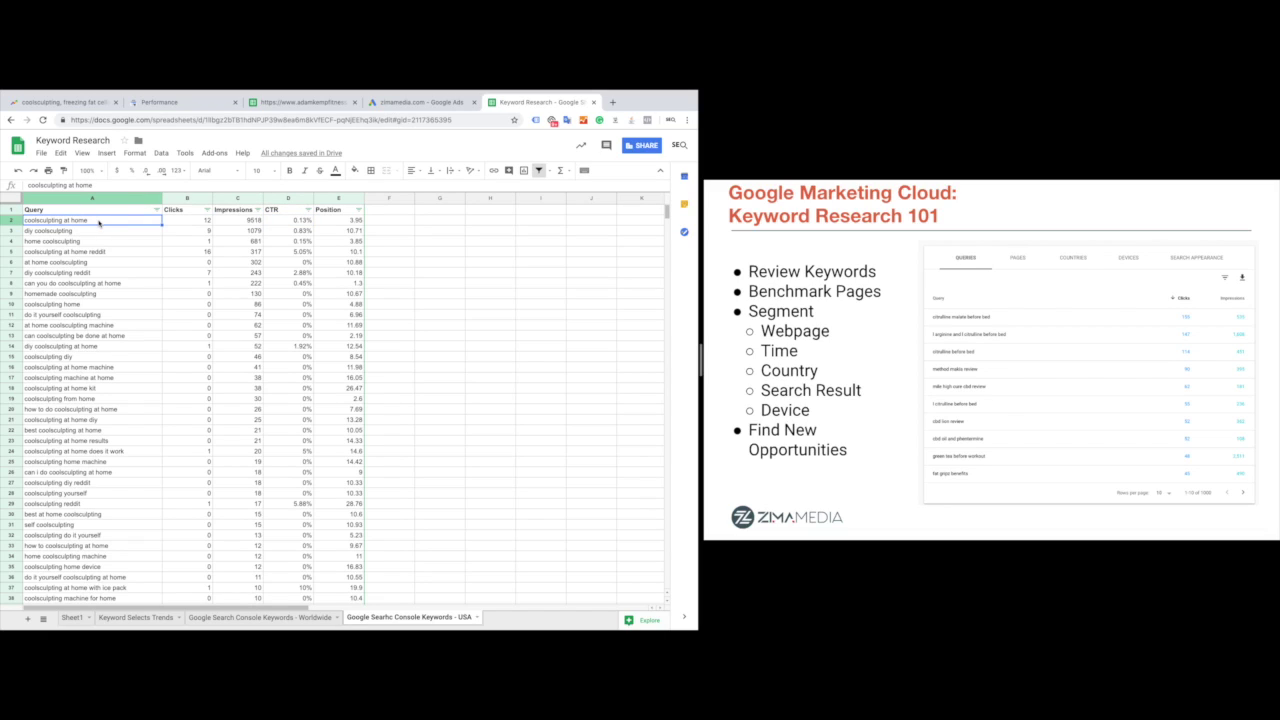
pyautogui.click(245, 221)
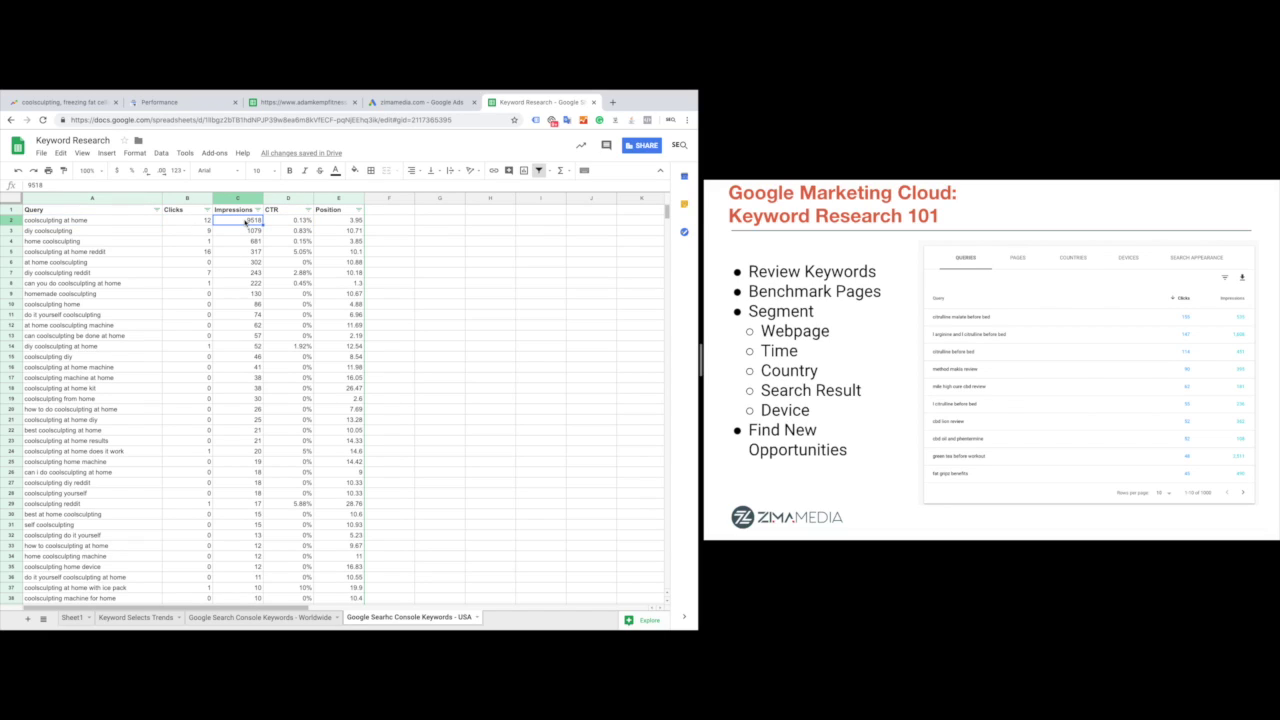
pyautogui.click(282, 224)
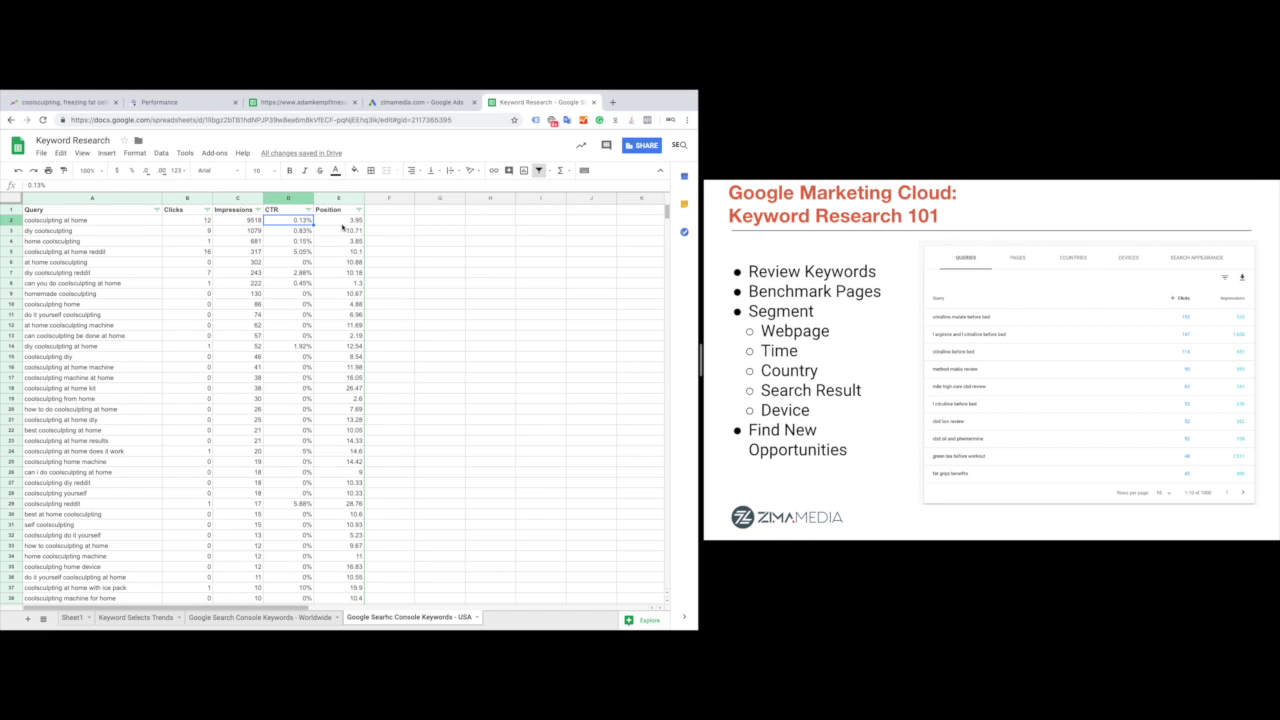
pyautogui.click(97, 222)
pyautogui.moveTo(97, 230); pyautogui.dragTo(95, 528)
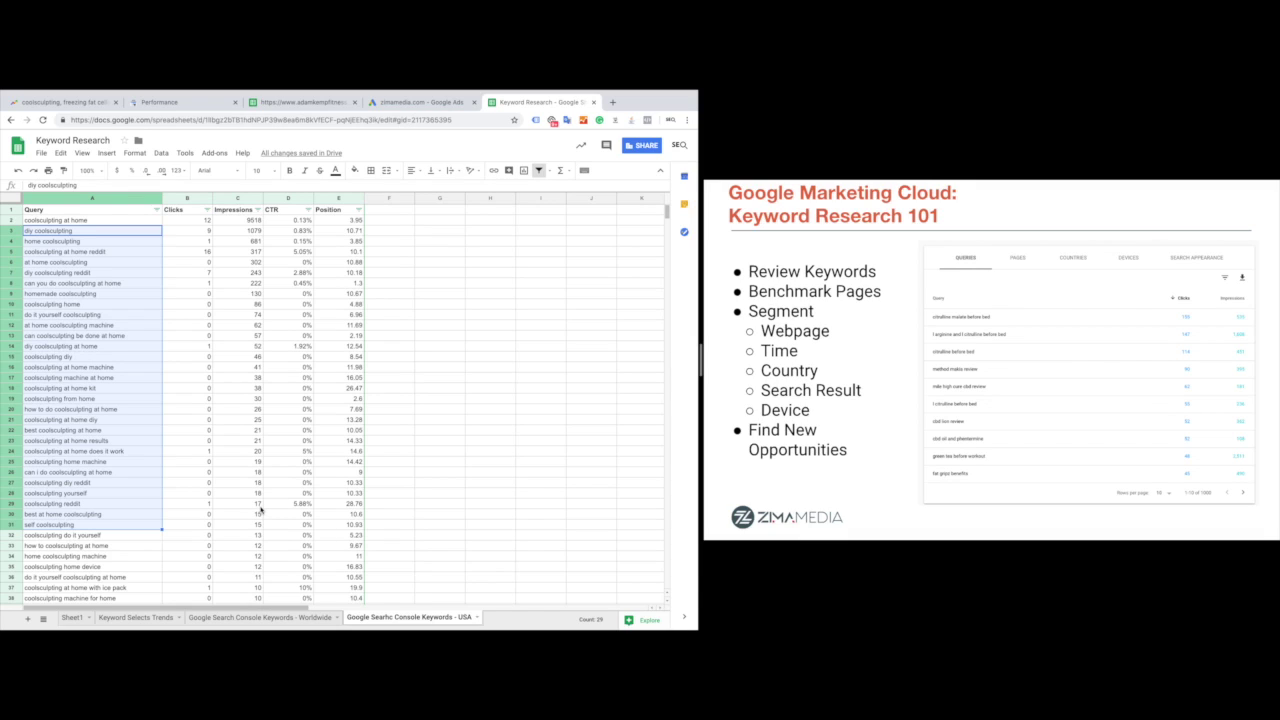
pyautogui.click(75, 399)
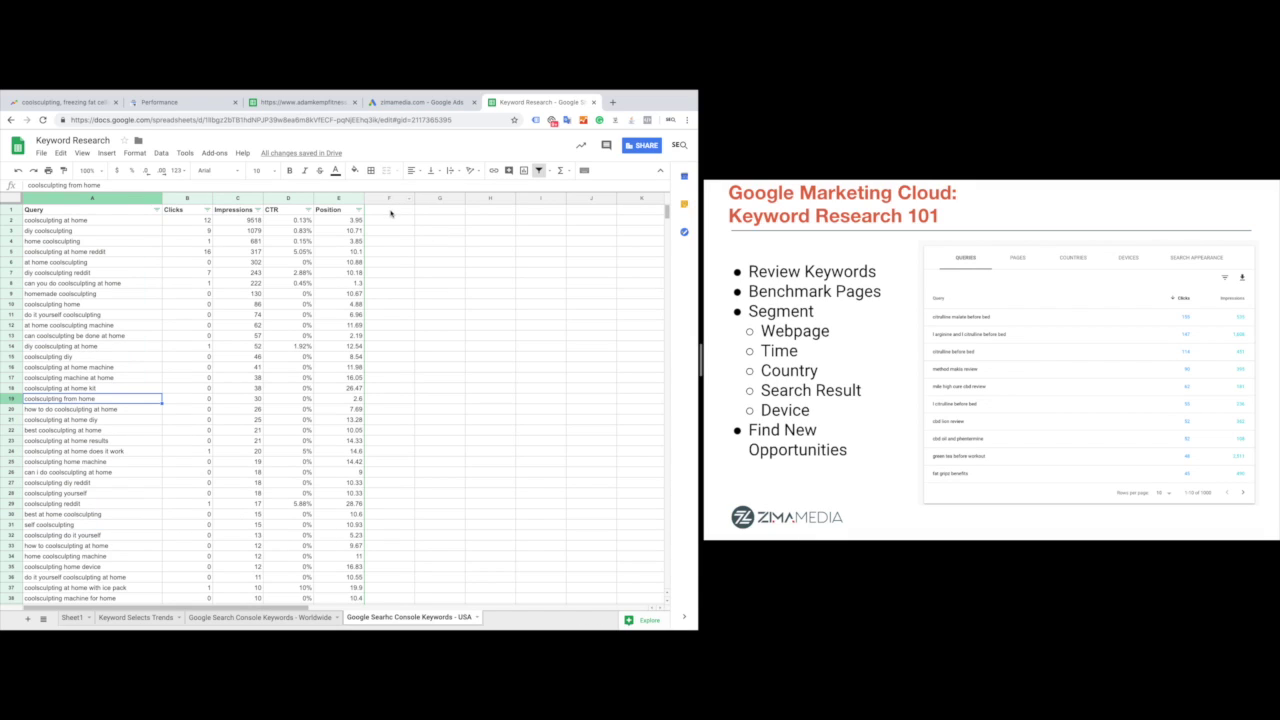
pyautogui.click(390, 210)
# Step: Enter 'Select' as the F1 heading and reapply the filter to cover column F
pyautogui.write('Select')
pyautogui.press('Return')
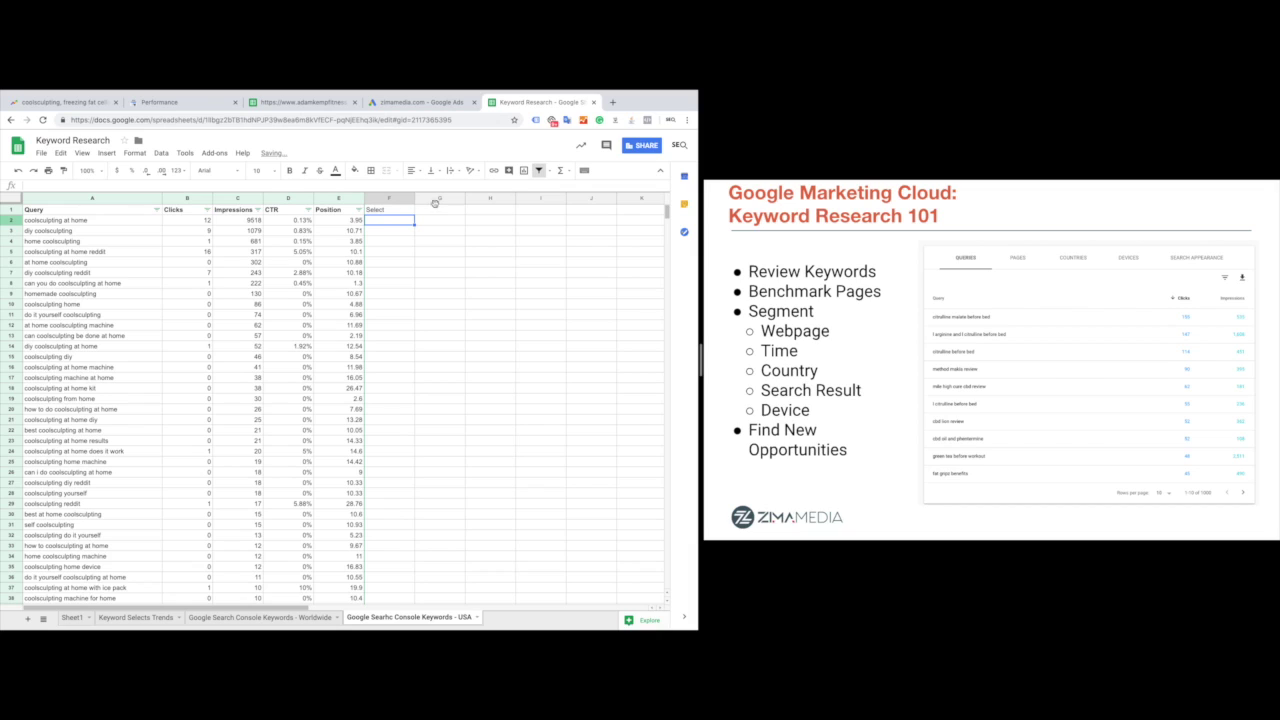
pyautogui.hotkey('ctrl', 'a')
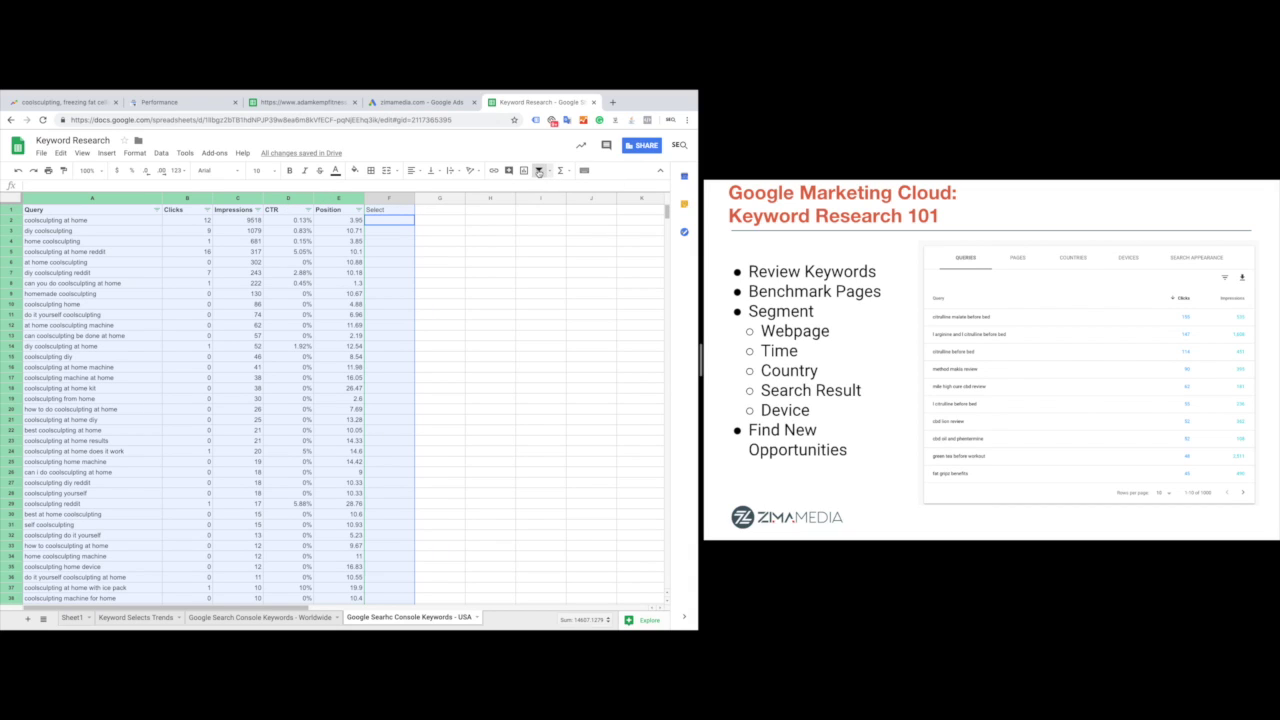
pyautogui.click(538, 170)
pyautogui.click(538, 170)
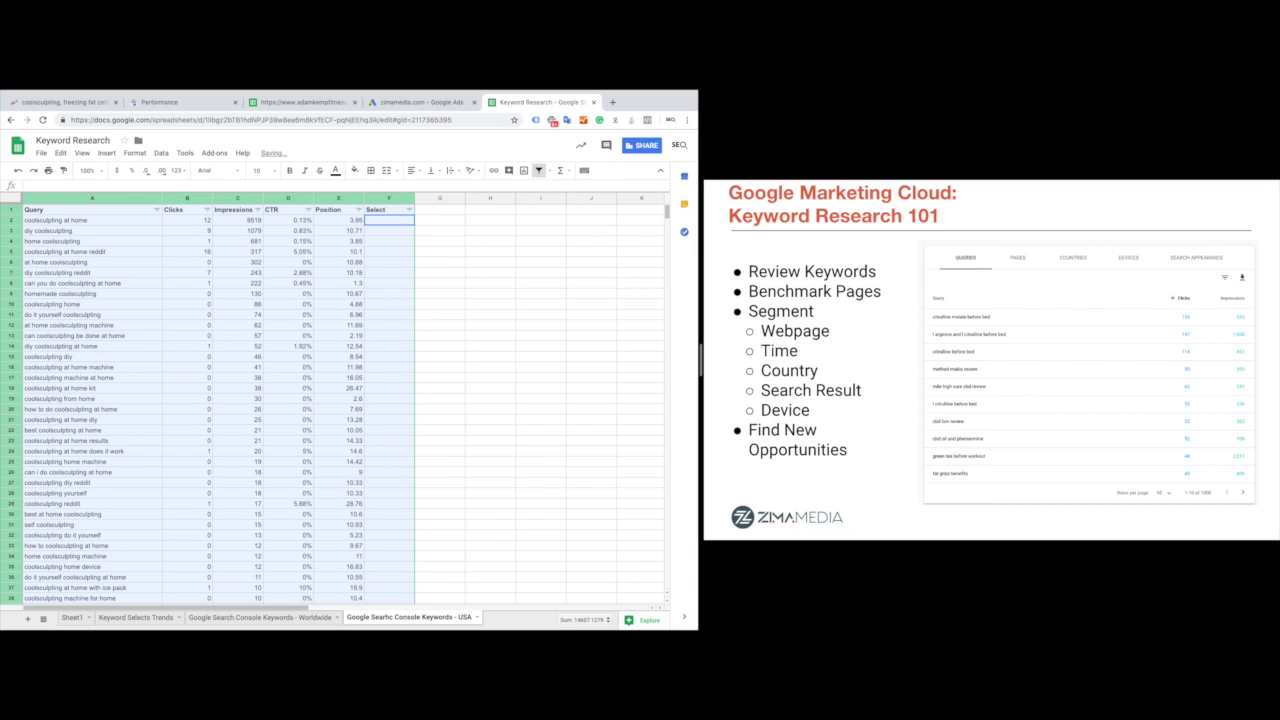
# Step: Mark diy coolsculpting and can you do coolsculpting at home with 1 under Select
pyautogui.click(389, 230)
pyautogui.write('1')
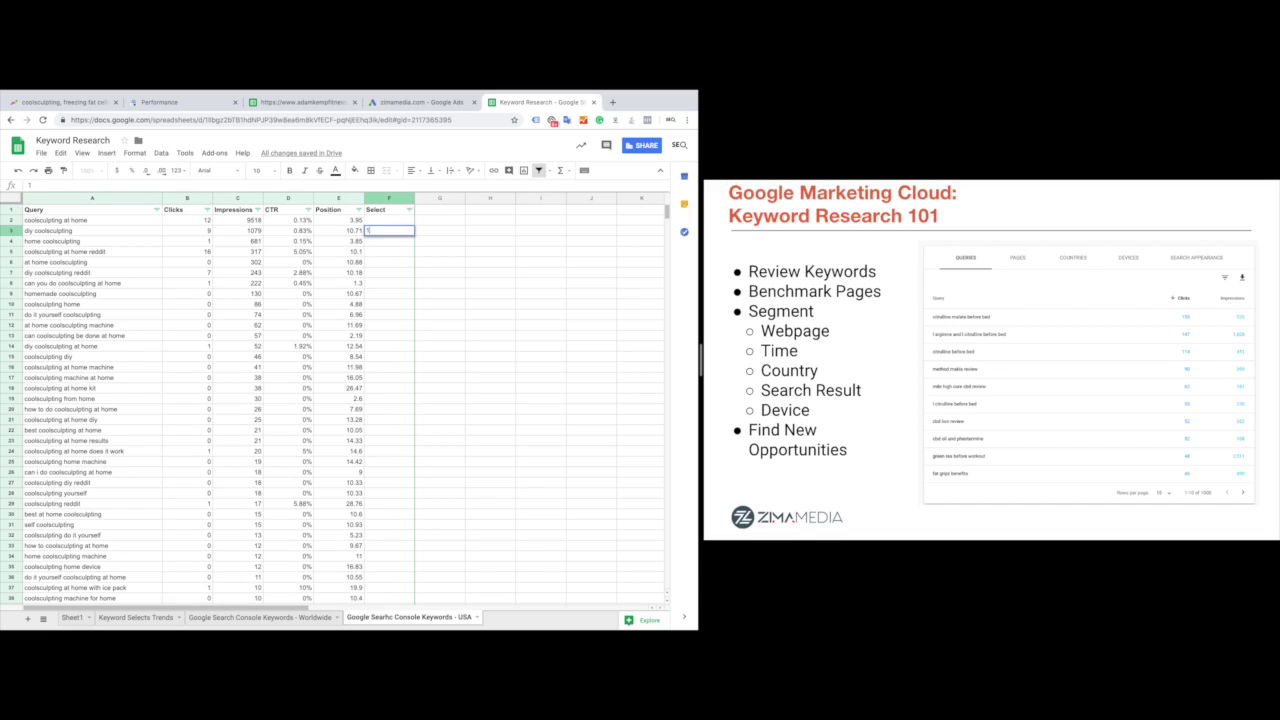
pyautogui.click(389, 251)
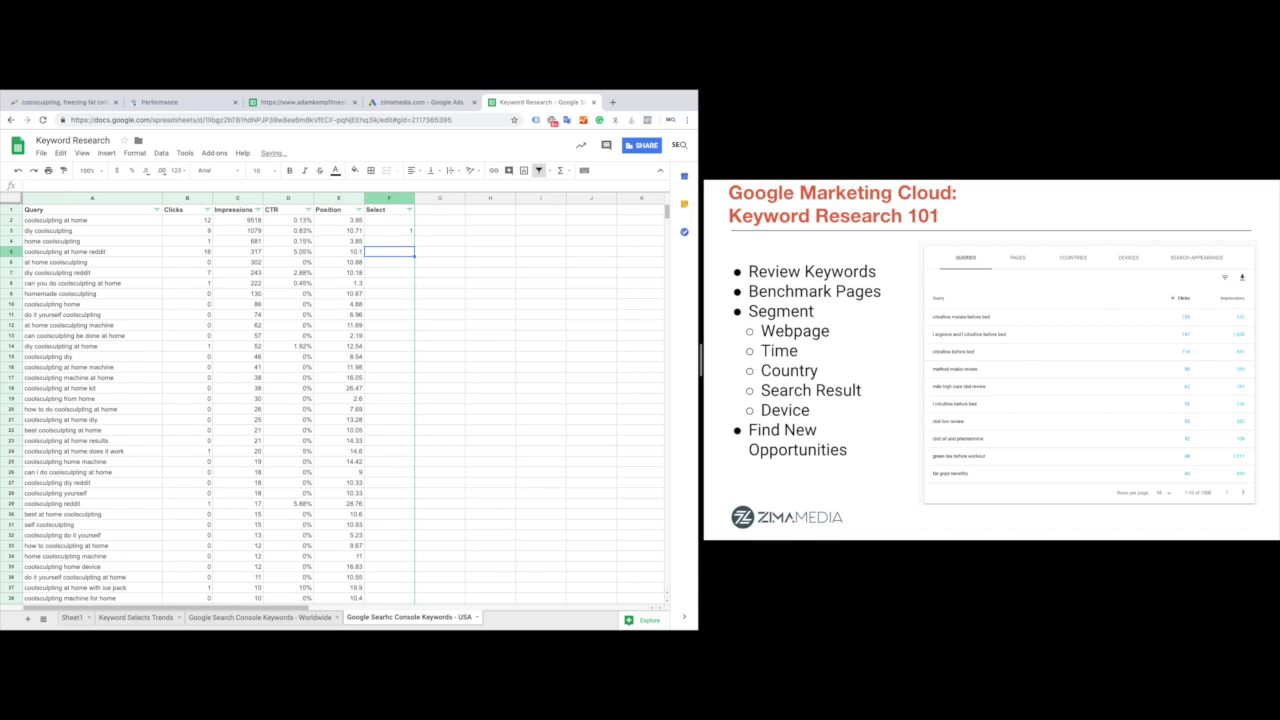
pyautogui.click(389, 262)
pyautogui.click(389, 283)
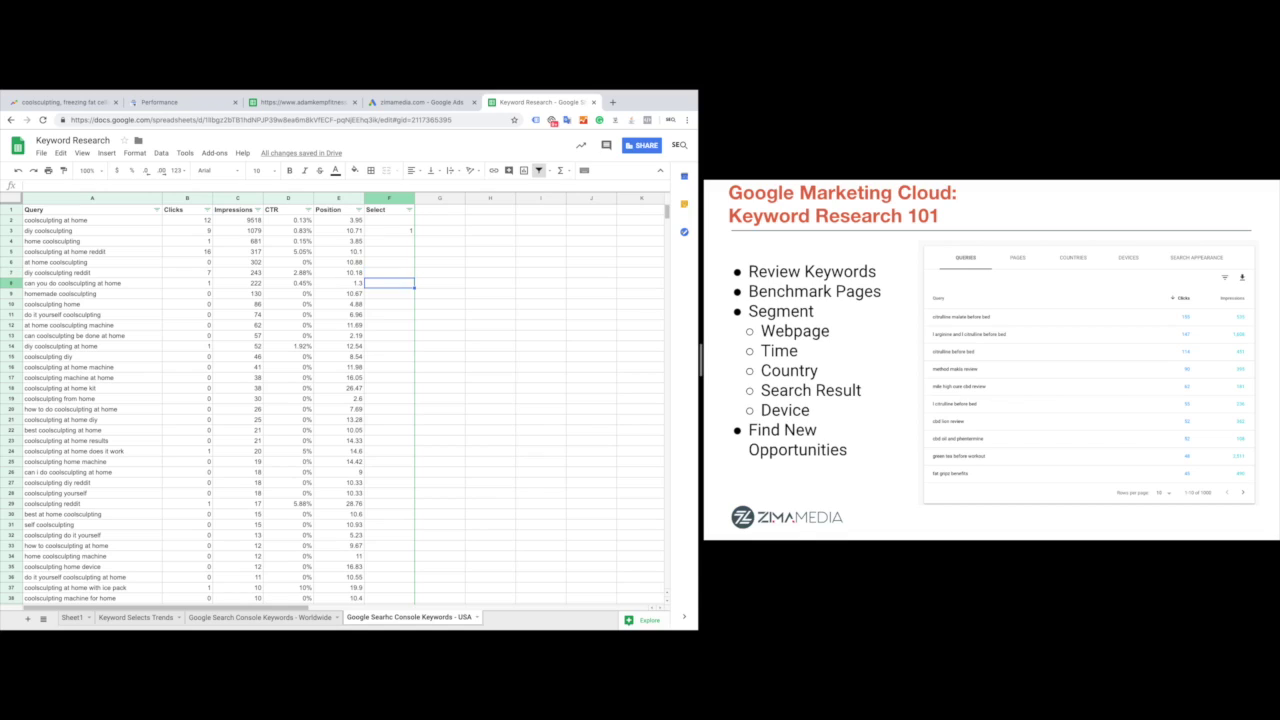
pyautogui.write('1')
pyautogui.press('Return')
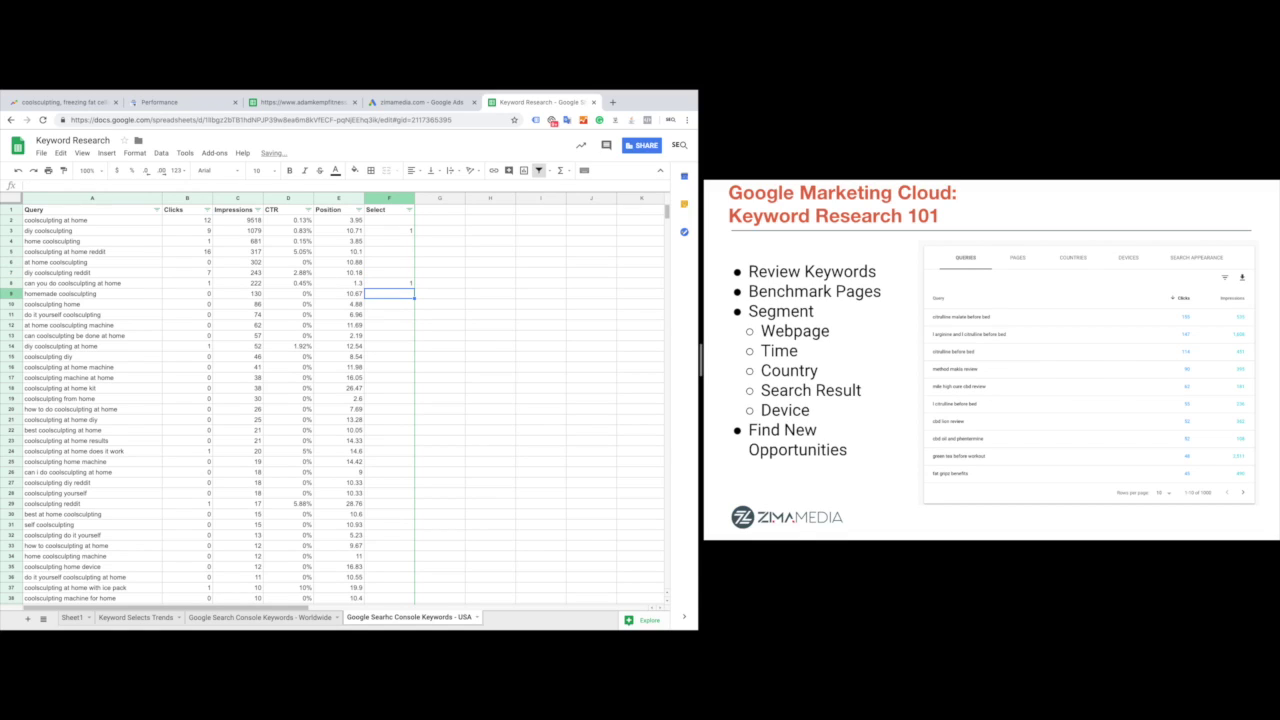
# Step: Mark do it yourself coolsculpting, diy coolsculpting at home and coolsculpting at home machine with 1
pyautogui.click(389, 304)
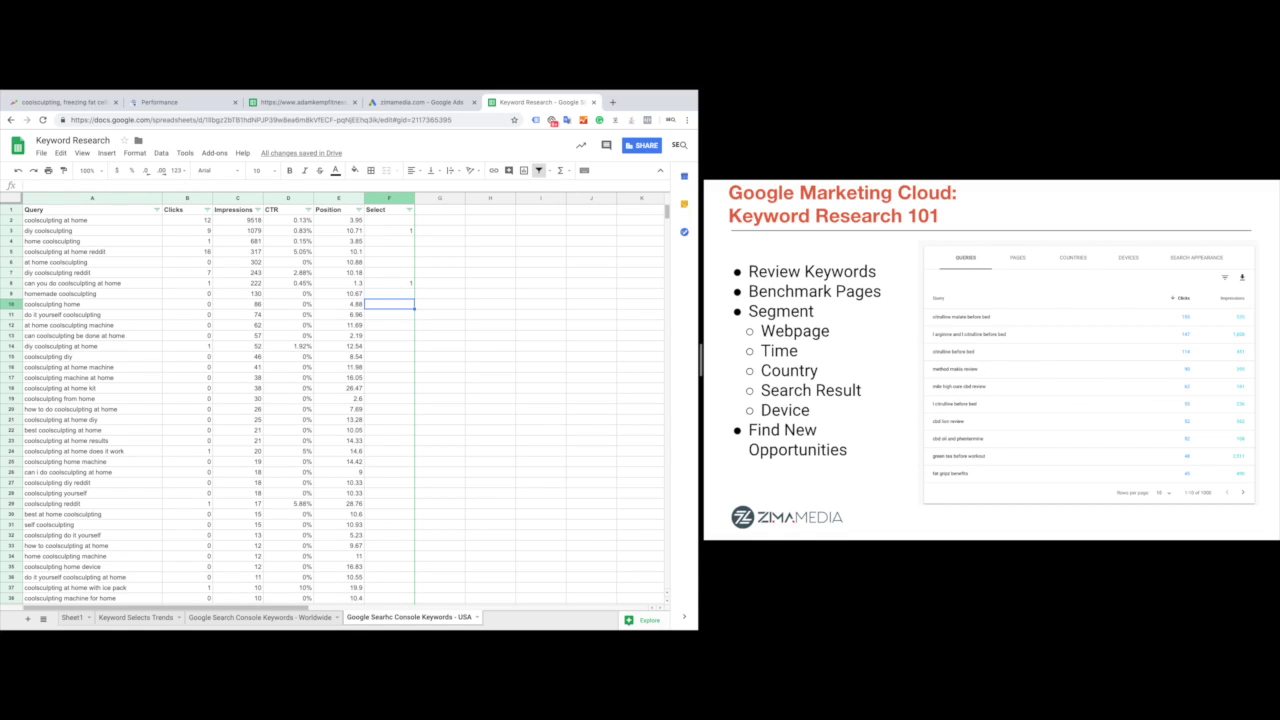
pyautogui.click(389, 314)
pyautogui.write('1')
pyautogui.press('Return')
pyautogui.press('Down')
pyautogui.press('Down')
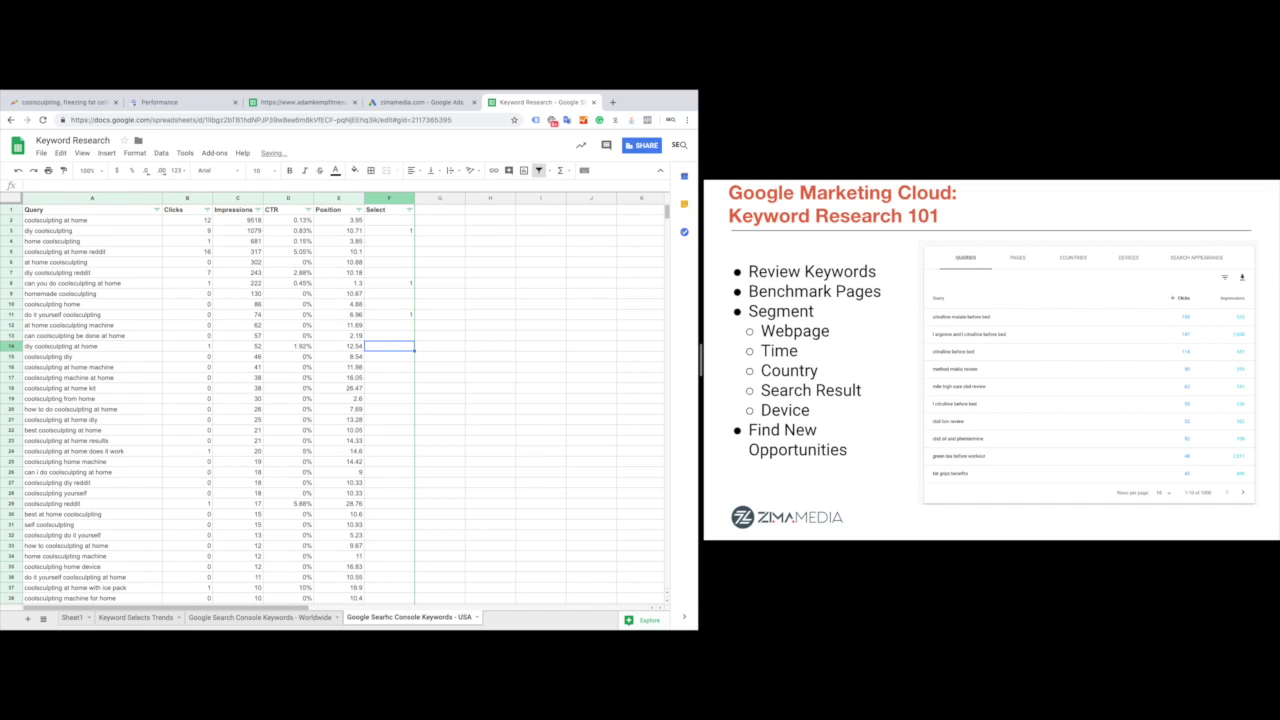
pyautogui.write('1')
pyautogui.press('Return')
pyautogui.press('Down')
pyautogui.write('1')
pyautogui.press('Return')
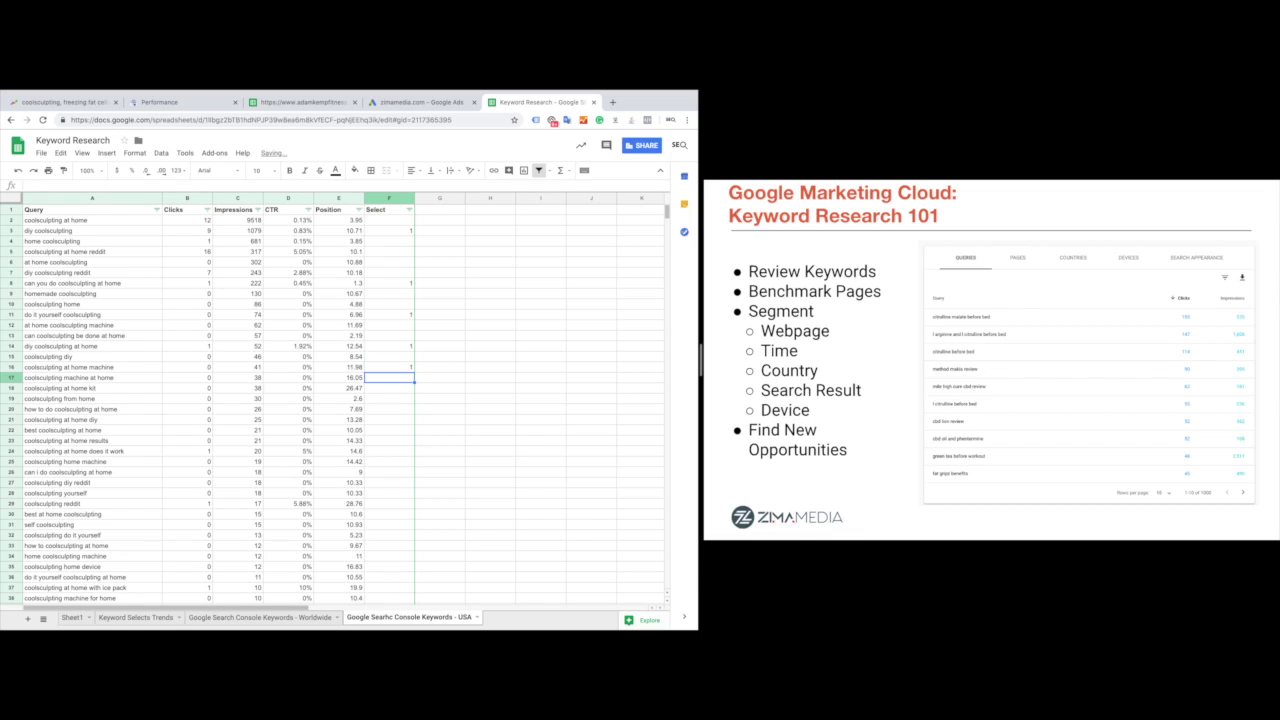
# Step: Sort the Select column Z→A so the five marked keywords come first, checking the other keyword sheets
pyautogui.click(409, 209)
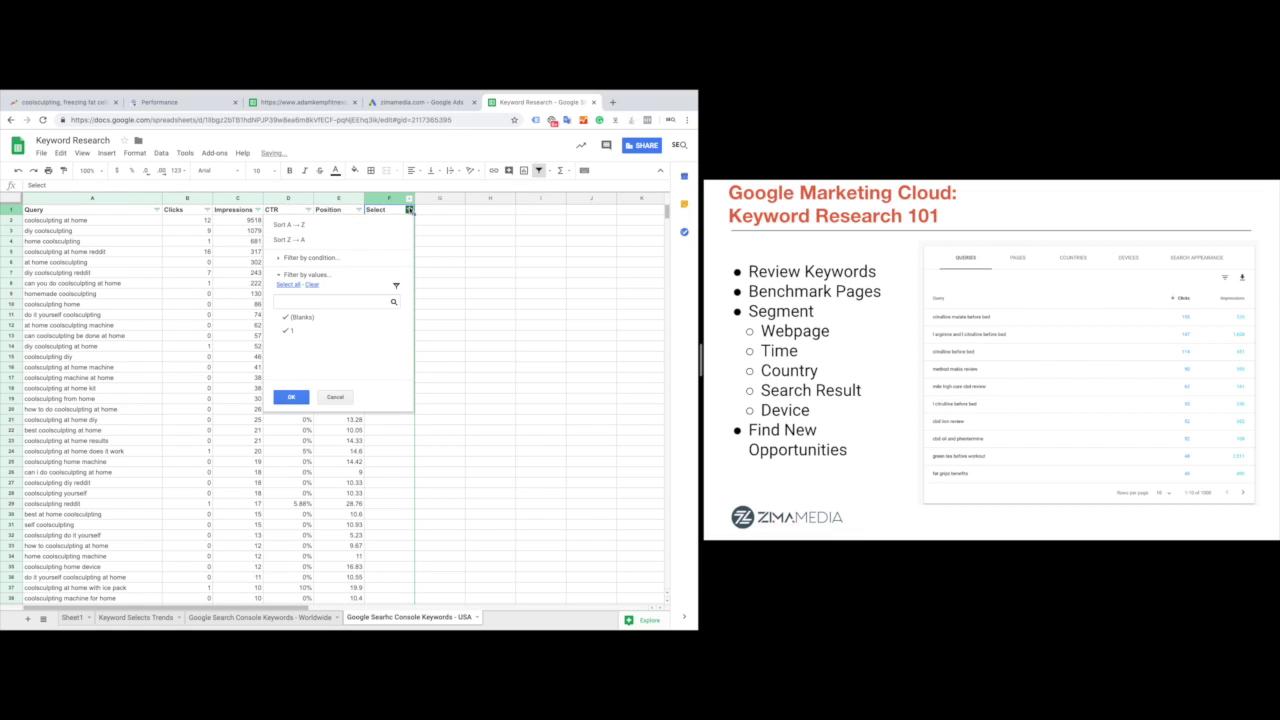
pyautogui.click(350, 246)
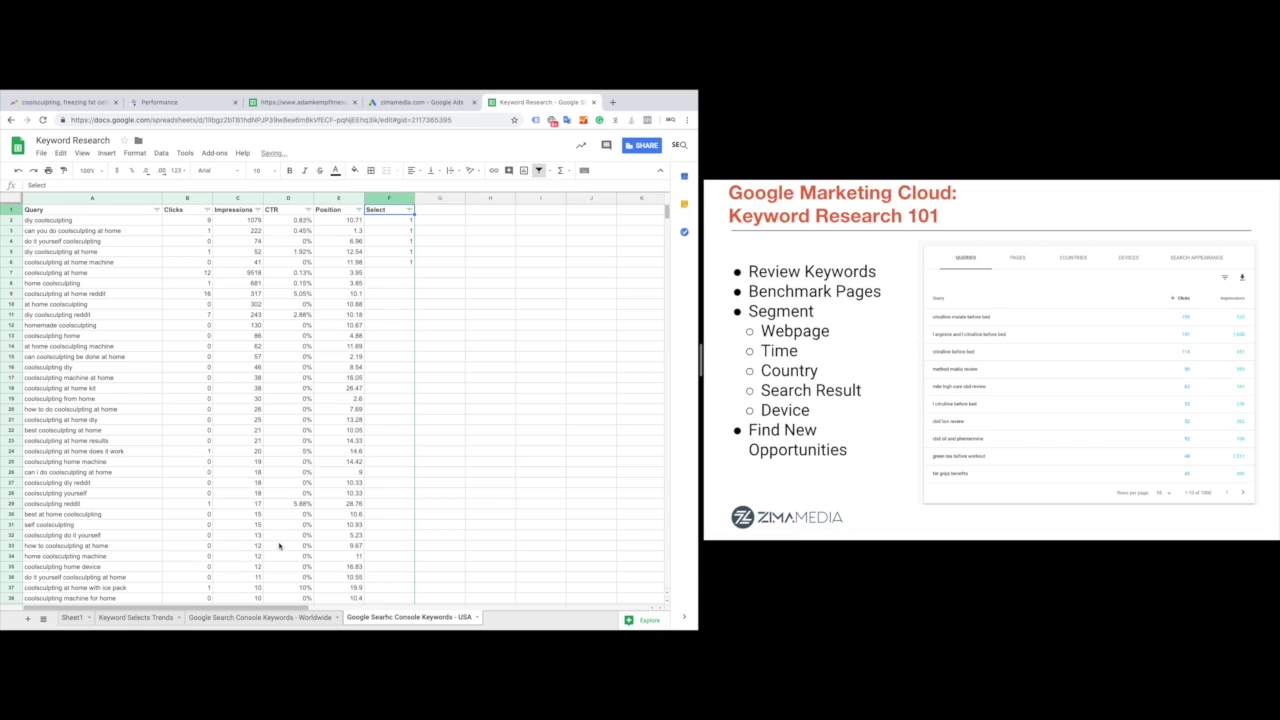
pyautogui.click(130, 617)
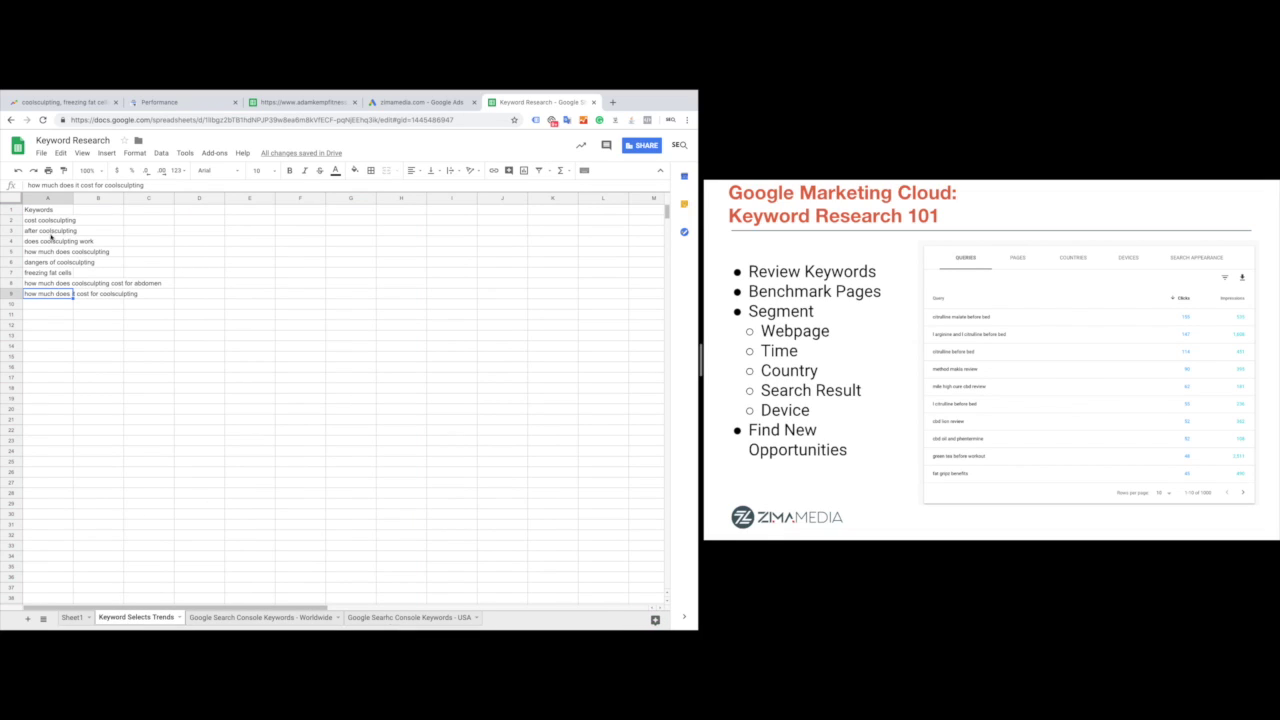
pyautogui.moveTo(49, 219); pyautogui.dragTo(43, 296)
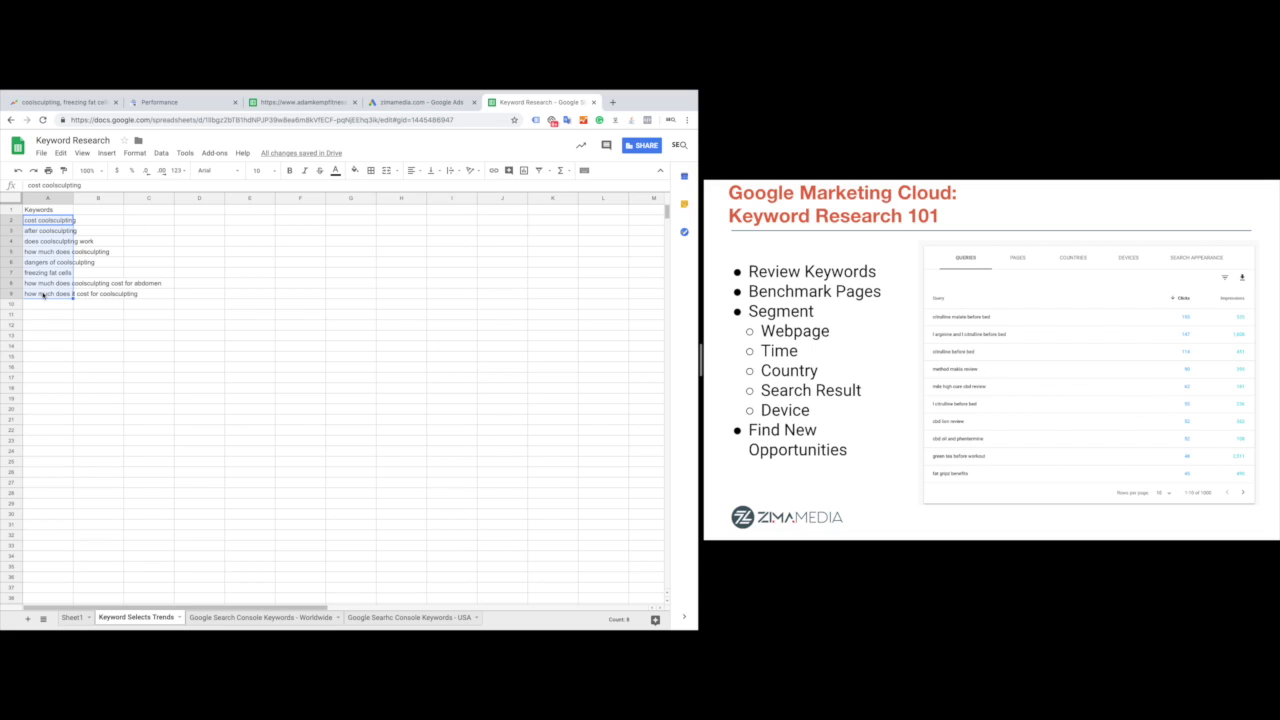
pyautogui.click(300, 617)
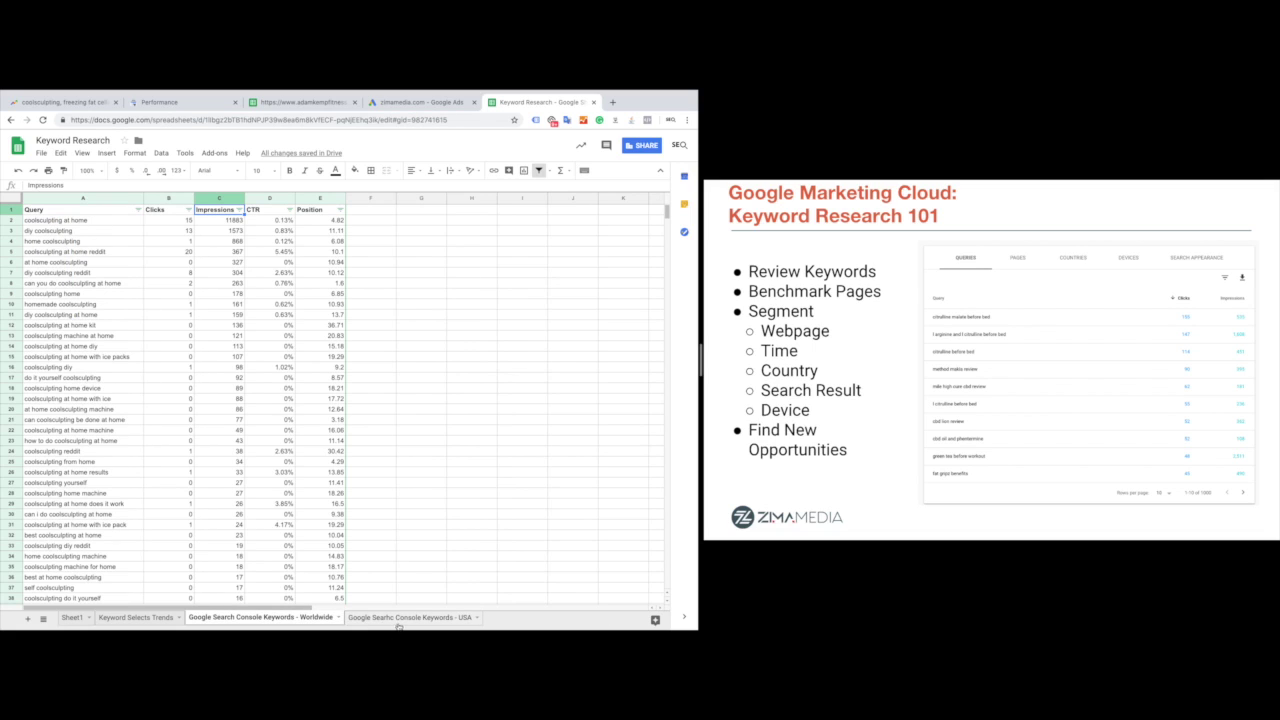
pyautogui.click(402, 624)
# Step: Shade the five marked rows A2:F6 light yellow and copy the diy coolsculpting keyword
pyautogui.moveTo(100, 220); pyautogui.dragTo(397, 266)
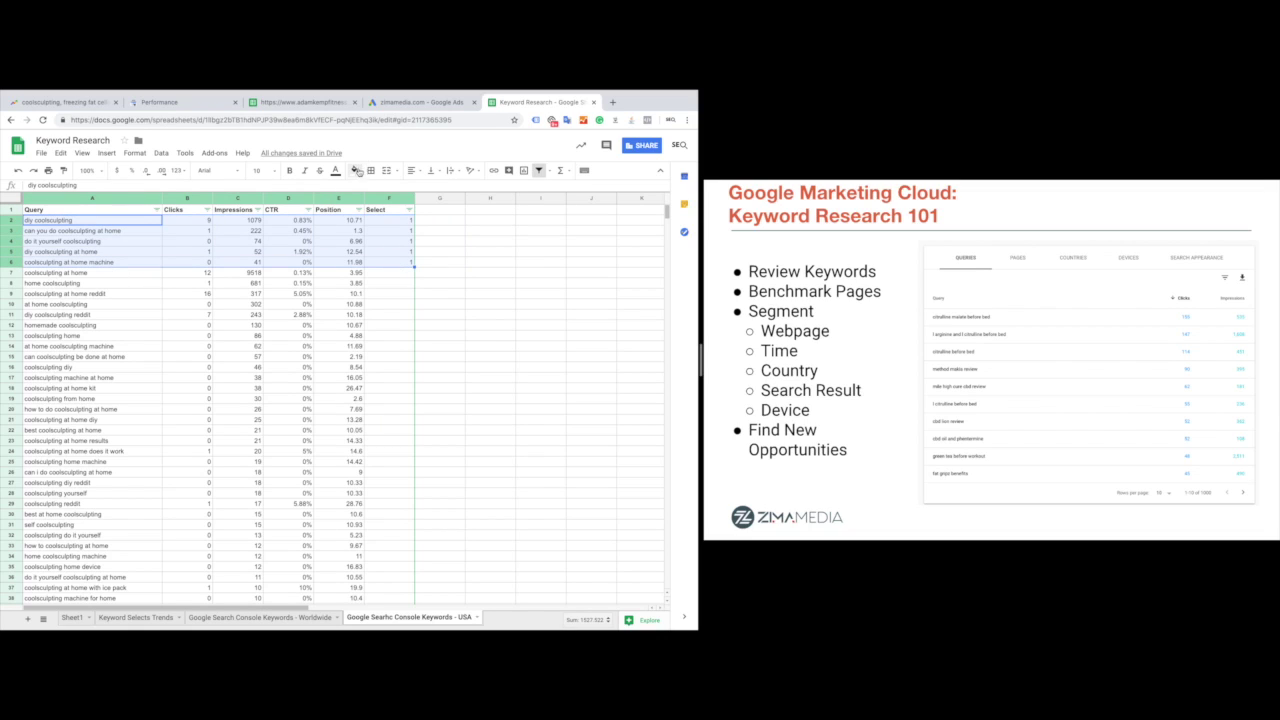
pyautogui.click(355, 170)
pyautogui.click(385, 216)
pyautogui.click(237, 272)
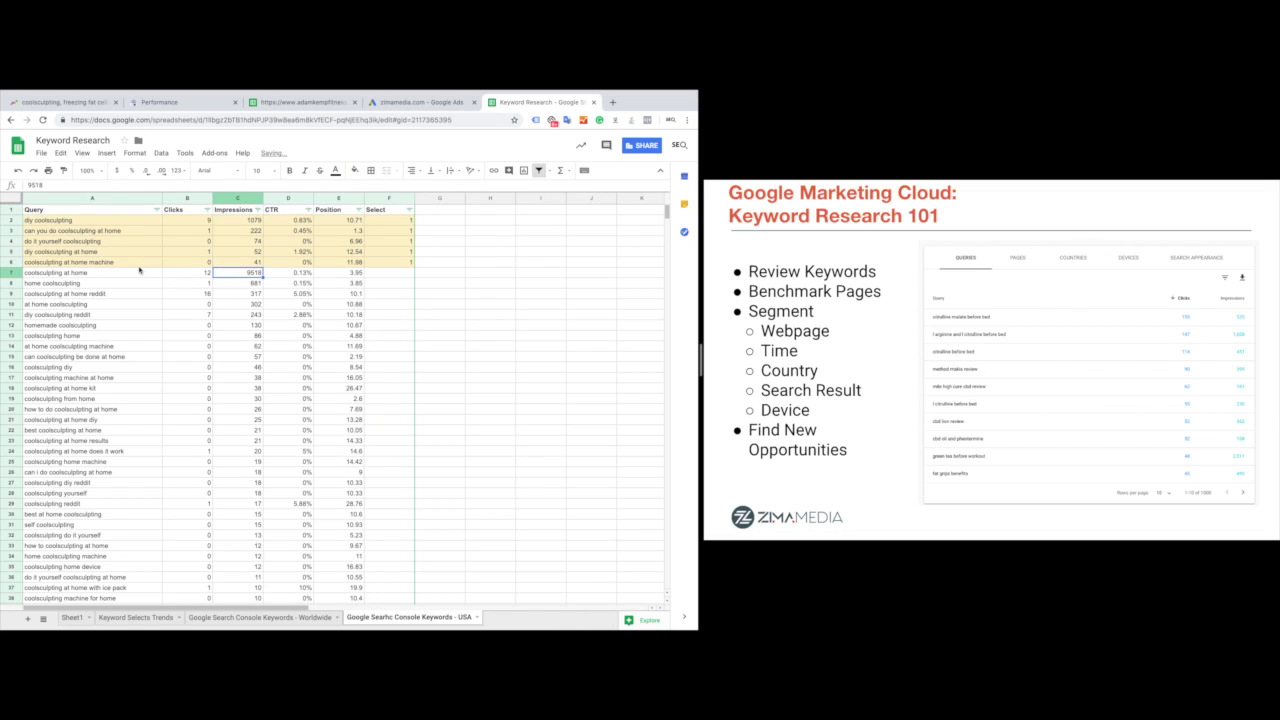
pyautogui.click(54, 222)
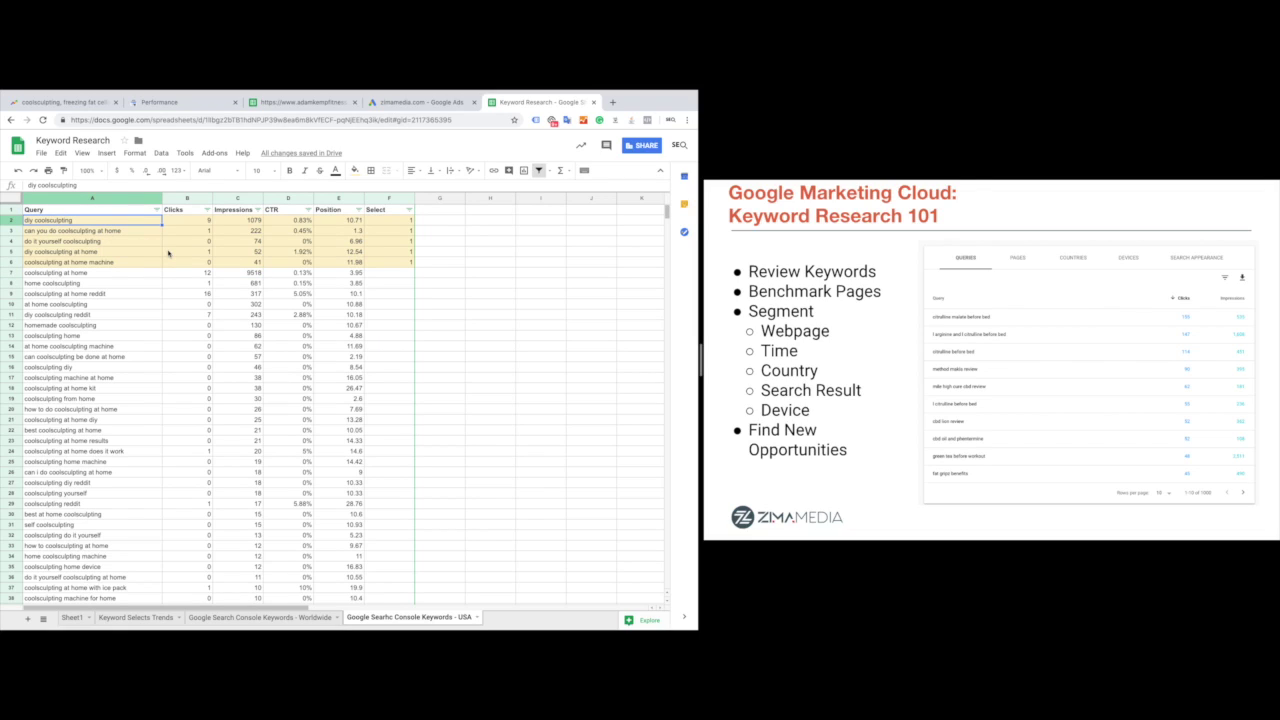
pyautogui.hotkey('ctrl', 'c')
pyautogui.click(353, 102)
# Step: Enter 'diy coolsculpting' as the keyword in Keyword Planner's Find new keywords box
pyautogui.click(462, 102)
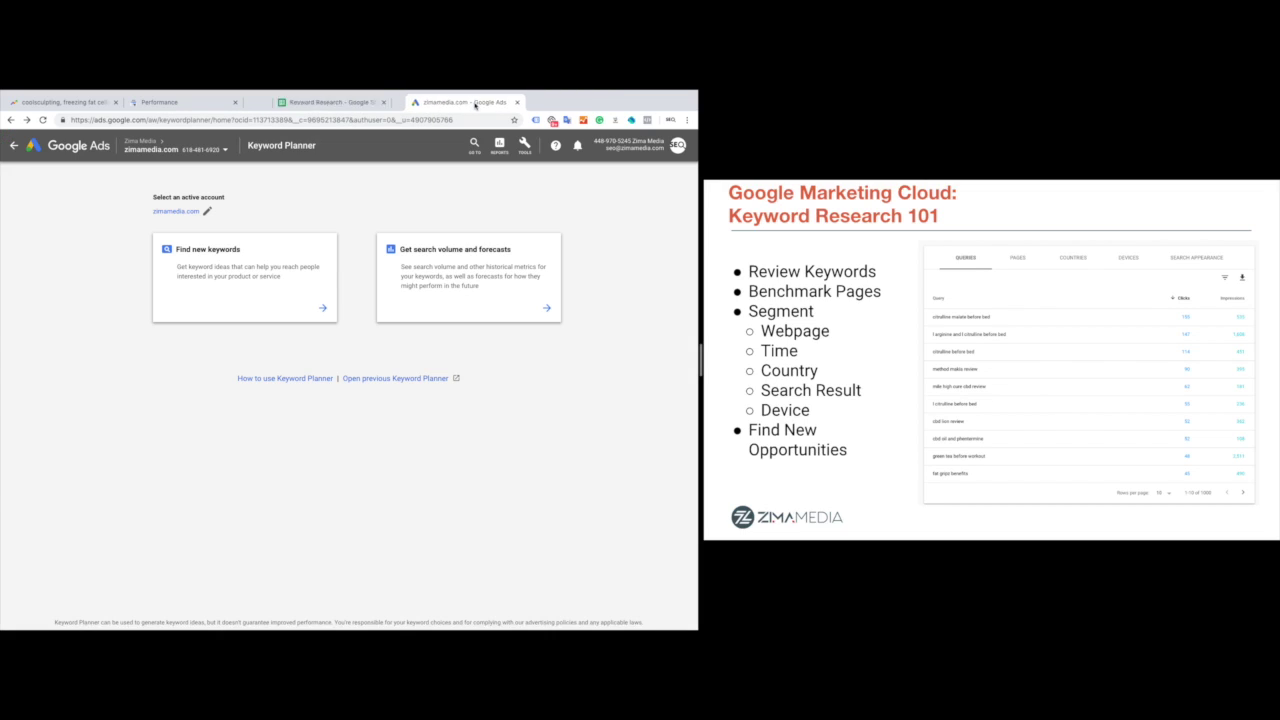
pyautogui.click(316, 315)
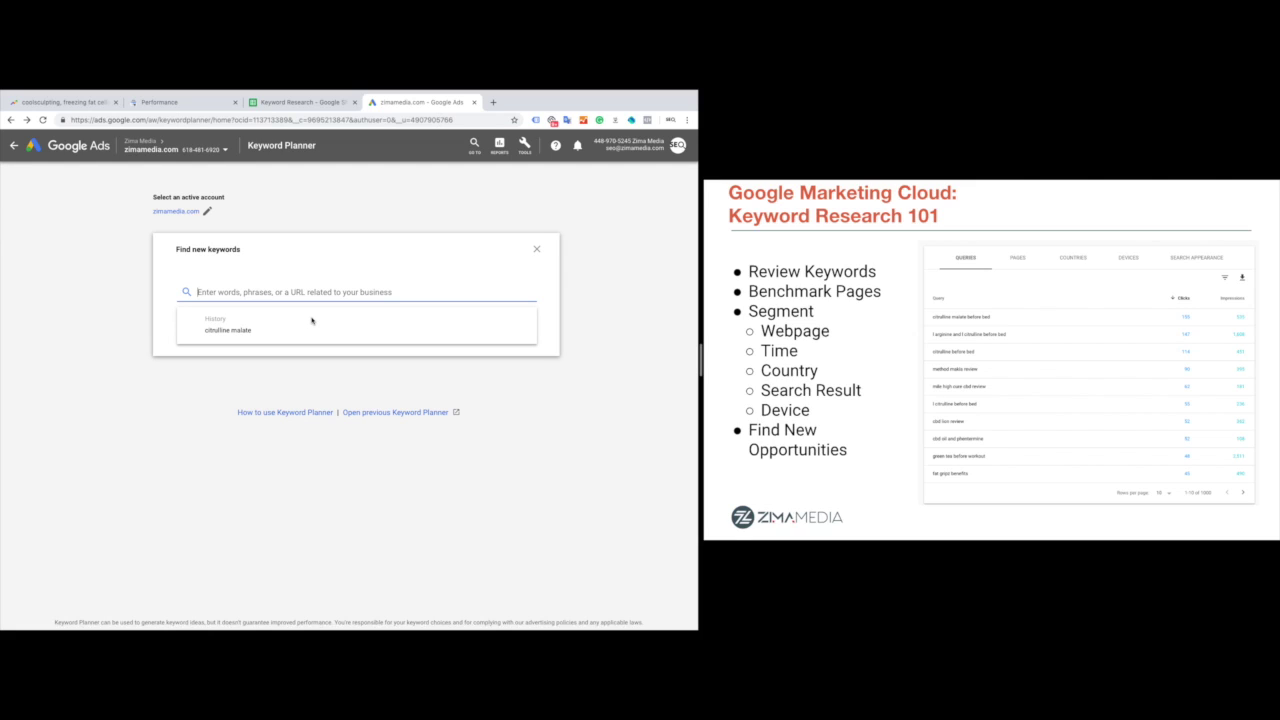
pyautogui.click(524, 145)
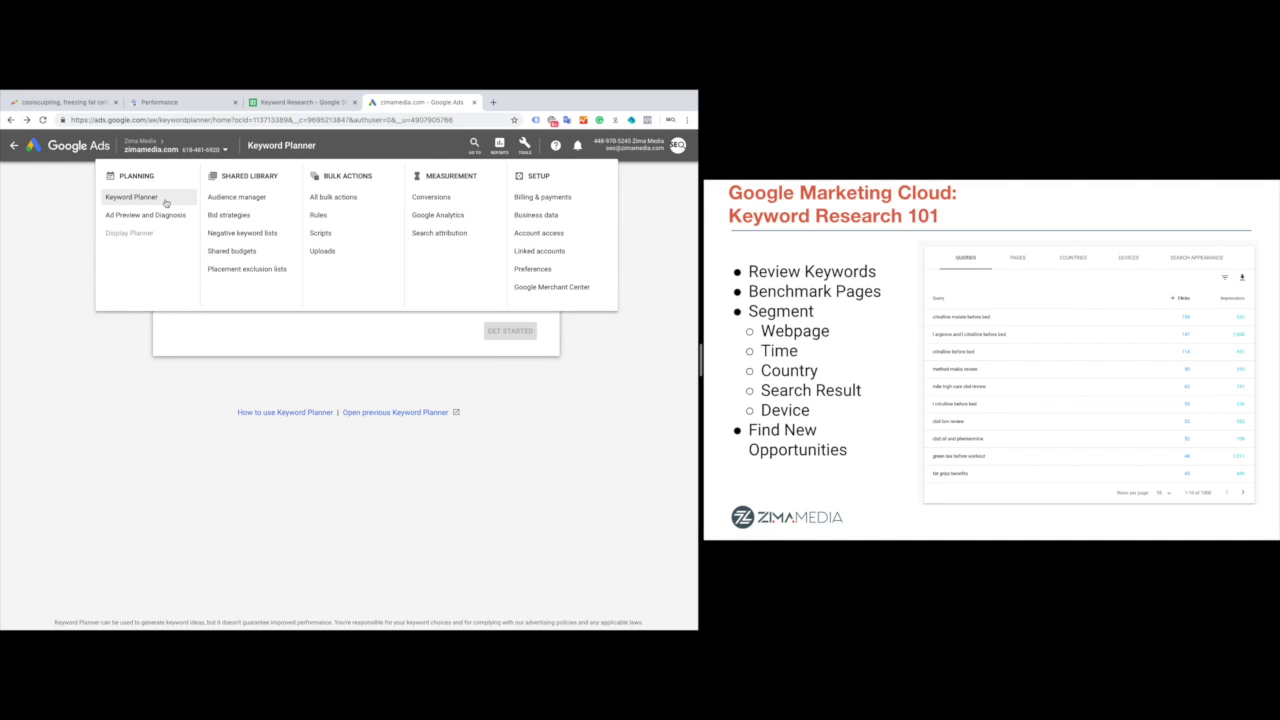
pyautogui.click(309, 326)
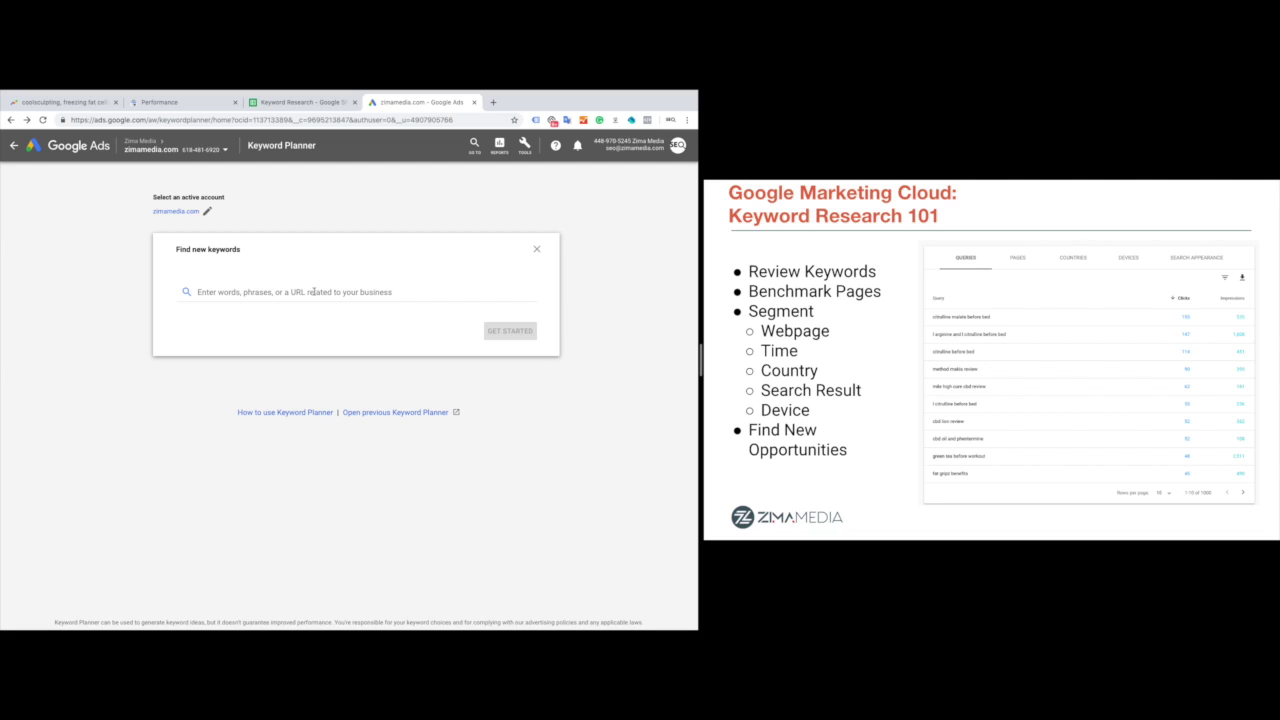
pyautogui.click(286, 294)
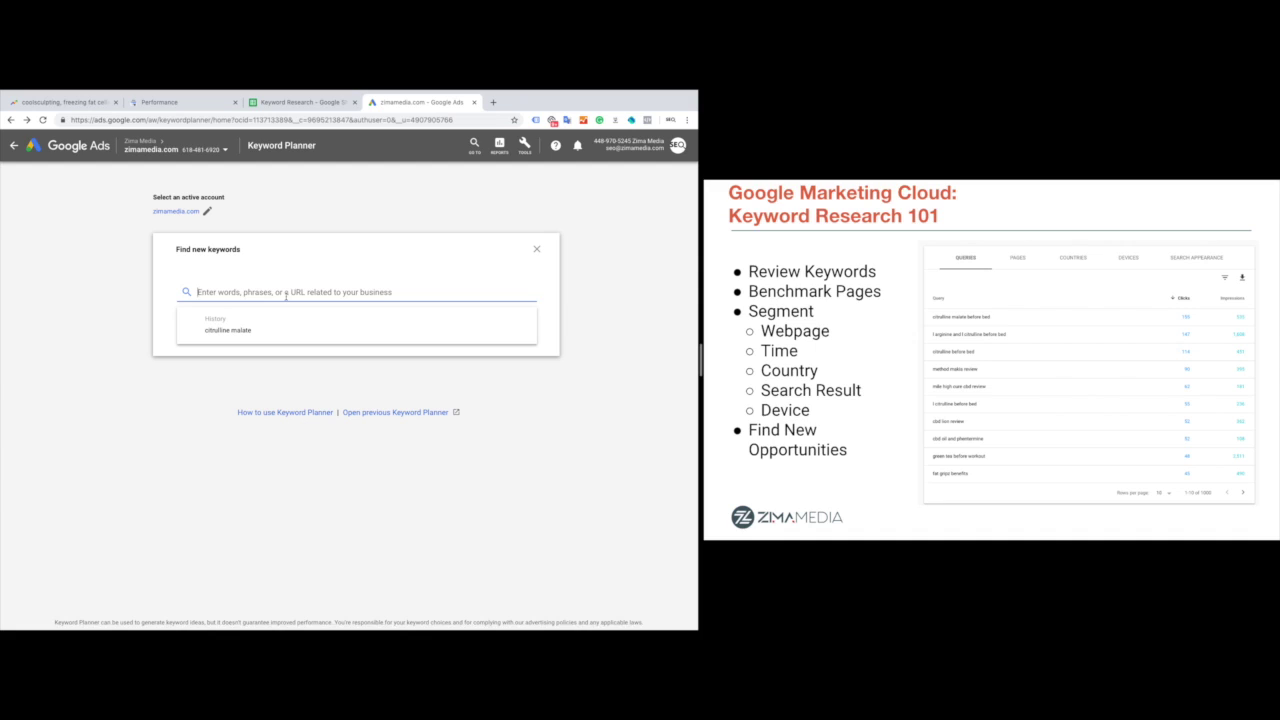
pyautogui.hotkey('ctrl', 'v')
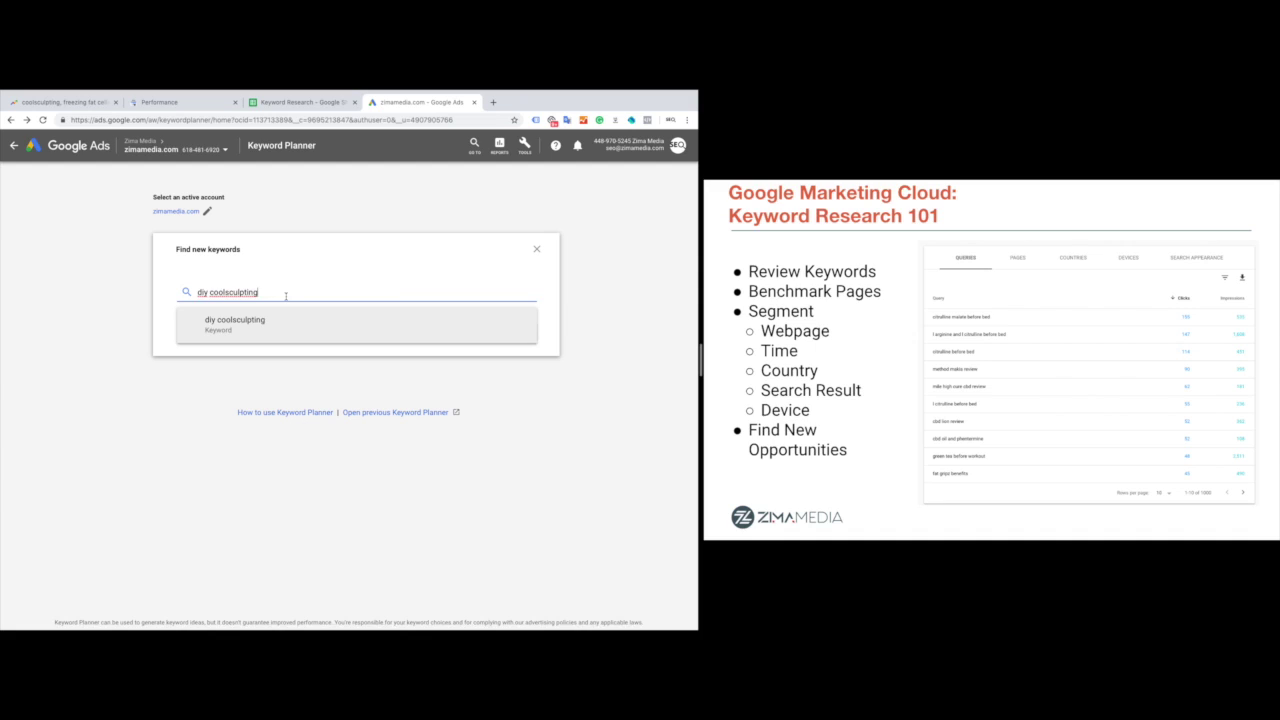
pyautogui.click(232, 330)
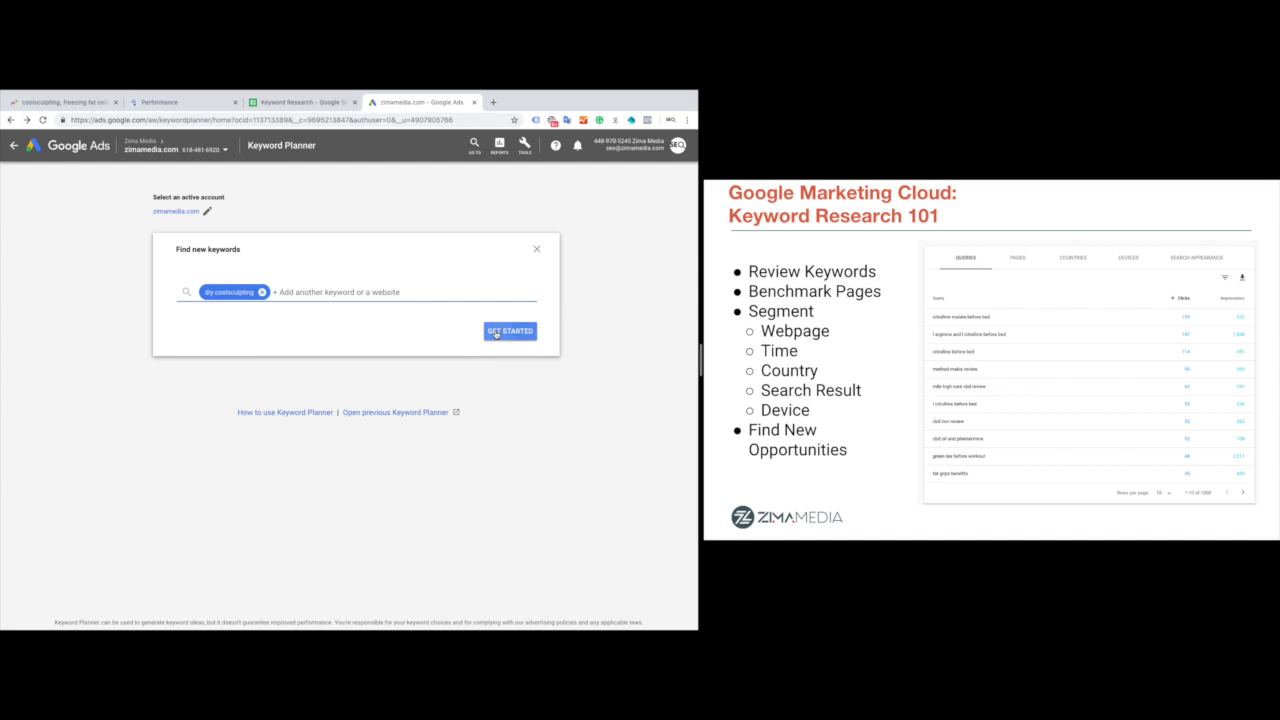
# Step: Run the diy coolsculpting search and scroll through its 16 ideas (1,900 monthly searches, High competition)
pyautogui.click(496, 334)
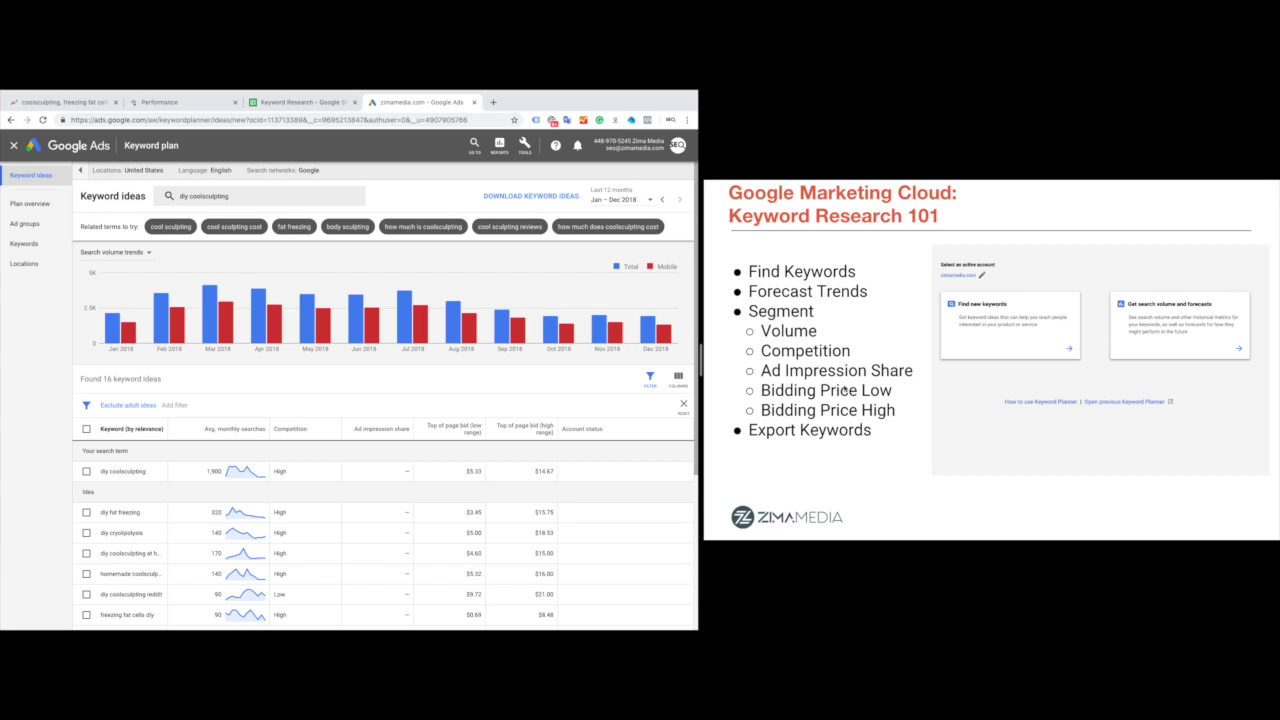
pyautogui.hscroll(1, 493, 451)
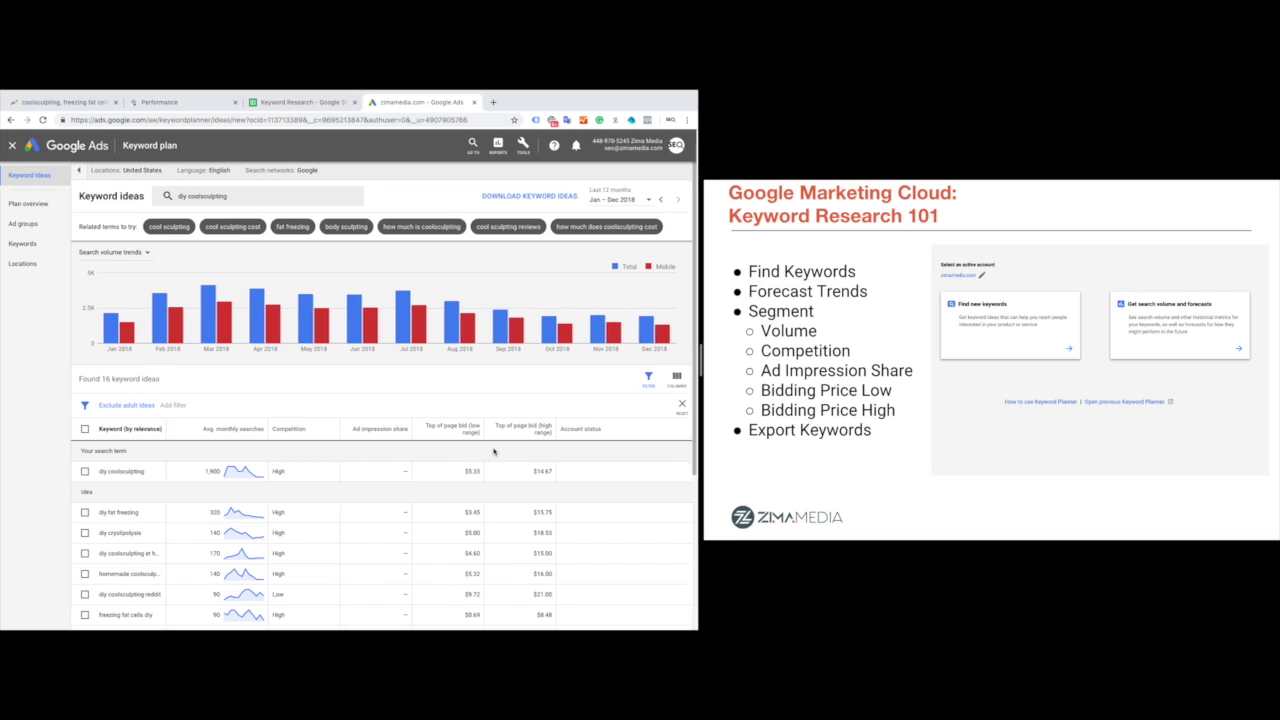
pyautogui.scroll(-4, 252, 591)
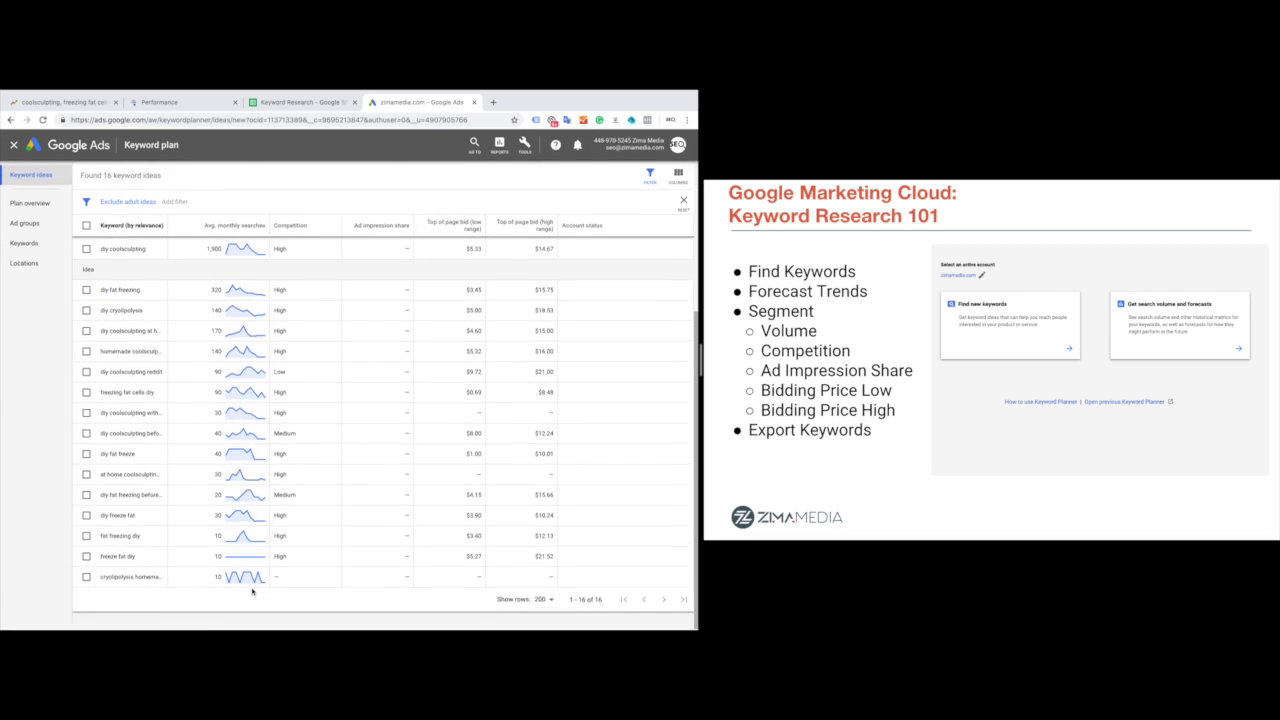
pyautogui.scroll(4, 252, 591)
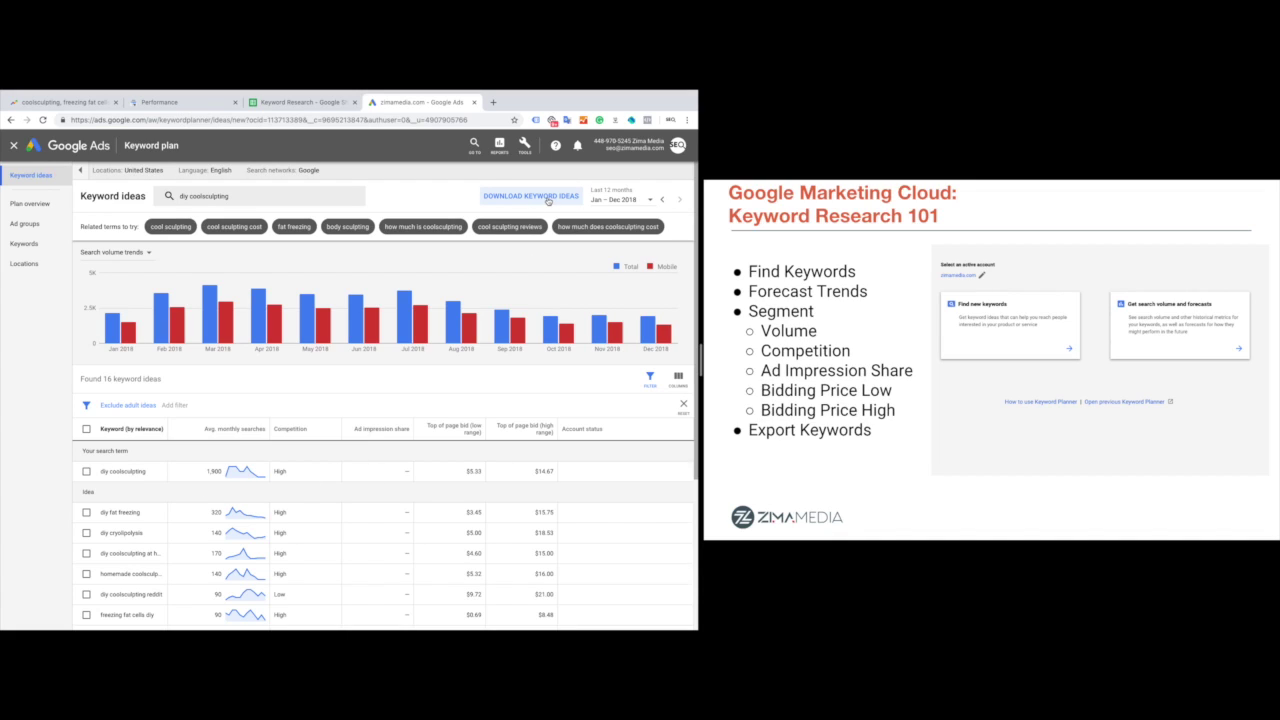
# Step: Review the 16 diy coolsculpting keyword ideas and download them as a Keyword Stats CSV
pyautogui.click(679, 385)
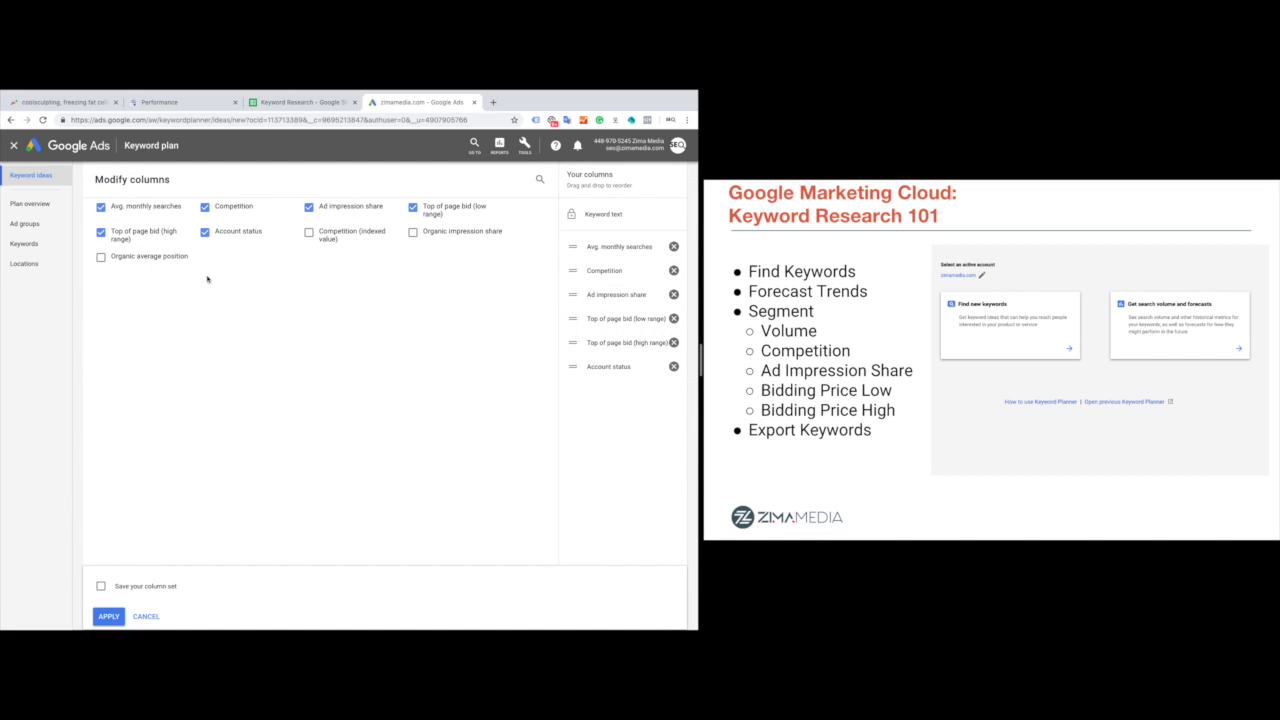
pyautogui.click(146, 616)
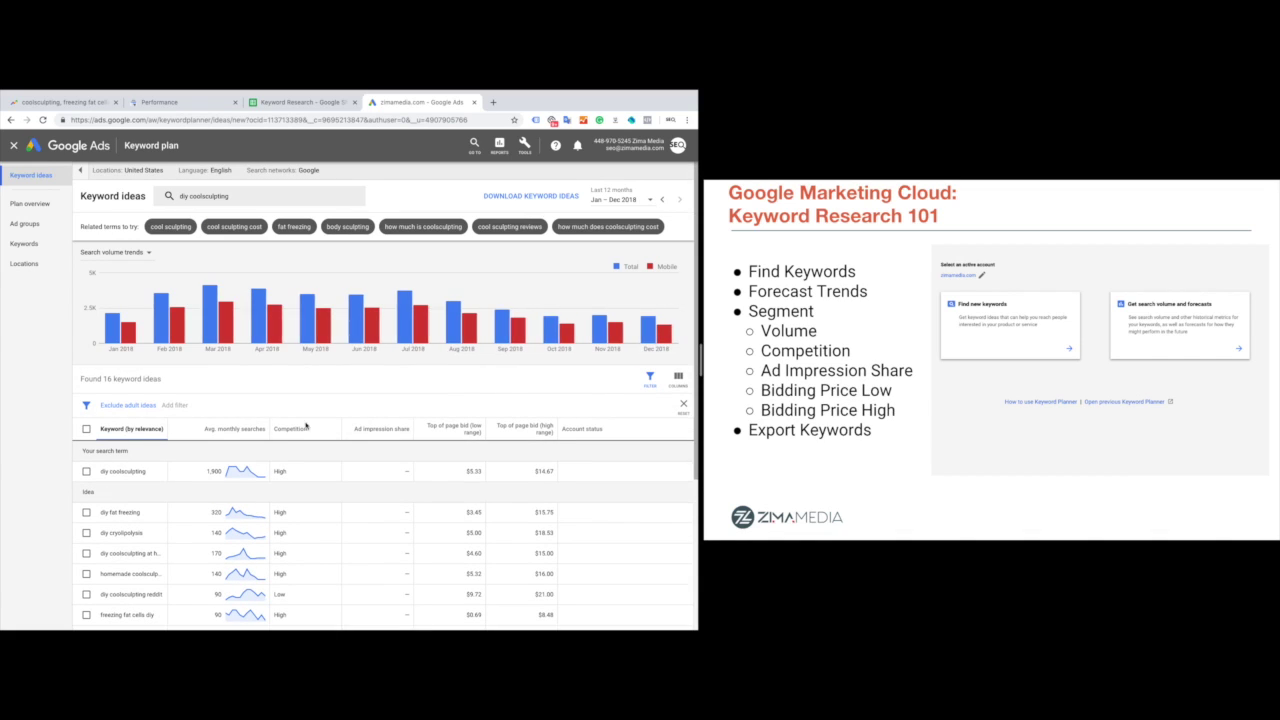
pyautogui.scroll(-1, 457, 493)
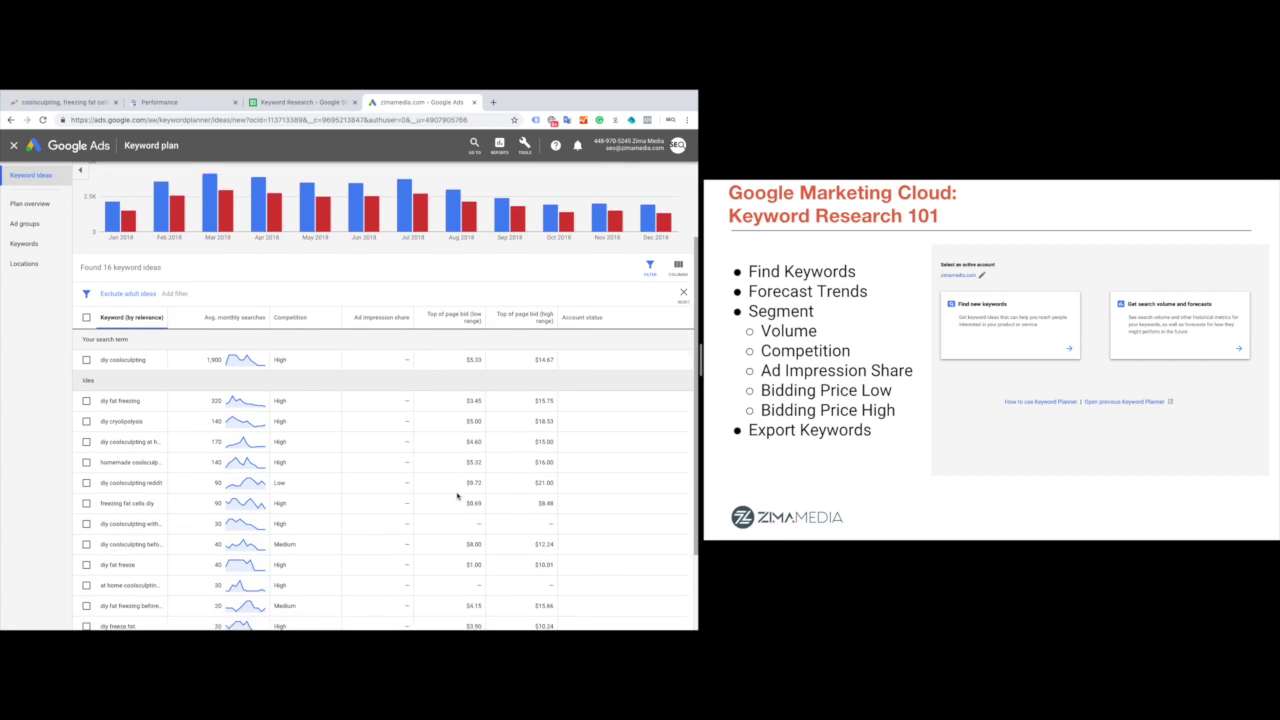
pyautogui.scroll(-1, 457, 495)
pyautogui.scroll(2, 457, 495)
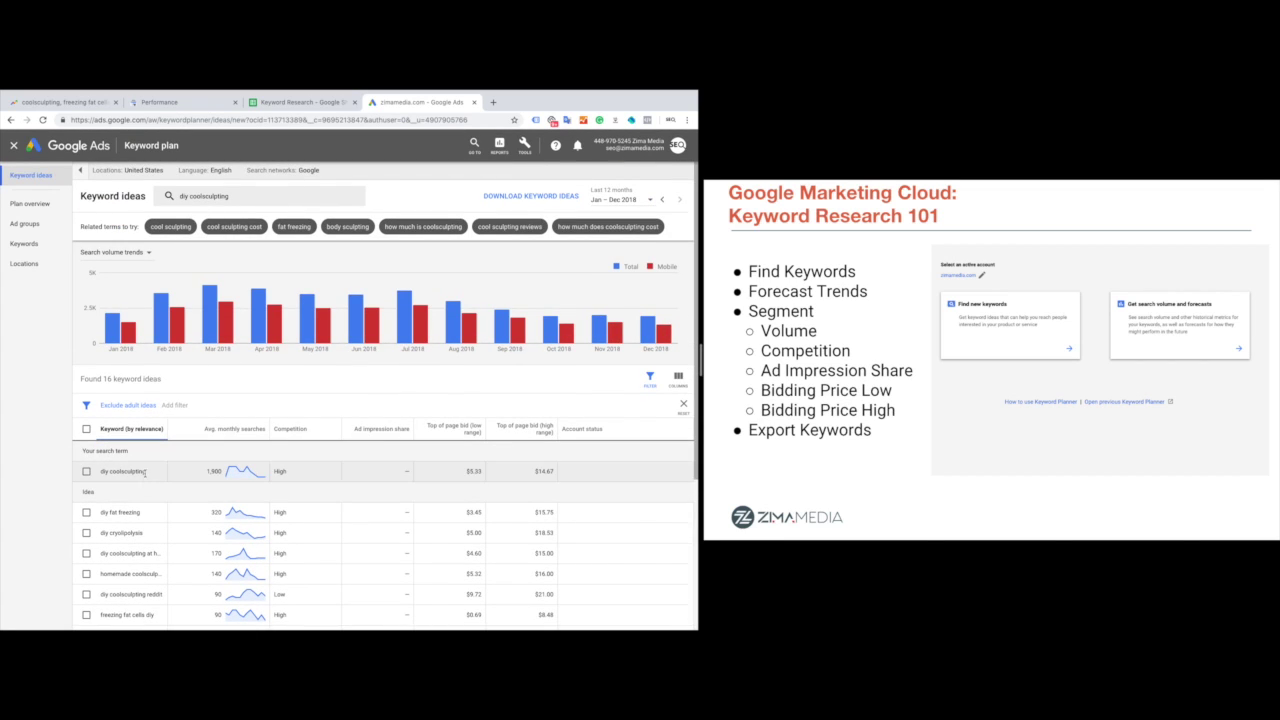
pyautogui.scroll(-2, 155, 535)
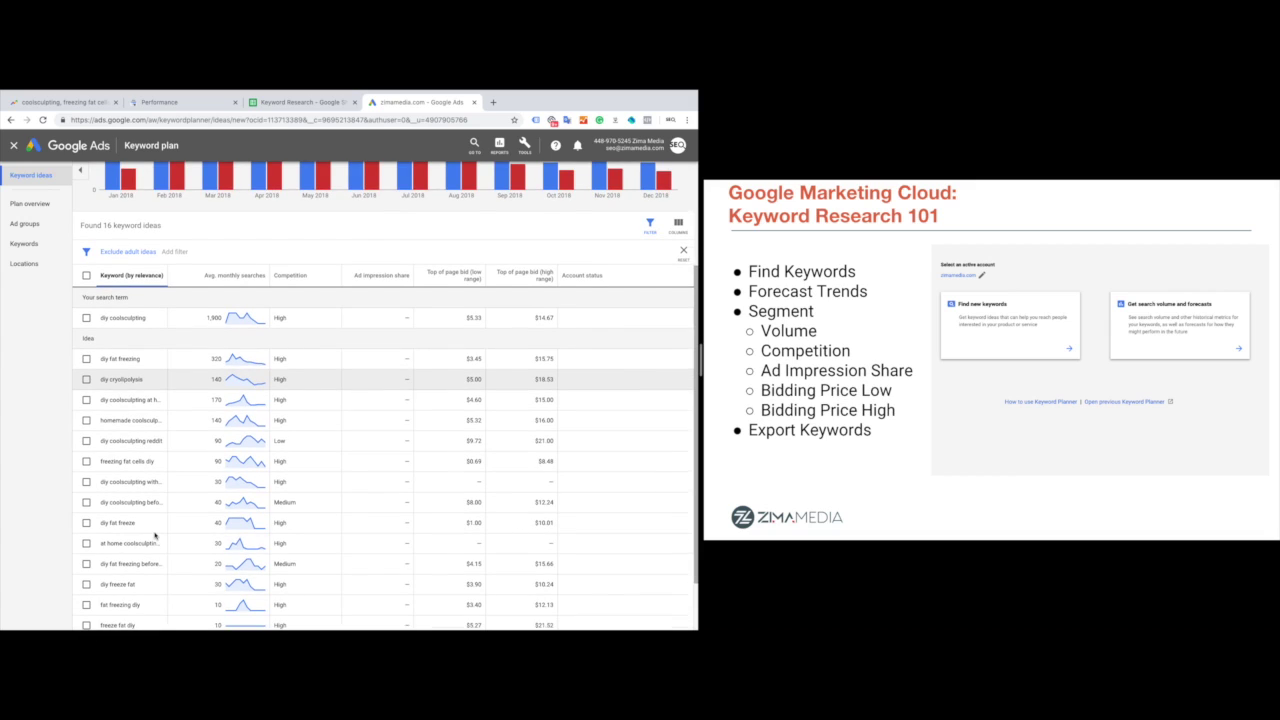
pyautogui.scroll(-1, 155, 536)
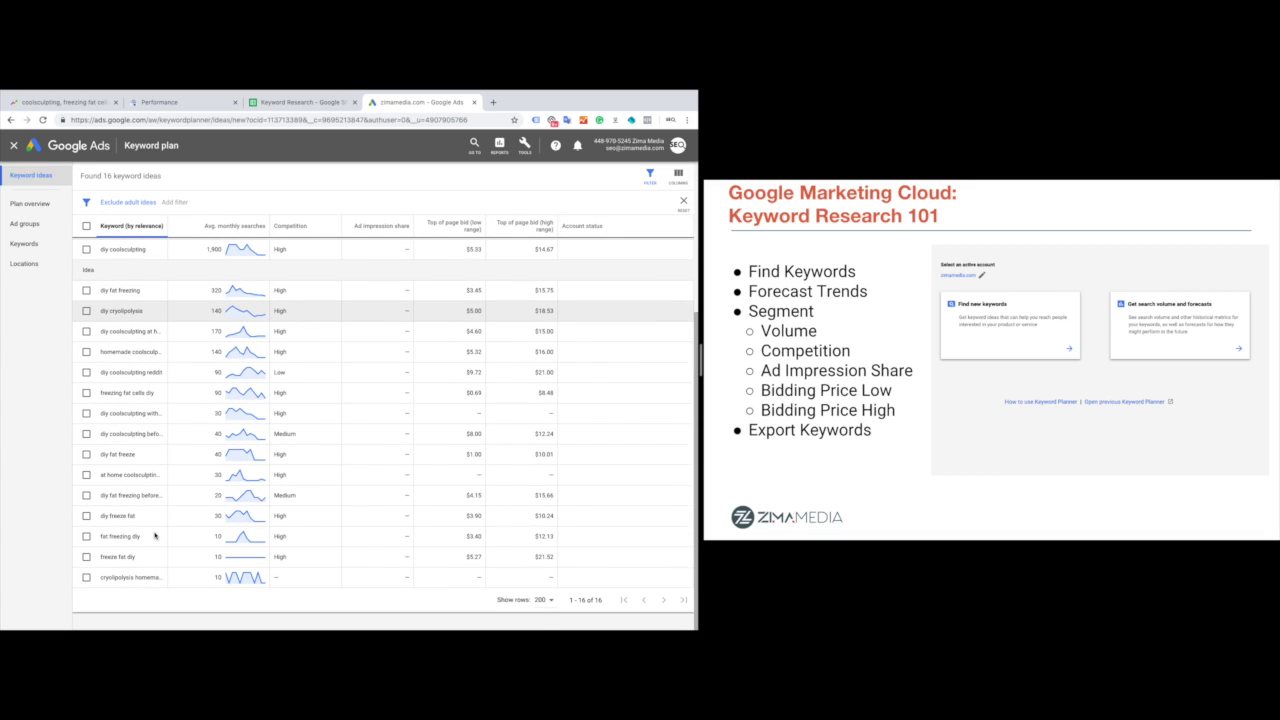
pyautogui.scroll(1, 256, 298)
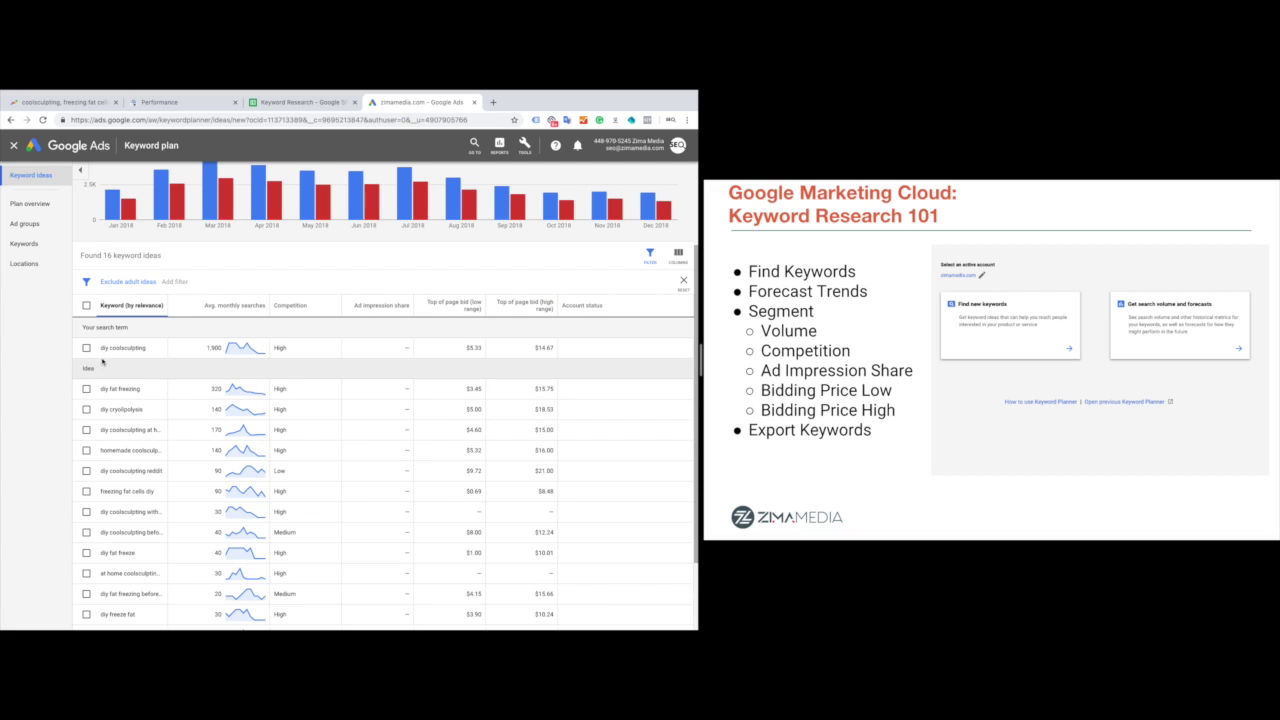
pyautogui.scroll(1, 180, 360)
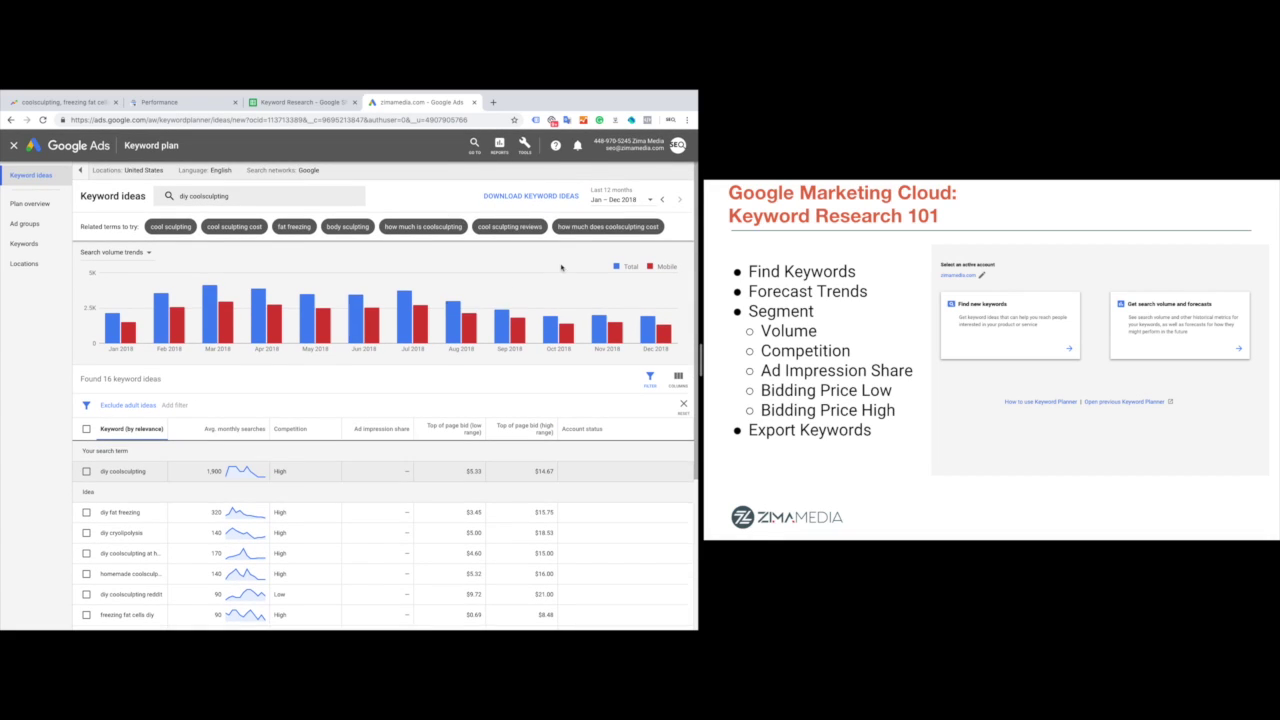
pyautogui.click(547, 199)
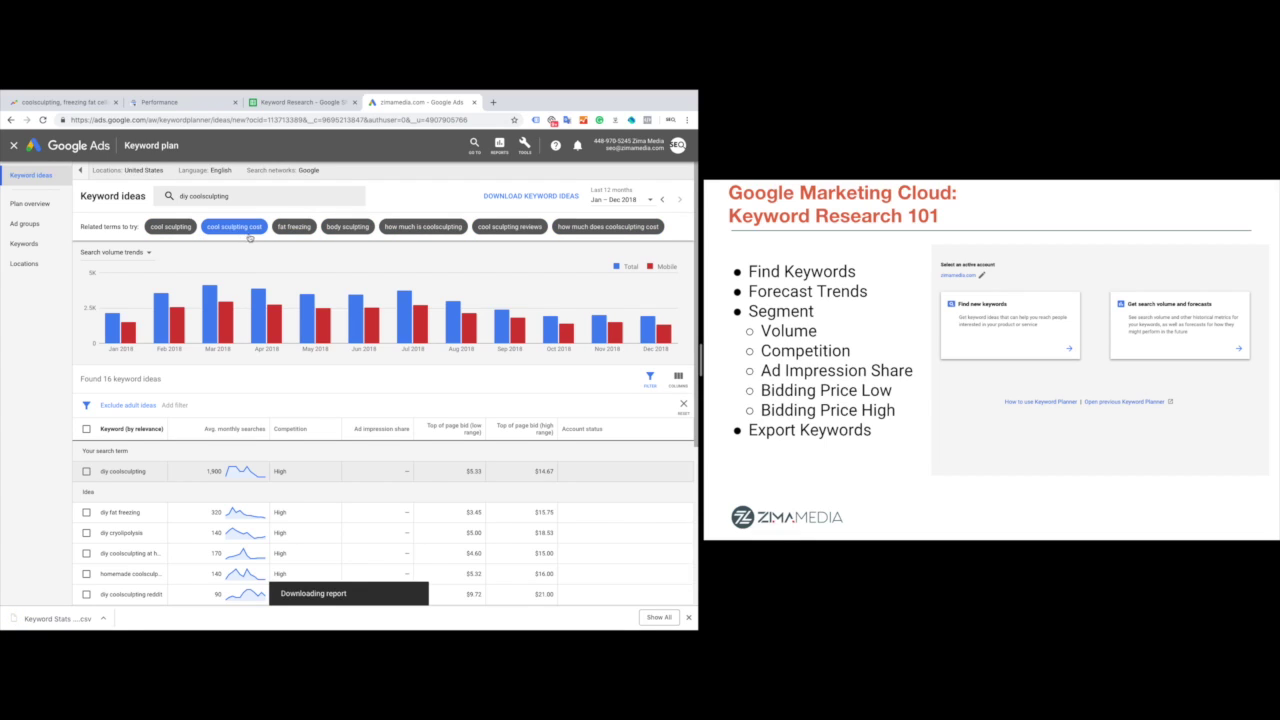
# Step: Open the Keyword Stats CSV in Numbers and copy A3:D19: keyword, currency, monthly searches, competition
pyautogui.click(46, 622)
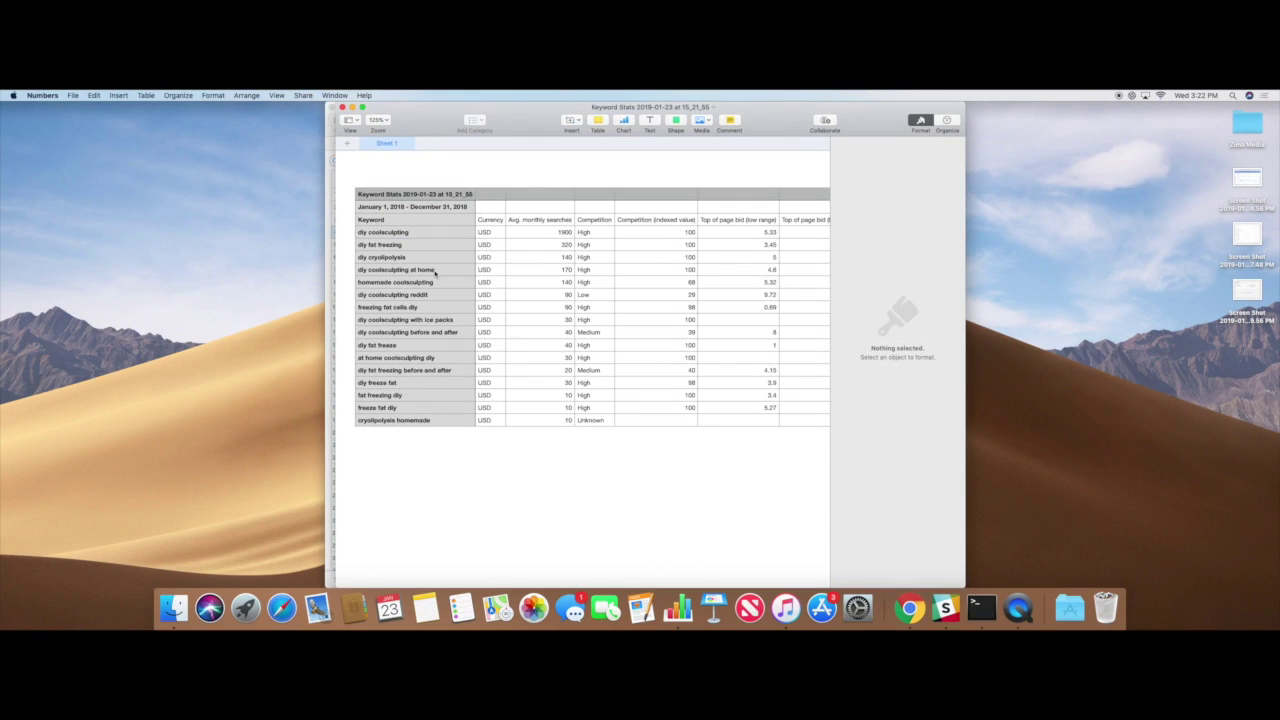
pyautogui.hscroll(5, 600, 381)
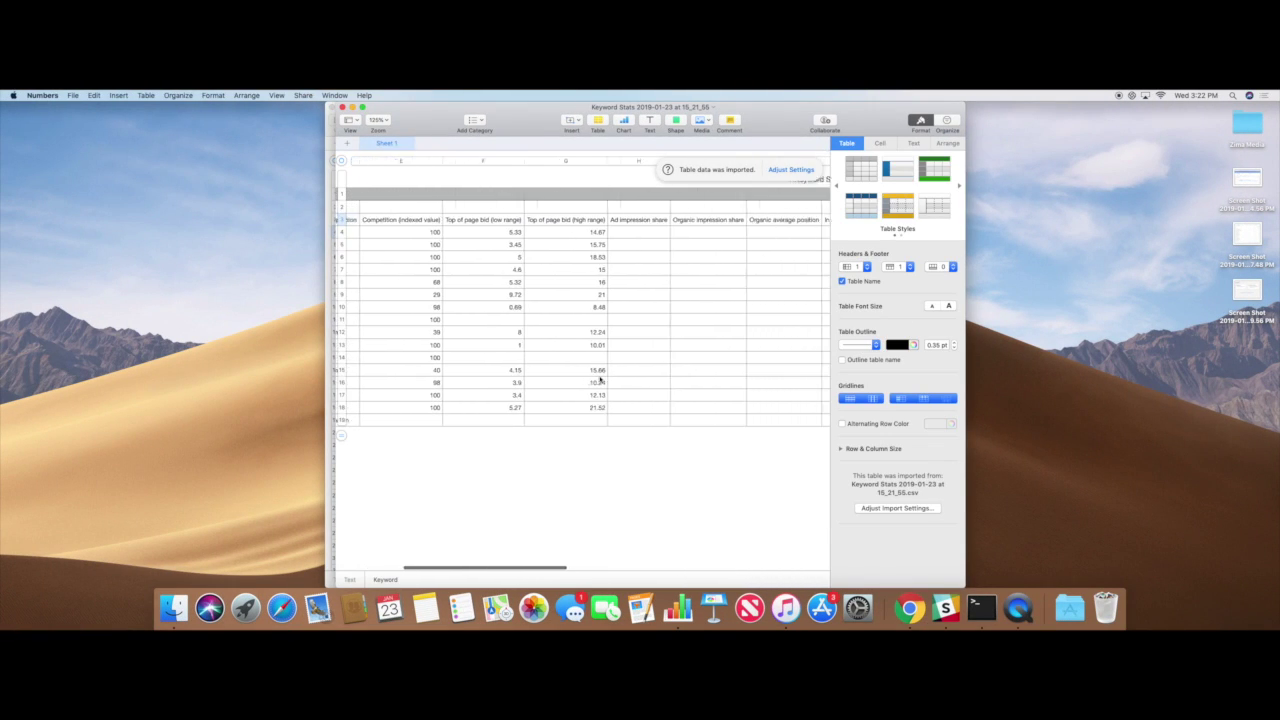
pyautogui.hscroll(15, 600, 381)
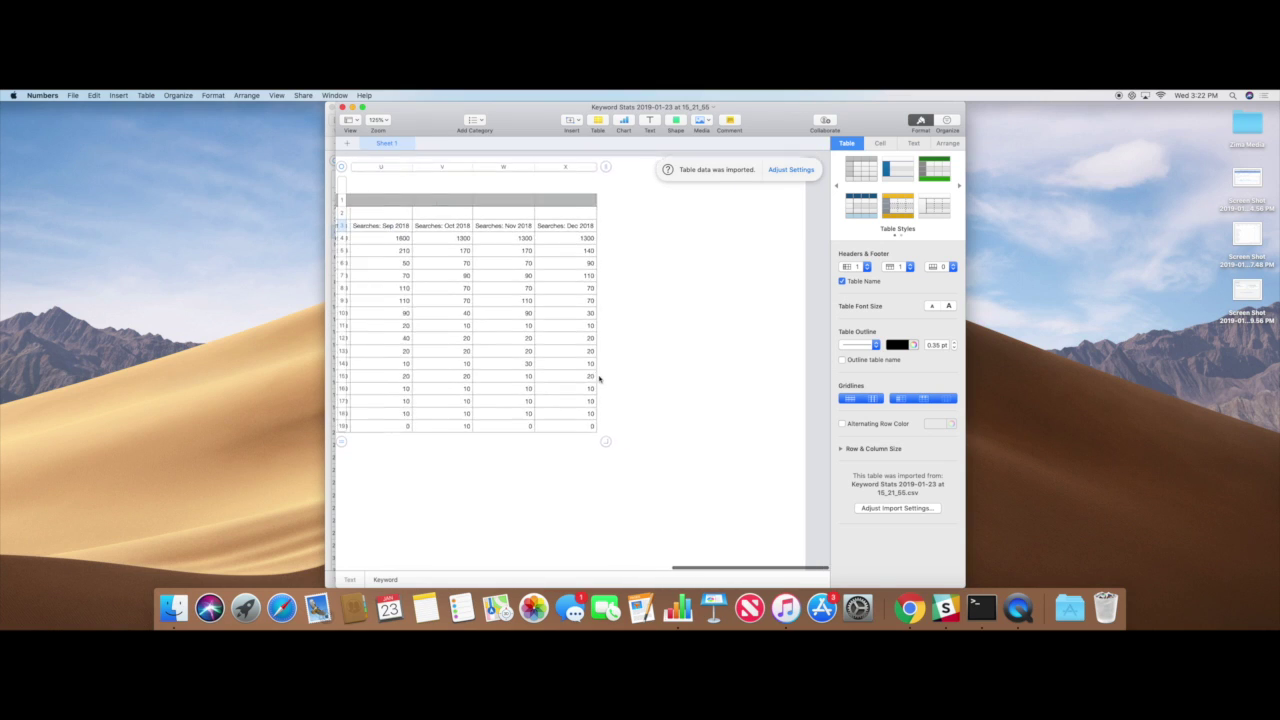
pyautogui.rightClick(607, 421)
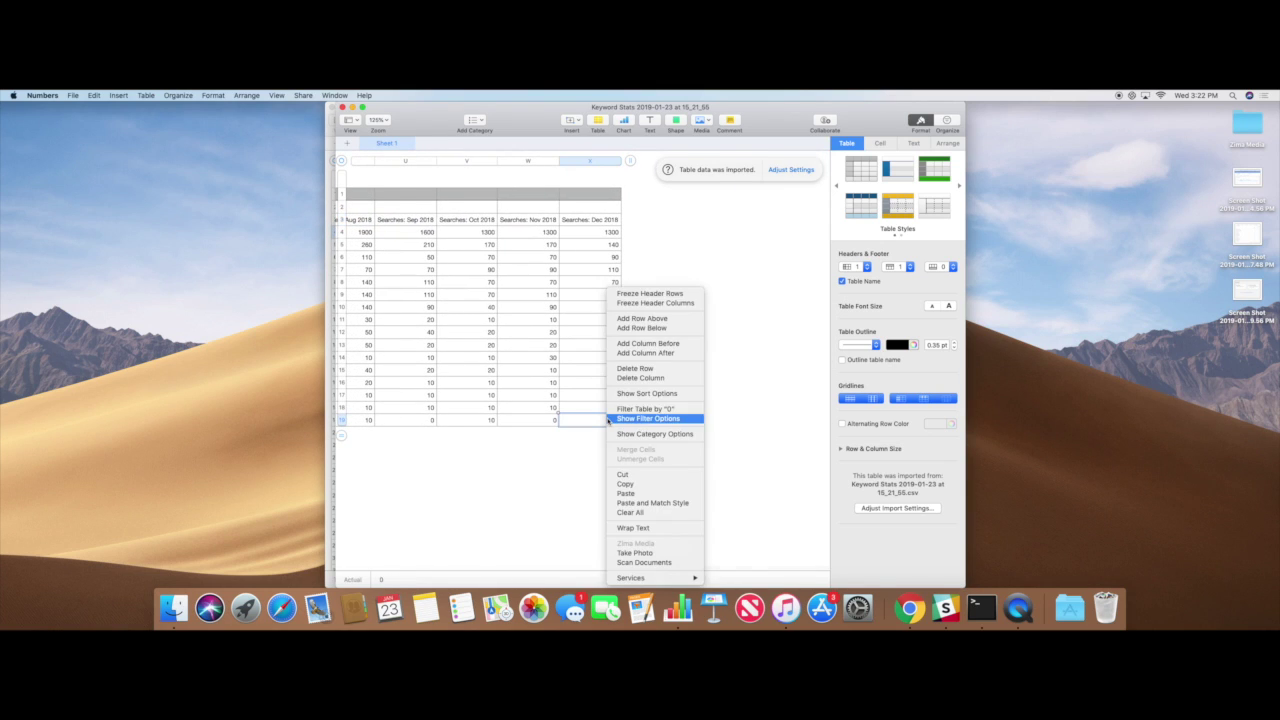
pyautogui.click(482, 415)
pyautogui.hscroll(-15, 482, 413)
pyautogui.hscroll(12, 480, 411)
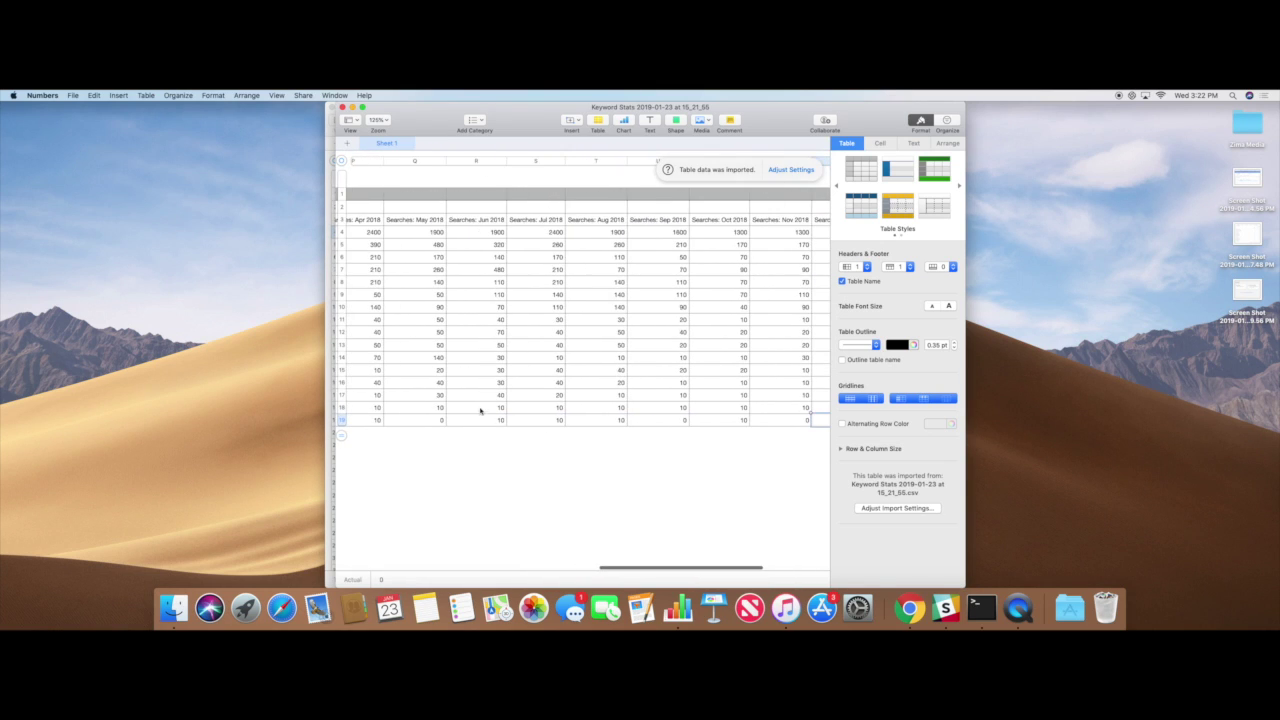
pyautogui.hscroll(-15, 445, 250)
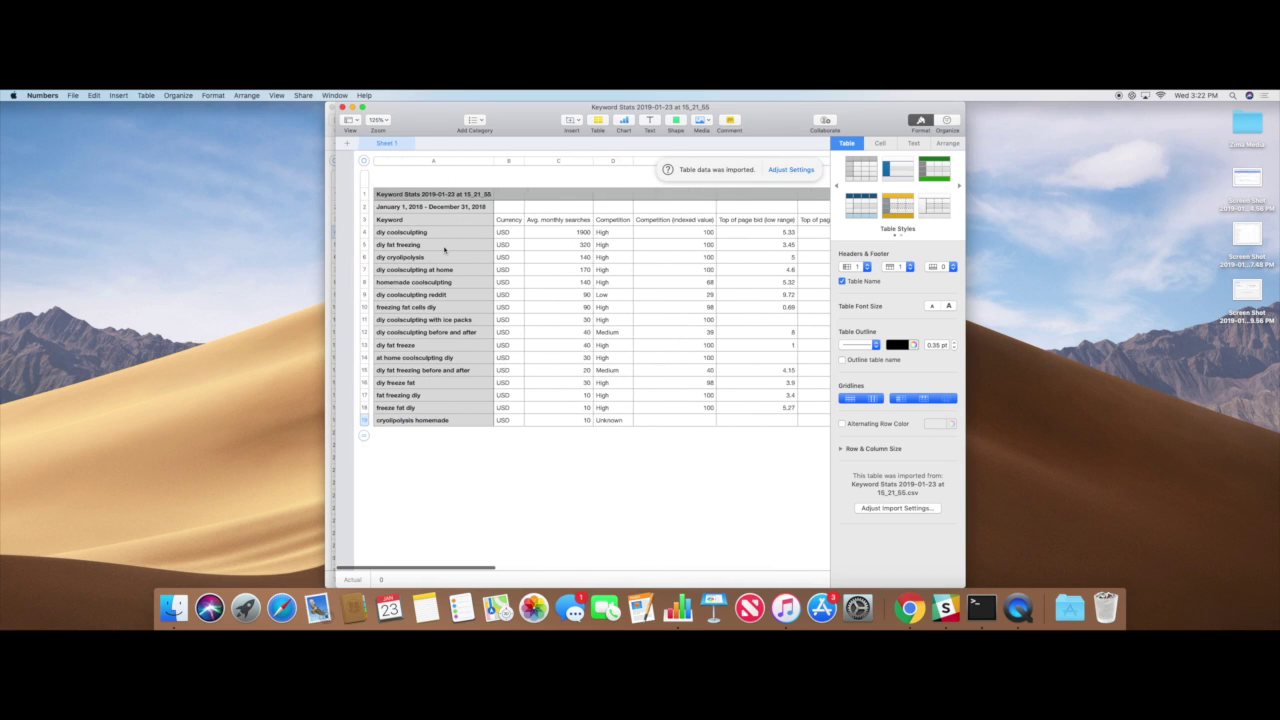
pyautogui.click(418, 222)
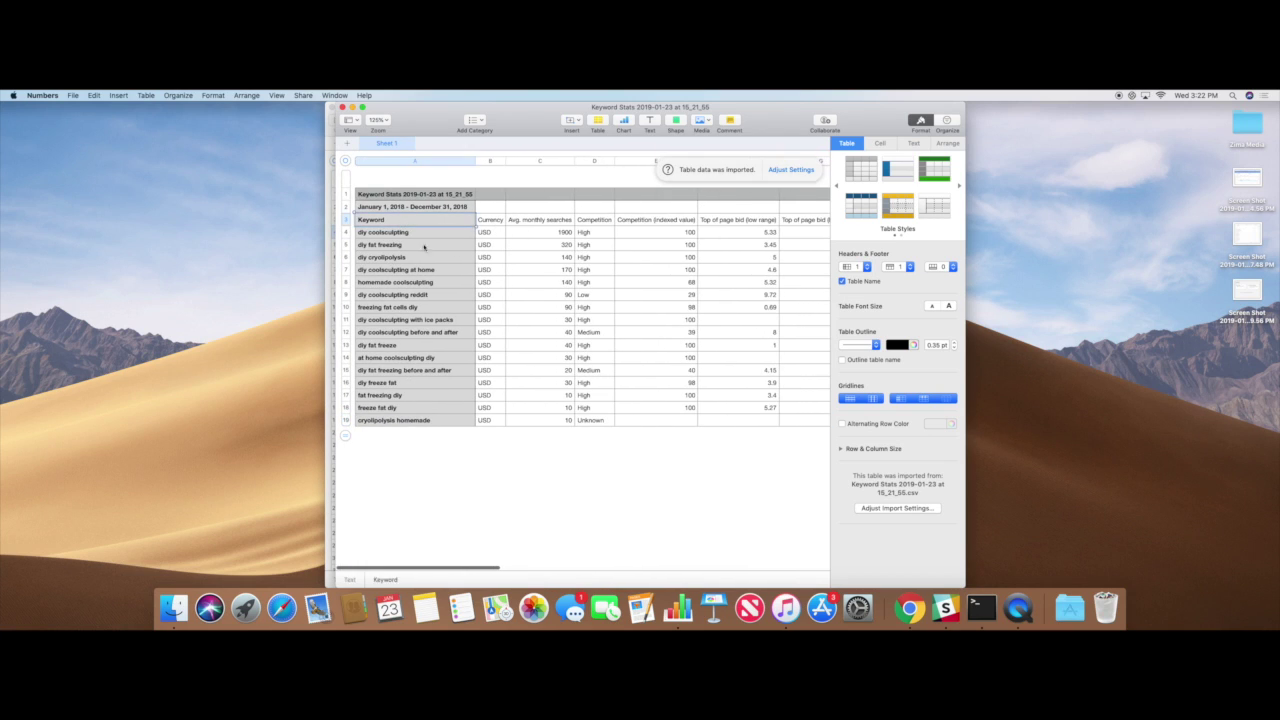
pyautogui.moveTo(424, 247); pyautogui.dragTo(582, 425)
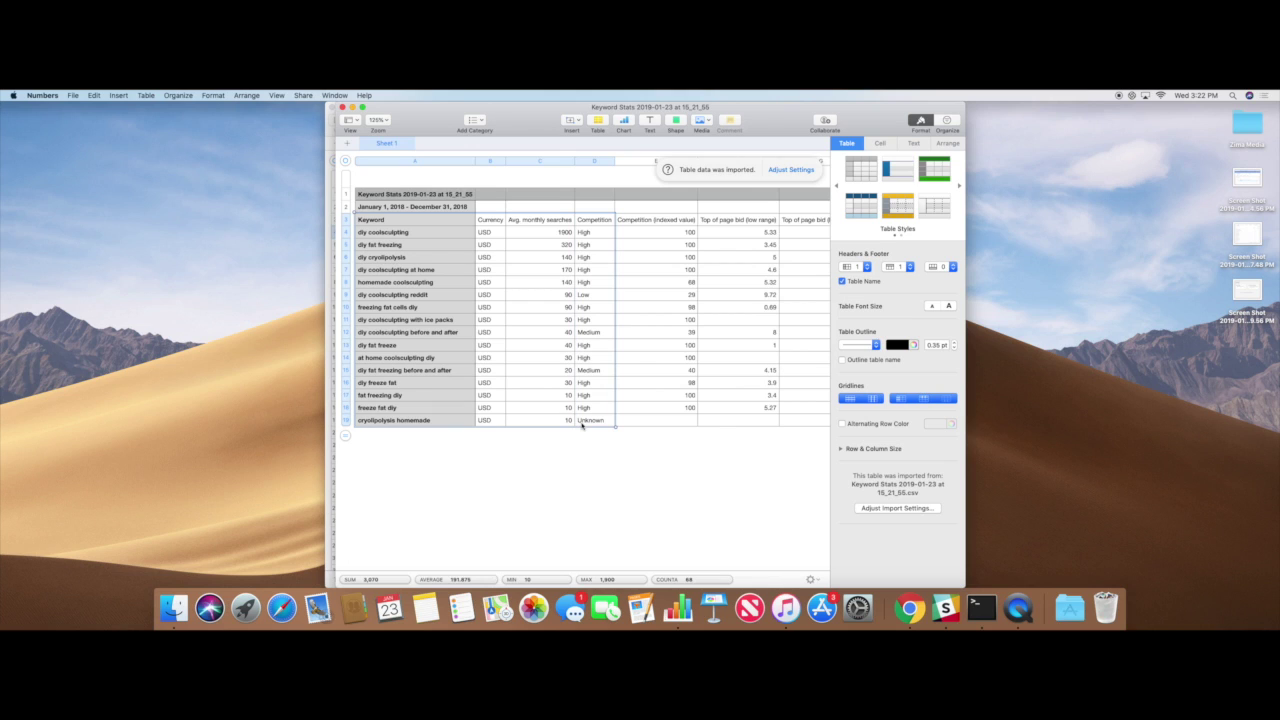
pyautogui.press('super+c')
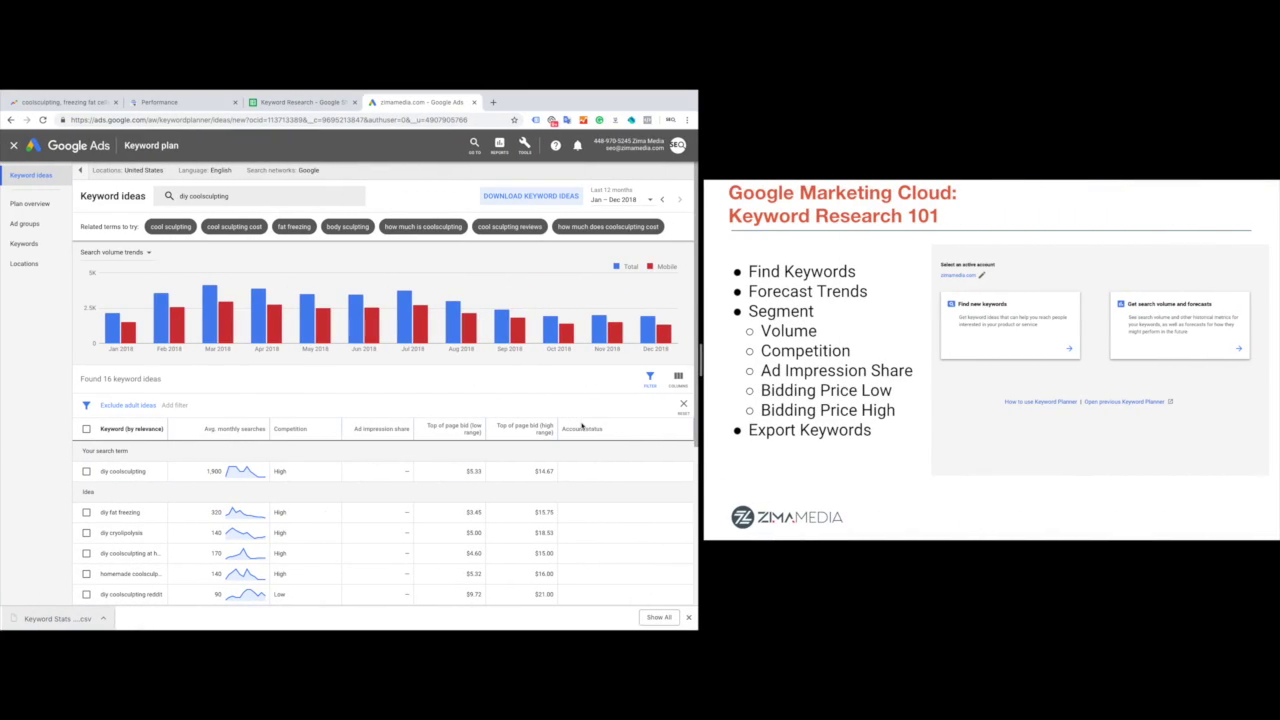
# Step: Add a new sheet named 'Google Ads' to the Keyword Research spreadsheet
pyautogui.click(300, 102)
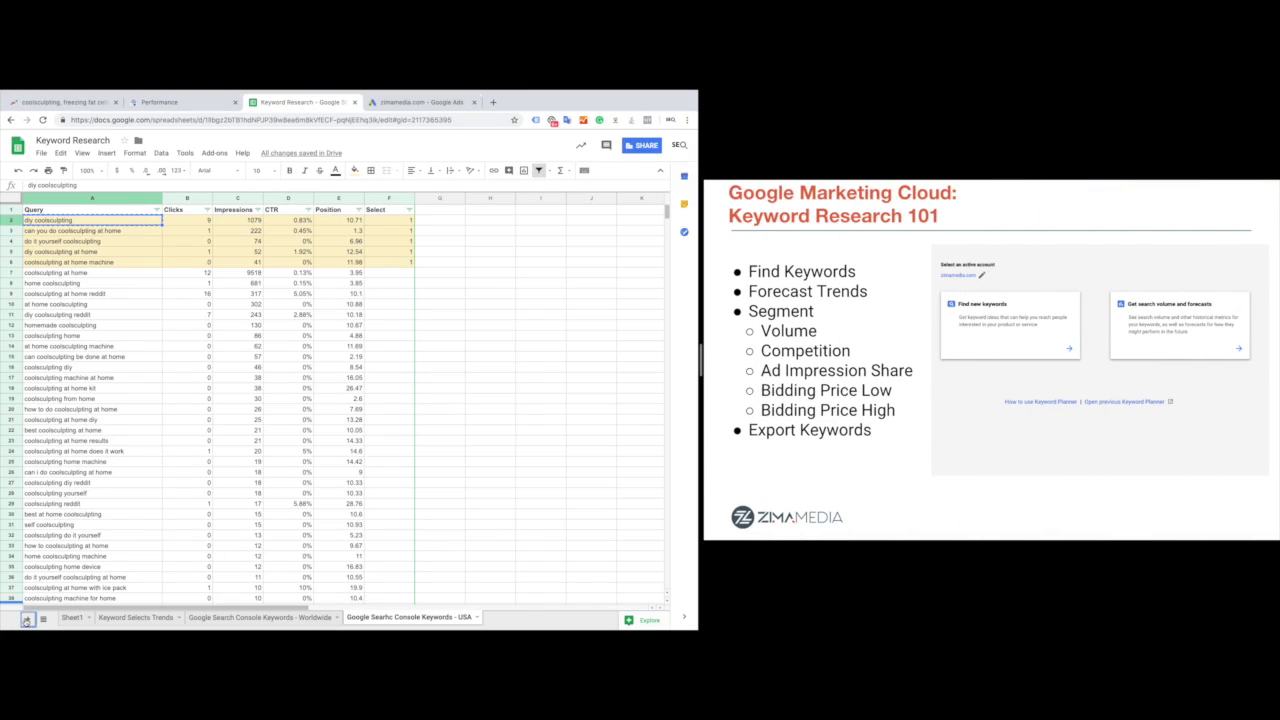
pyautogui.click(27, 620)
pyautogui.write('Goo')
pyautogui.press('Escape')
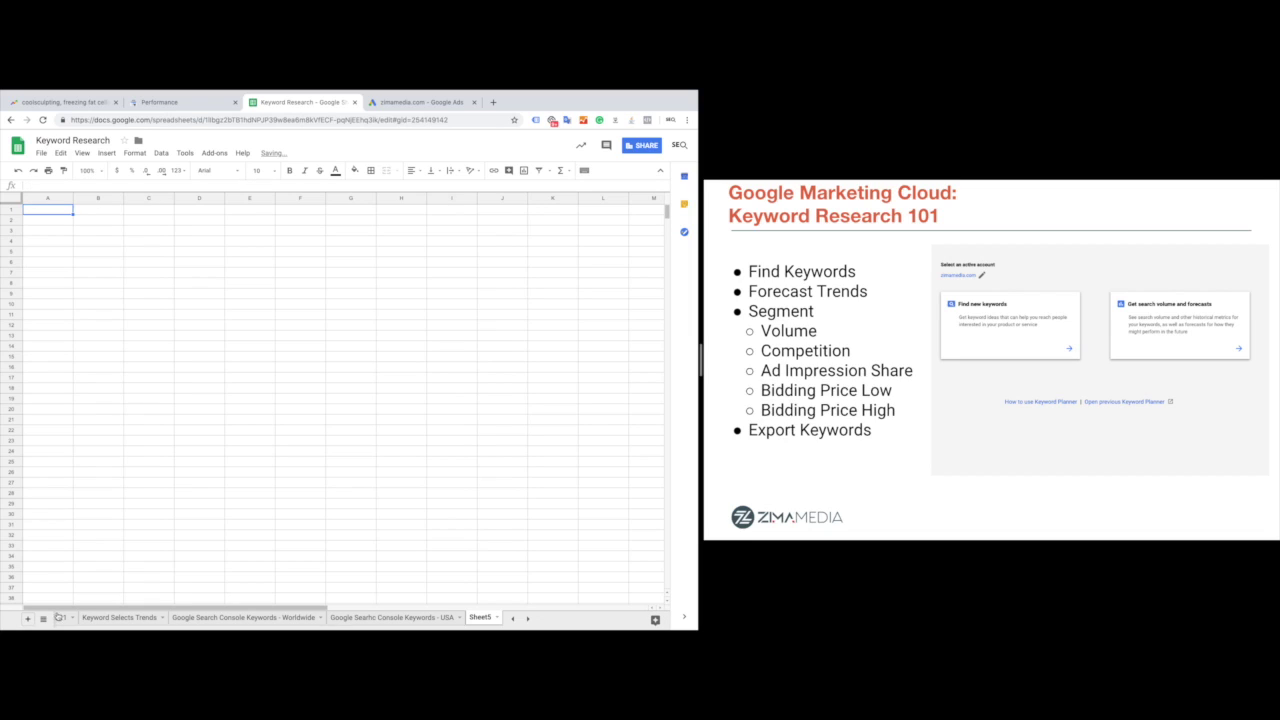
pyautogui.doubleClick(481, 617)
pyautogui.write('Google Ads')
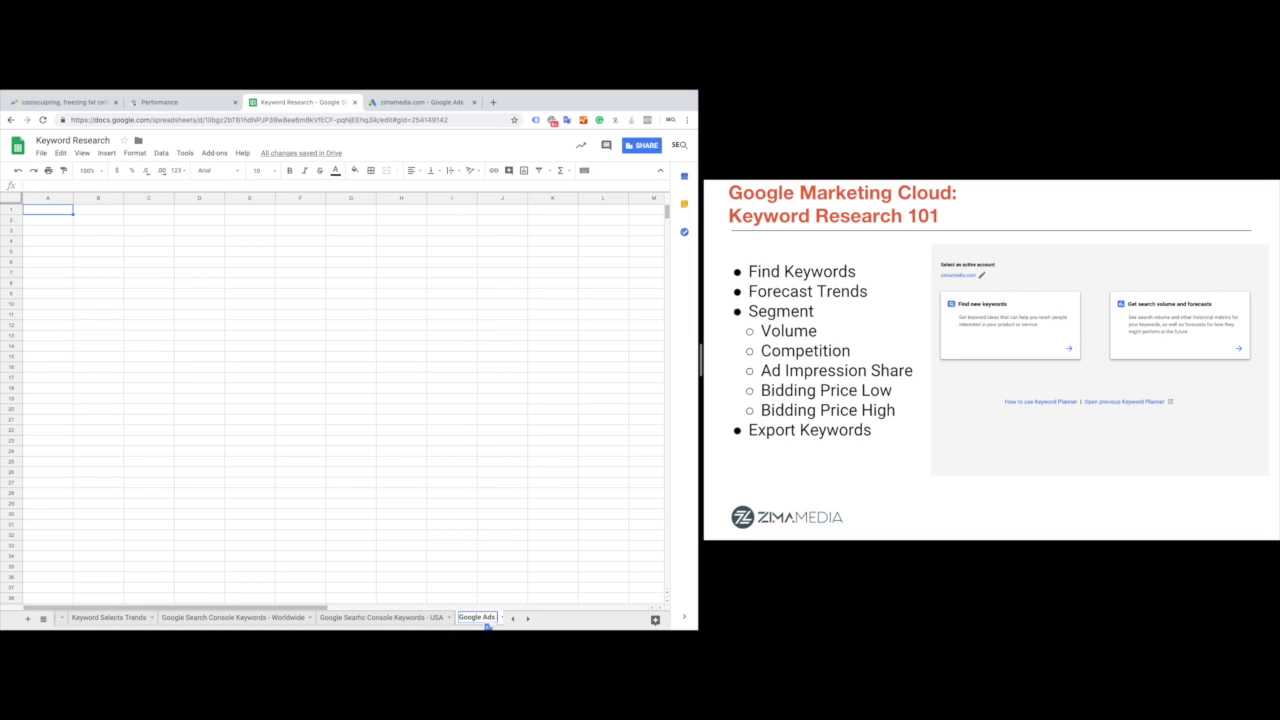
pyautogui.press('Return')
# Step: Paste the copied keyword table and widen column A to fit the keywords
pyautogui.hotkey('ctrl', 'v')
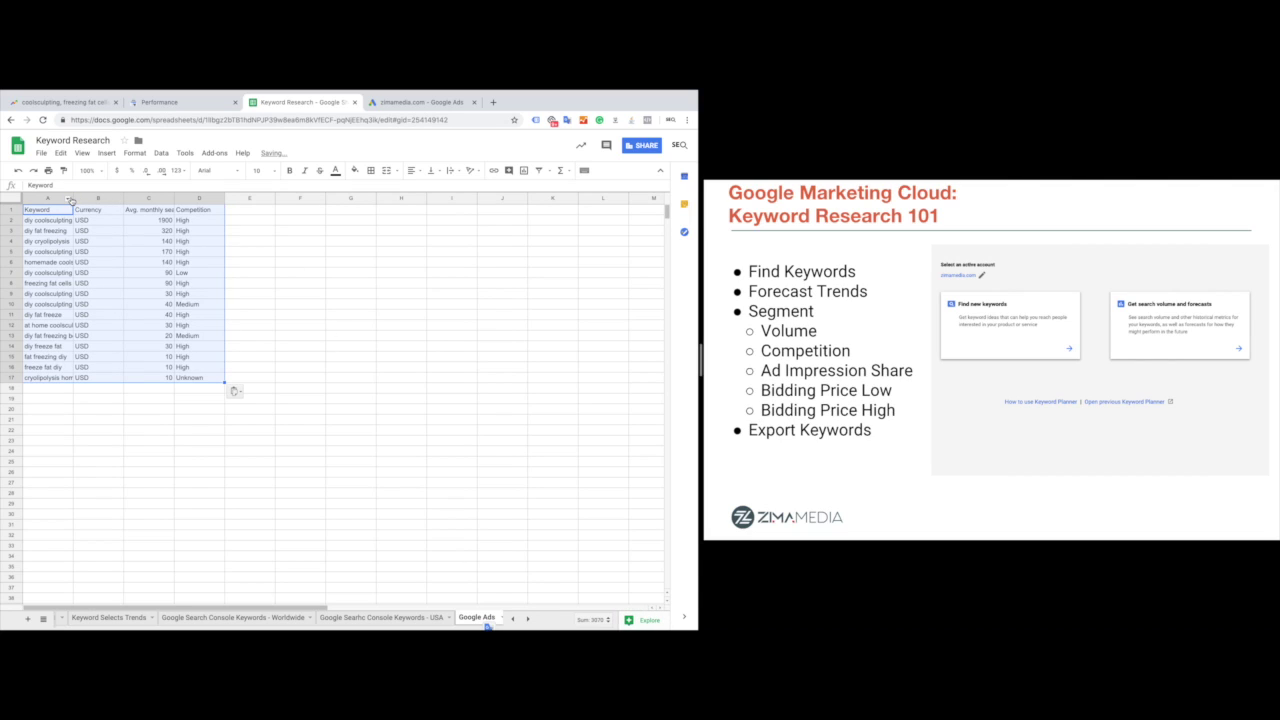
pyautogui.rightClick(48, 196)
pyautogui.click(48, 196)
pyautogui.moveTo(72, 196); pyautogui.dragTo(170, 196)
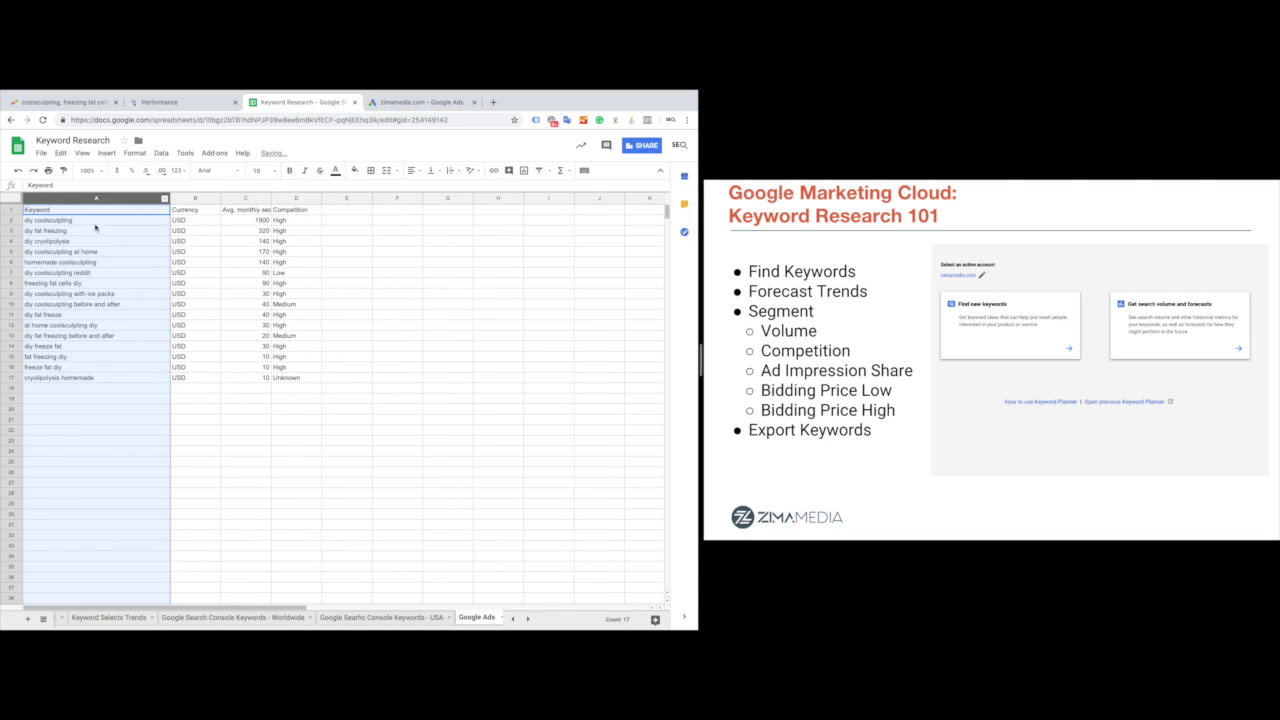
pyautogui.click(86, 225)
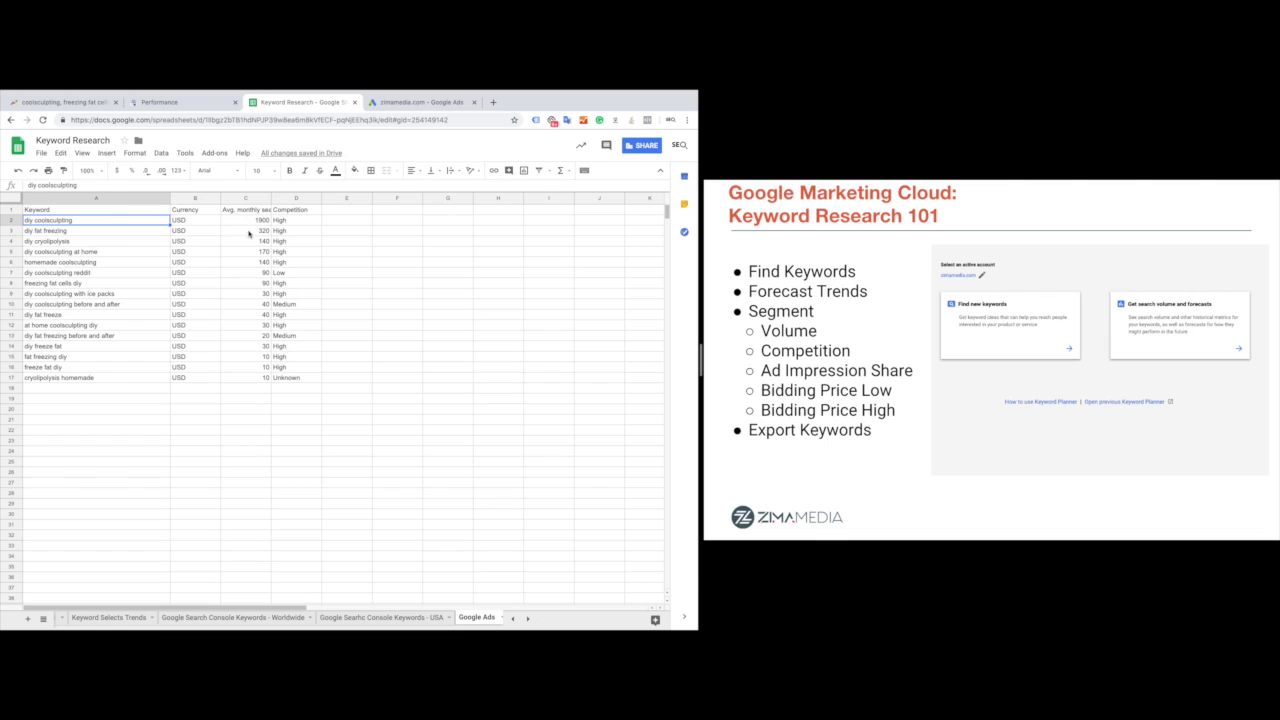
pyautogui.moveTo(245, 220); pyautogui.dragTo(250, 377)
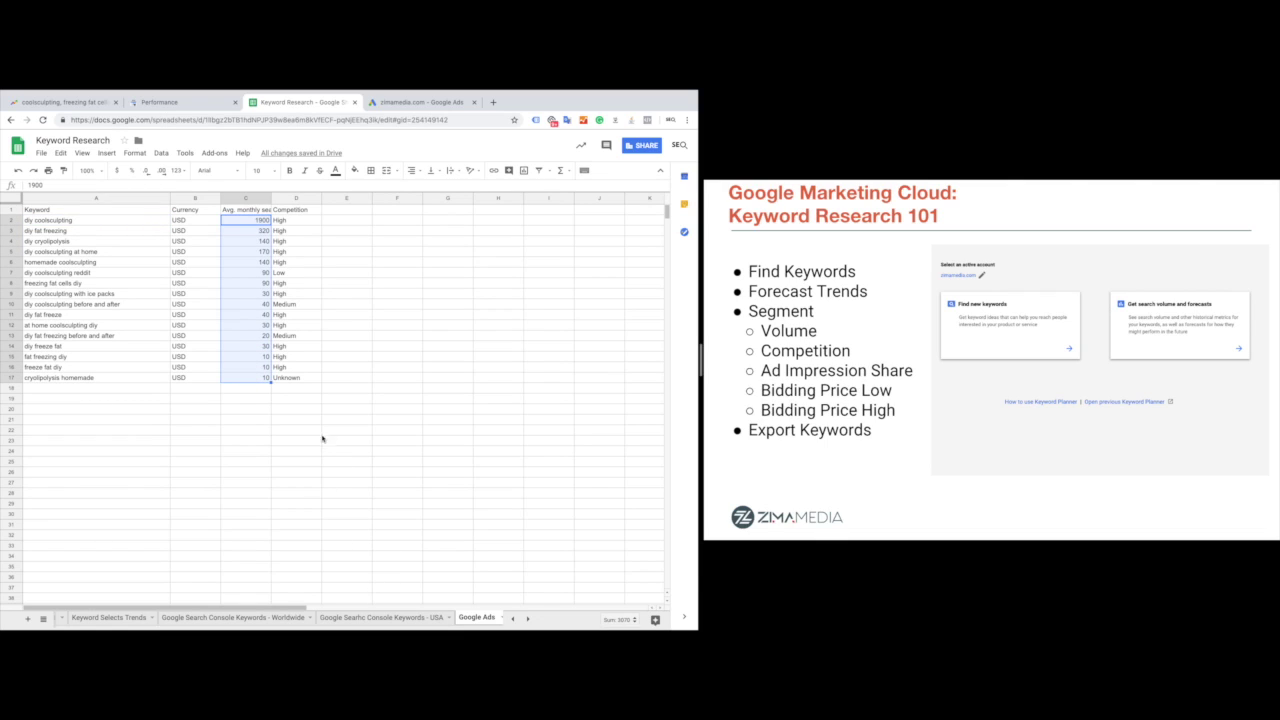
pyautogui.click(299, 379)
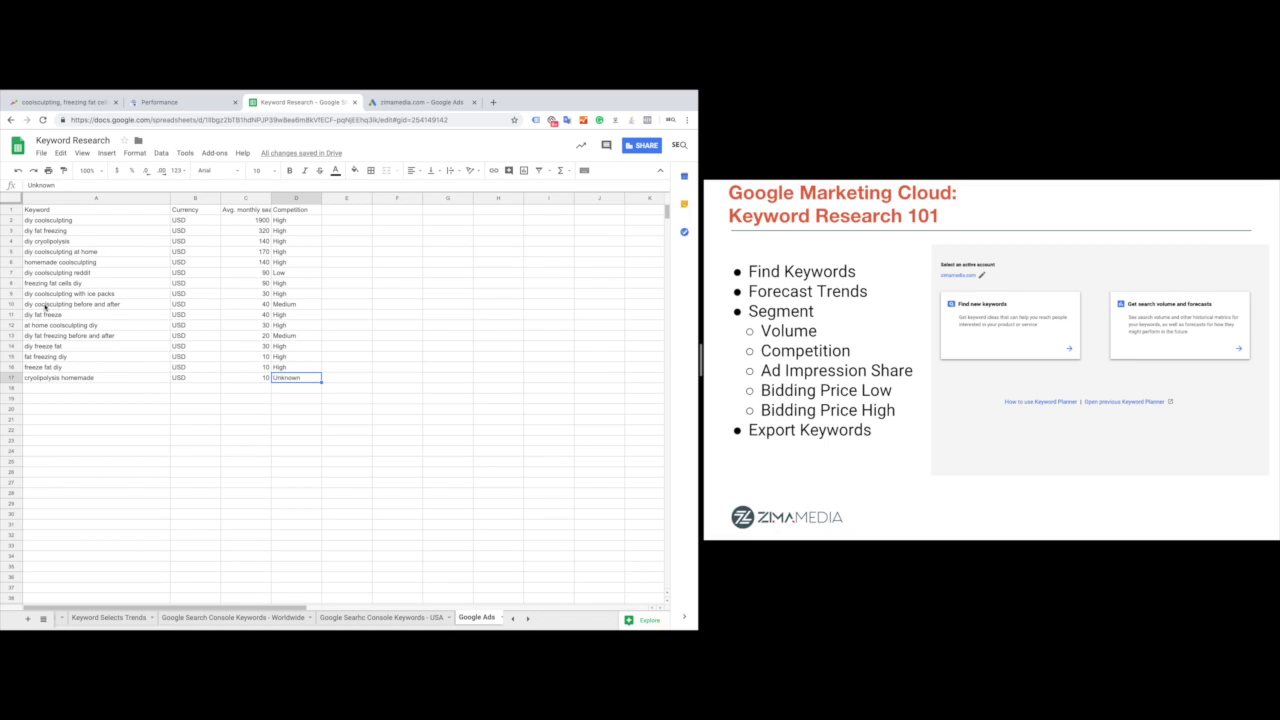
pyautogui.moveTo(103, 220)
pyautogui.mouseDown()
pyautogui.moveTo(284, 234)
pyautogui.moveTo(284, 258)
pyautogui.mouseUp()
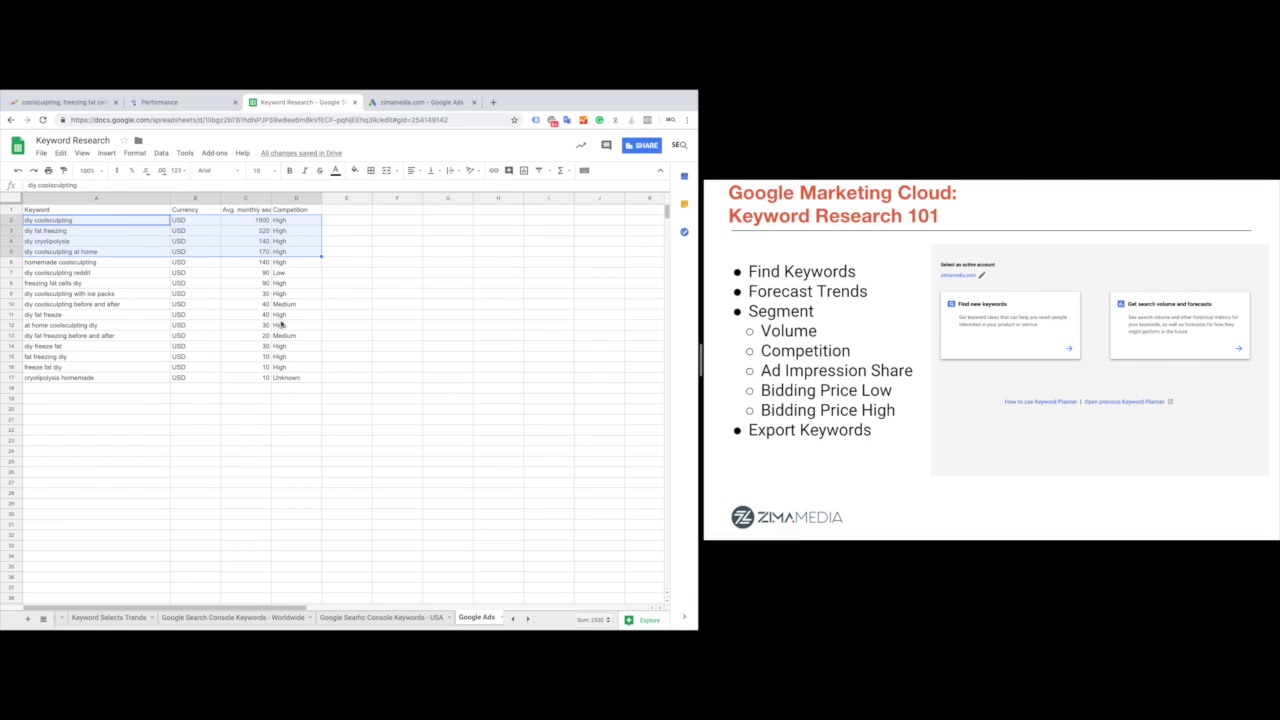
pyautogui.moveTo(296, 388); pyautogui.dragTo(28, 333)
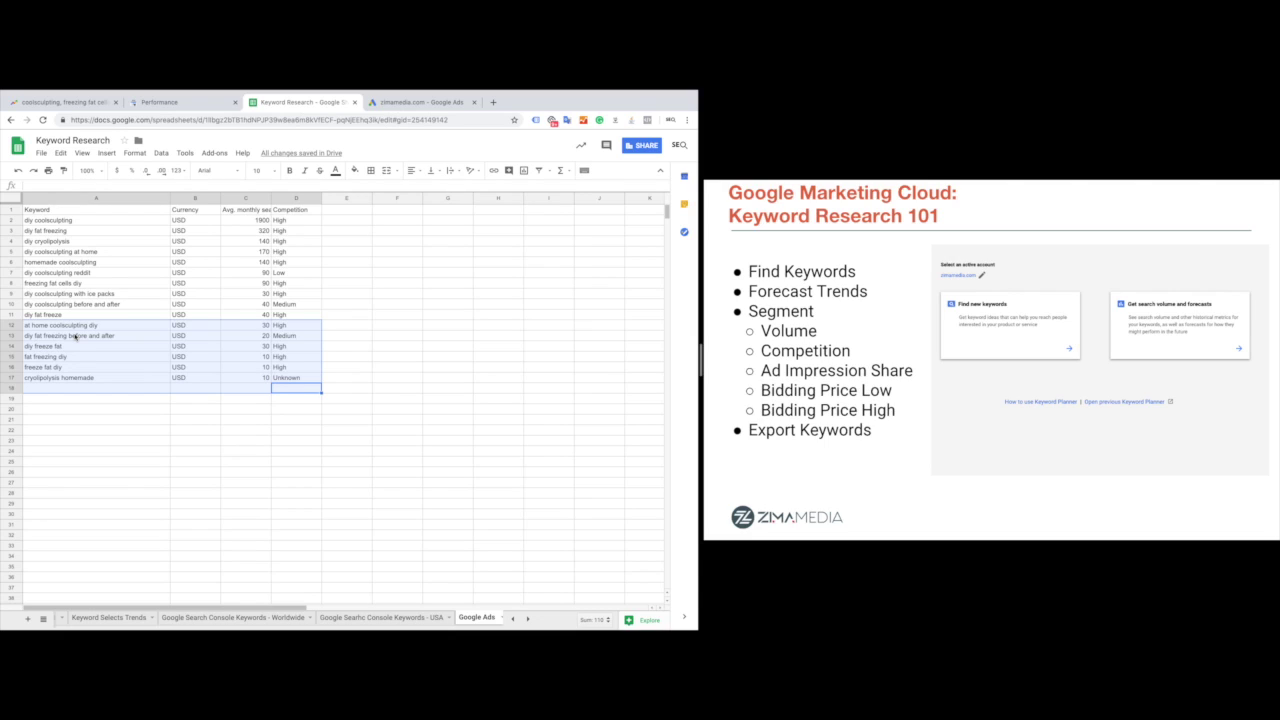
pyautogui.click(75, 337)
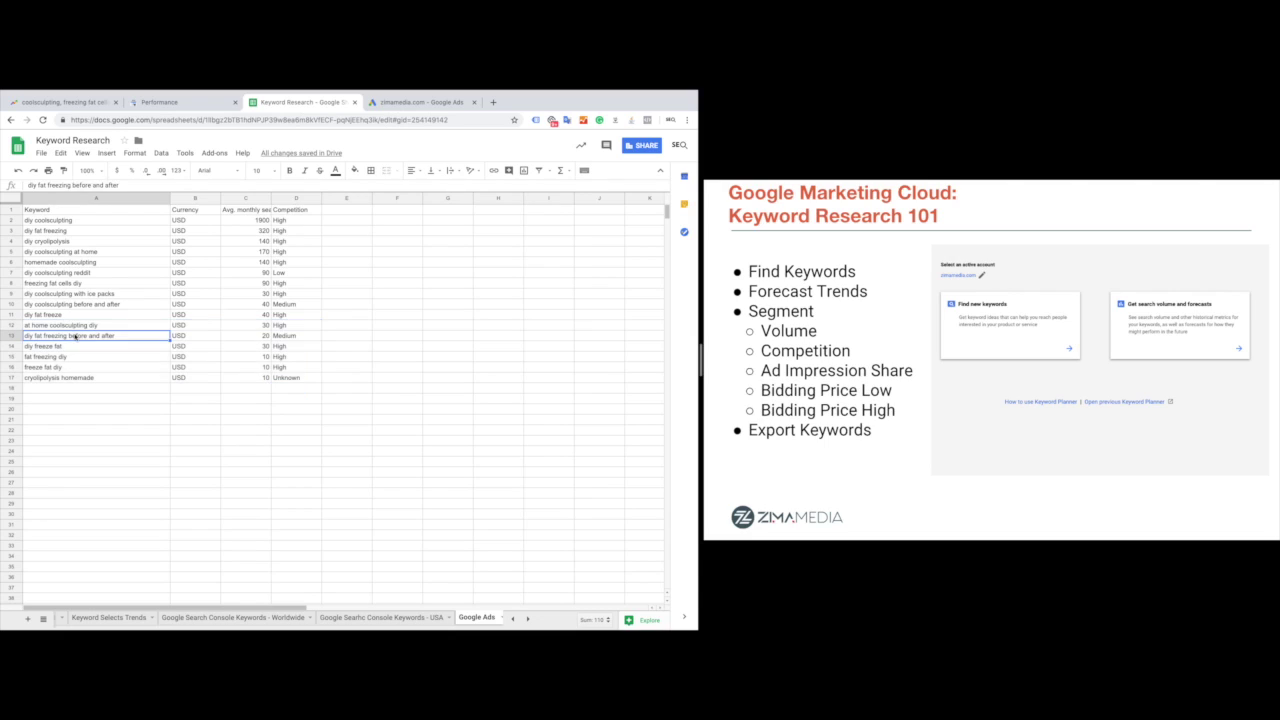
pyautogui.click(57, 221)
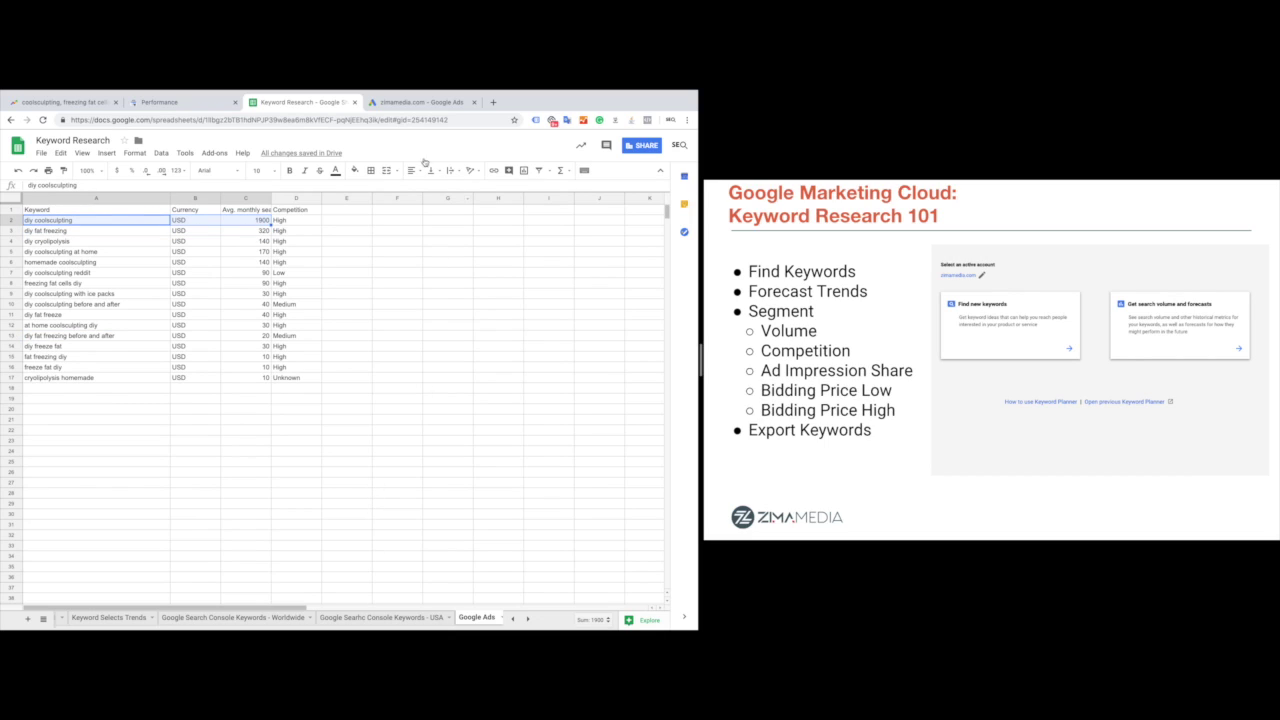
# Step: Get Keyword Planner ideas for the Search Console query 'can you do coolsculpting at home'
pyautogui.click(392, 617)
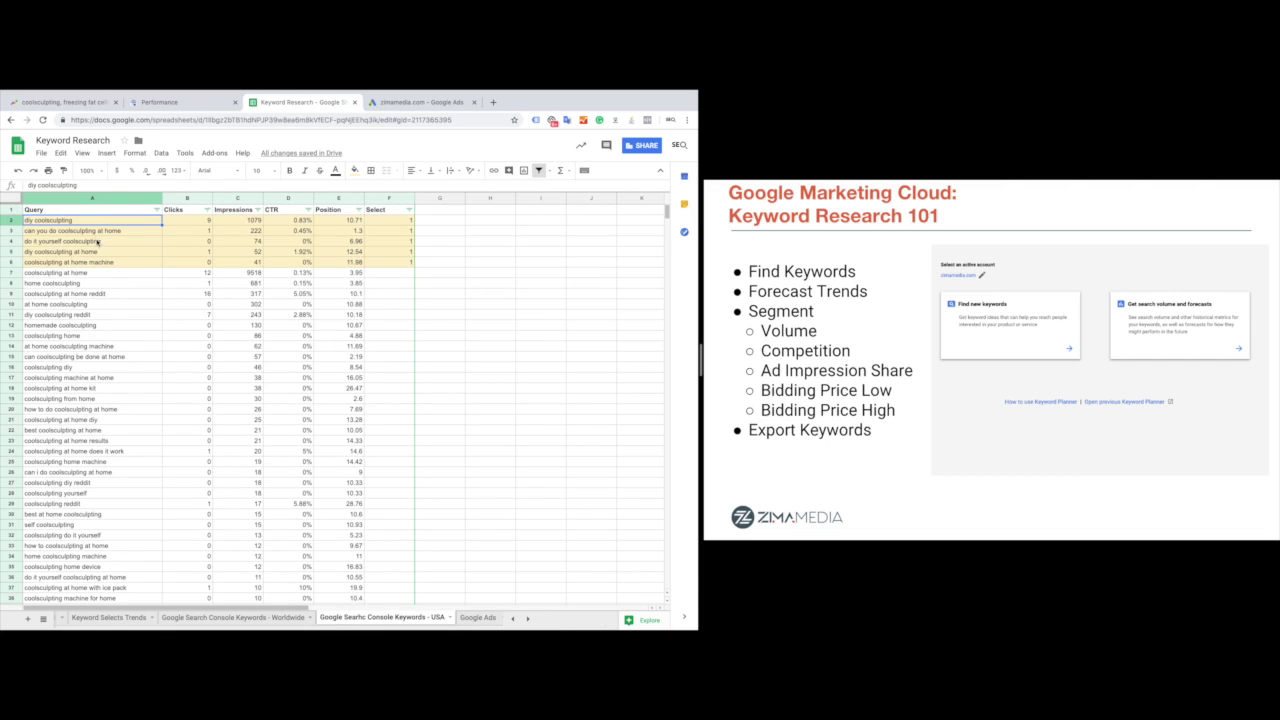
pyautogui.click(47, 232)
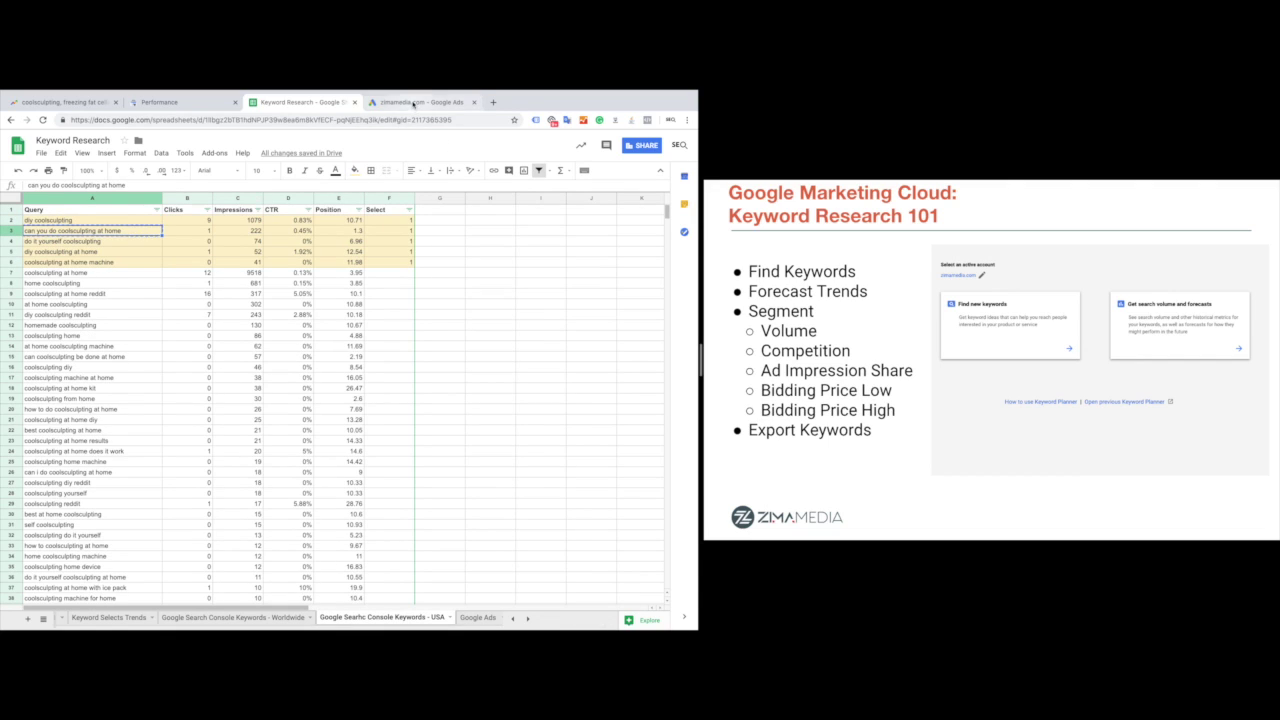
pyautogui.click(414, 101)
pyautogui.click(253, 196)
pyautogui.write('can you do coolsculpting at home')
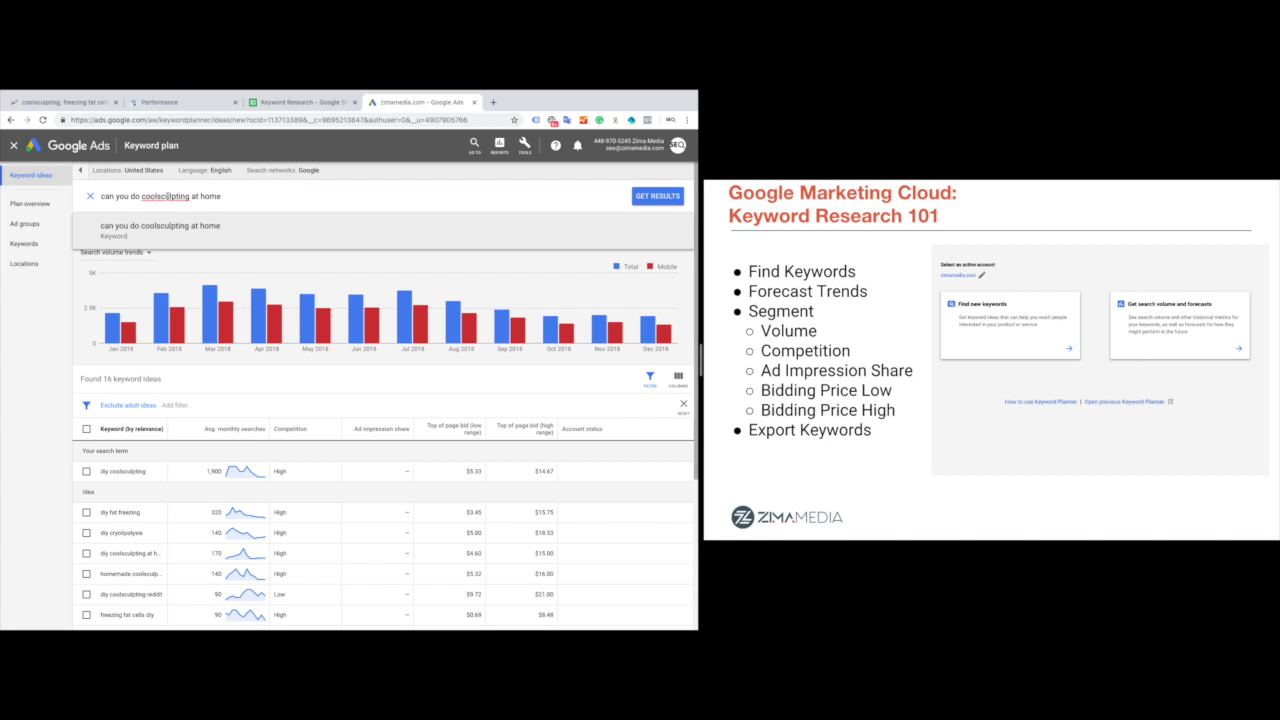
pyautogui.press('Return')
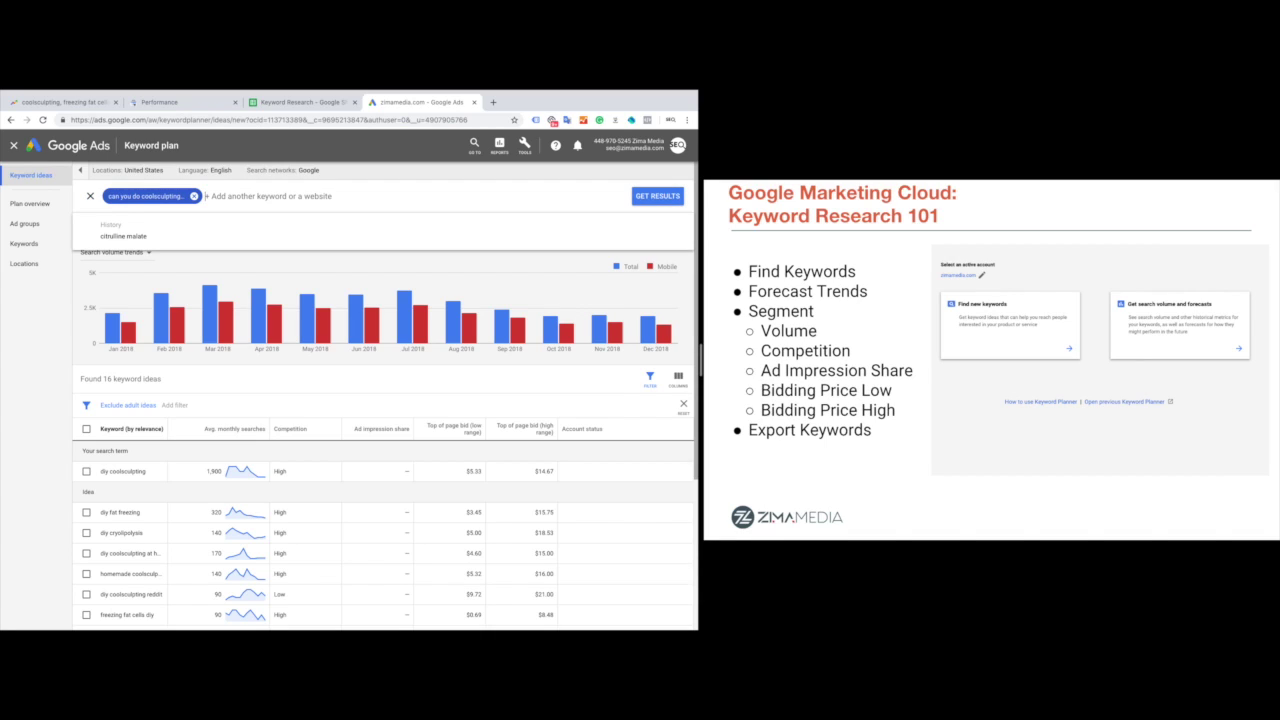
pyautogui.click(646, 200)
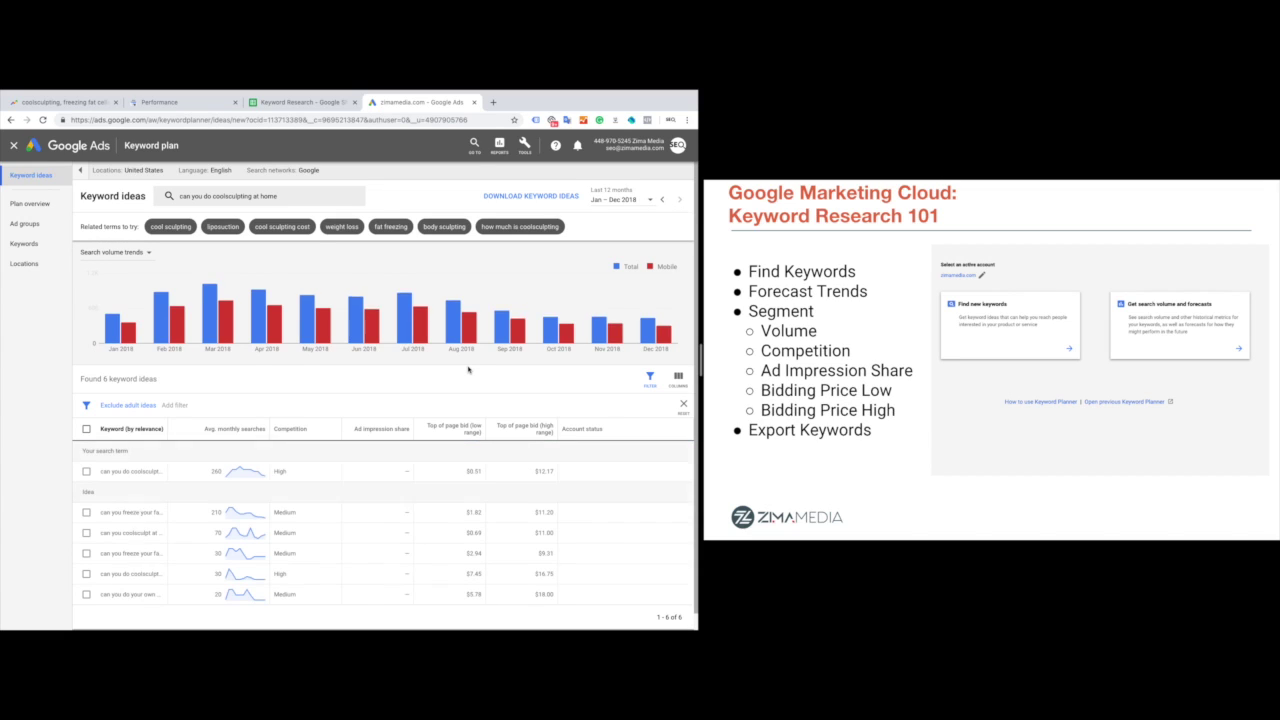
# Step: Download the six keyword ideas as CSV, open it in Numbers, and select the six rows
pyautogui.scroll(-1, 468, 370)
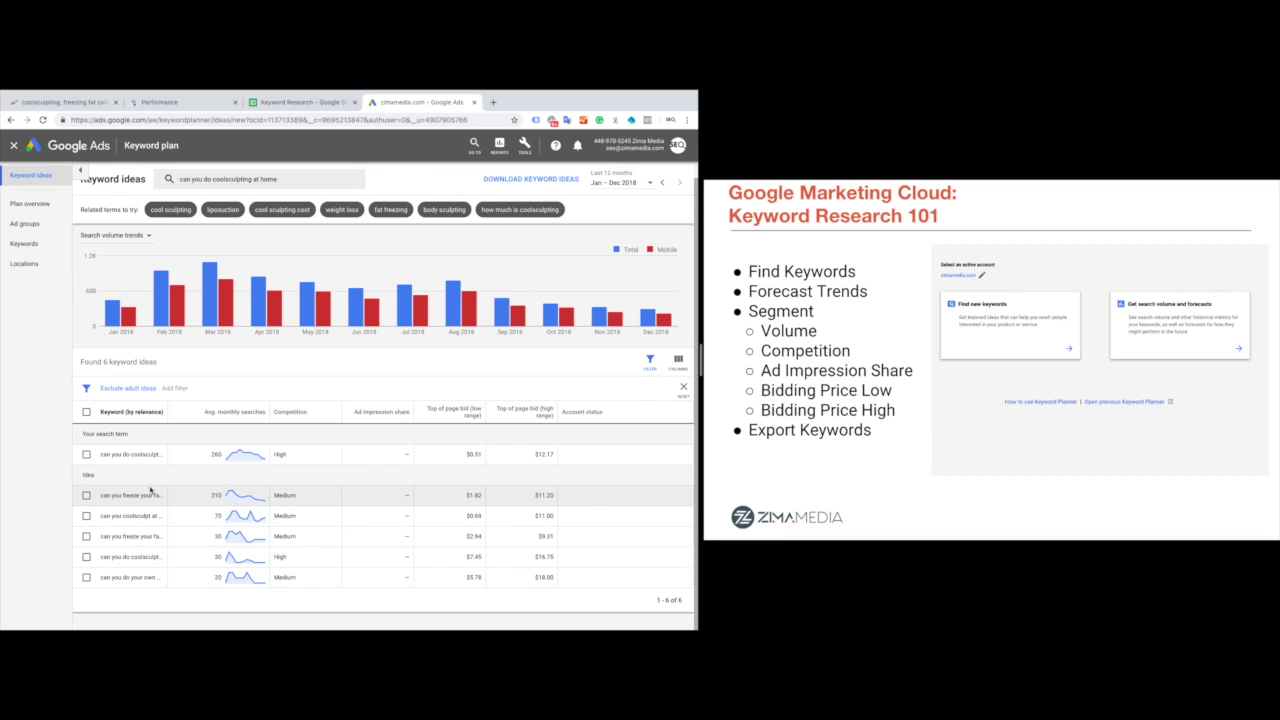
pyautogui.scroll(1, 150, 489)
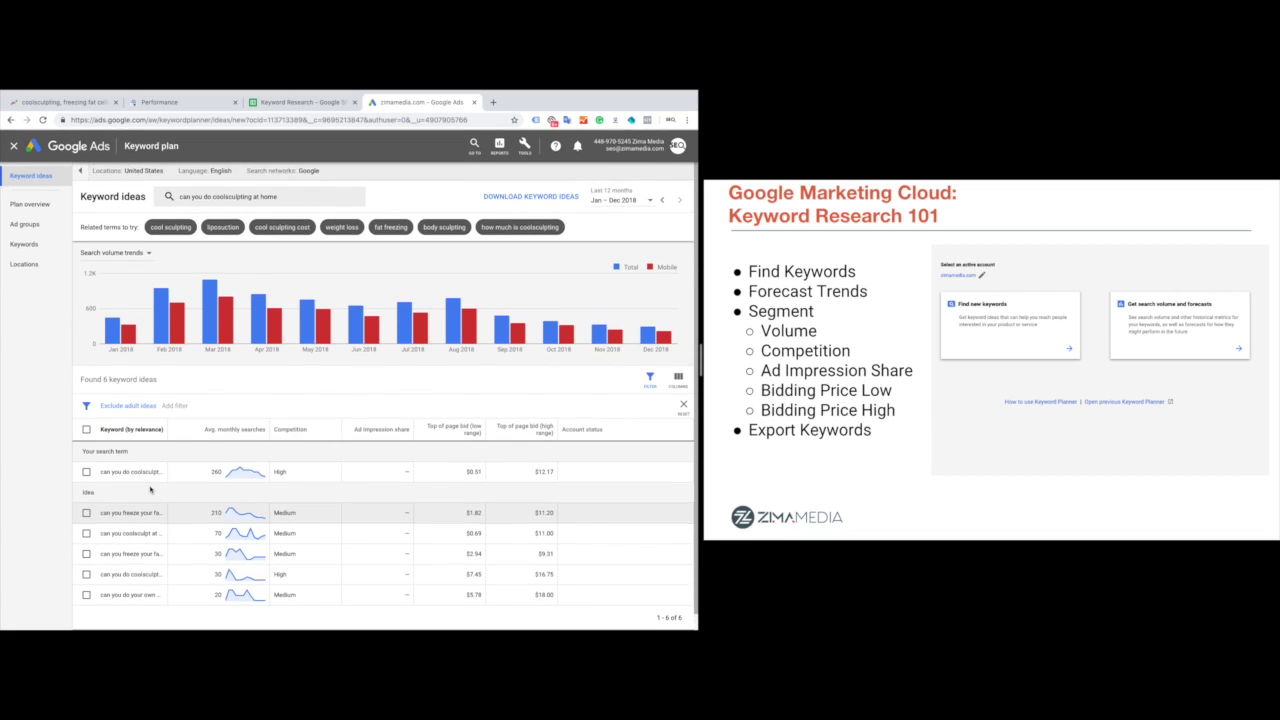
pyautogui.click(541, 197)
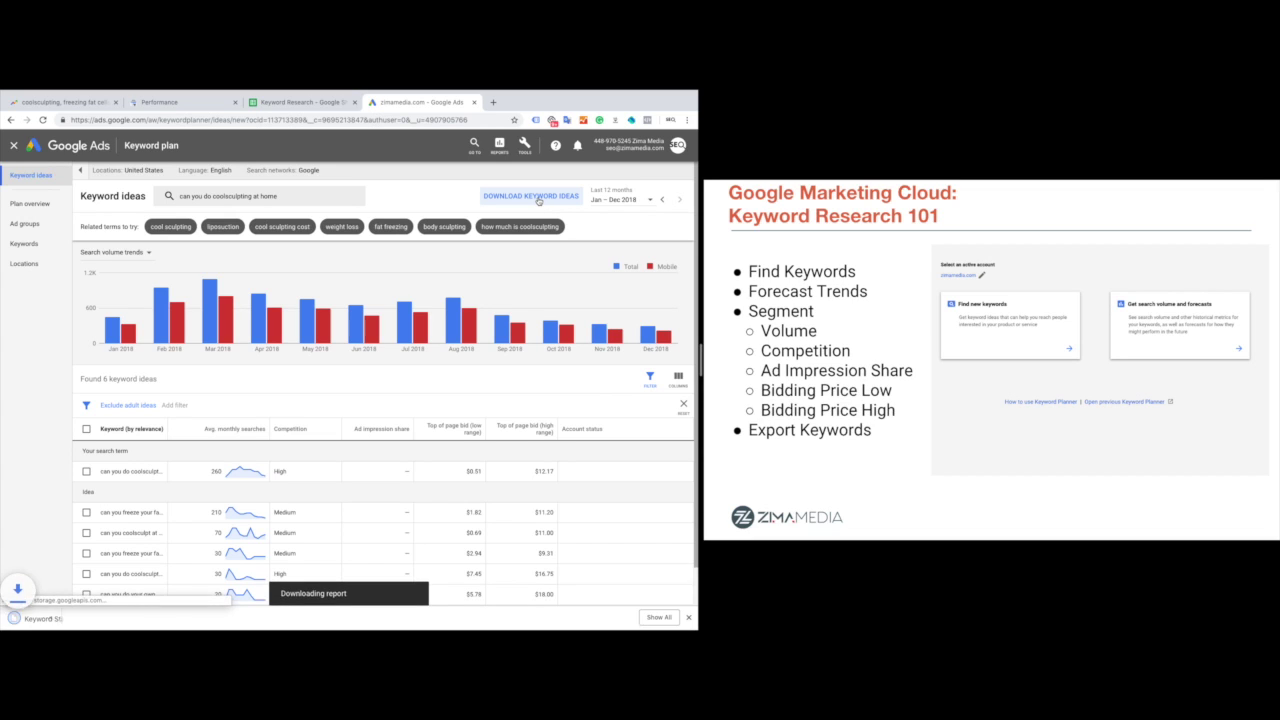
pyautogui.click(84, 617)
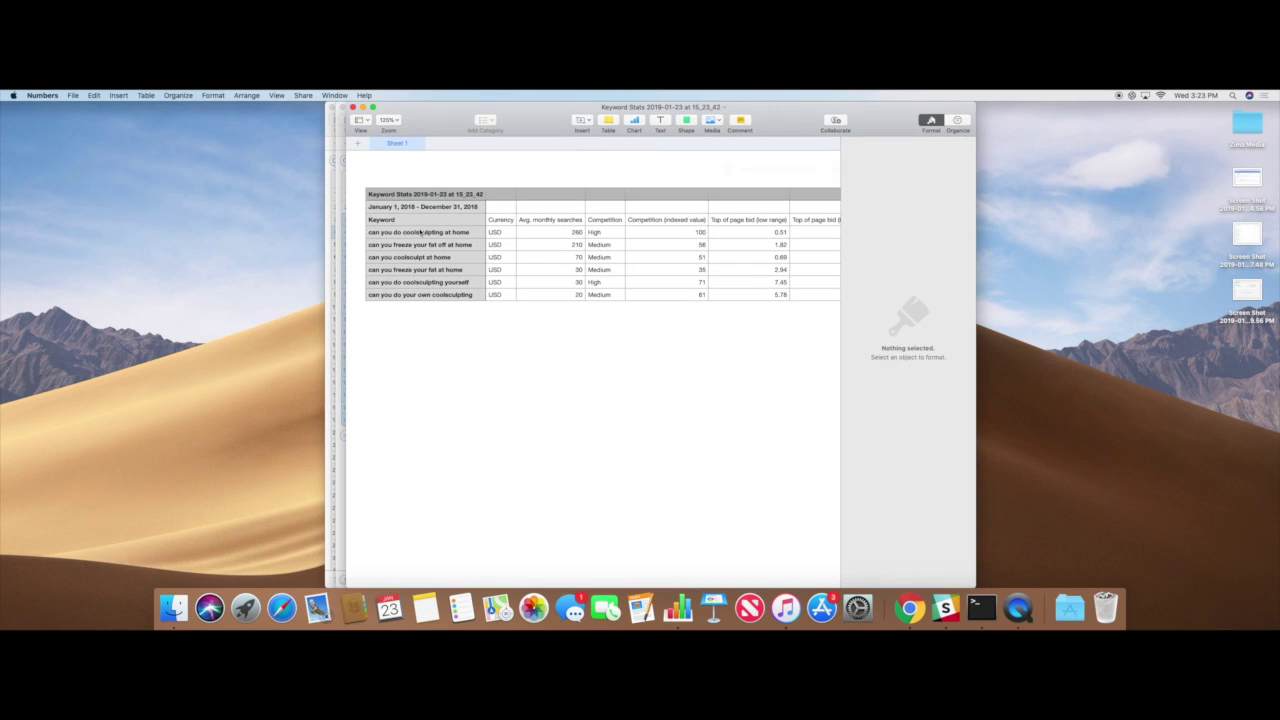
pyautogui.click(420, 232)
pyautogui.moveTo(495, 232); pyautogui.dragTo(604, 297)
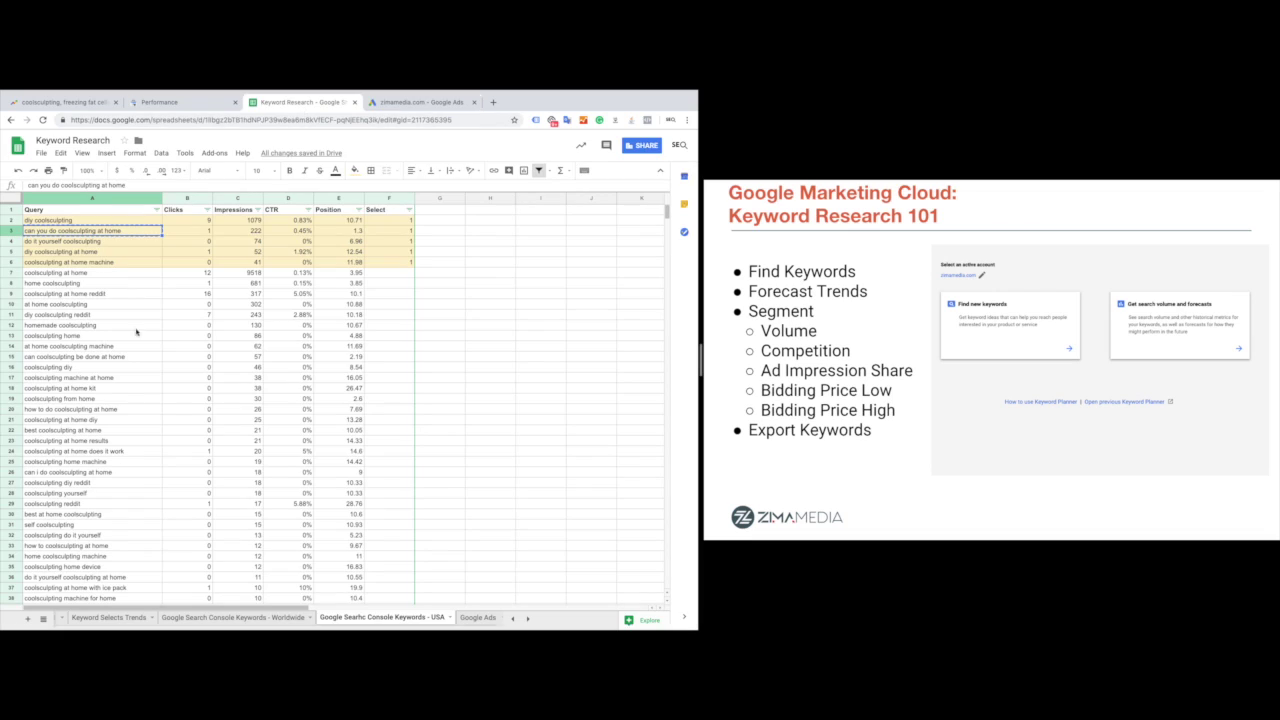
# Step: Paste the six keyword rows into the Google Ads sheet starting at row 18
pyautogui.click(480, 618)
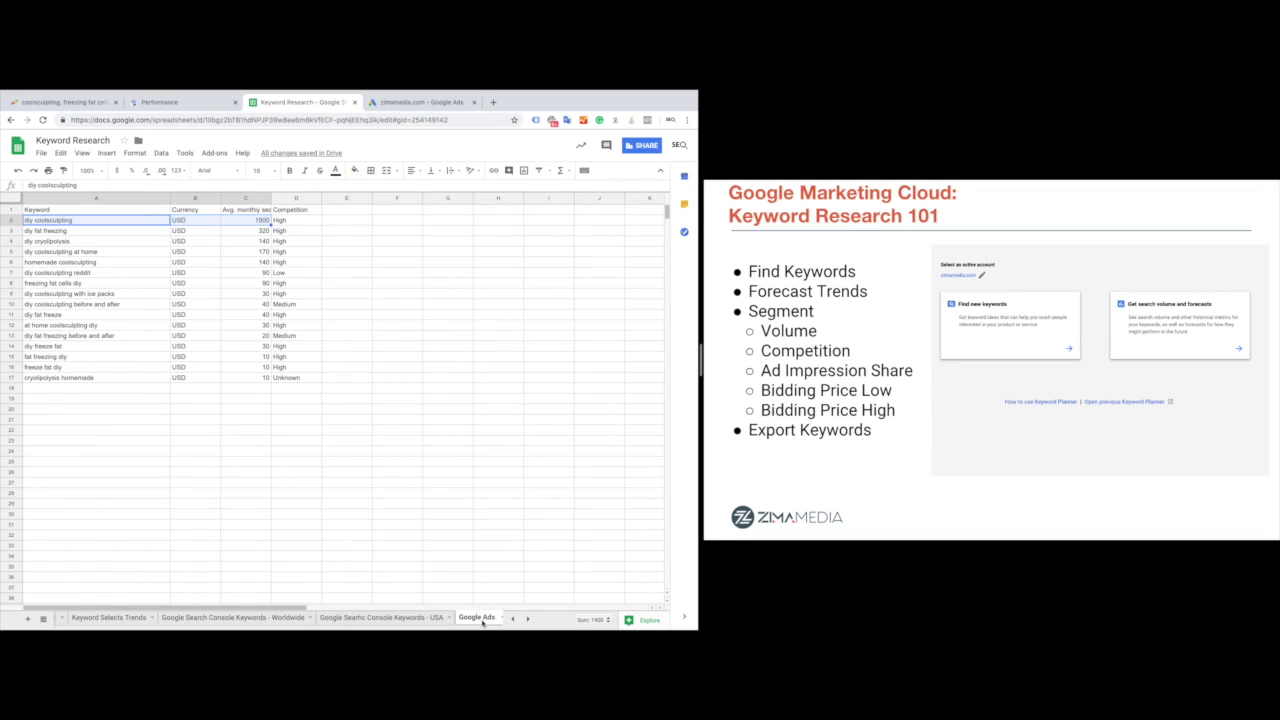
pyautogui.click(80, 390)
pyautogui.write('can you do coolsculpting at home\tUSD\t260\tHigh can you freeze your fat off at home\tUSD\t210\tMedium can you coolsculpt at home\tUSD\t70\tMedium can you freeze your fat at home\tUSD\t30\tMedium can you do coolsculpting yourself\tUSD\t30\tHigh can you do your own coolsculpting\tUSD\t20\tMedium')
pyautogui.hotkey('ctrl', 'z')
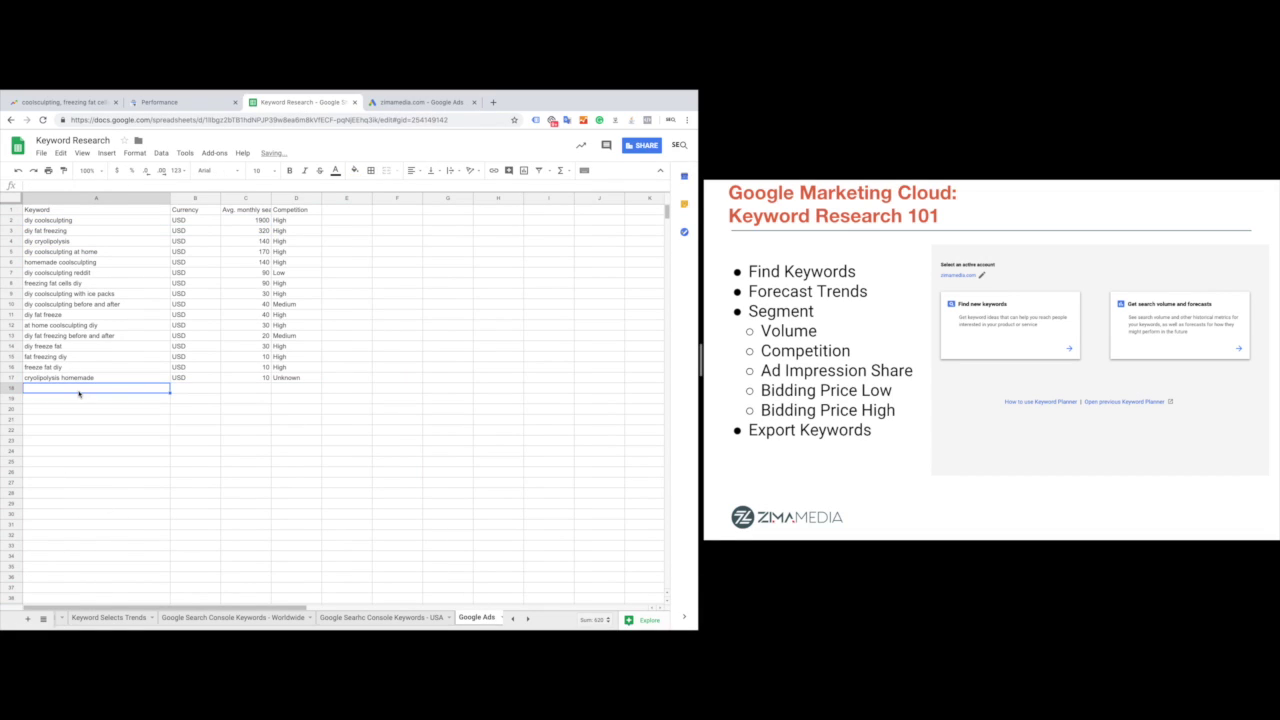
pyautogui.write('can you do coolsculpting at home\tUSD\t260\tHigh can you freeze your fat off at home\tUSD\t210\tMedium can you coolsculpt at home\tUSD\t70\tMedium can you freeze your fat at home\tUSD\t30\tMedium can you do coolsculpting yourself\tUSD\t30\tHigh can you do your own coolsculpting\tUSD\t20\tMedium')
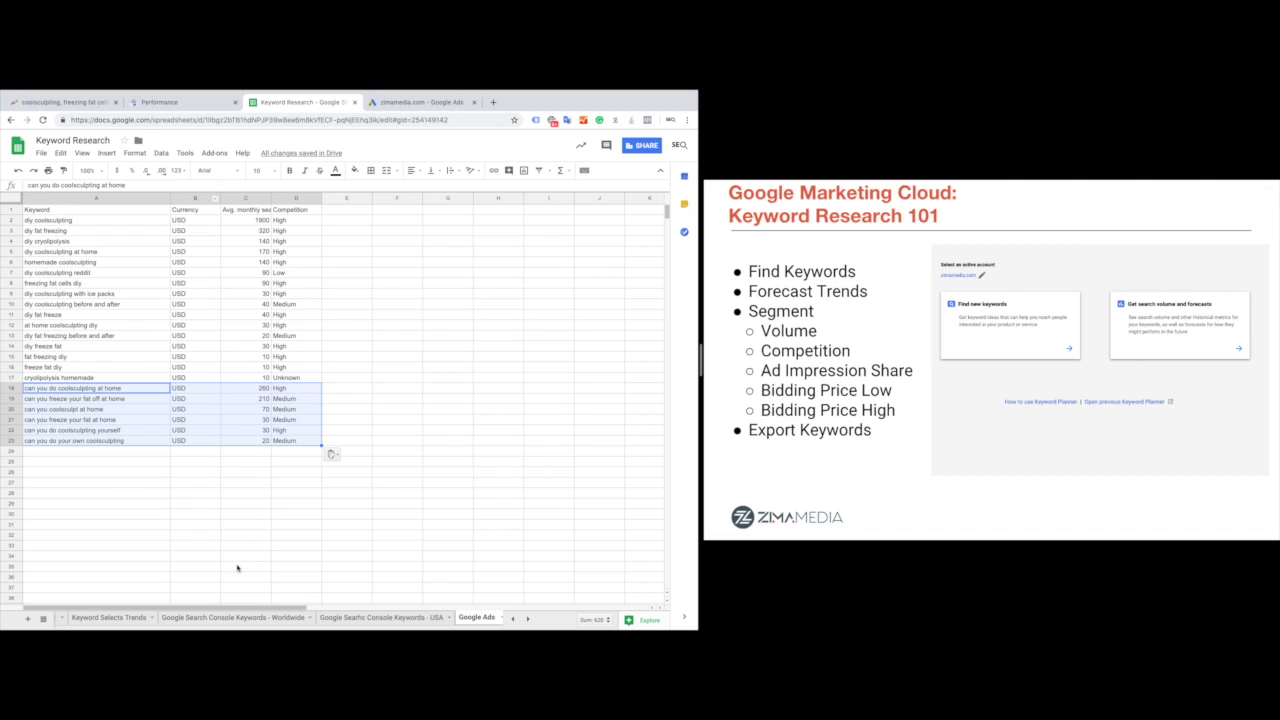
pyautogui.click(375, 618)
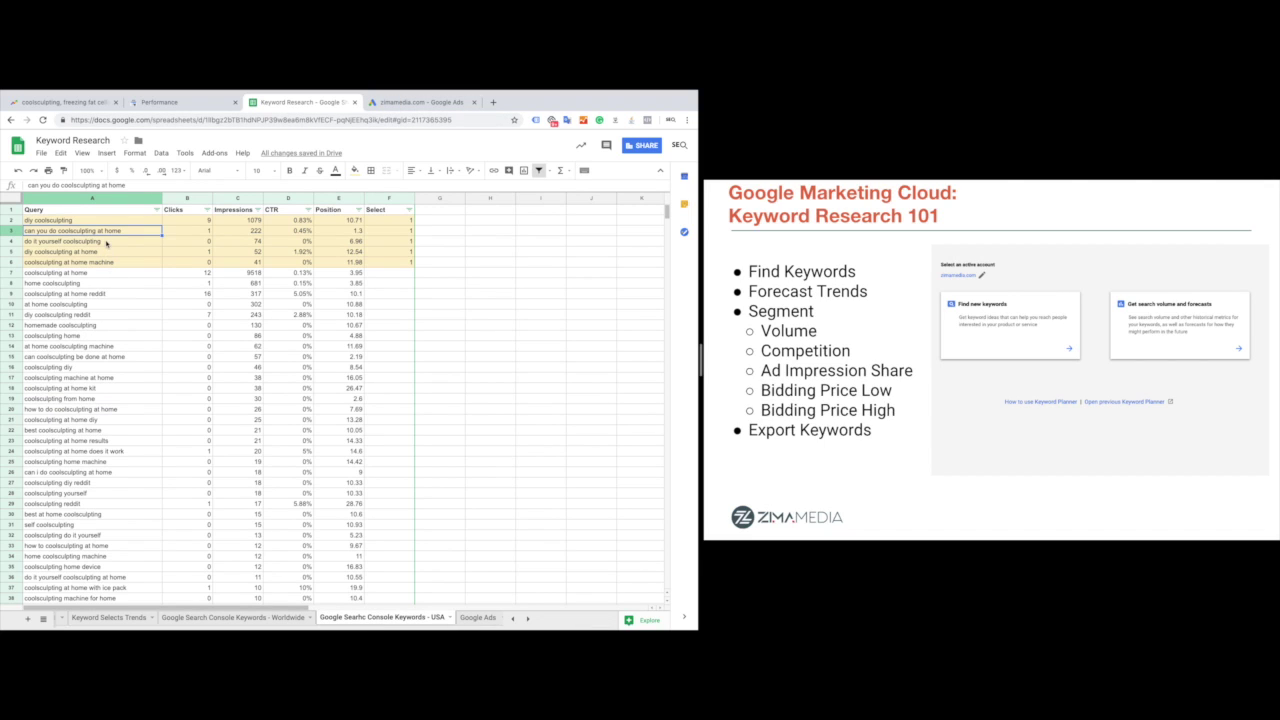
# Step: Replace the planner keyword with 'do it yourself coolsculpting' and get ideas
pyautogui.click(476, 618)
pyautogui.click(413, 104)
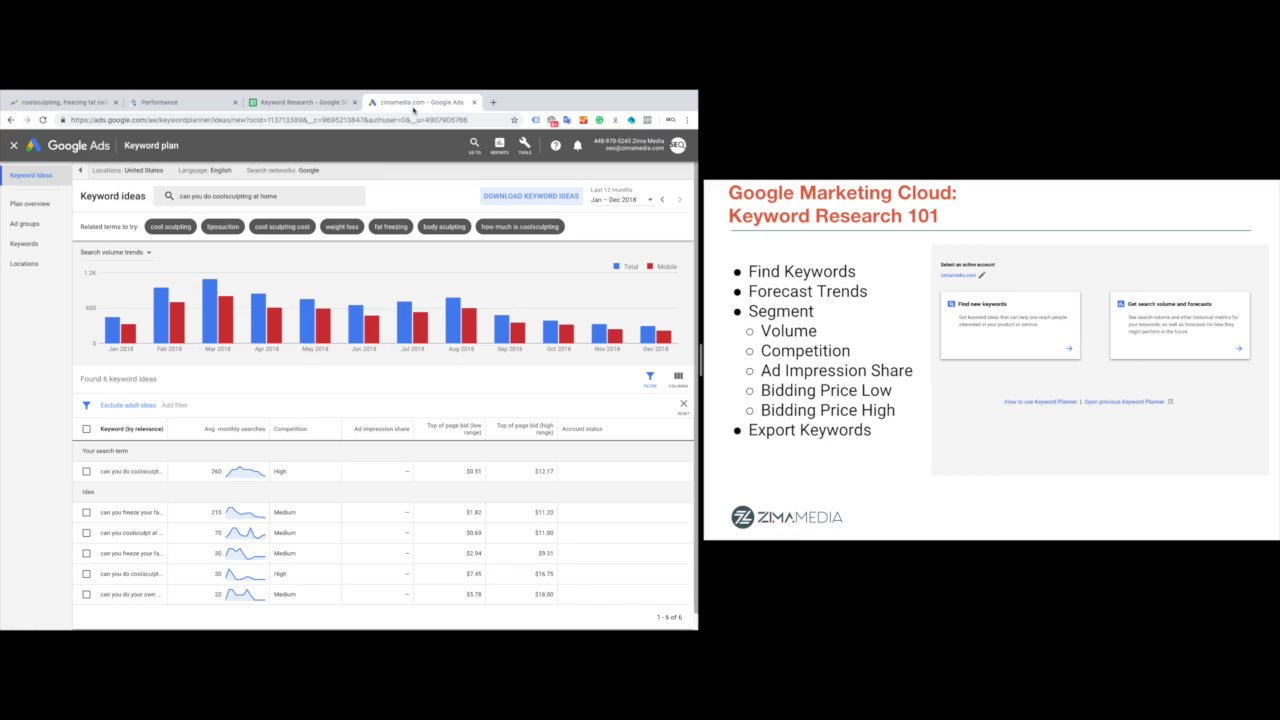
pyautogui.click(240, 198)
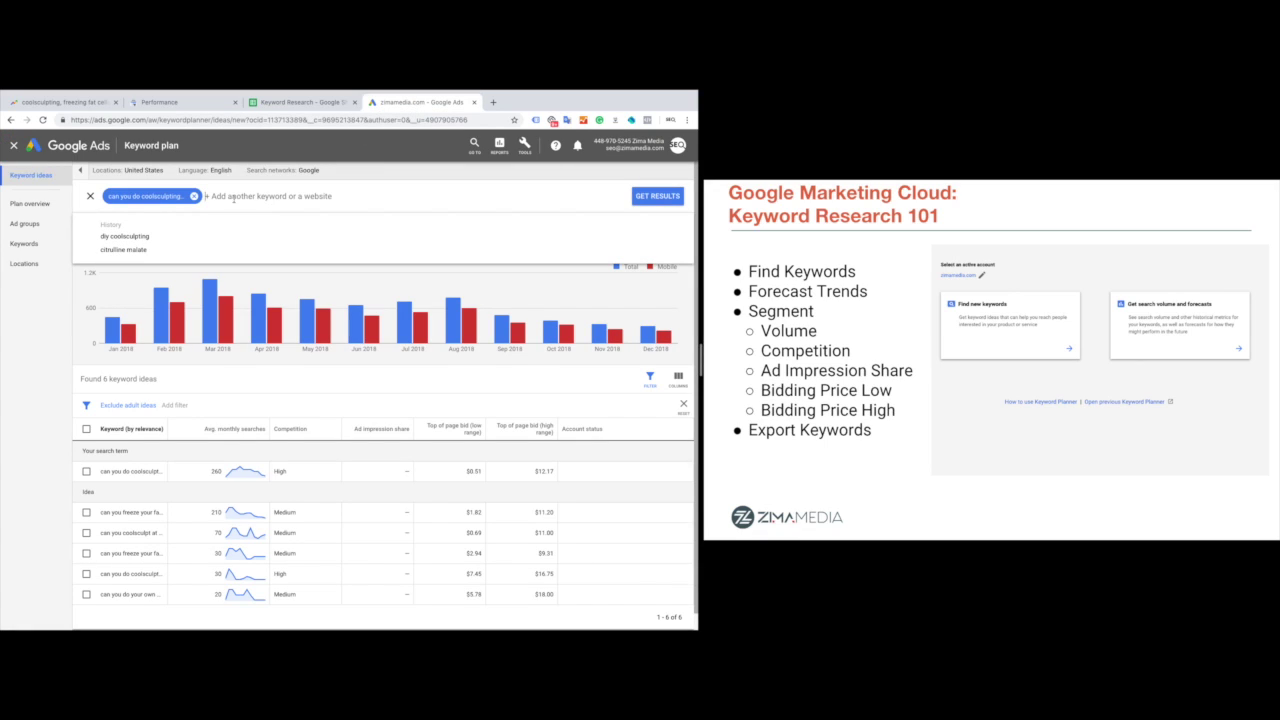
pyautogui.press('BackSpace')
pyautogui.press('BackSpace')
pyautogui.write('do it yourself coolsculpting')
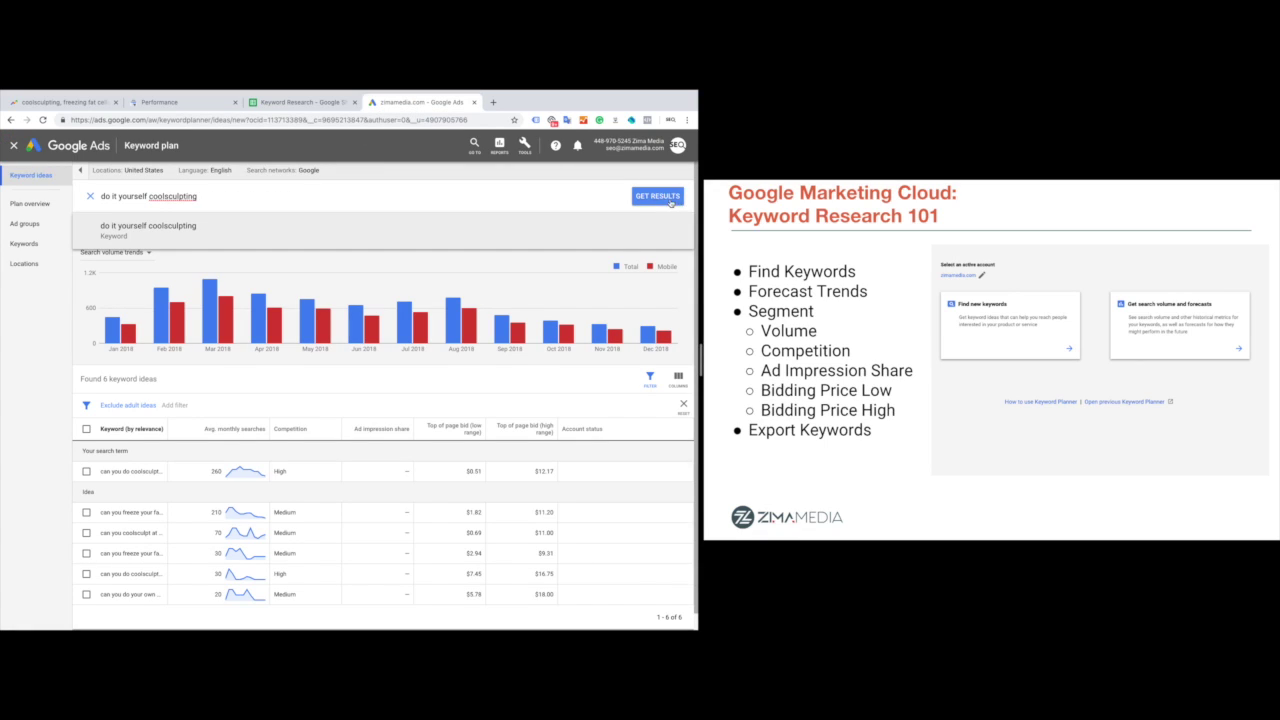
pyautogui.click(657, 197)
# Step: Copy the 'diy coolsculpting at home' query from the USA sheet and get planner ideas for it
pyautogui.click(305, 104)
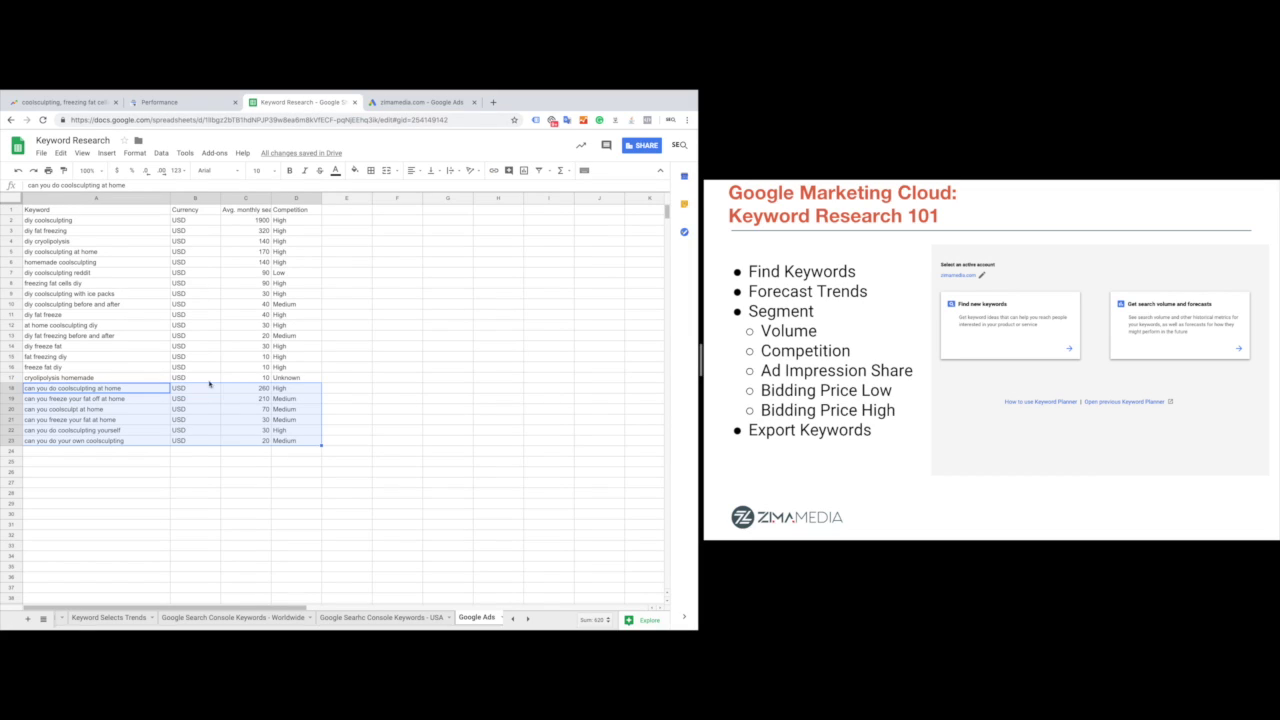
pyautogui.click(405, 617)
pyautogui.click(108, 251)
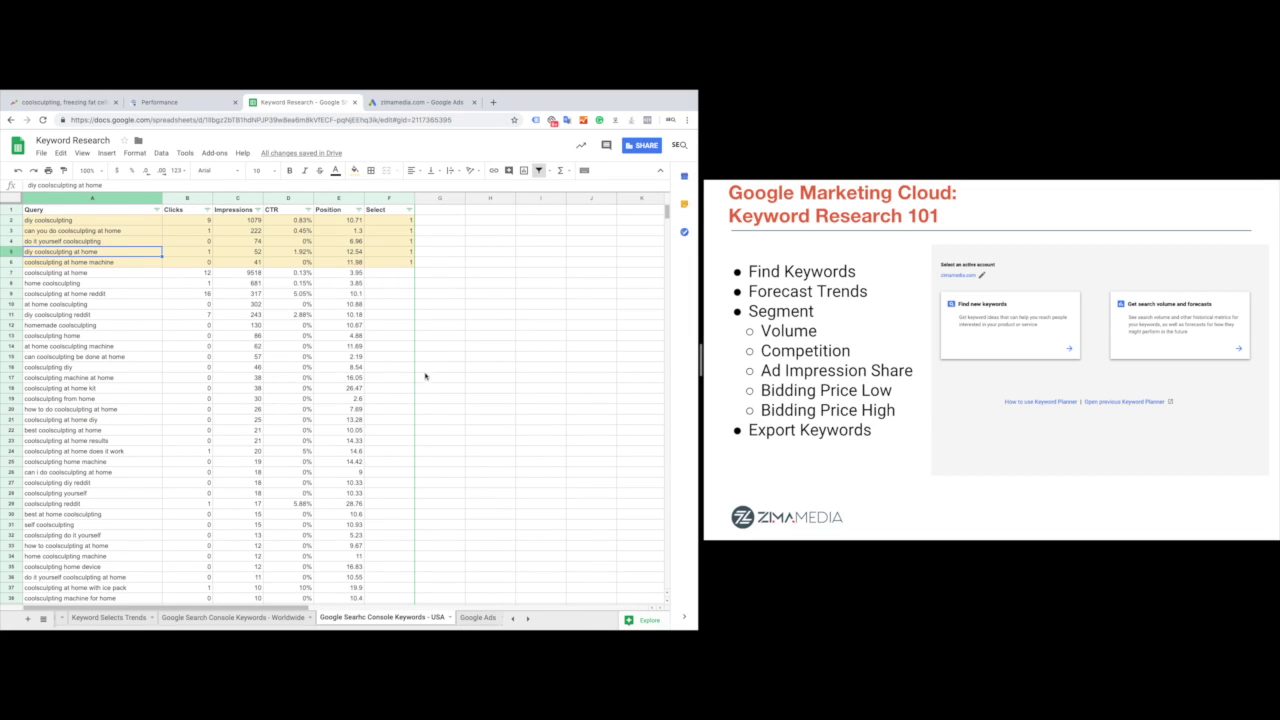
pyautogui.click(408, 104)
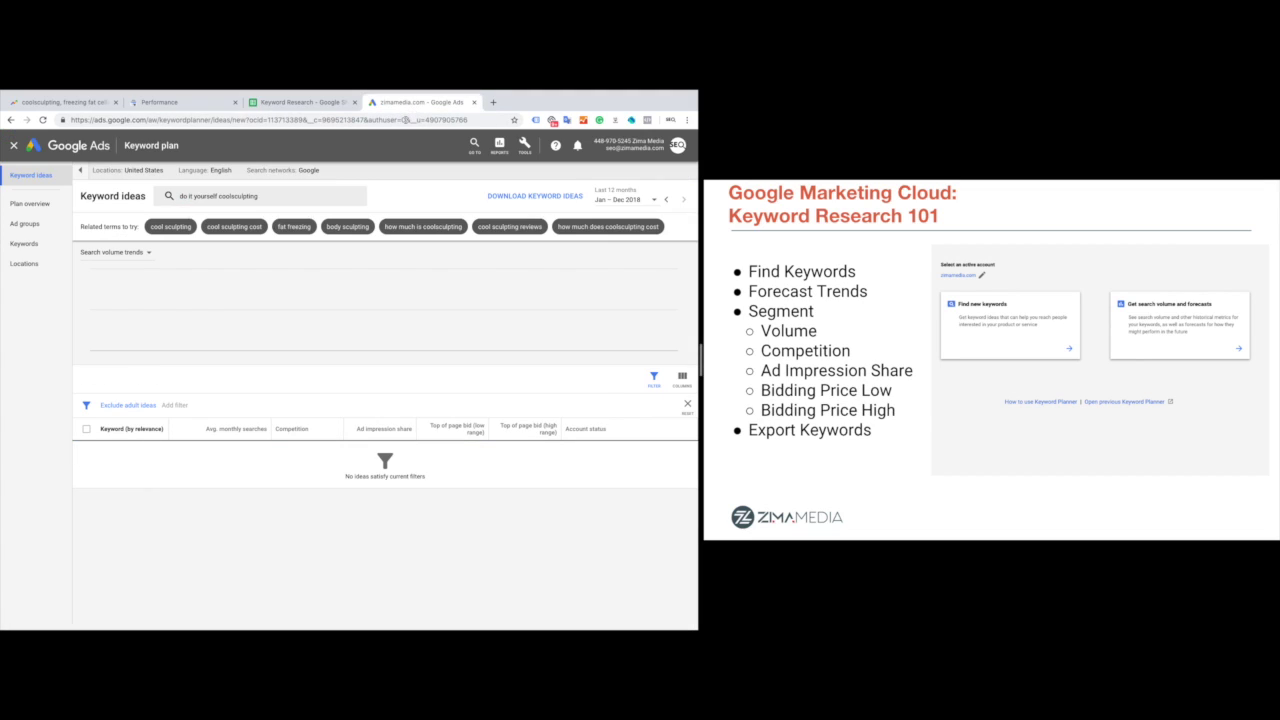
pyautogui.click(277, 198)
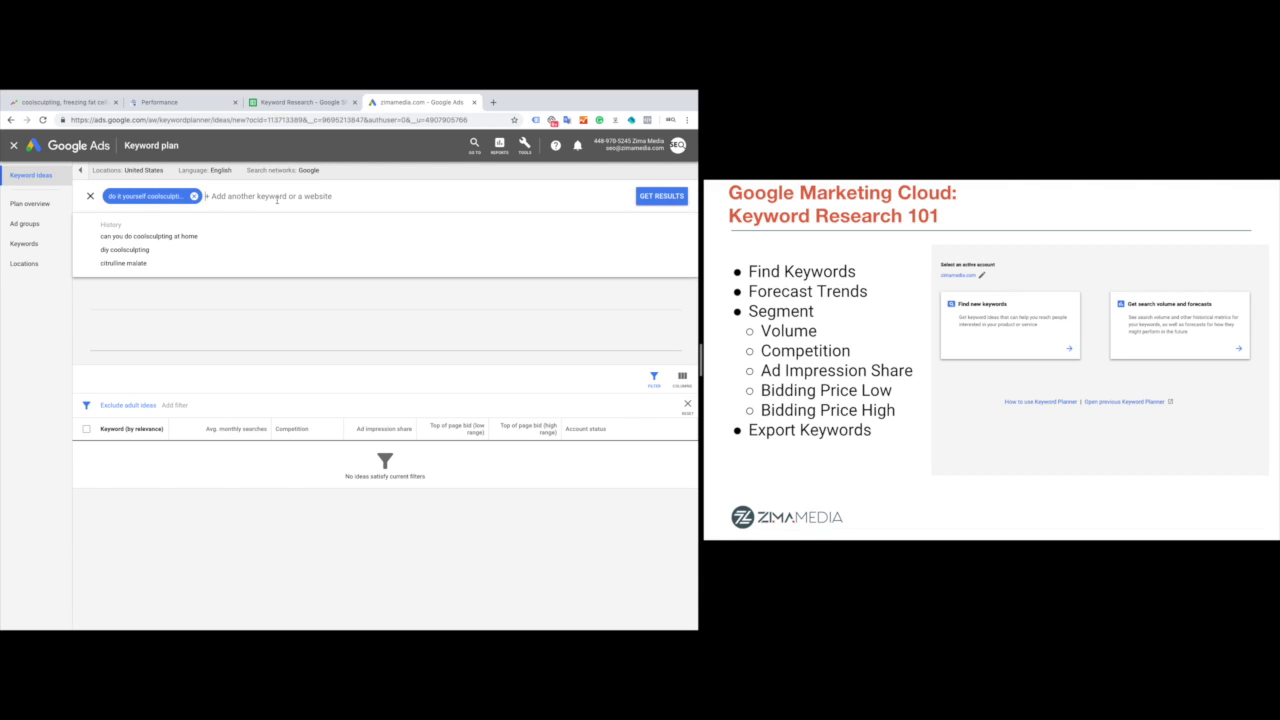
pyautogui.press('BackSpace')
pyautogui.press('BackSpace')
pyautogui.write('diy coolsculpting at home')
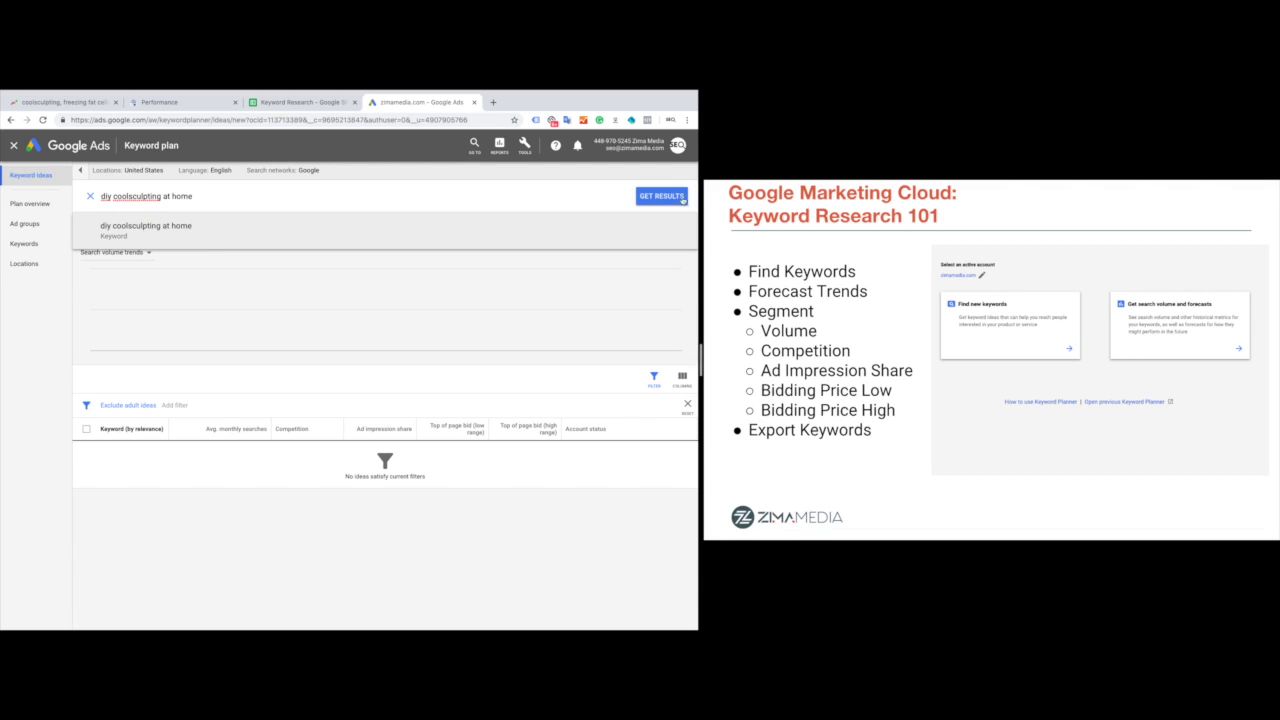
pyautogui.click(684, 200)
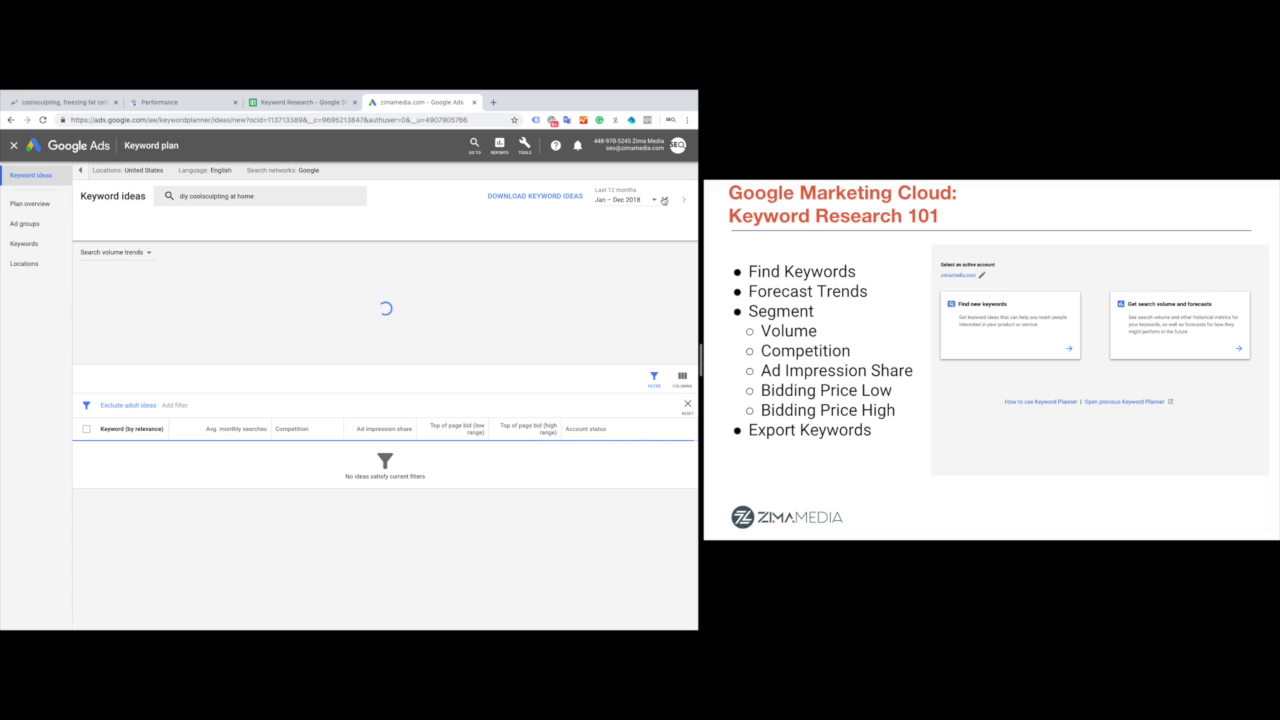
# Step: Add 'coolsculpting at home machine' as a second keyword and get ideas for both
pyautogui.click(340, 102)
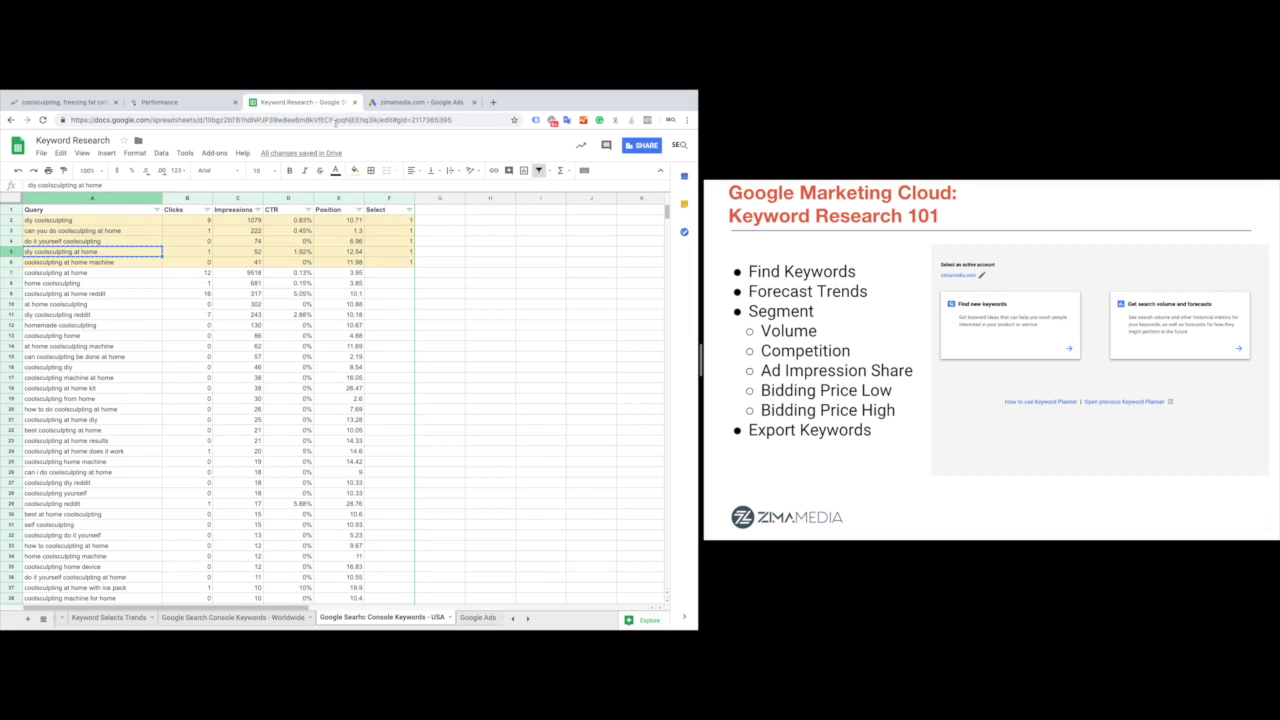
pyautogui.click(143, 260)
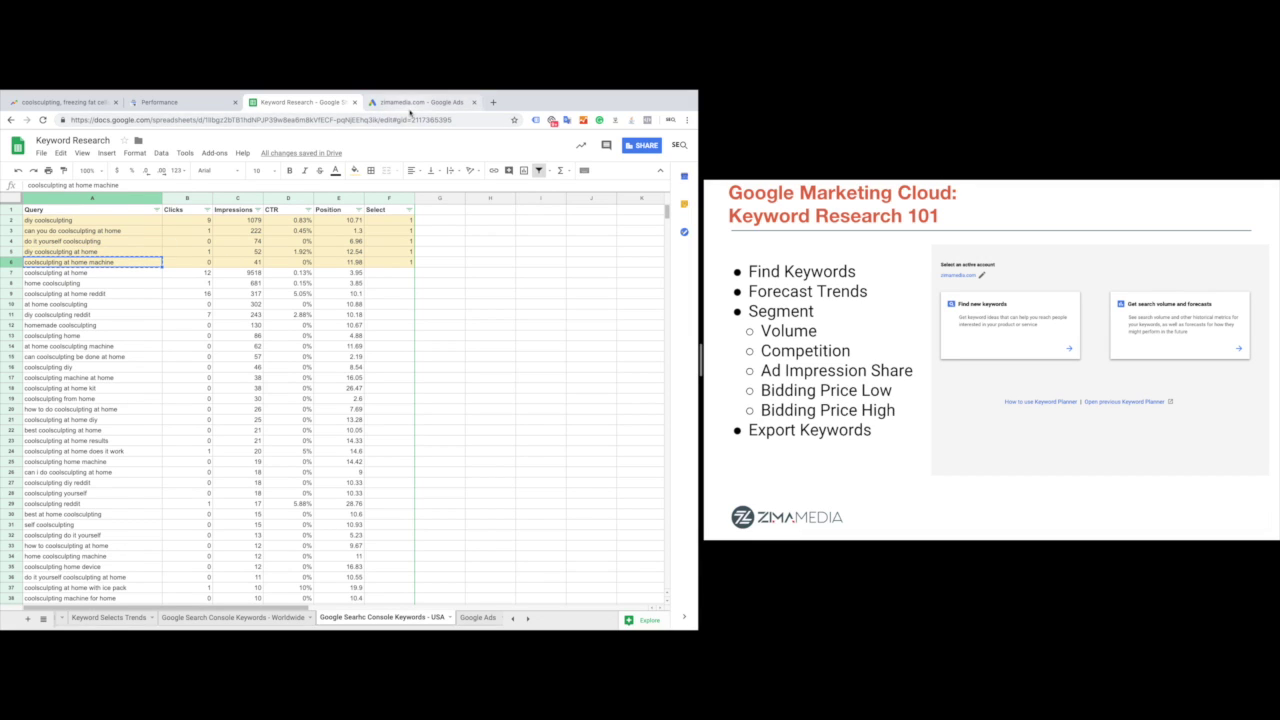
pyautogui.click(411, 102)
pyautogui.click(280, 206)
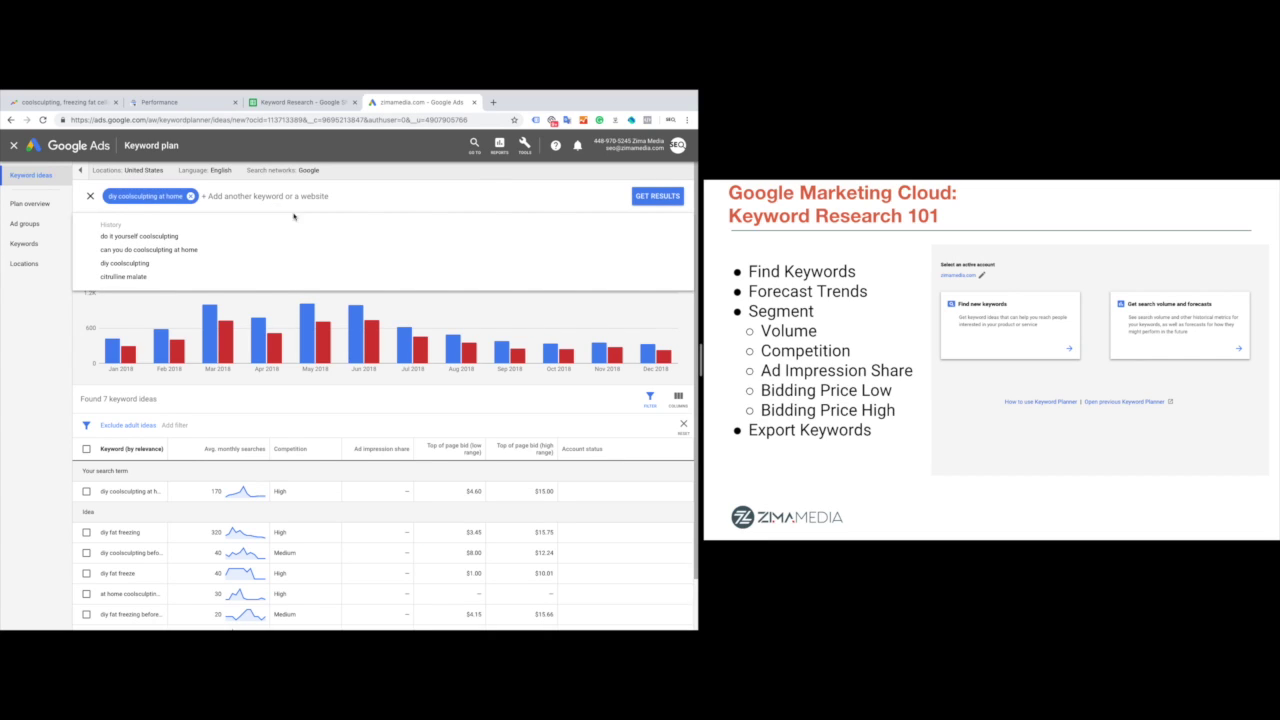
pyautogui.write('coolsculpting at home machine')
pyautogui.press('Return')
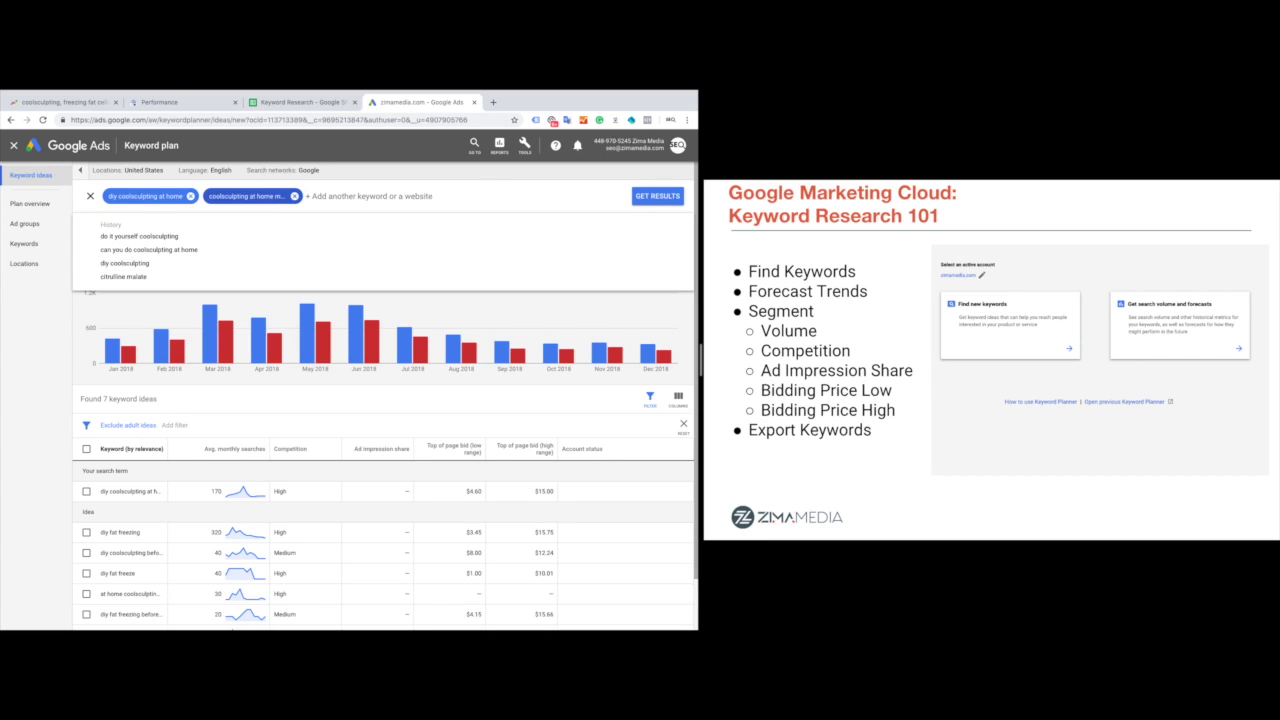
pyautogui.press('Return')
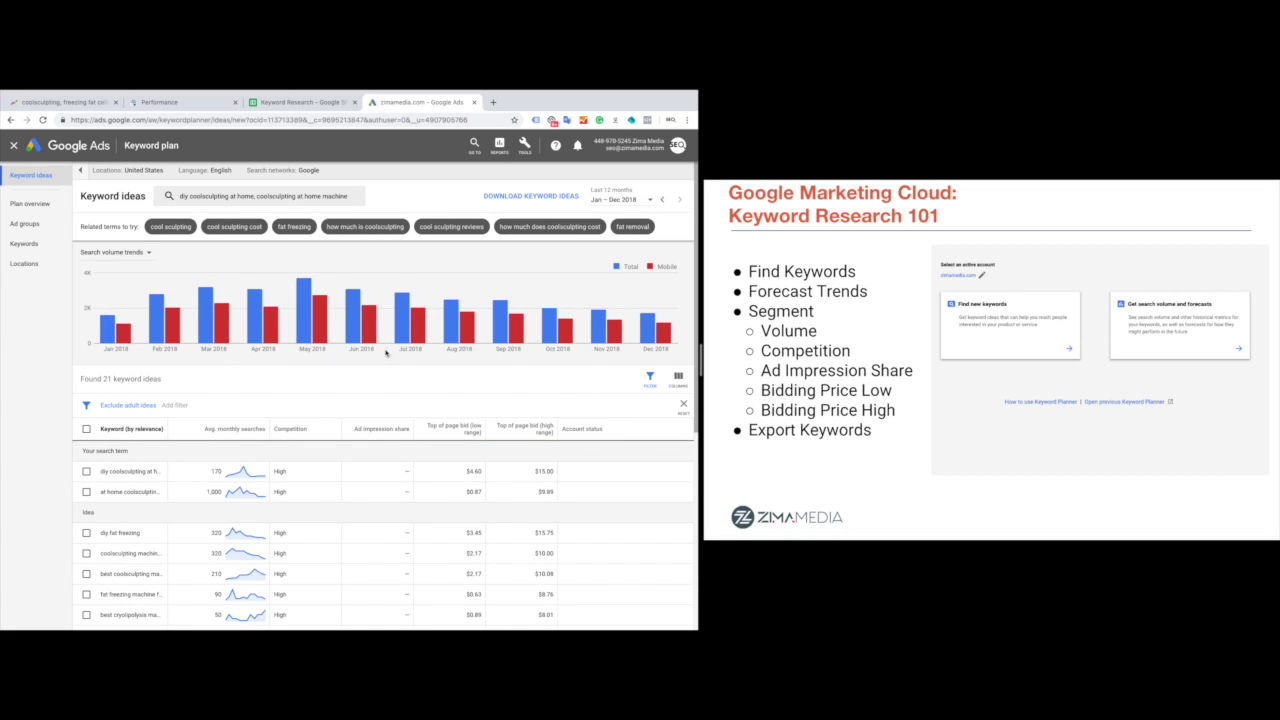
# Step: Download the 21 combined ideas as CSV, open it in Numbers, and select the keyword data
pyautogui.click(566, 198)
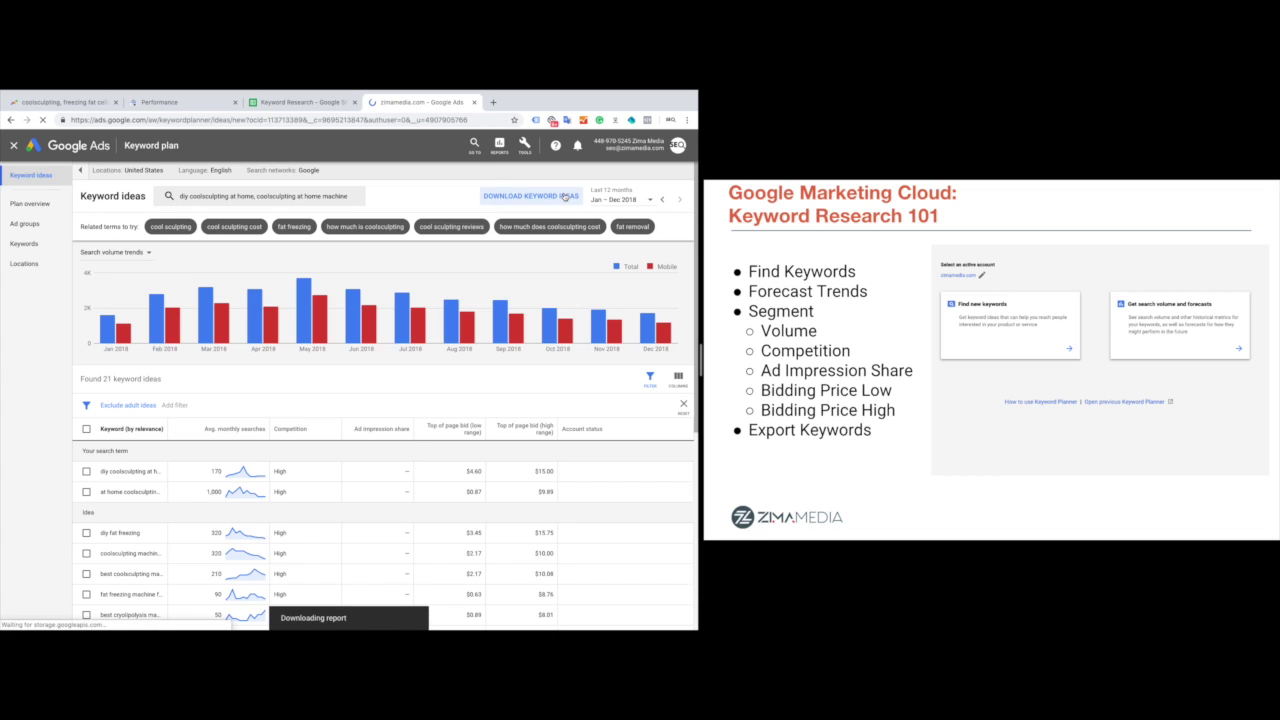
pyautogui.click(50, 618)
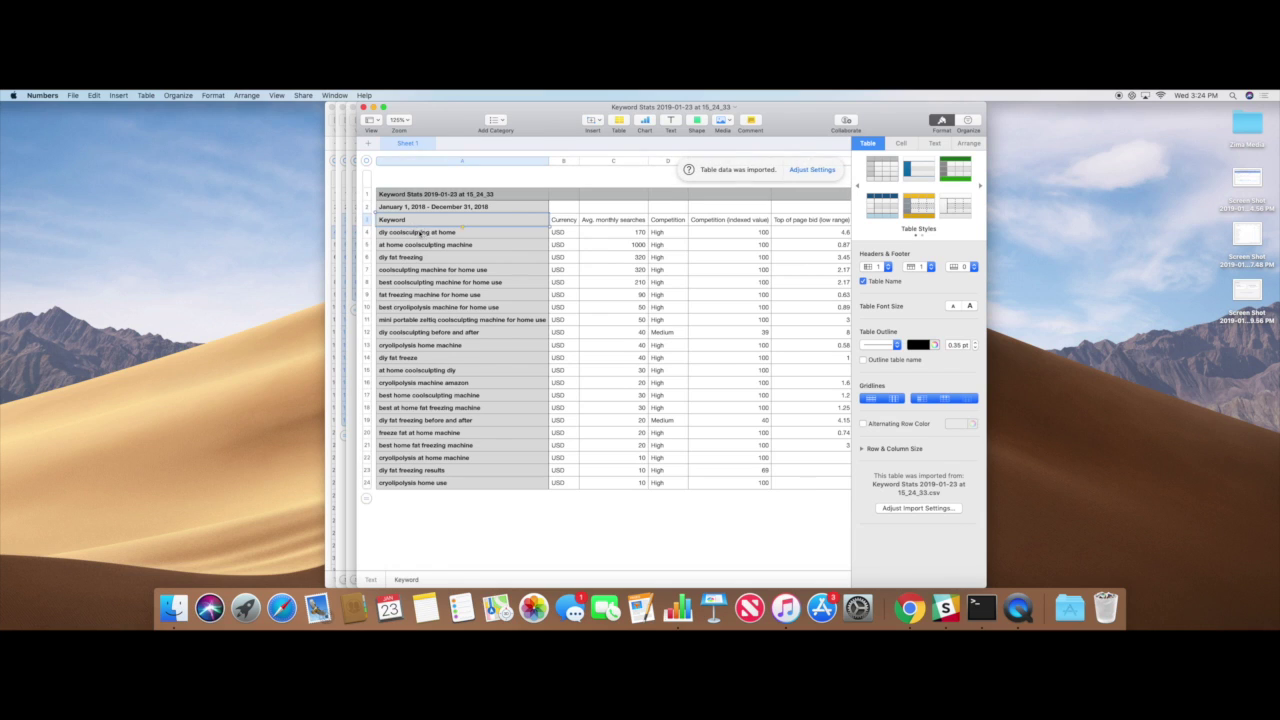
pyautogui.click(413, 231)
pyautogui.keyDown('shift'); pyautogui.click(660, 484); pyautogui.keyUp('shift')
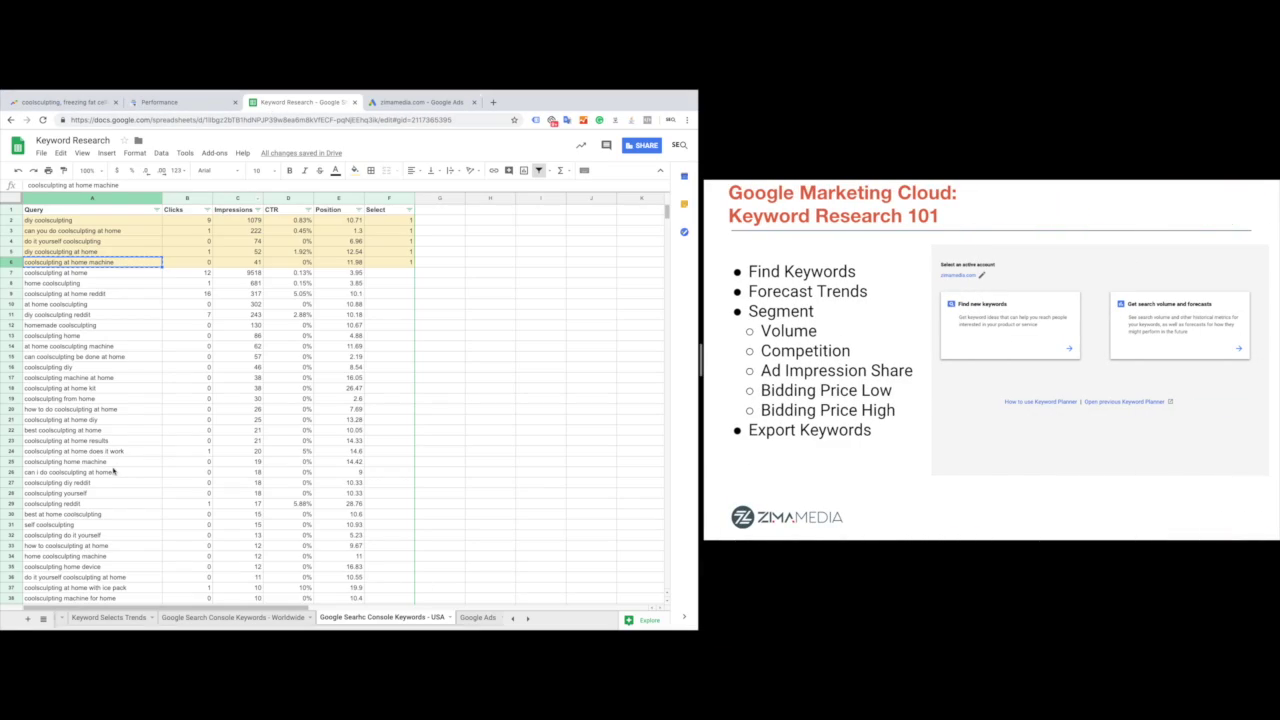
# Step: Paste the 21 exported keywords below the existing rows on the Google Ads sheet
pyautogui.scroll(-10, 113, 470)
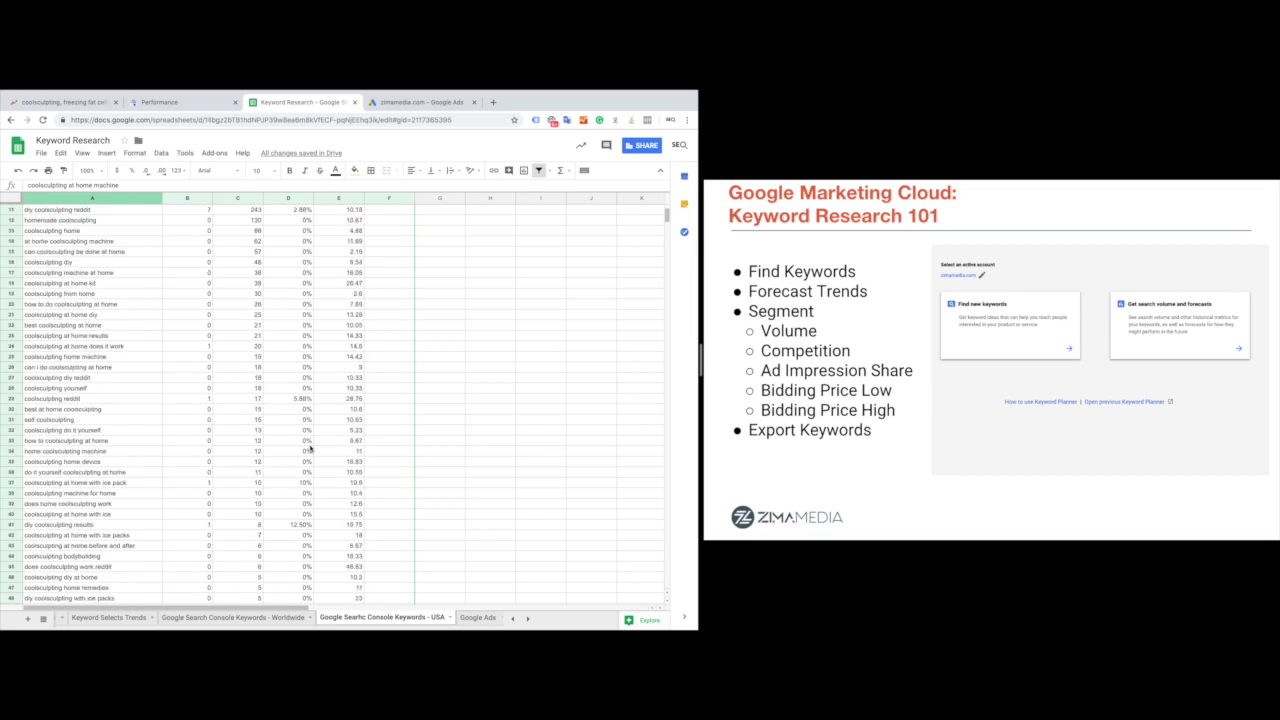
pyautogui.scroll(10, 137, 237)
pyautogui.moveTo(114, 222); pyautogui.dragTo(113, 265)
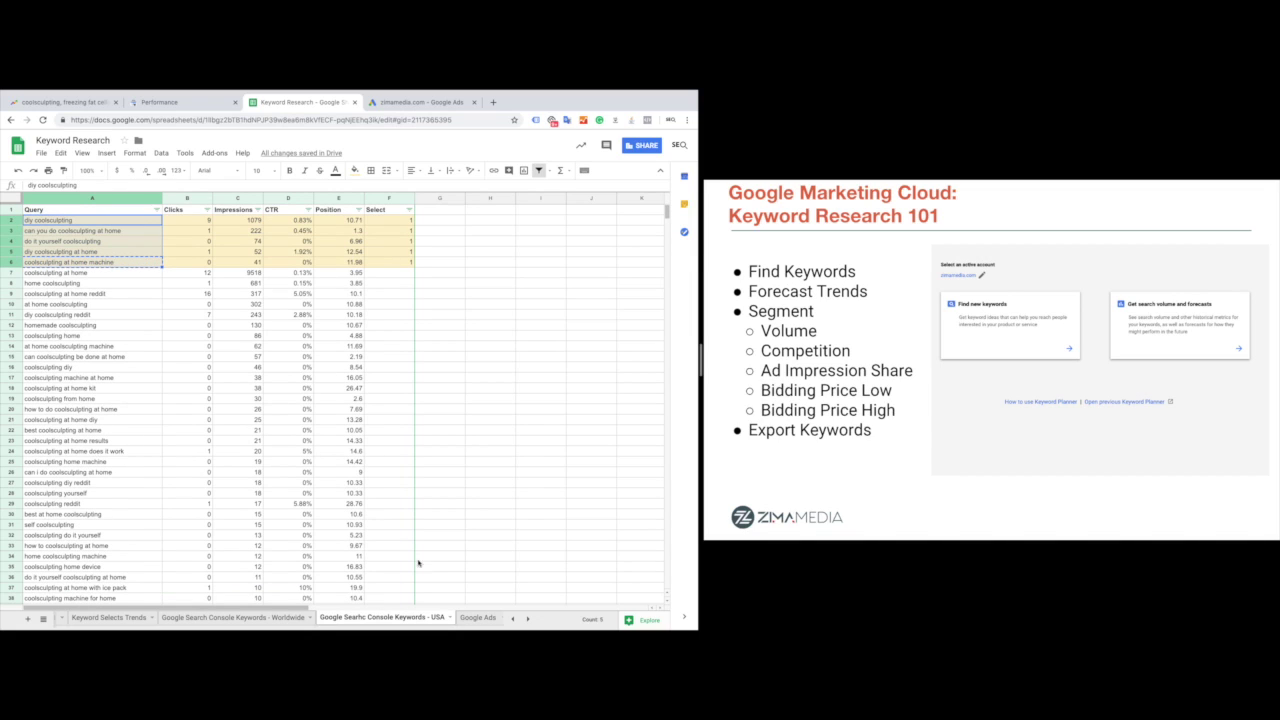
pyautogui.click(478, 617)
pyautogui.click(42, 455)
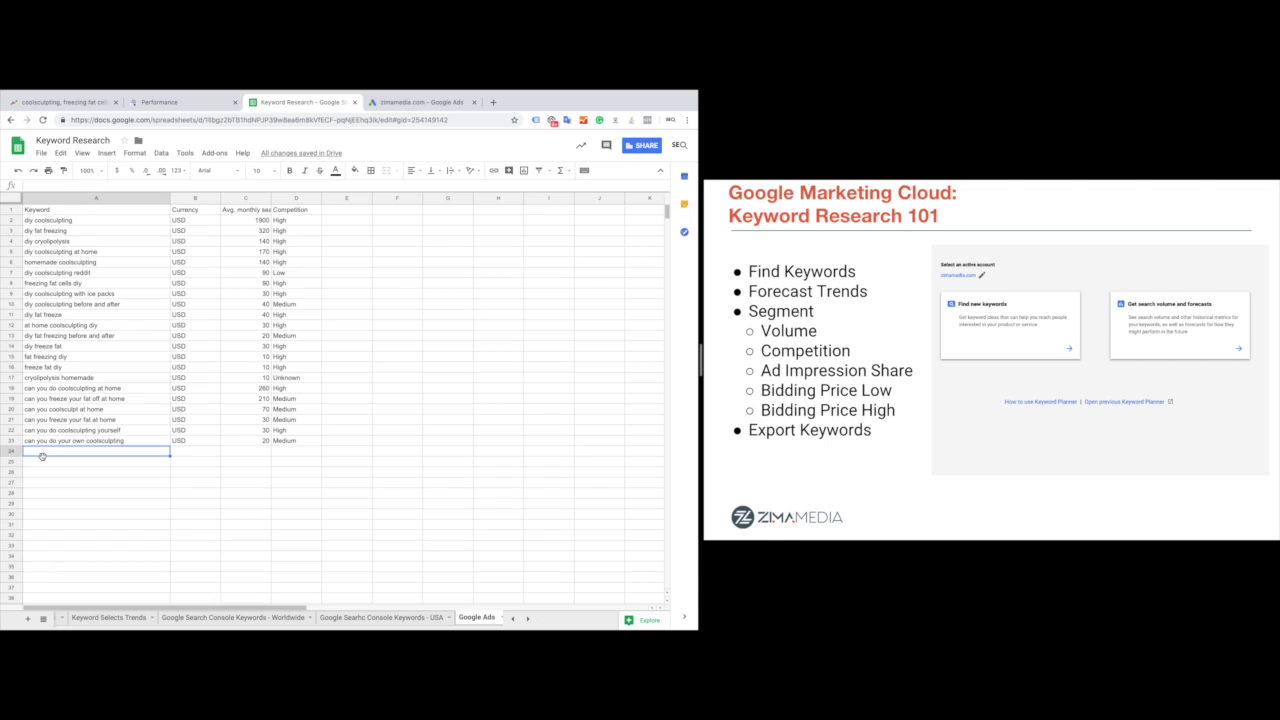
pyautogui.hotkey('ctrl', 'v')
pyautogui.hotkey('ctrl', 'a')
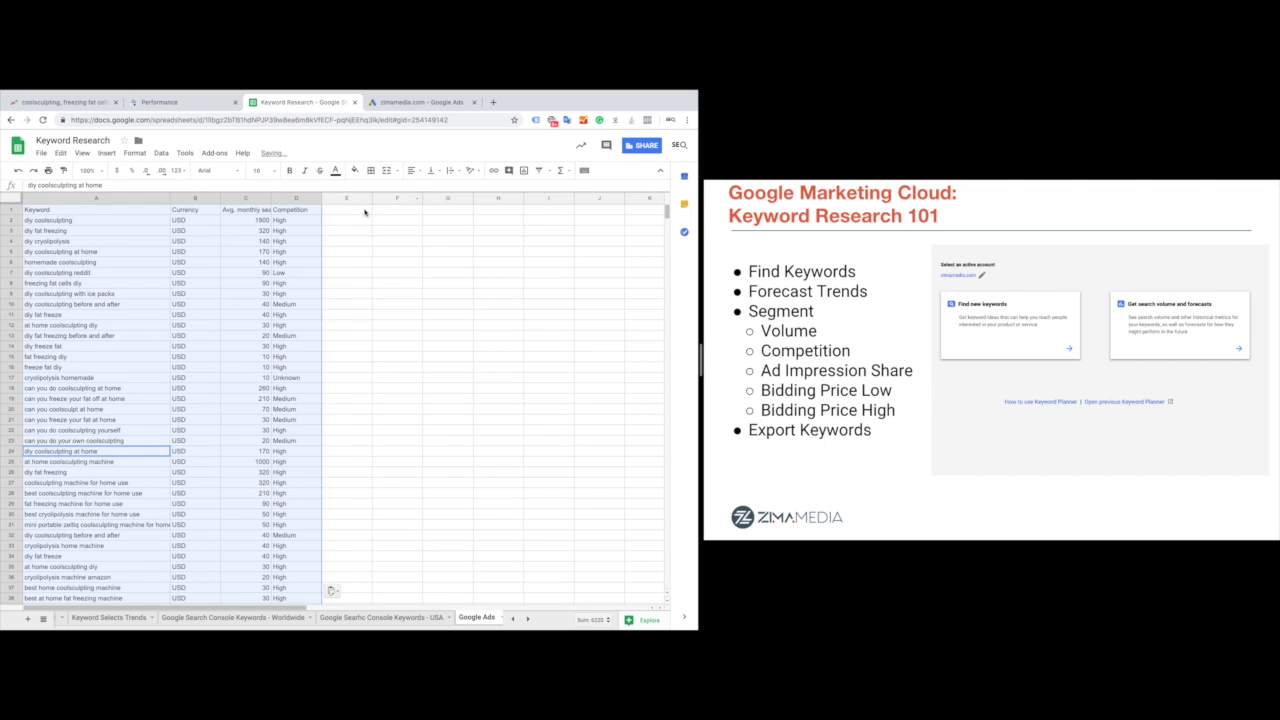
# Step: Add a 'Select' header in cell E1
pyautogui.click(365, 211)
pyautogui.write('Select')
pyautogui.press('Return')
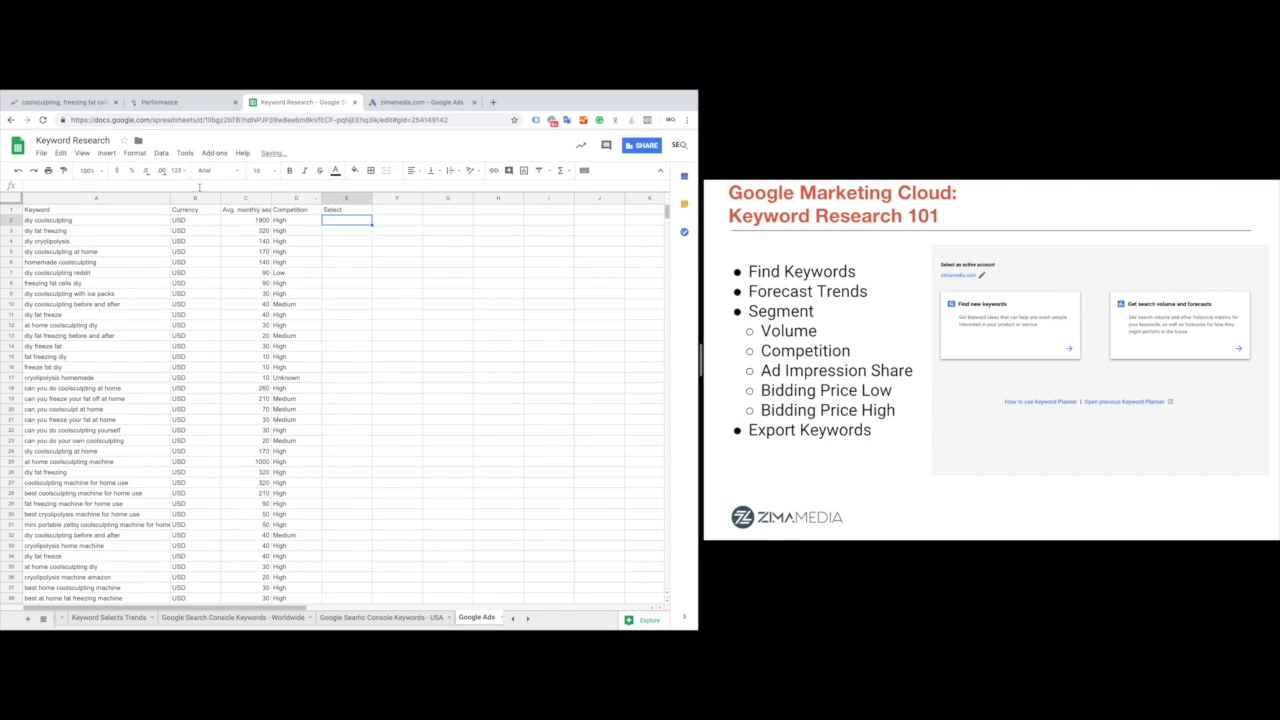
# Step: Turn on a filter for columns A–E and sort by Avg. monthly searches, Z→A
pyautogui.click(96, 198)
pyautogui.keyDown('shift'); pyautogui.click(352, 198); pyautogui.keyUp('shift')
pyautogui.click(541, 171)
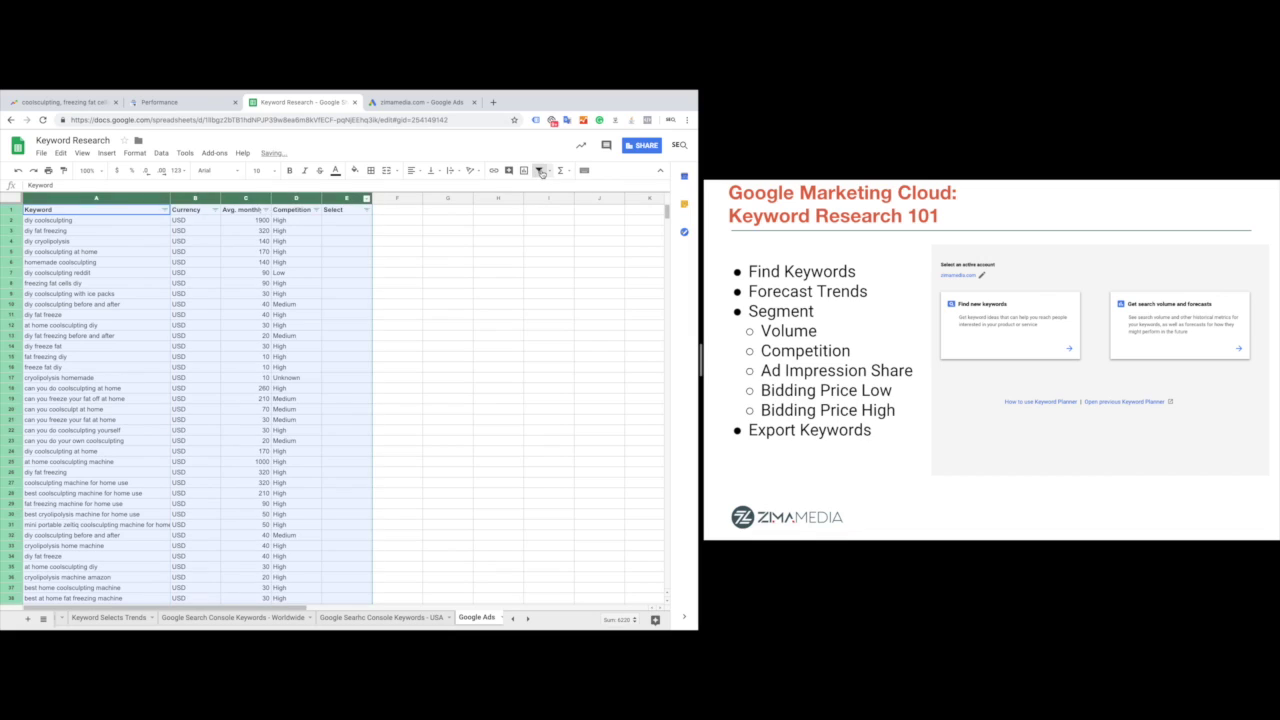
pyautogui.click(265, 209)
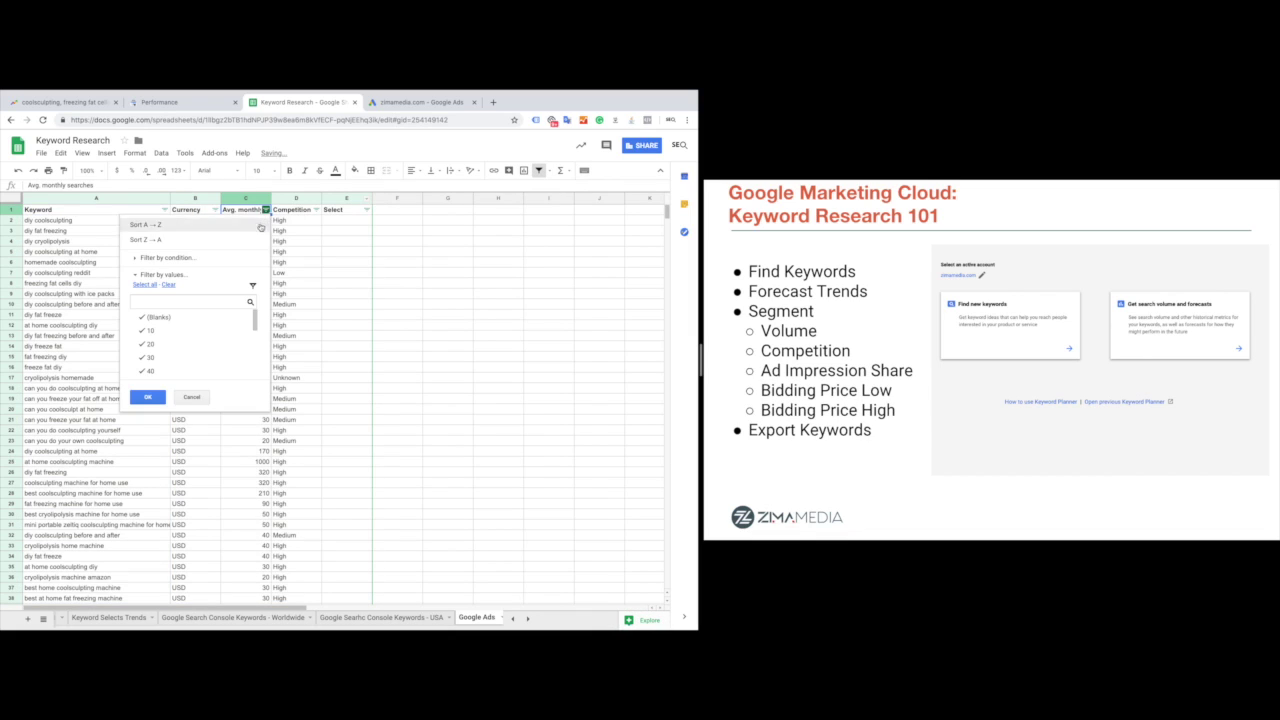
pyautogui.click(224, 241)
pyautogui.click(165, 231)
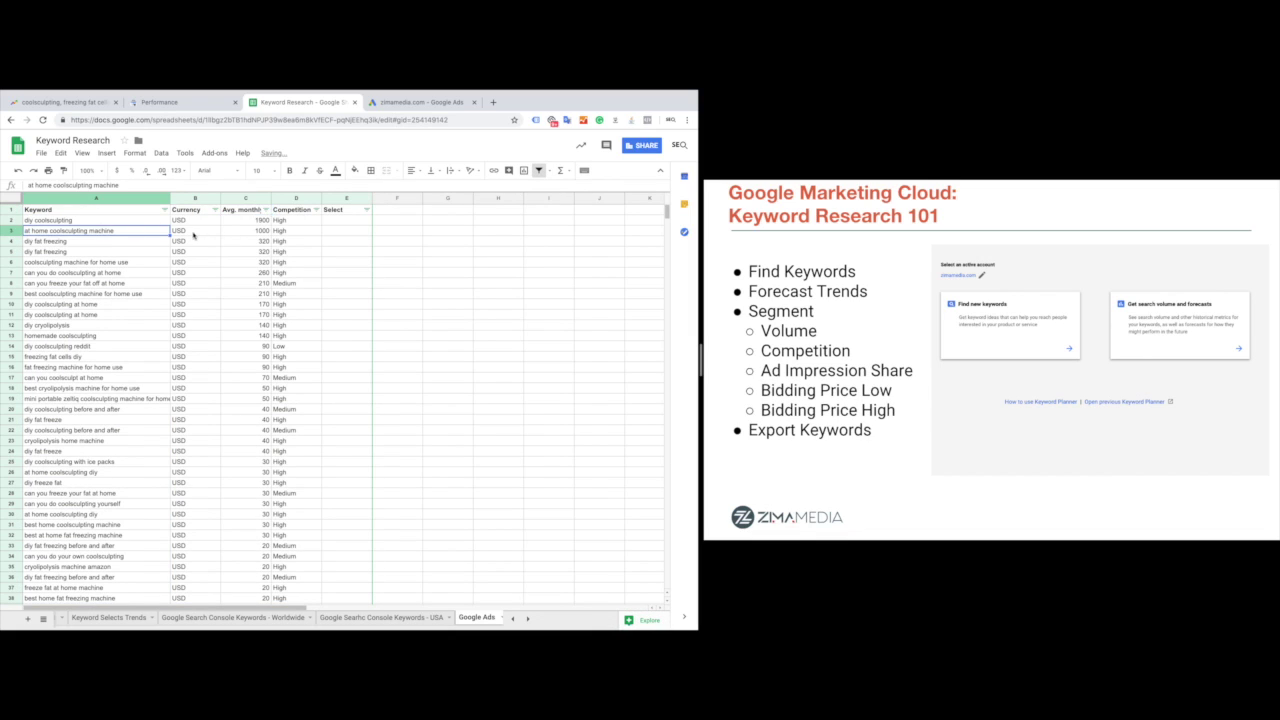
pyautogui.click(335, 220)
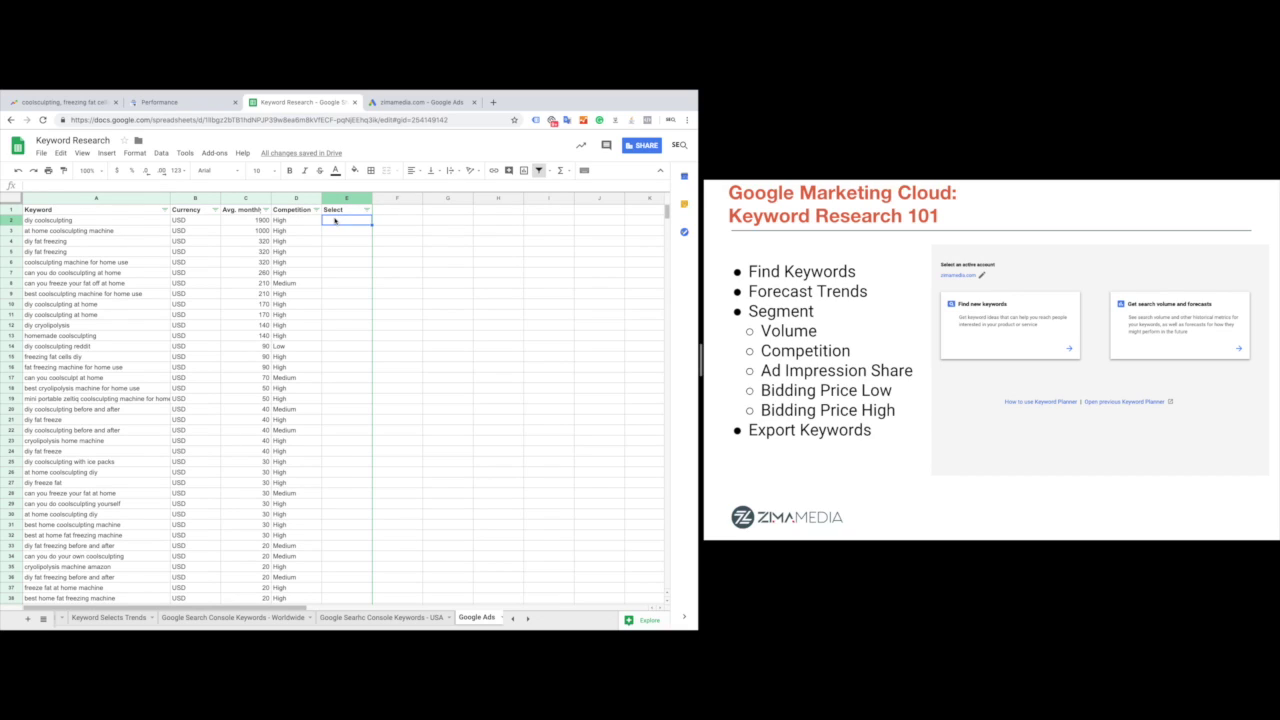
# Step: Mark eleven chosen keywords with 1 in the Select column, skipping unwanted rows
pyautogui.write('1')
pyautogui.press('Return')
pyautogui.write('1')
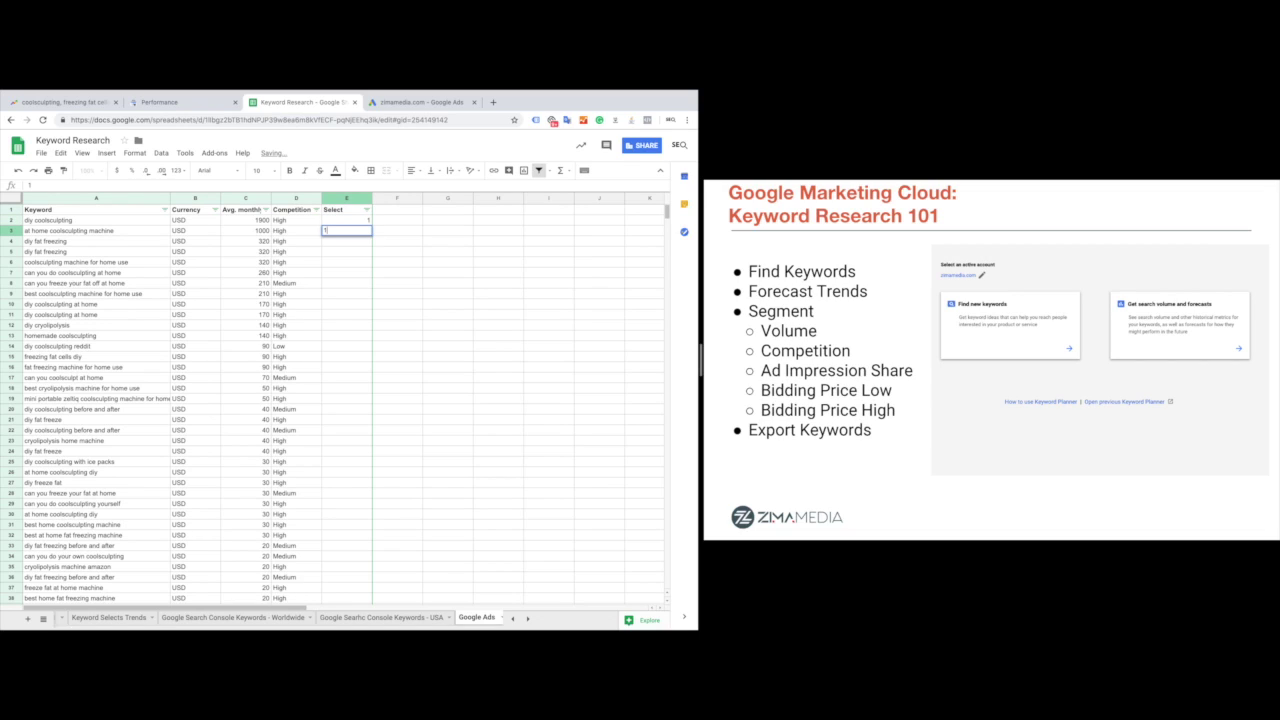
pyautogui.press('Return')
pyautogui.write('1')
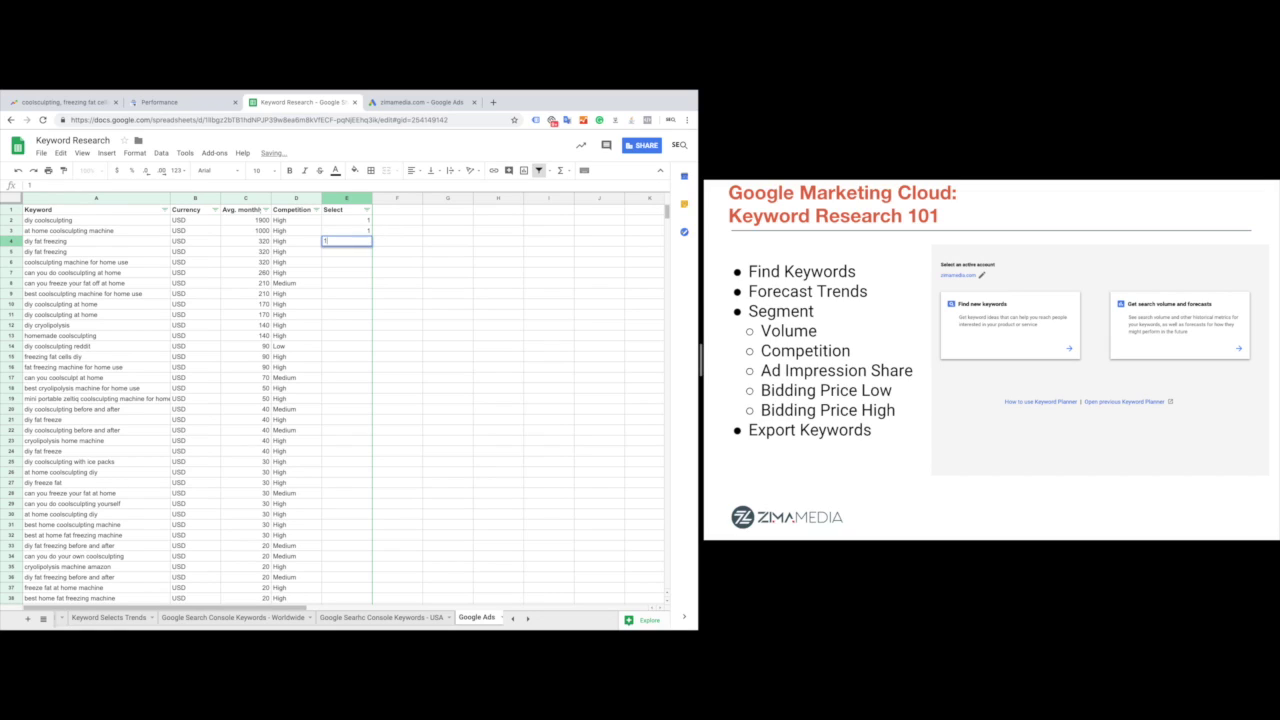
pyautogui.press('Return')
pyautogui.click(346, 262)
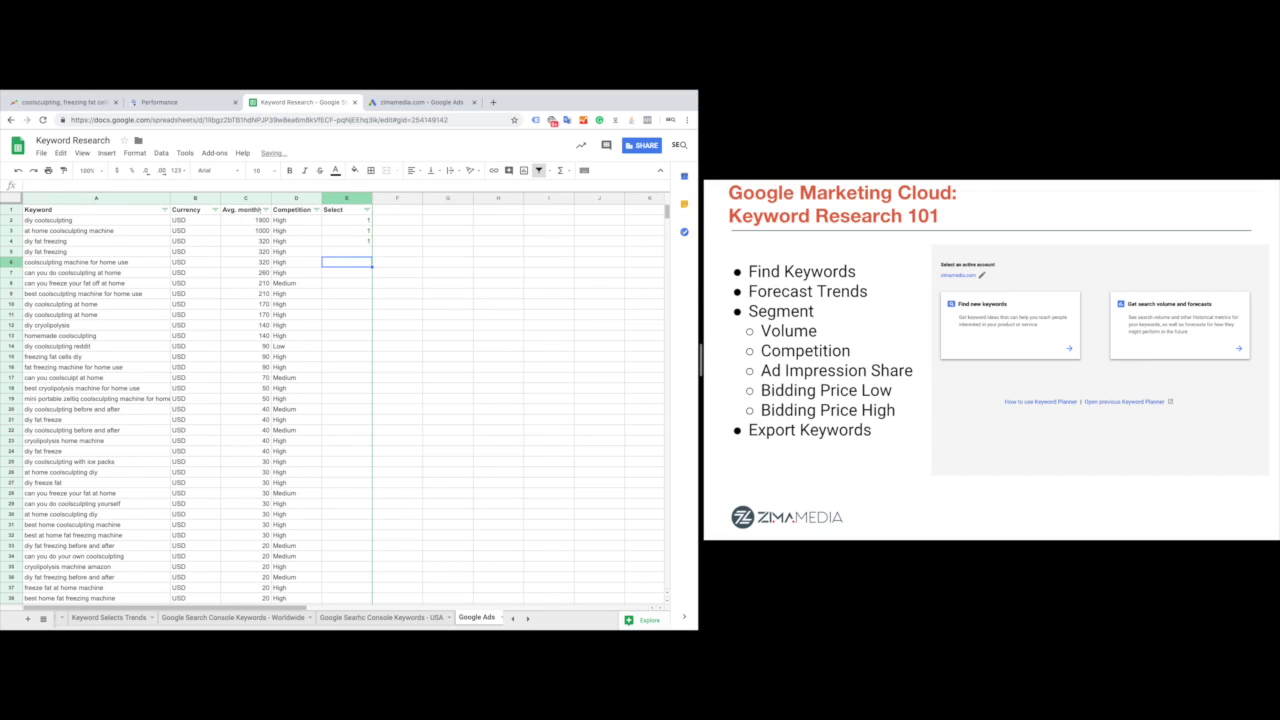
pyautogui.write('1')
pyautogui.press('Return')
pyautogui.click(346, 283)
pyautogui.write('1')
pyautogui.press('Return')
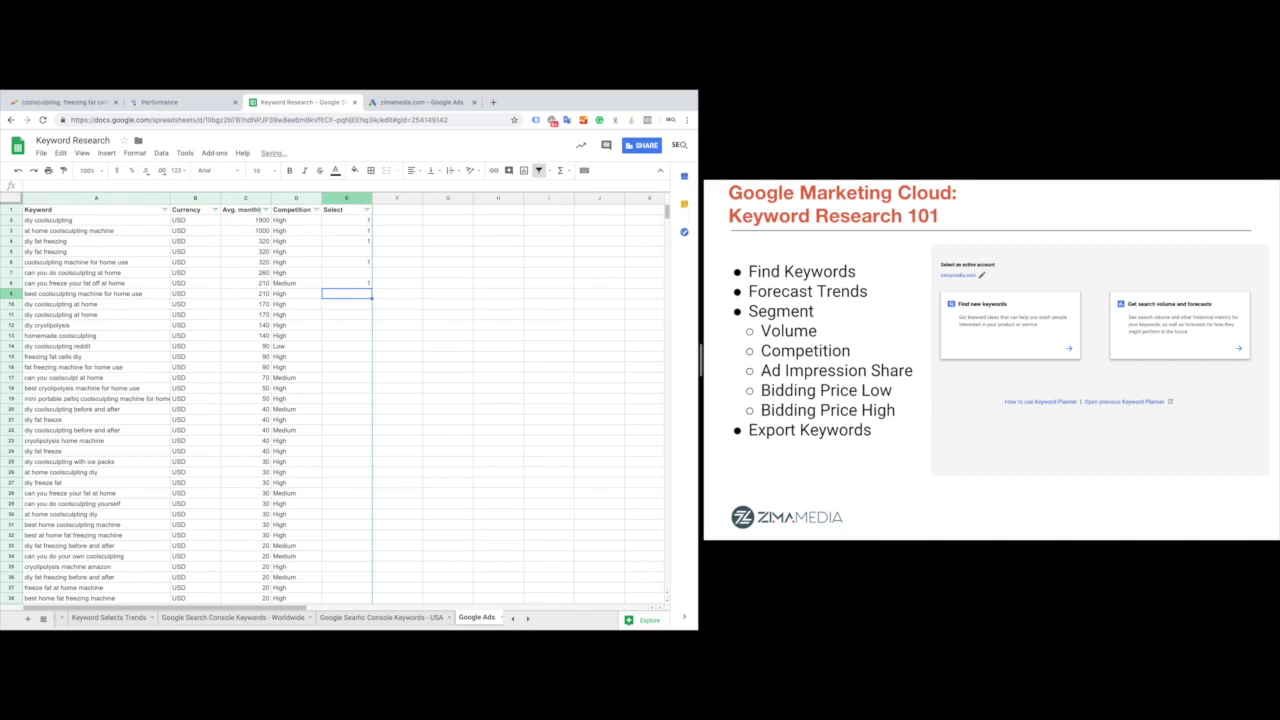
pyautogui.write('1')
pyautogui.press('Return')
pyautogui.click(346, 314)
pyautogui.write('1')
pyautogui.press('Return')
pyautogui.click(346, 335)
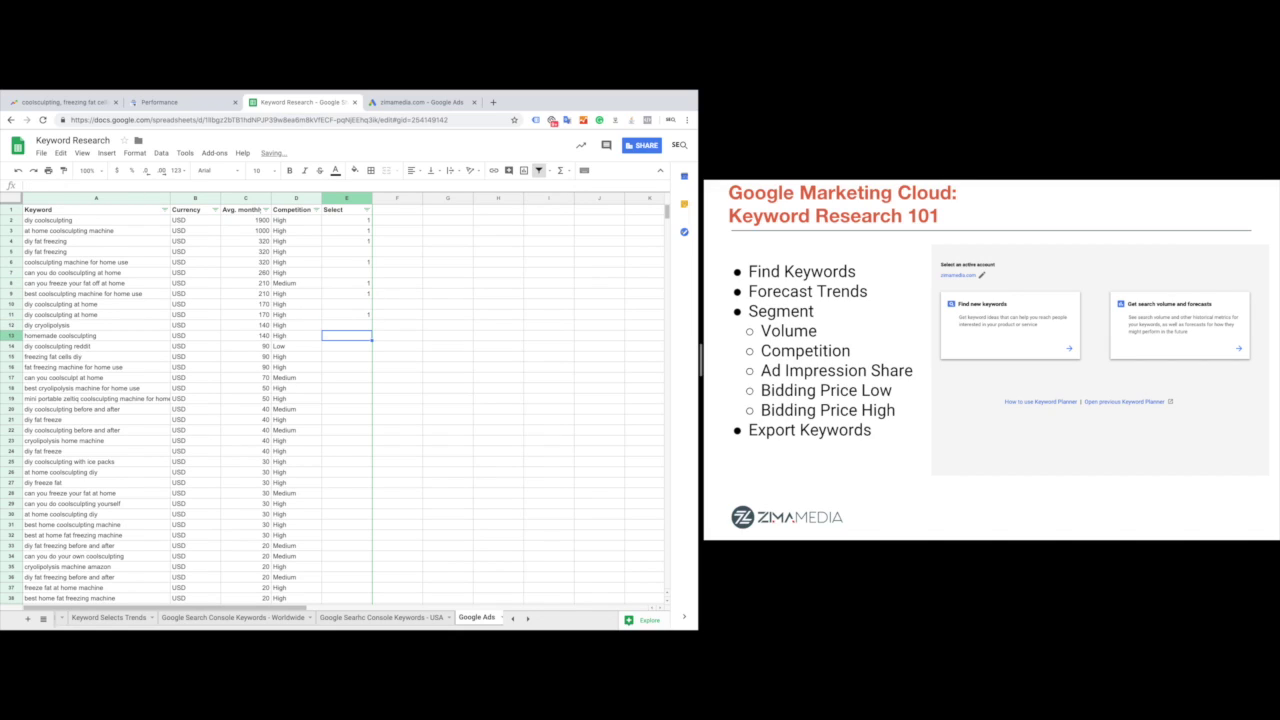
pyautogui.write('1')
pyautogui.press('Return')
pyautogui.click(346, 356)
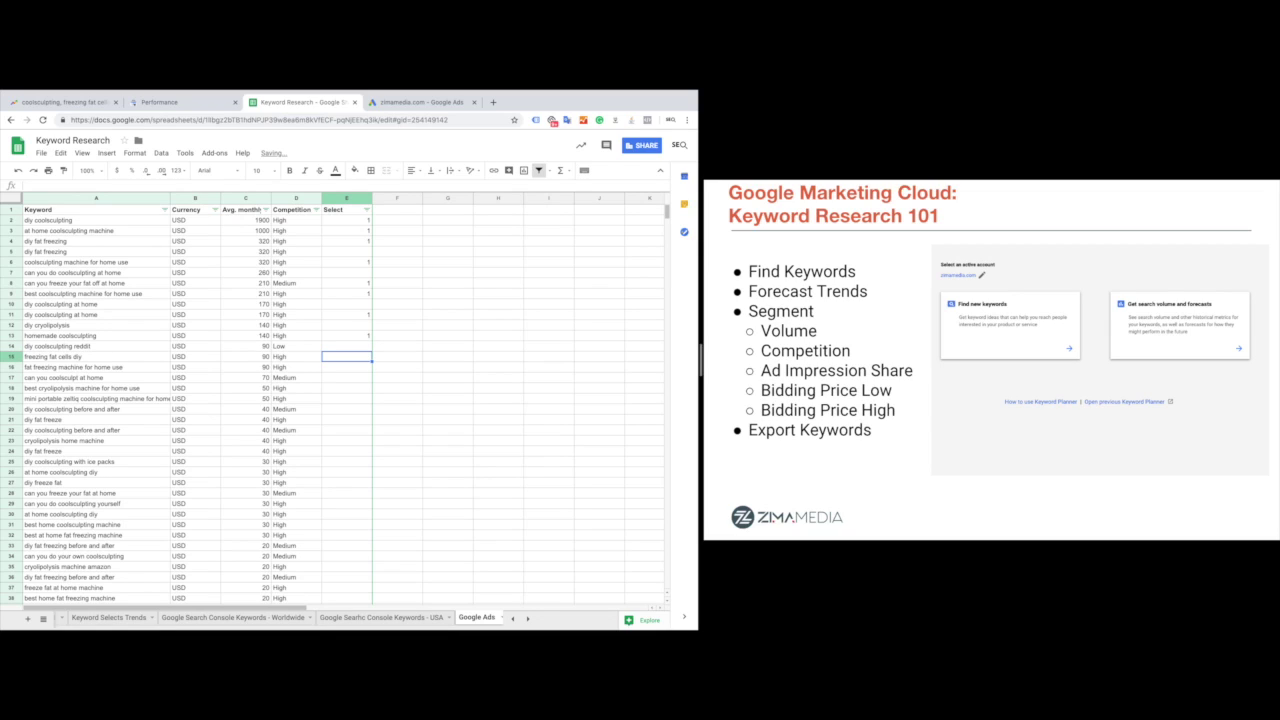
pyautogui.write('1')
pyautogui.press('Return')
pyautogui.write('1')
pyautogui.press('Return')
pyautogui.write('1')
pyautogui.press('Return')
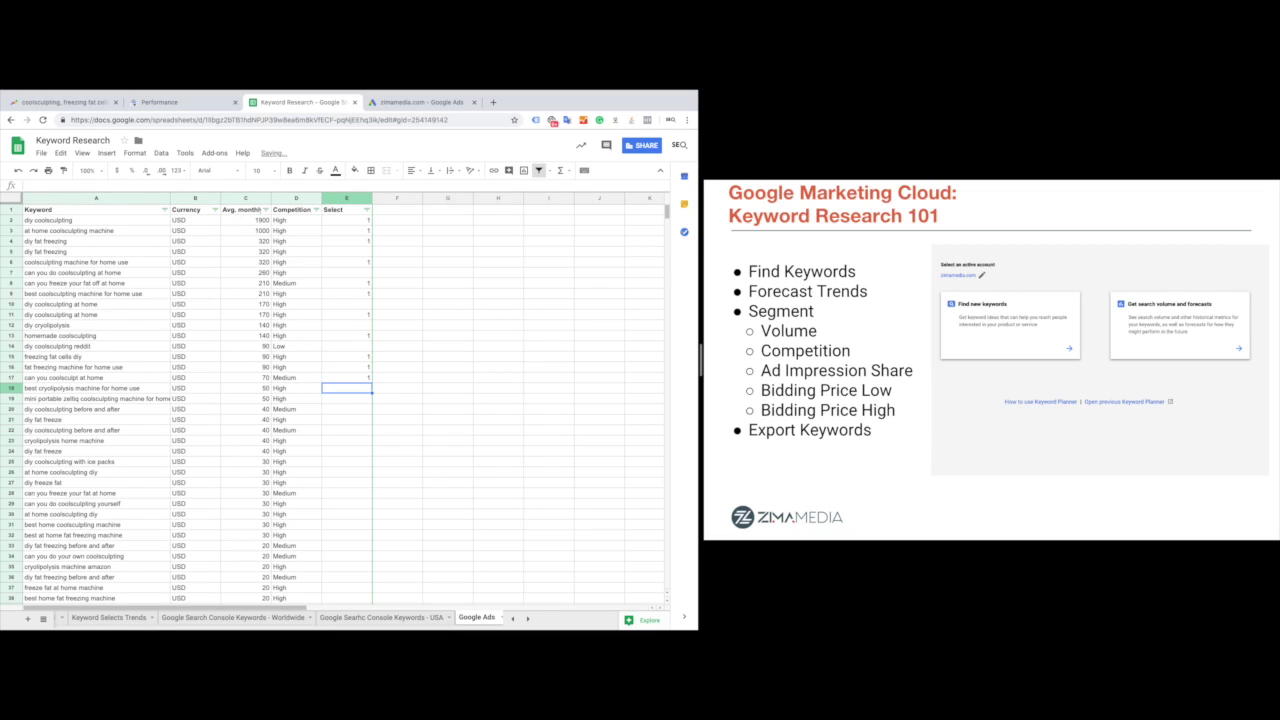
# Step: Filter the Select column to hide (Blanks), showing only rows marked 1
pyautogui.click(366, 209)
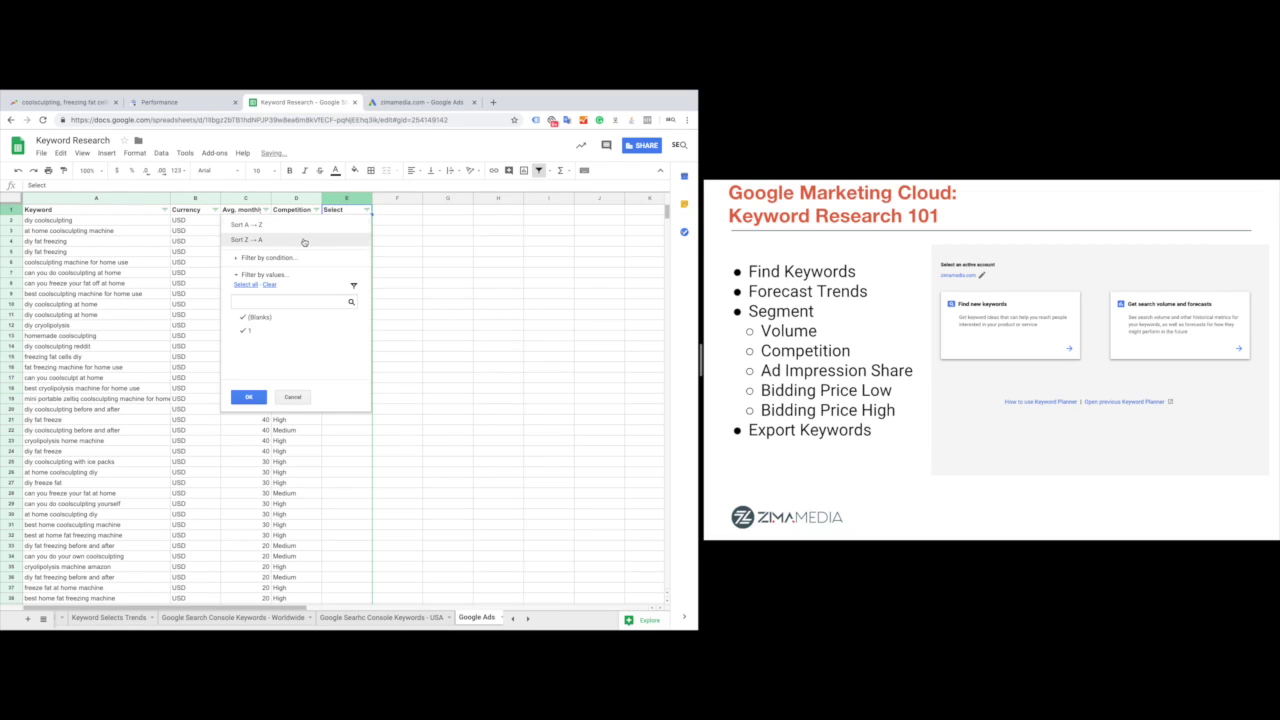
pyautogui.click(252, 318)
pyautogui.click(249, 397)
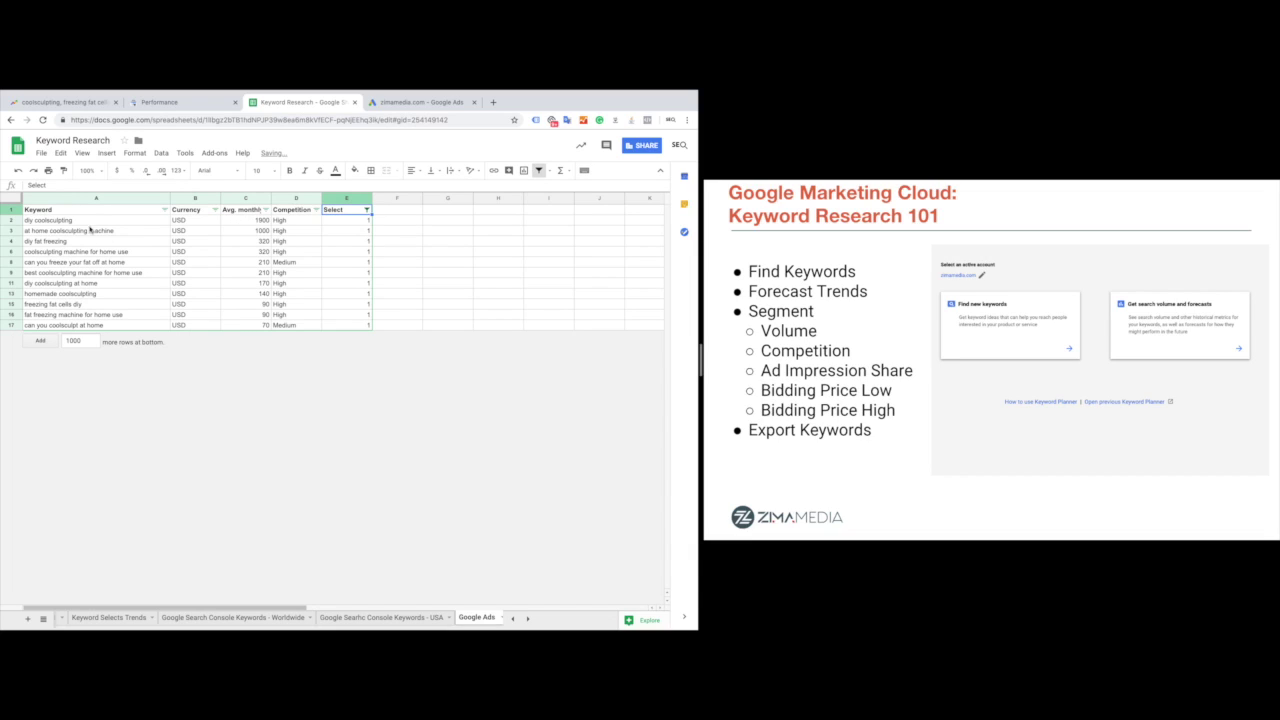
# Step: Copy the filtered keyword data in A1:D17
pyautogui.moveTo(64, 222); pyautogui.dragTo(120, 210)
pyautogui.click(364, 316)
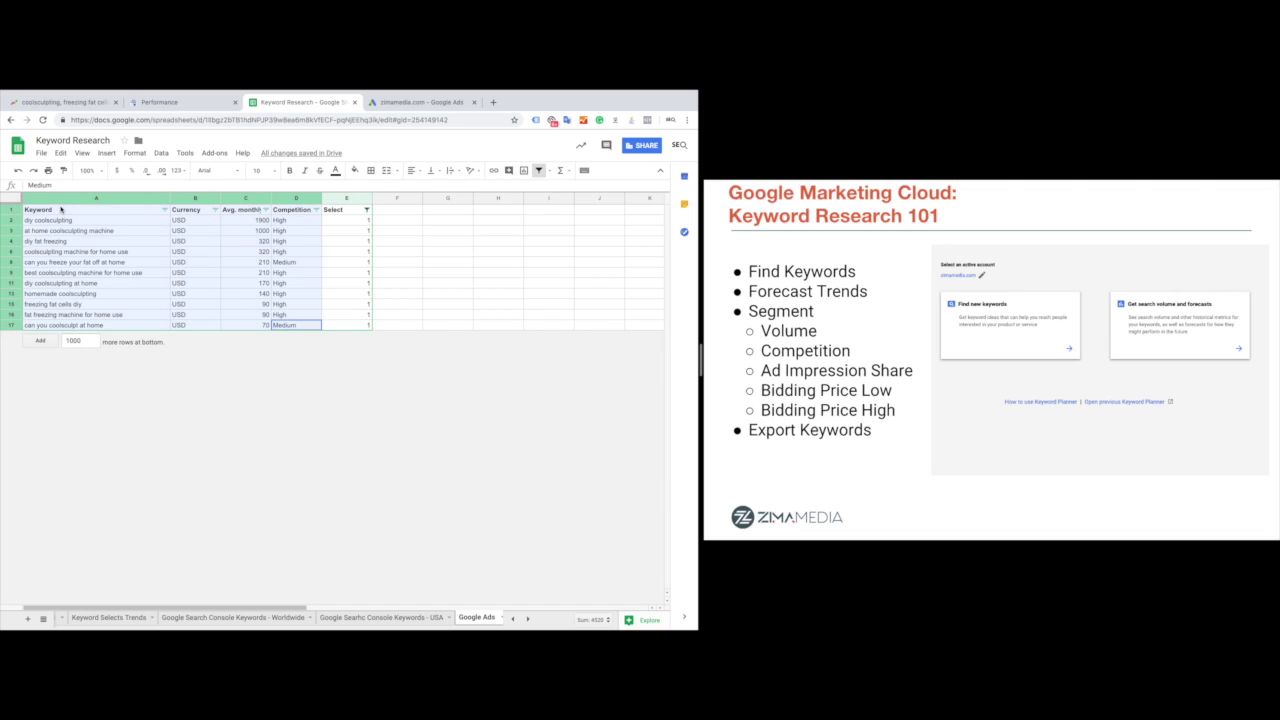
pyautogui.hotkey('ctrl', 'c')
# Step: Add a new sheet and name it 'Final Keyword List'
pyautogui.click(28, 618)
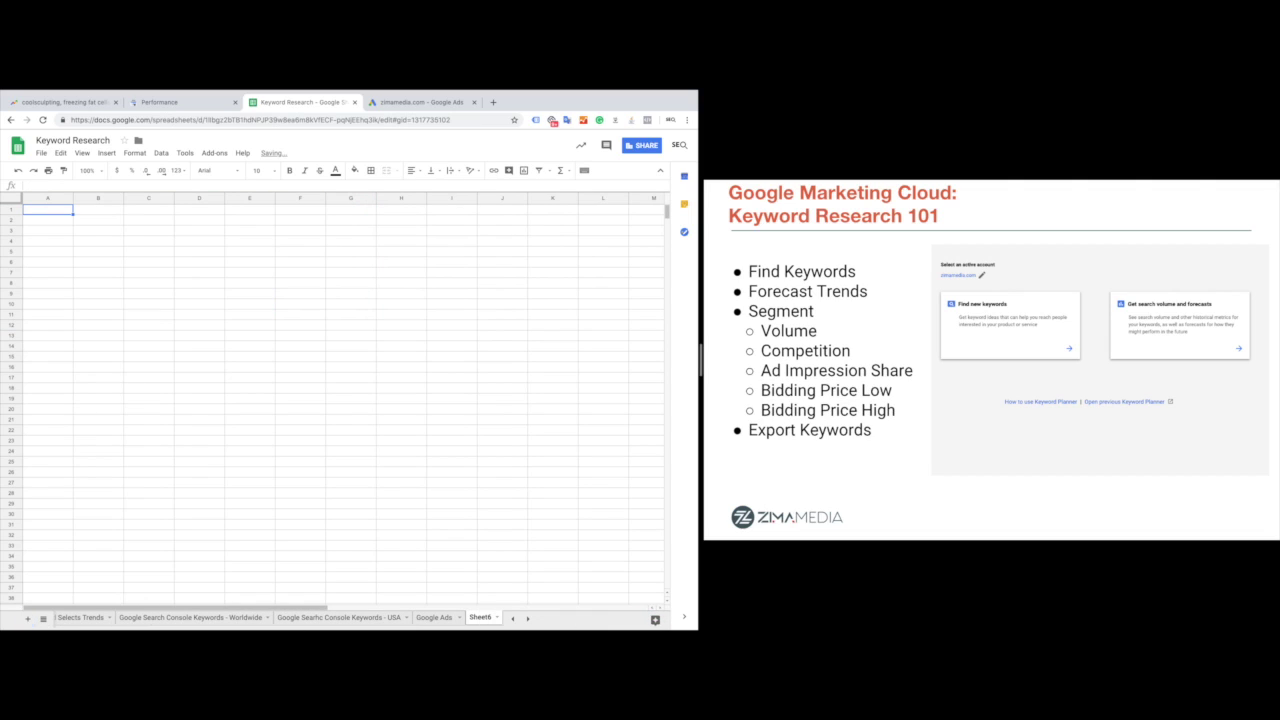
pyautogui.doubleClick(480, 617)
pyautogui.write('Final Ke')
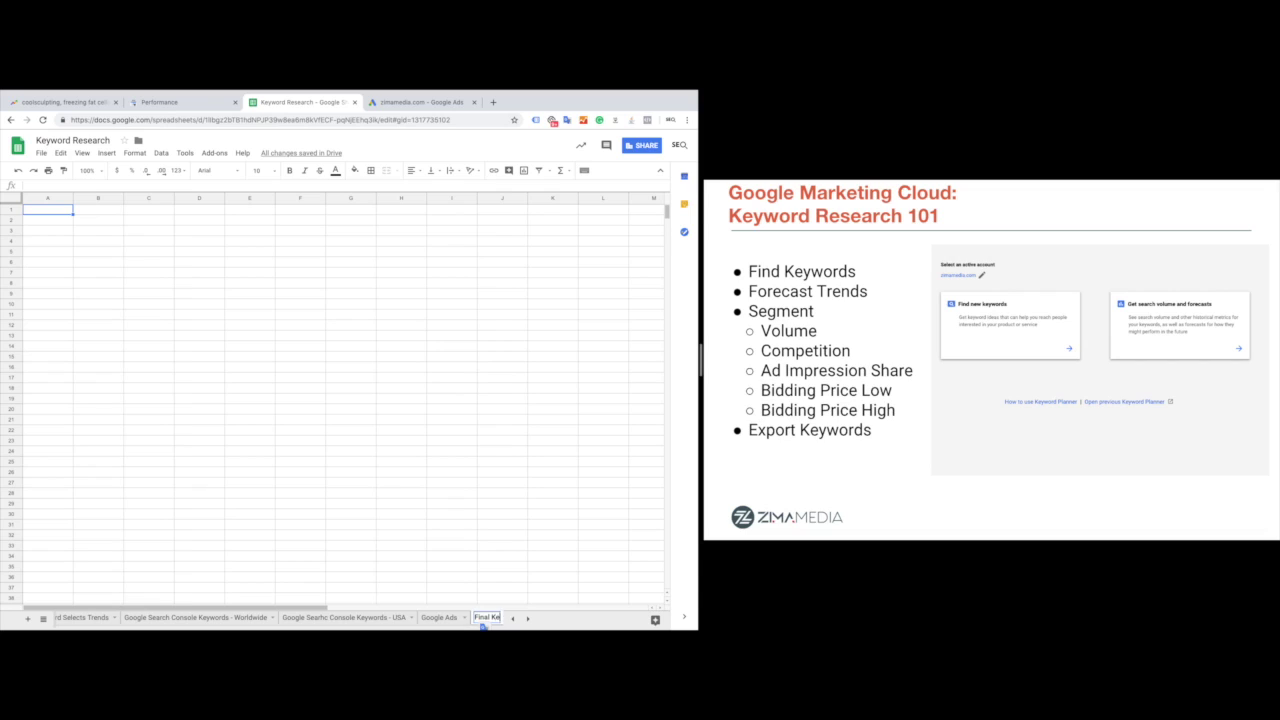
pyautogui.write('yword List')
pyautogui.press('Return')
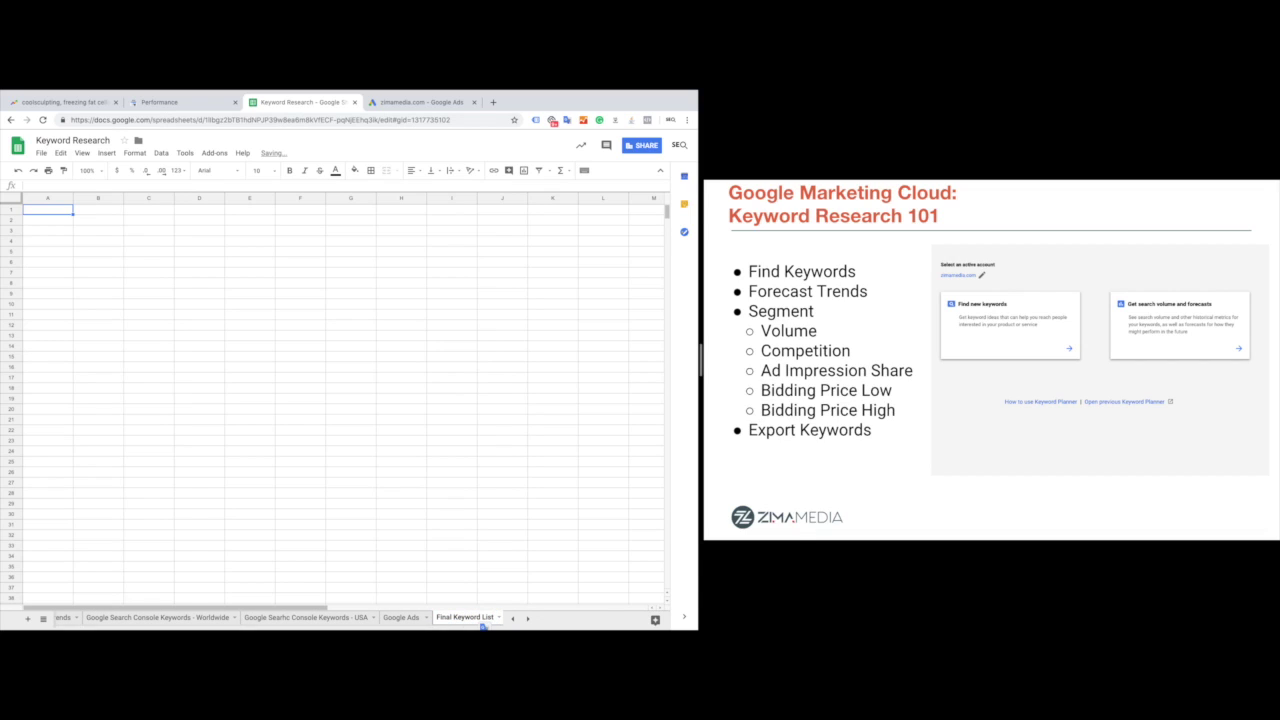
# Step: Paste the eleven keywords with volume and competition, then widen column A to fit them
pyautogui.hotkey('ctrl', 'v')
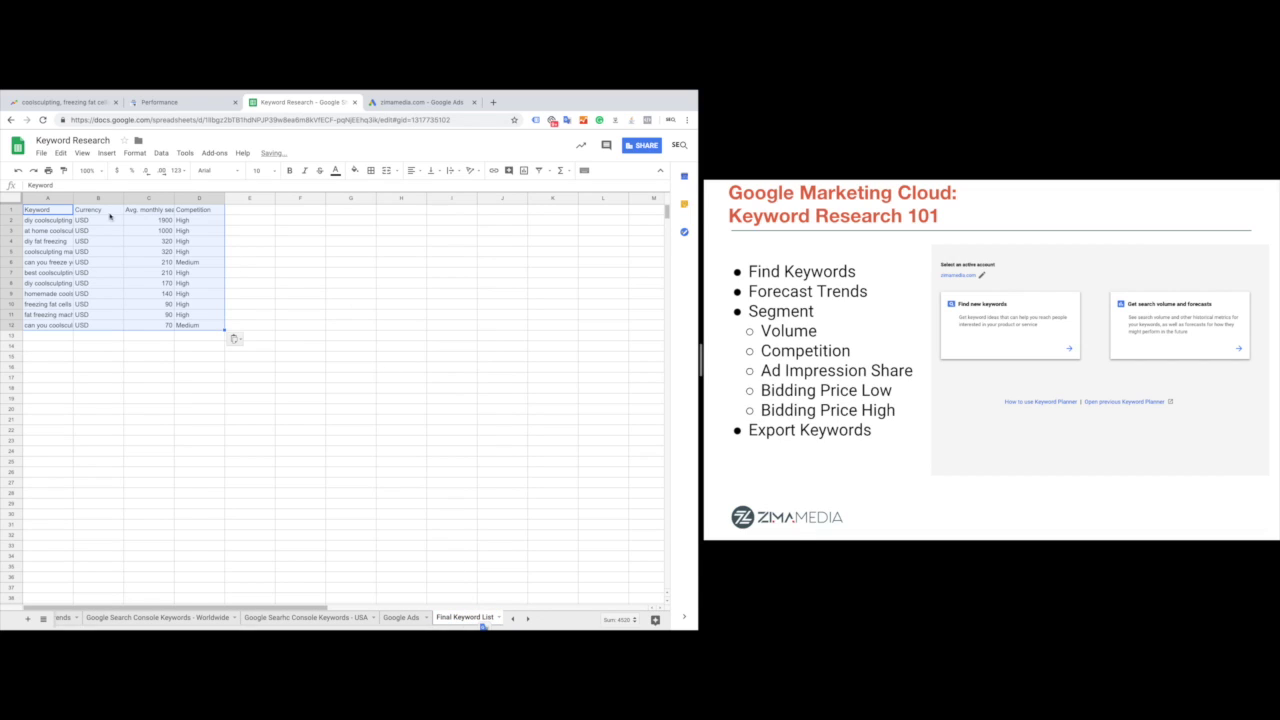
pyautogui.moveTo(73, 197); pyautogui.dragTo(166, 197)
pyautogui.click(97, 197)
pyautogui.click(122, 347)
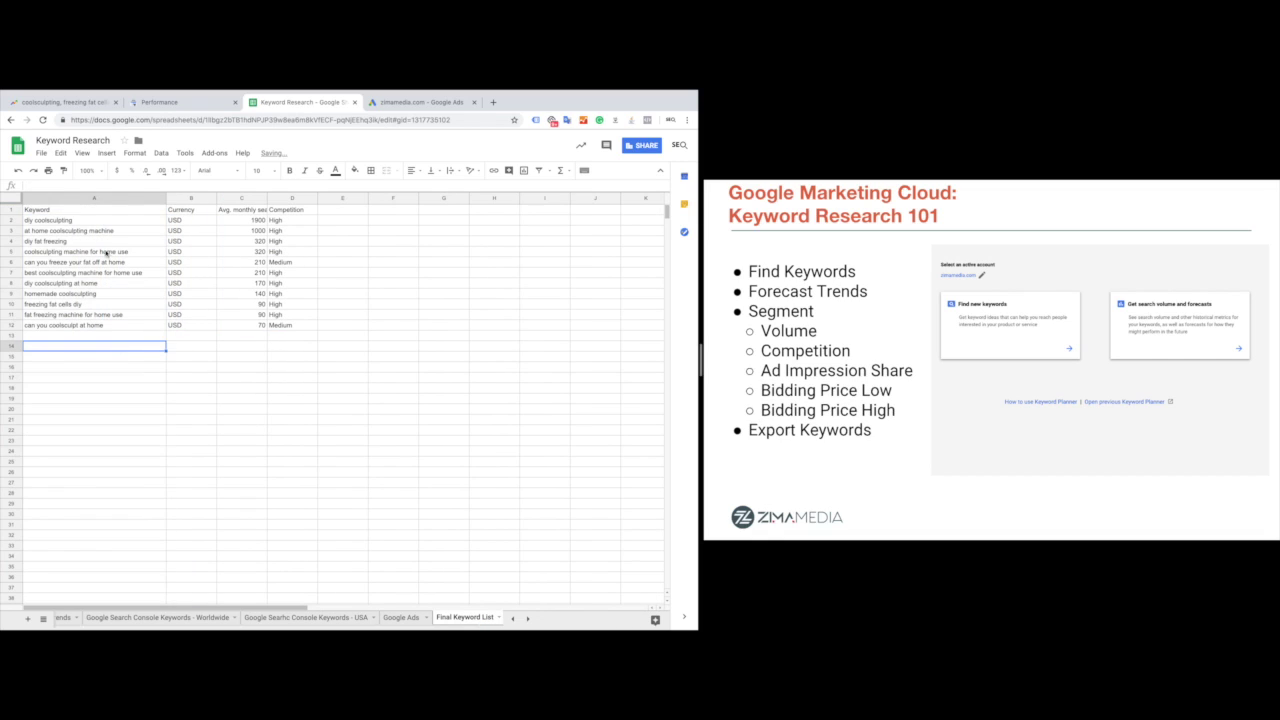
# Step: Fill row 2, the diy coolsculpting row, with light yellow
pyautogui.click(97, 222)
pyautogui.hotkey('shift', 'space')
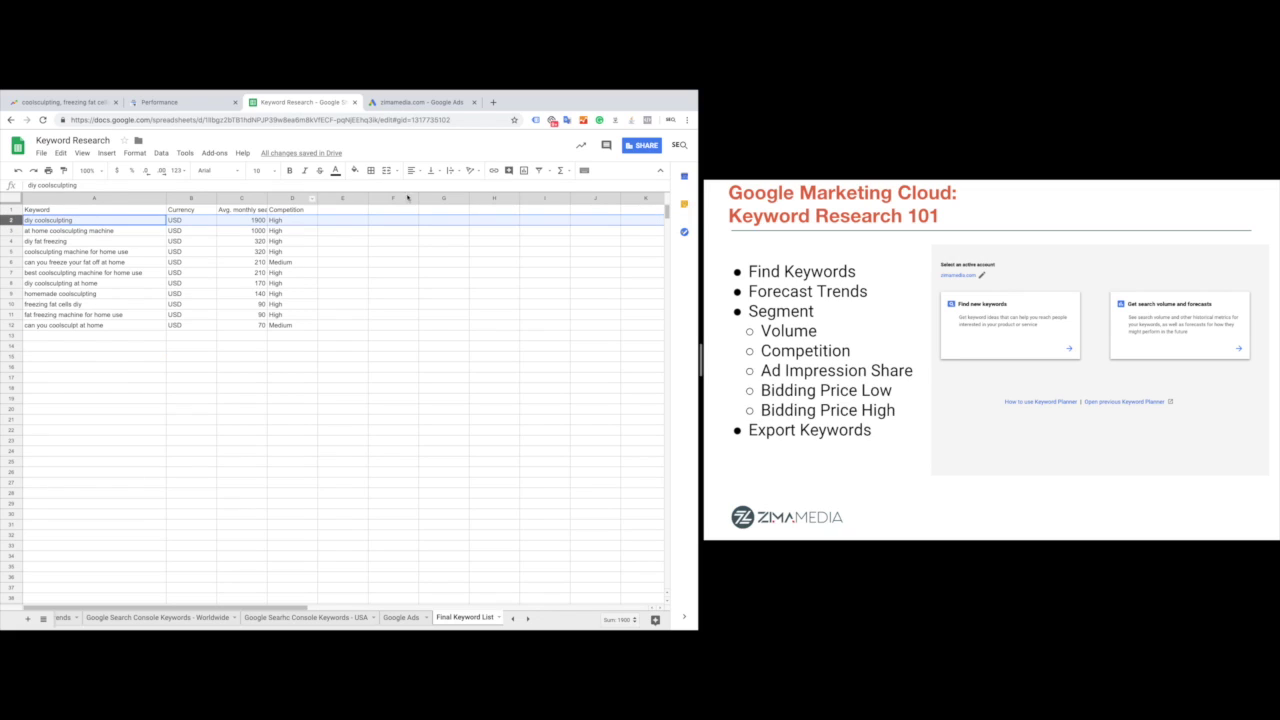
pyautogui.click(354, 170)
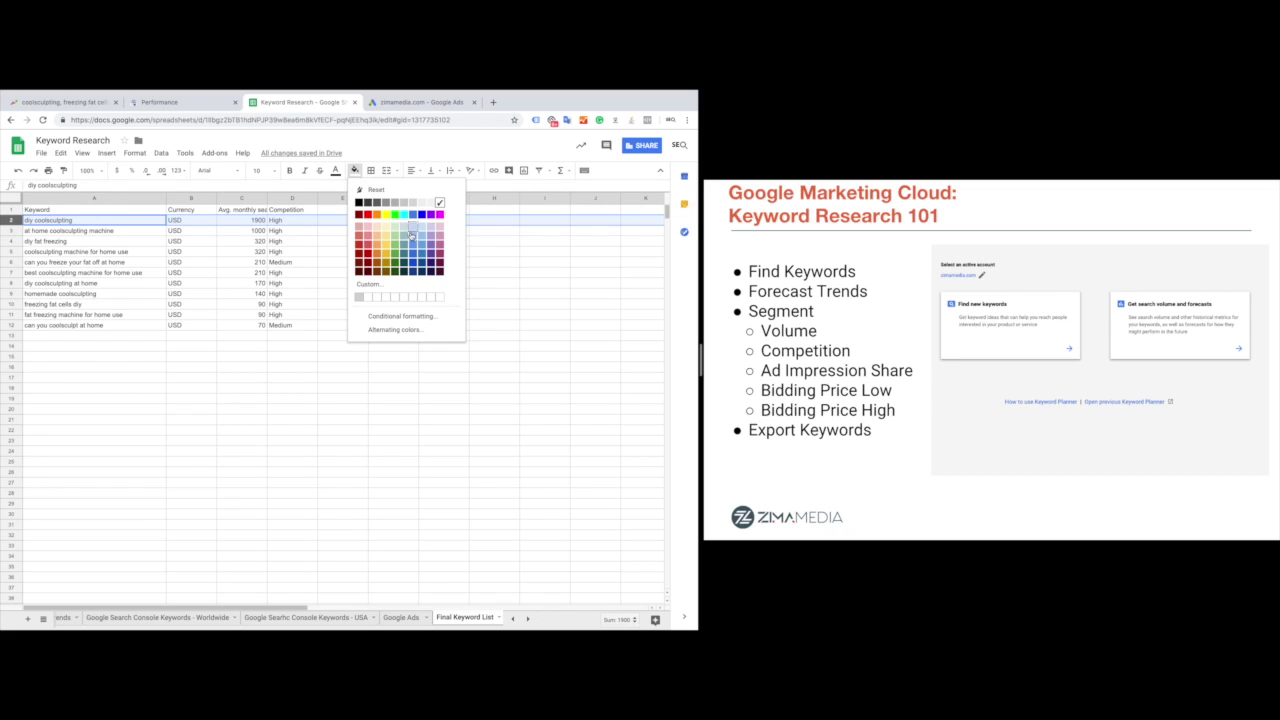
pyautogui.click(384, 228)
pyautogui.click(138, 233)
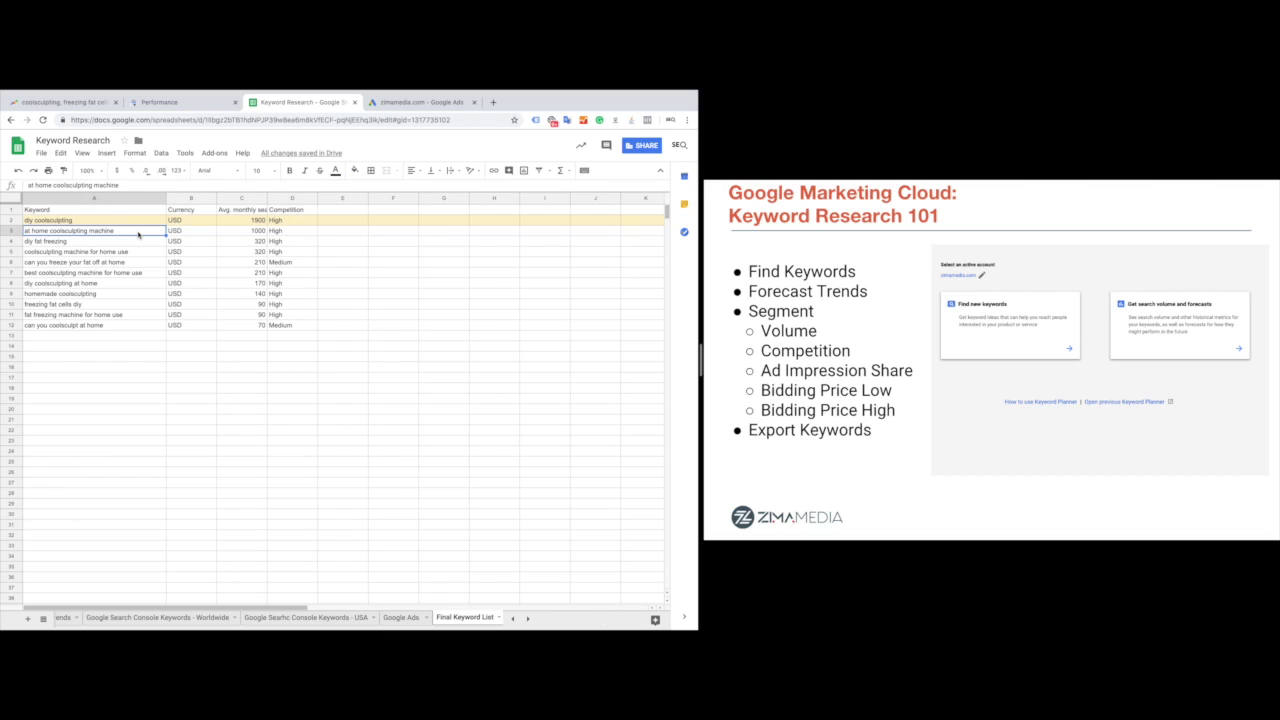
pyautogui.press('Down')
pyautogui.press('Down')
pyautogui.press('Down')
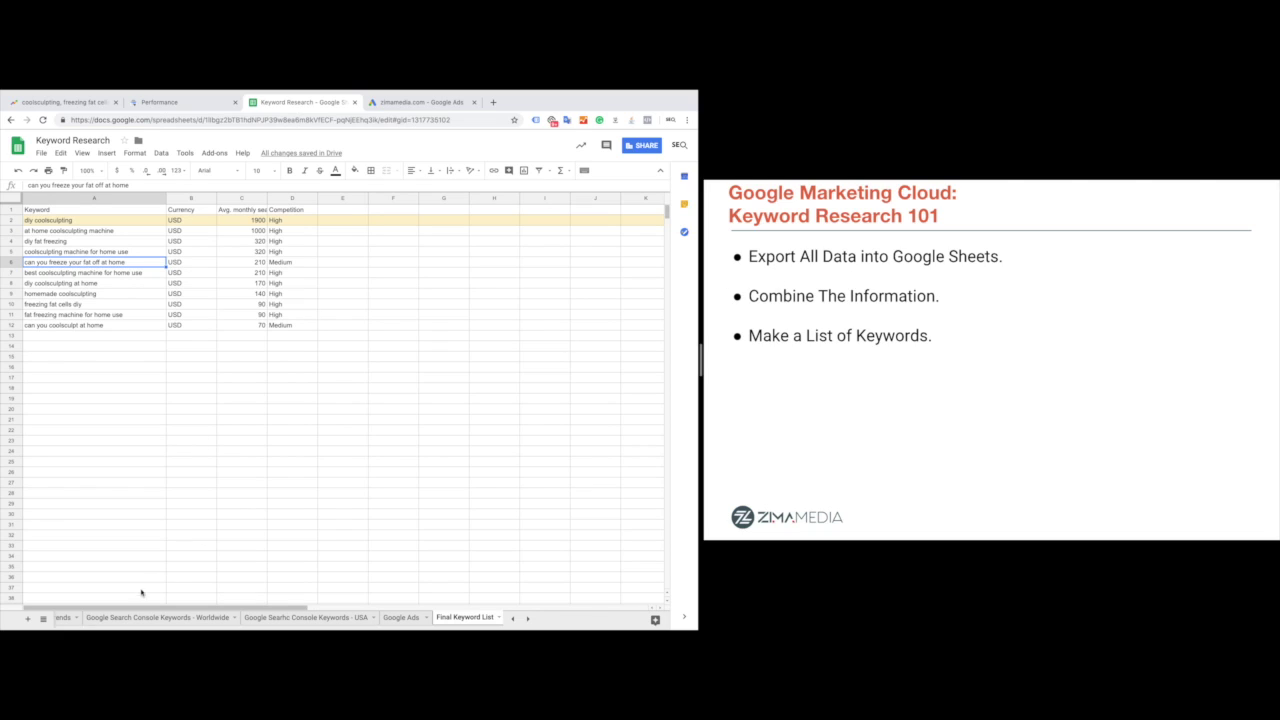
pyautogui.hscroll(-3, 123, 618)
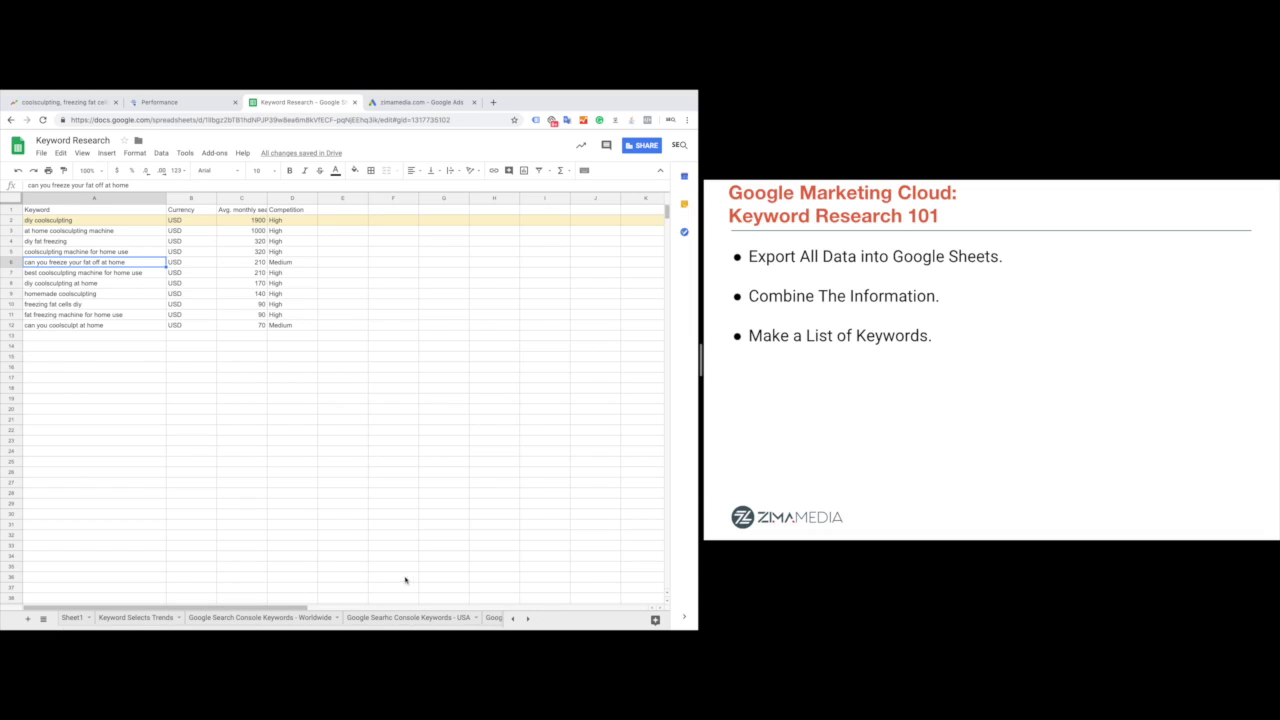
pyautogui.hscroll(3, 459, 622)
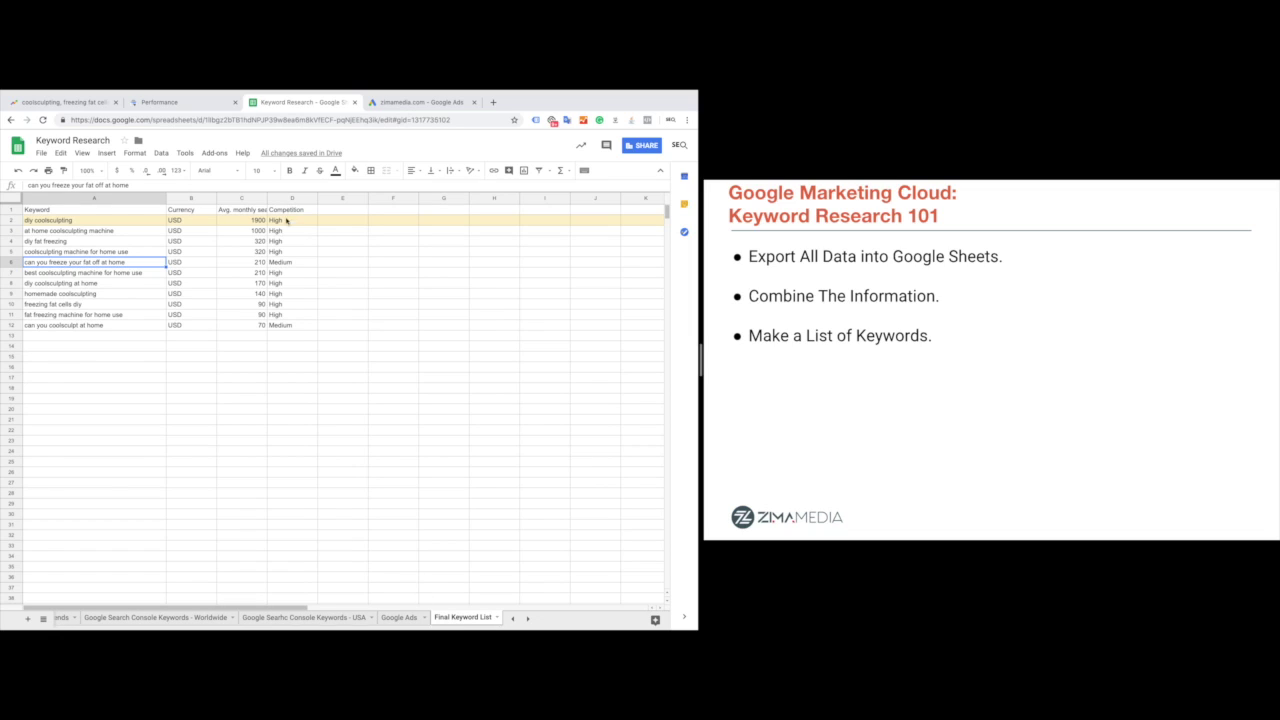